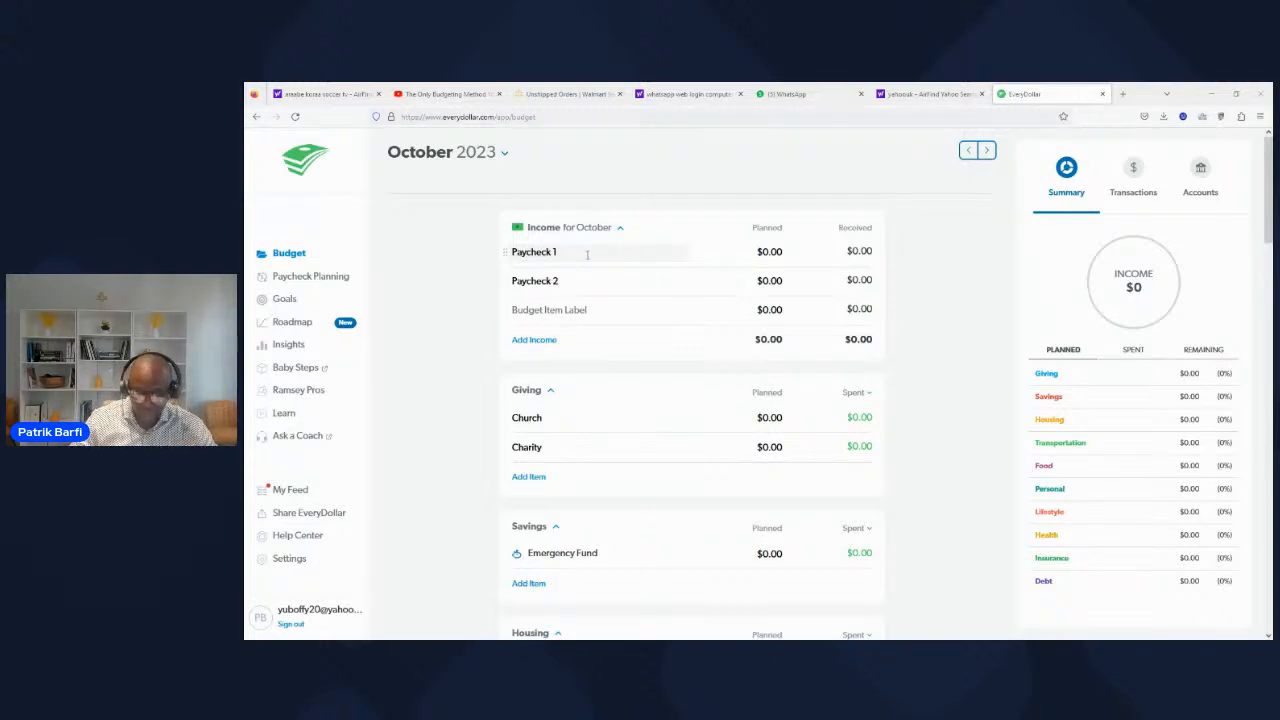
Step: Set the planned income for Paycheck 1 in the October 2023 budget to $2,000
left_click(777, 252)
left_click(777, 252)
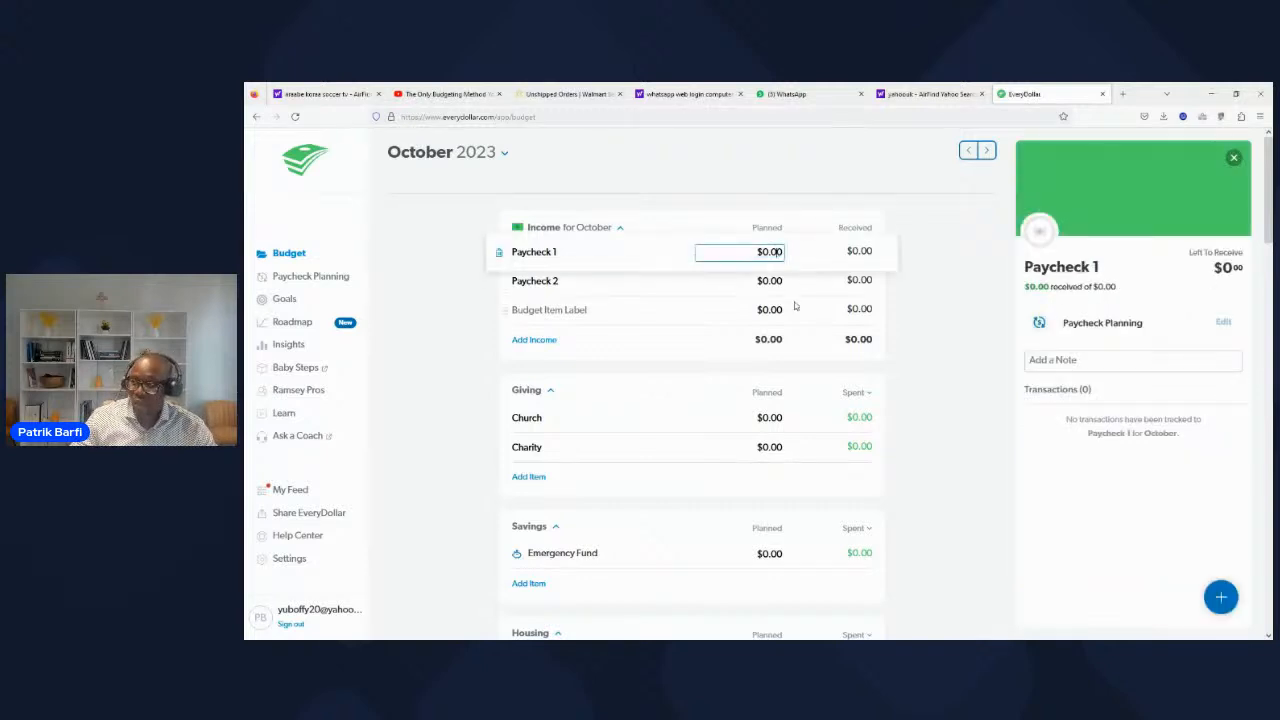
left_click(758, 251)
type("2")
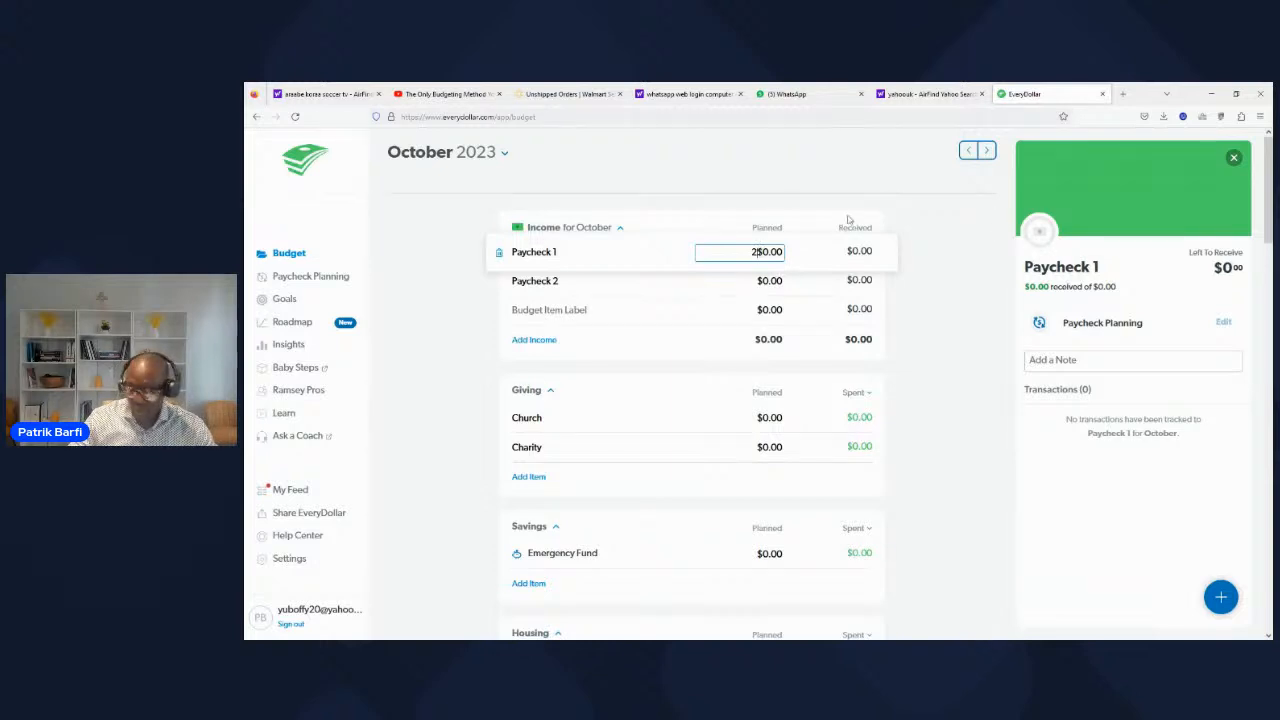
key("BackSpace")
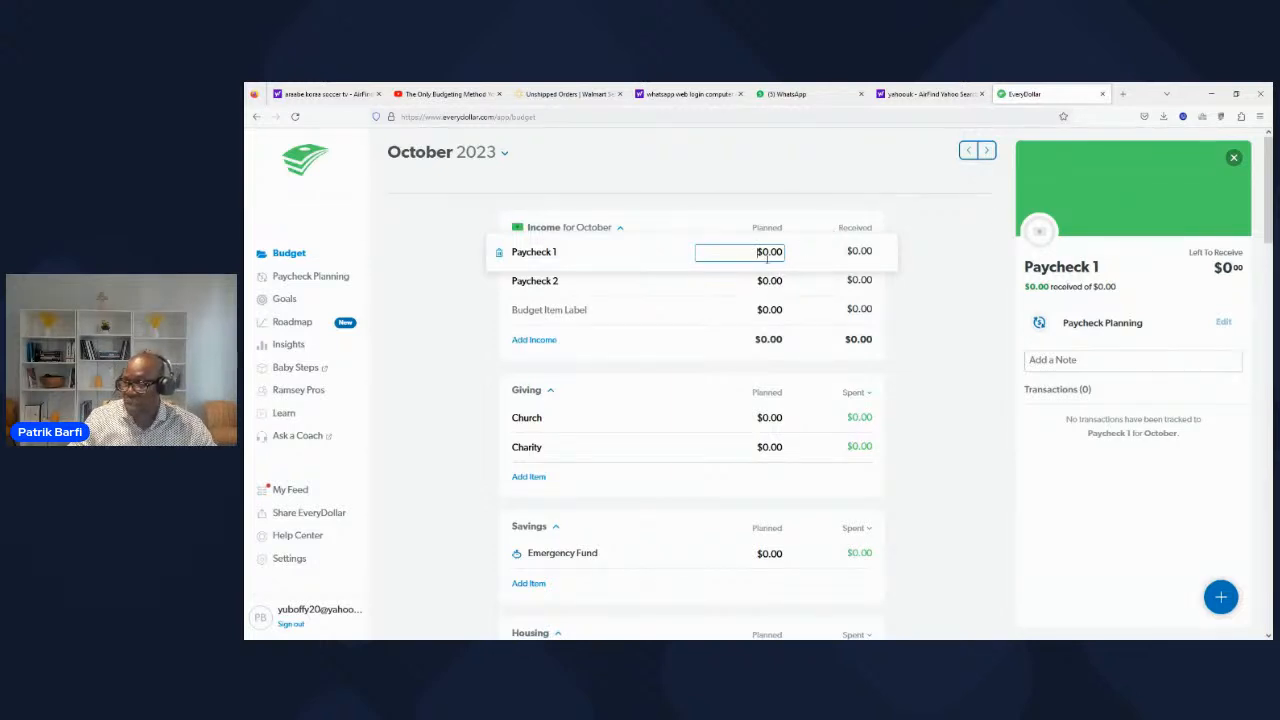
left_click(768, 252)
type("200")
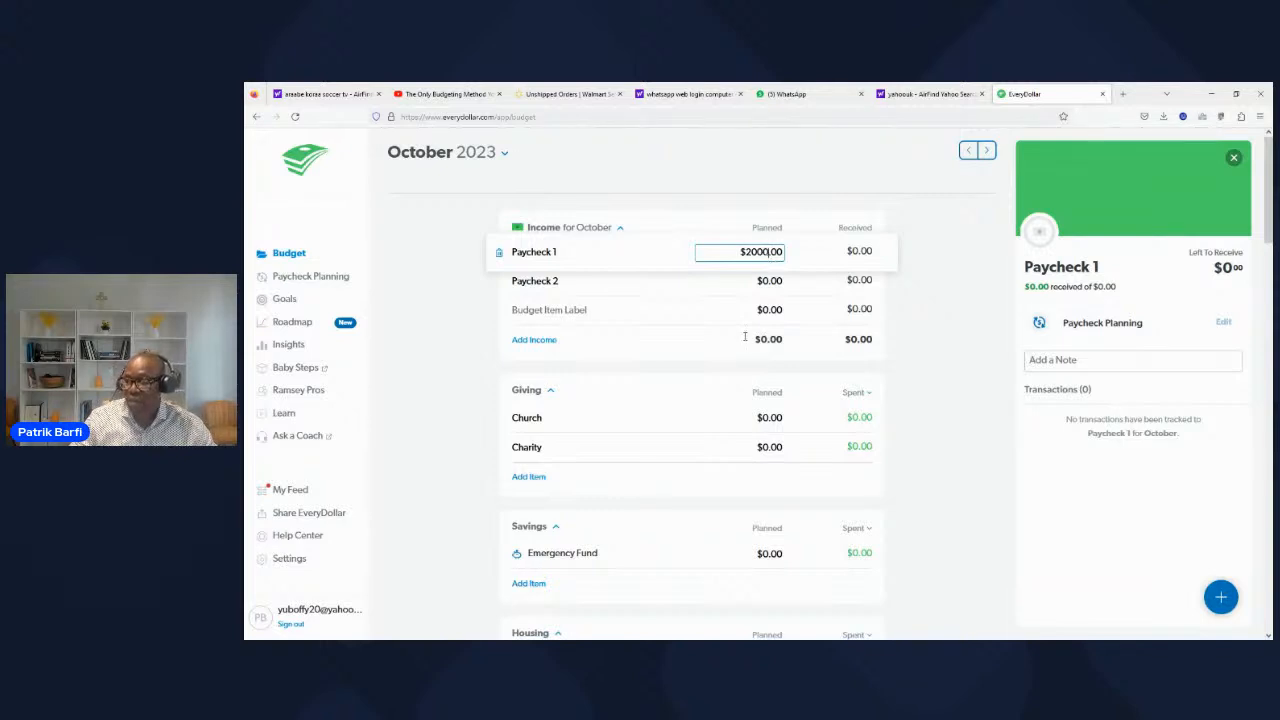
Step: Set the planned income for Paycheck 2 to $2,000
left_click(715, 281)
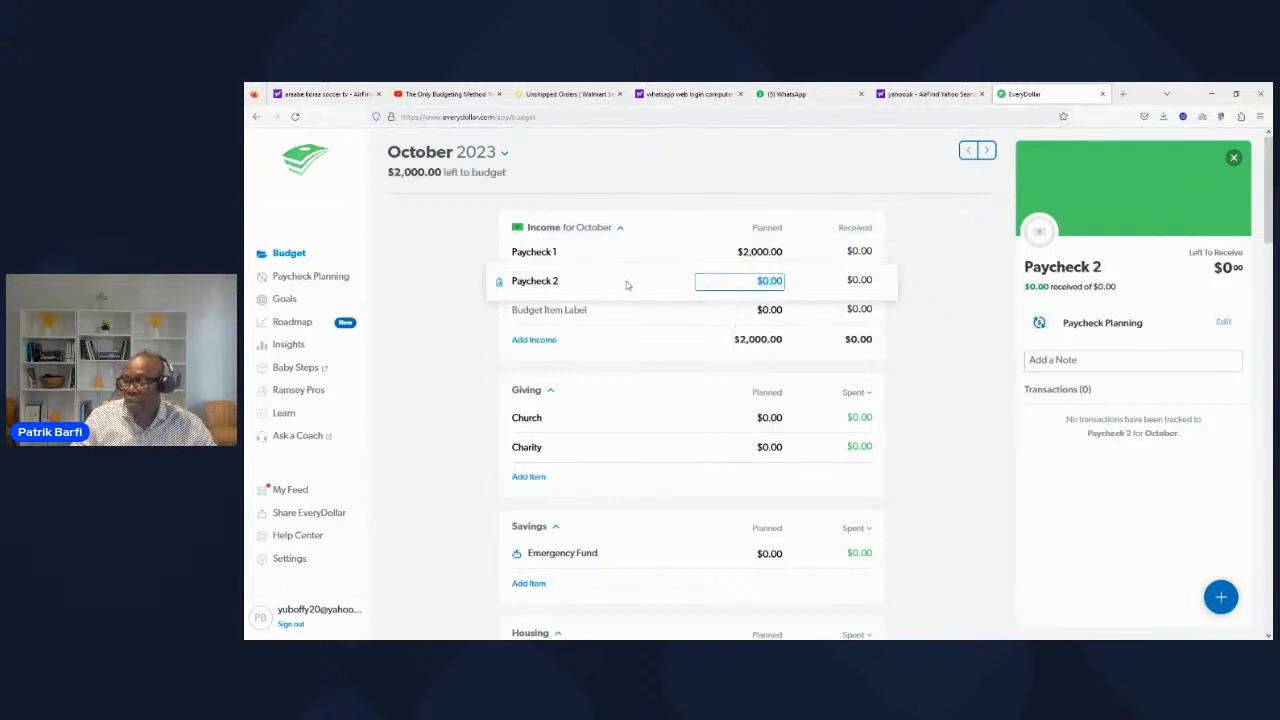
left_click(771, 282)
key("BackSpace")
type("2000")
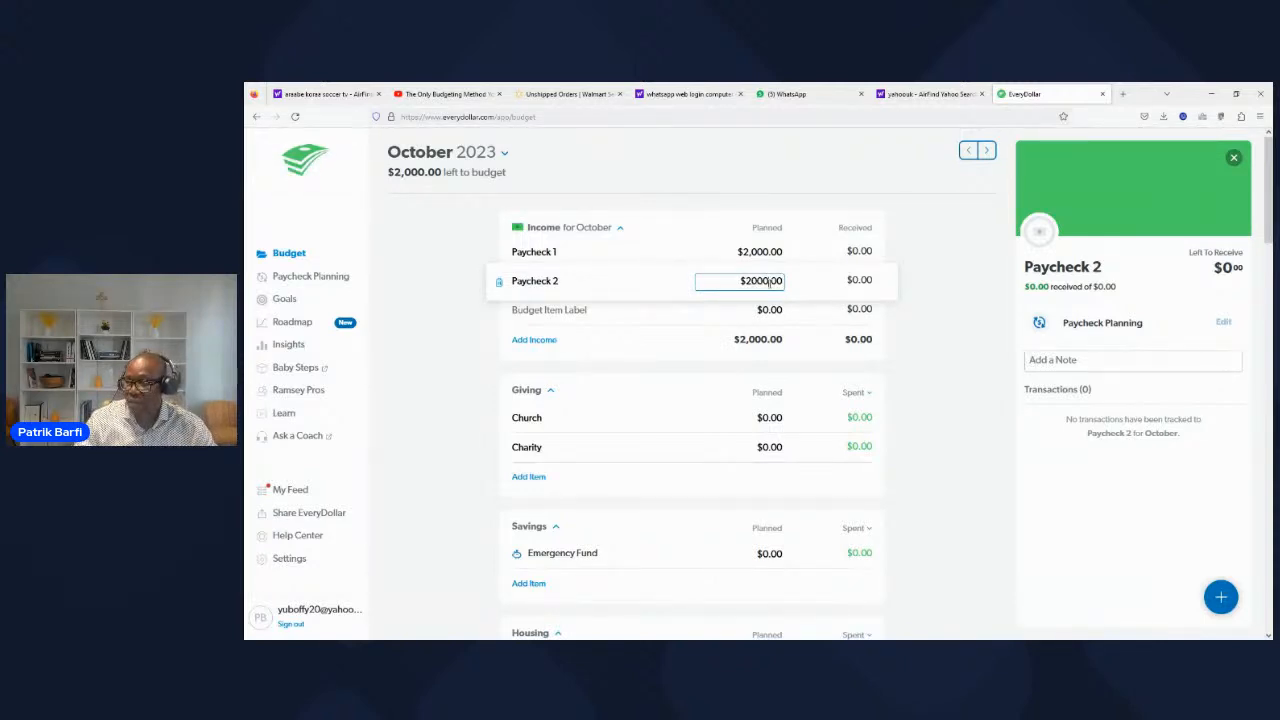
left_click(681, 232)
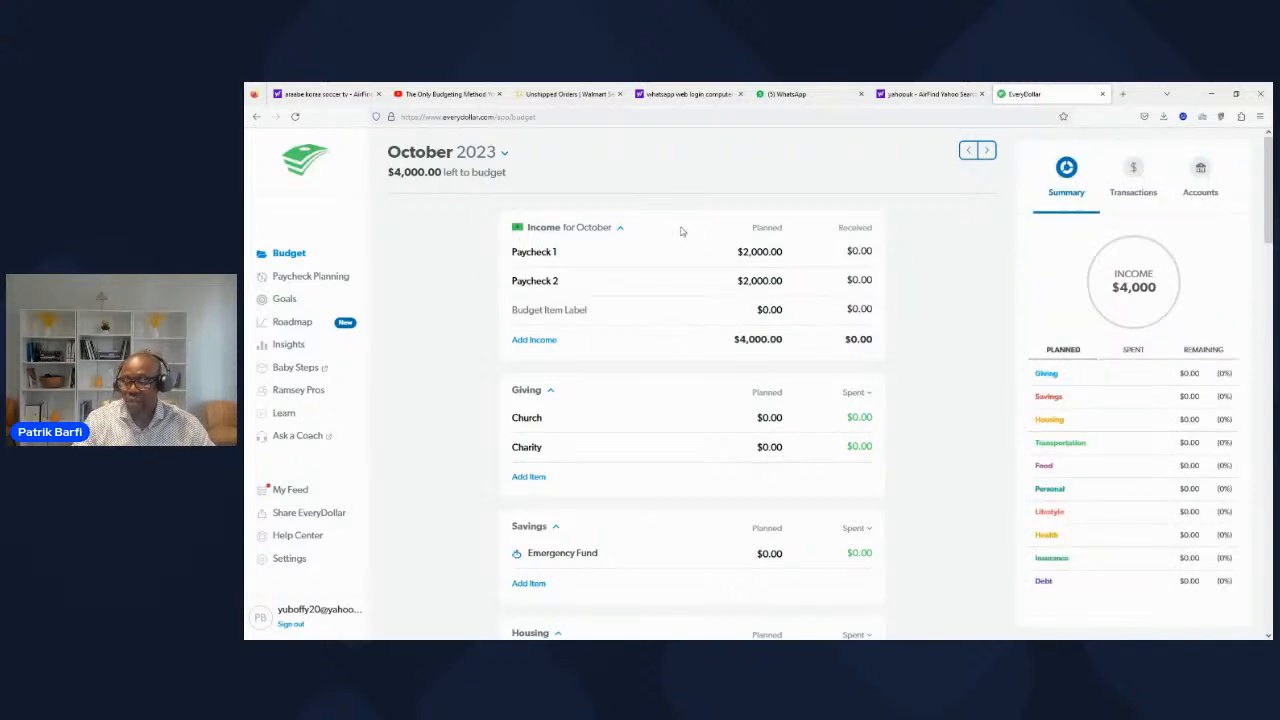
Step: Set the planned amount for Church in the Giving category to $400
scroll(670, 331, "down", 2)
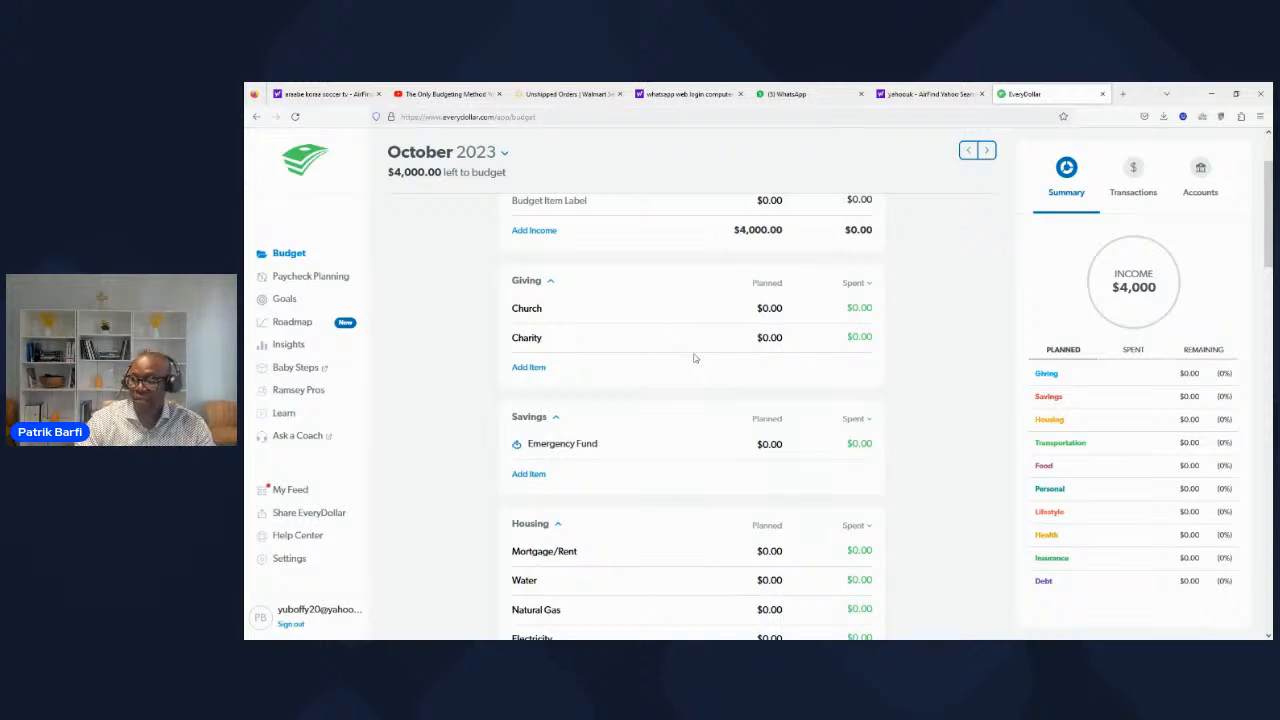
left_click(776, 310)
type("4000")
key("BackSpace")
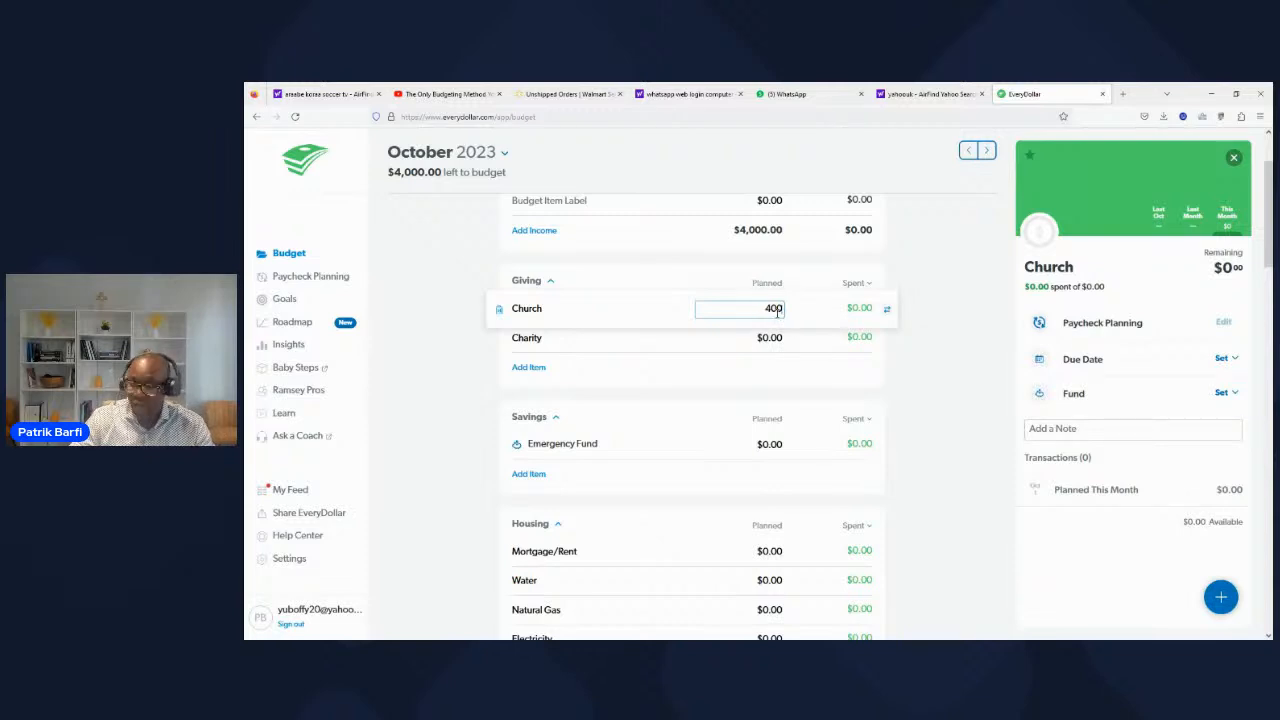
left_click(643, 283)
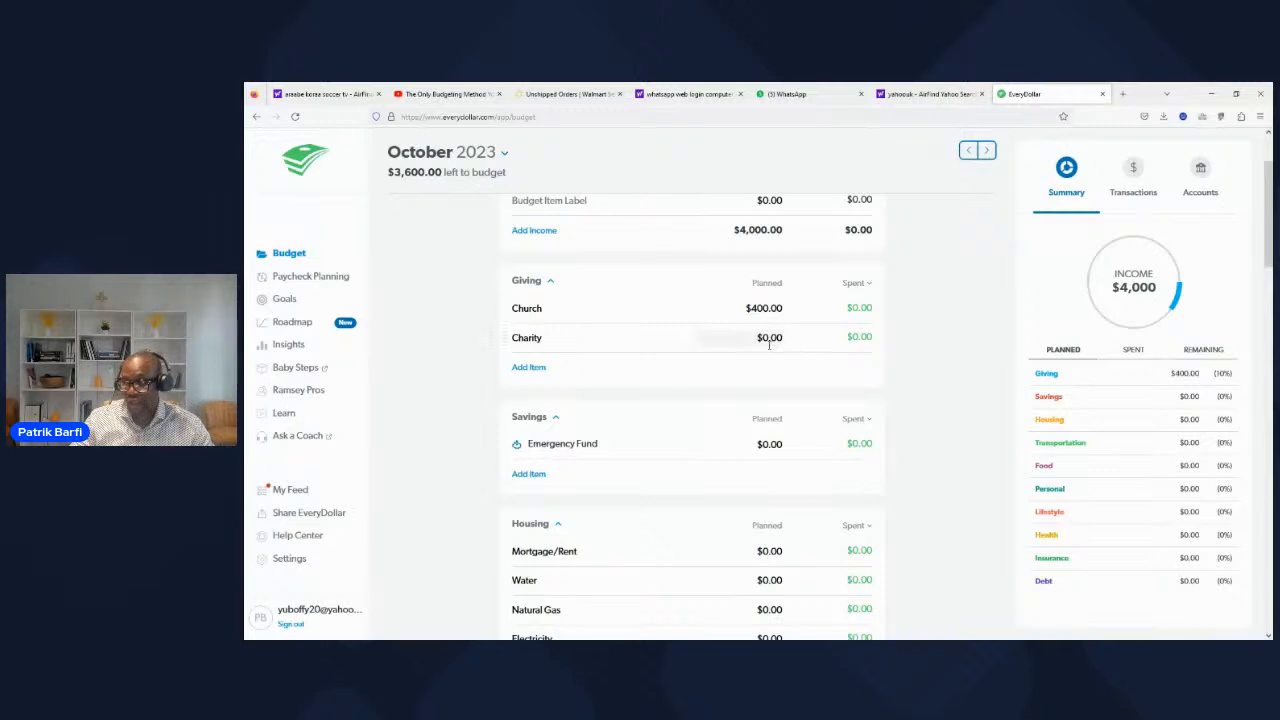
left_click(772, 342)
left_click(672, 310)
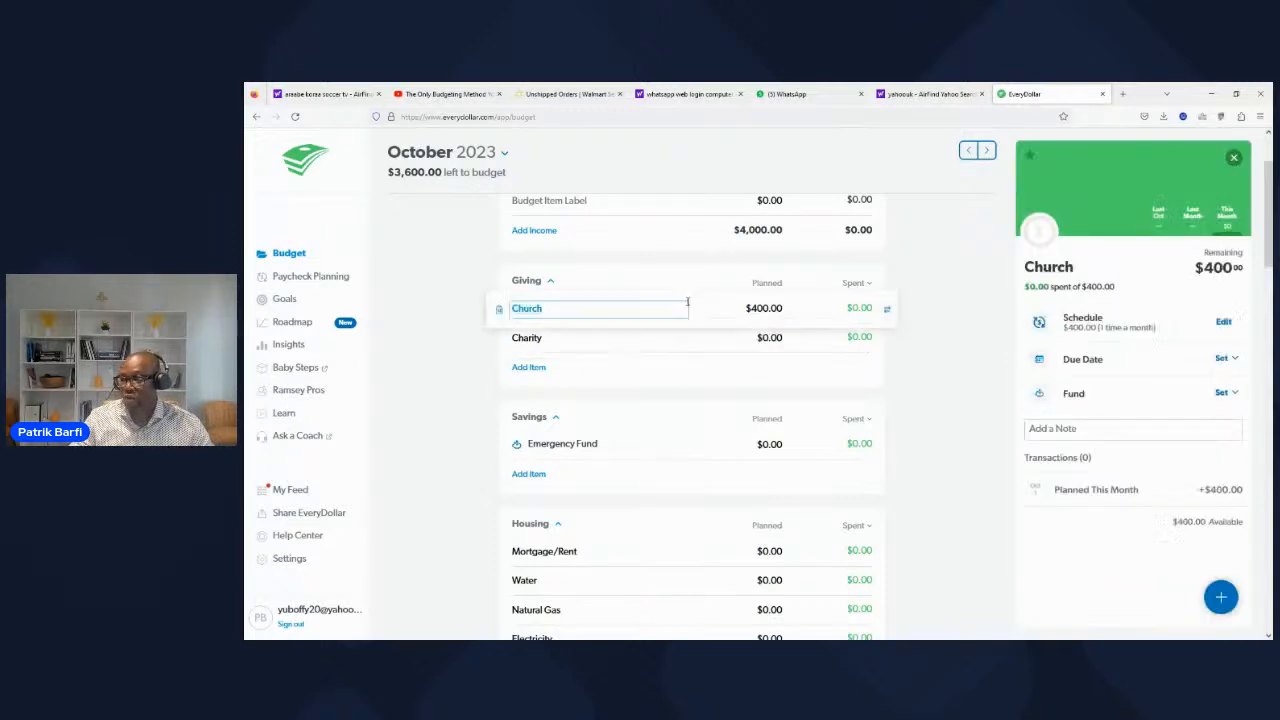
left_click(662, 369)
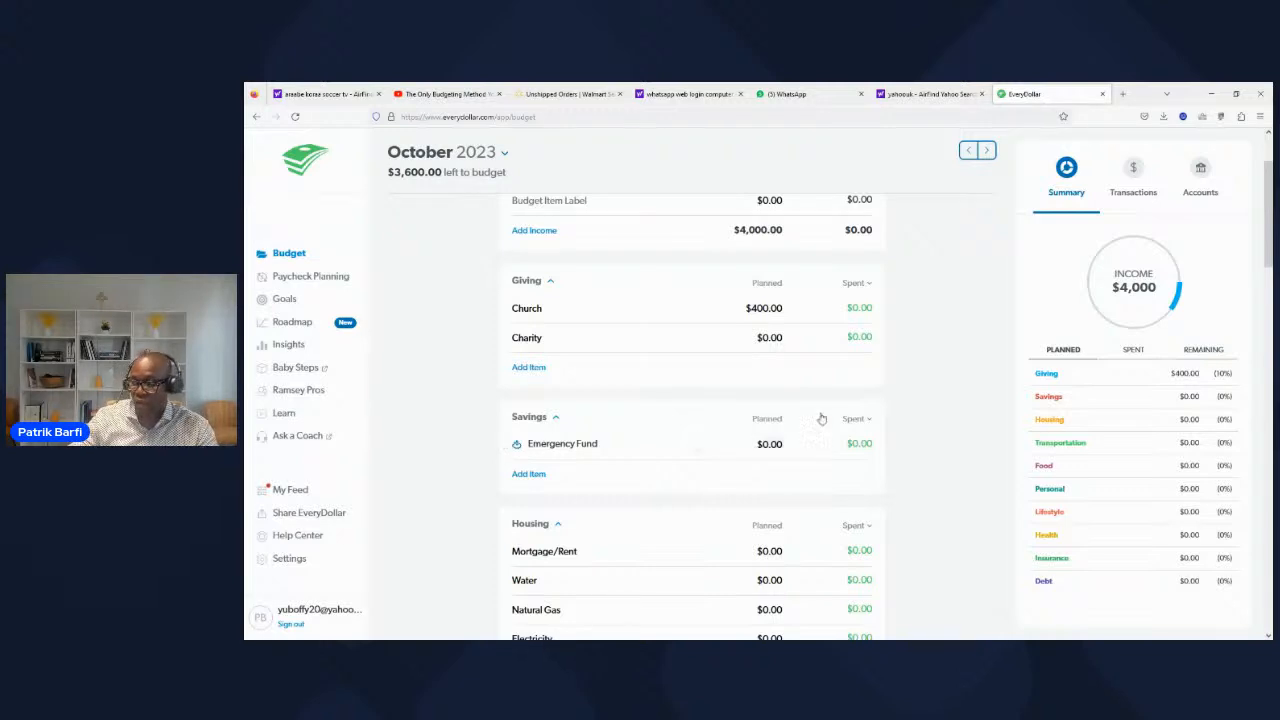
Step: Set the planned amount for Emergency Fund in the Savings category to $1,000
left_click(770, 444)
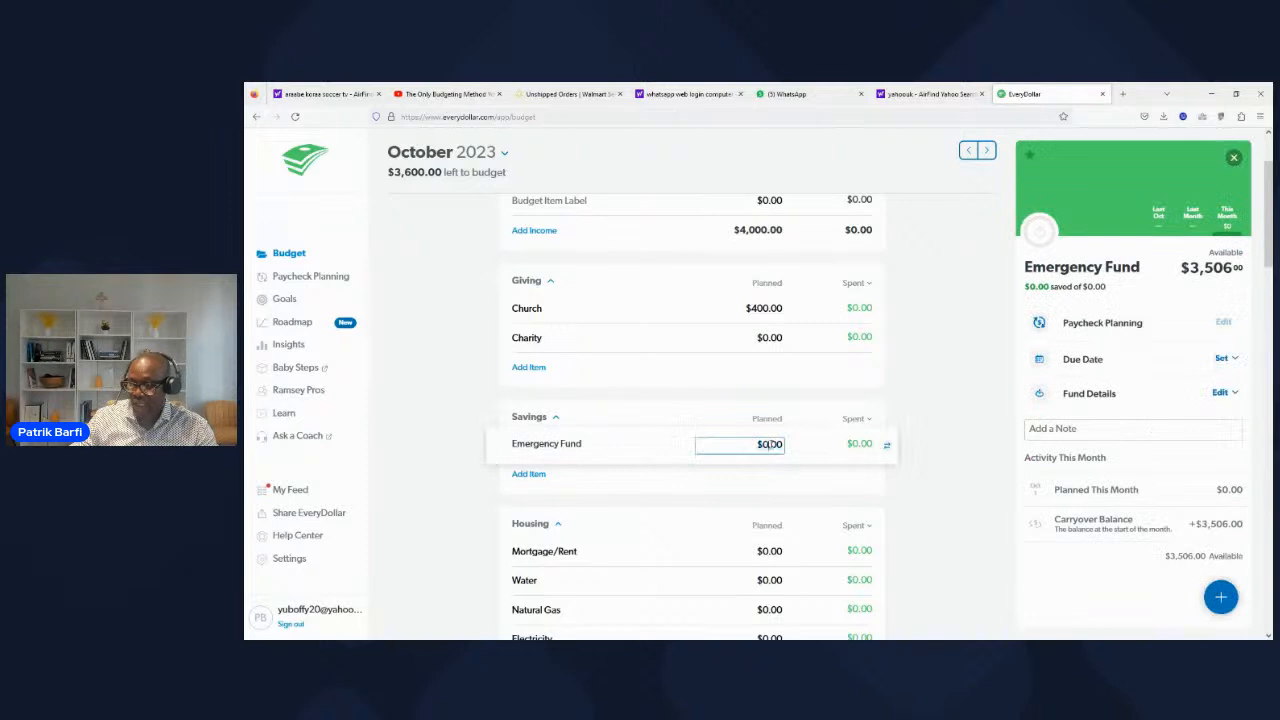
key("BackSpace")
type("1000")
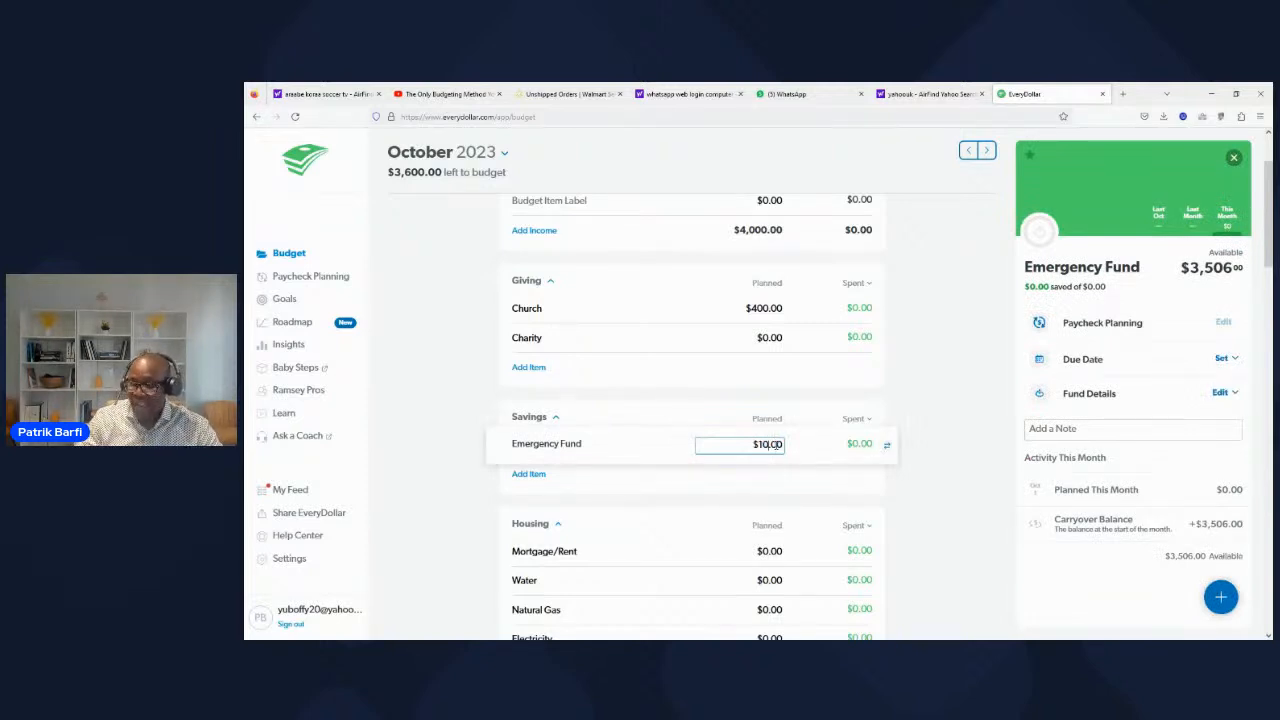
left_click(670, 491)
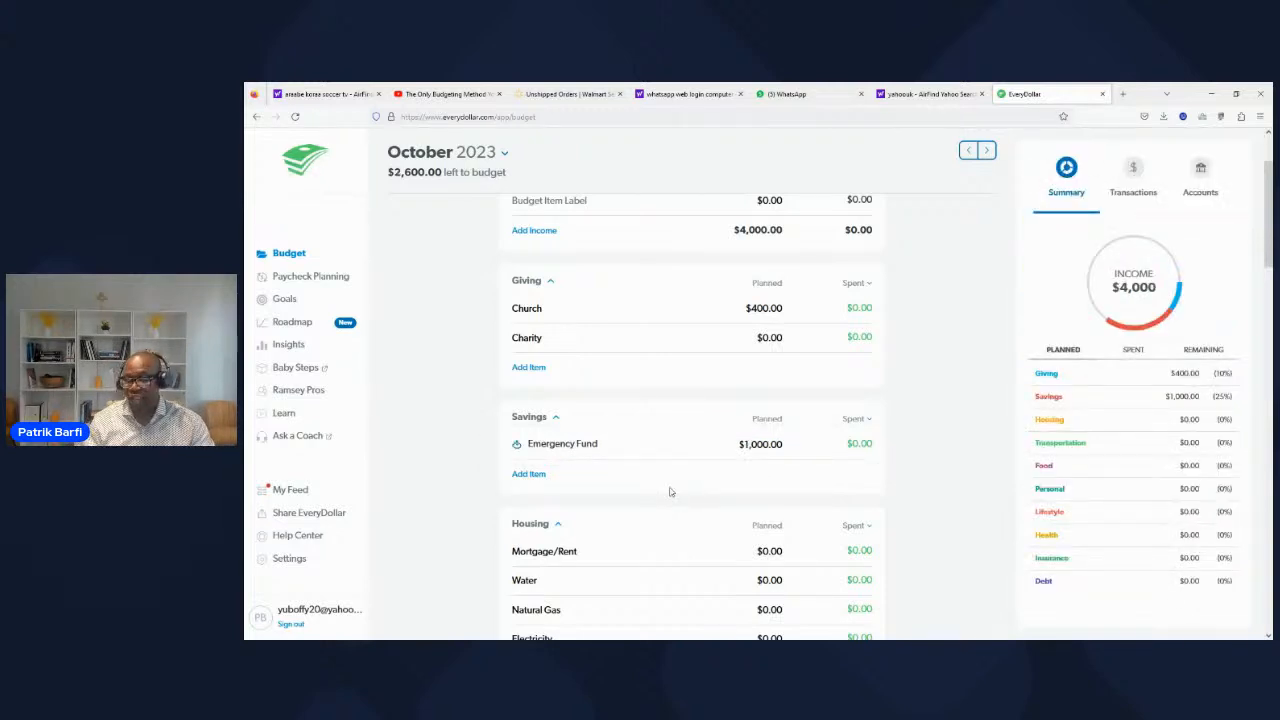
Step: In the Housing category, plan $1,200 for Mortgage/Rent and $50 for Water
scroll(668, 491, "down", 3)
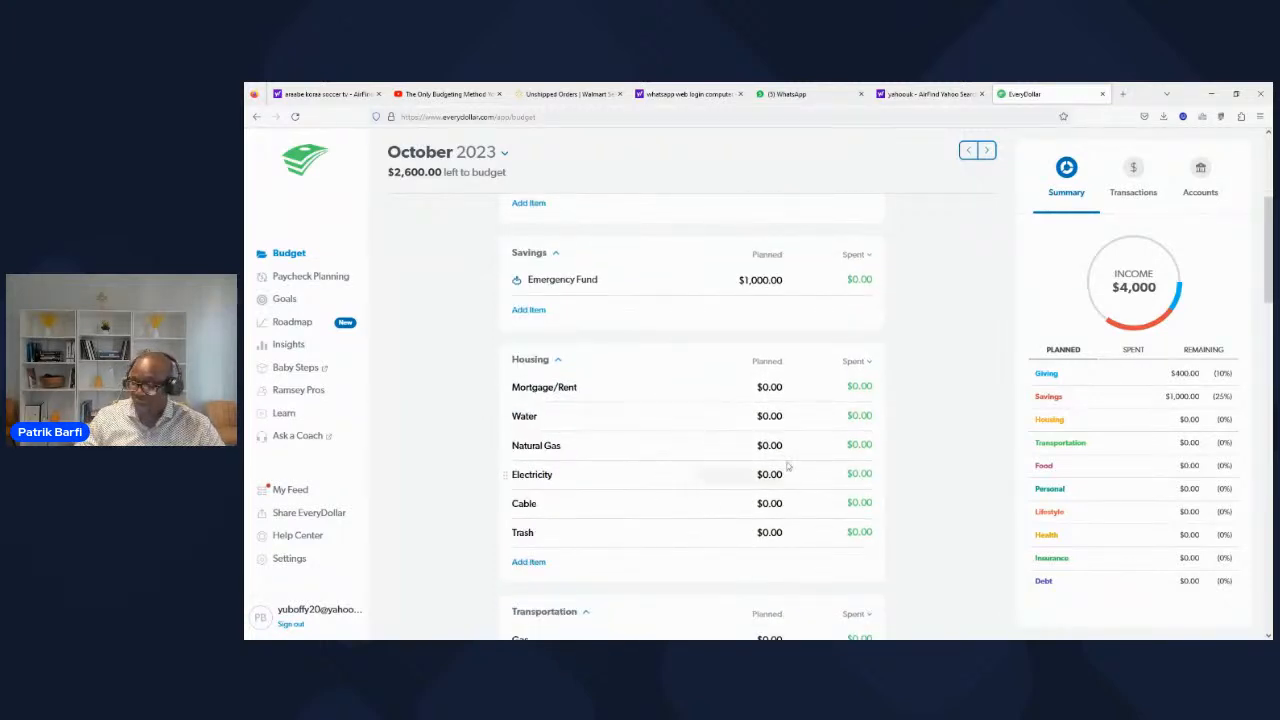
left_click(767, 389)
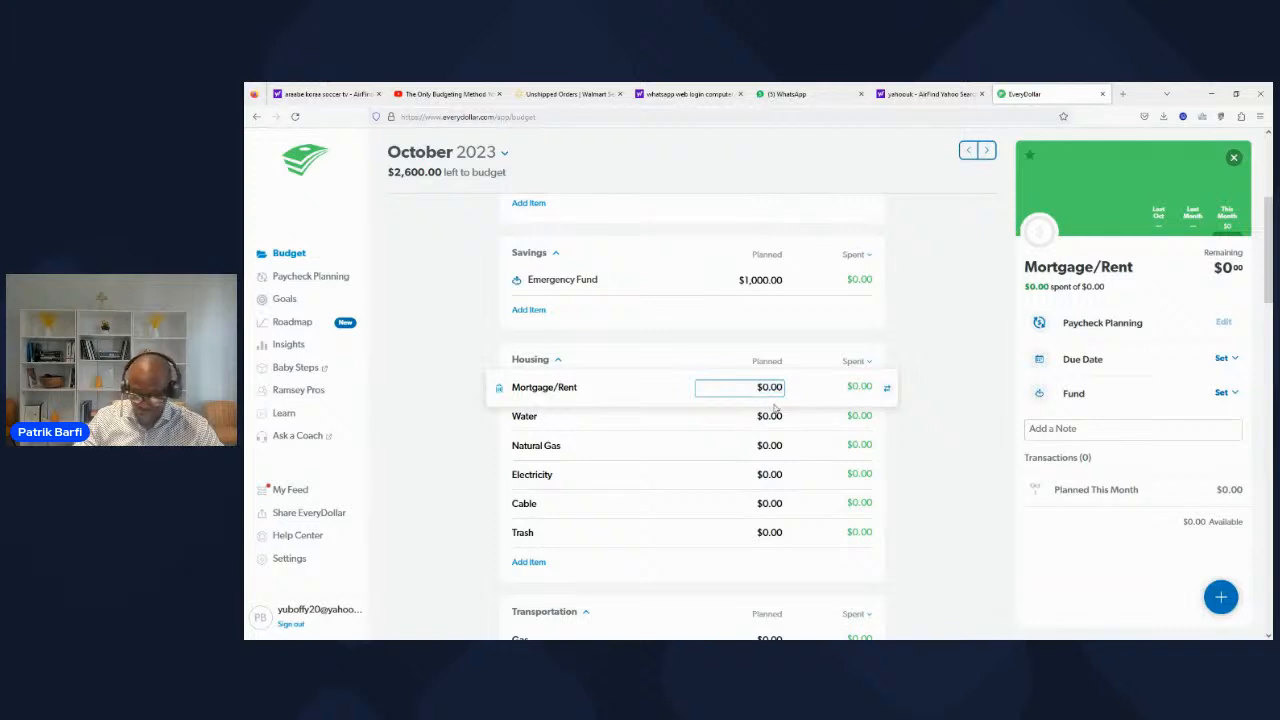
key("BackSpace")
type("1200")
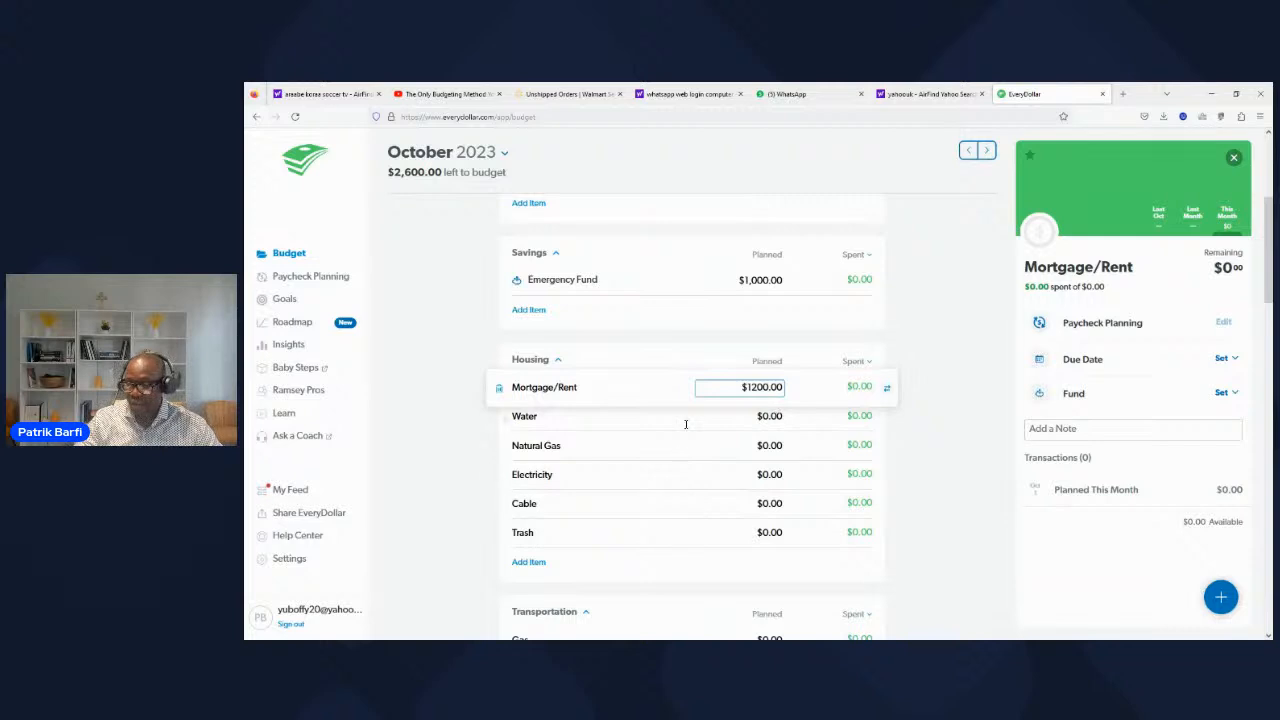
key("Tab")
key("Tab")
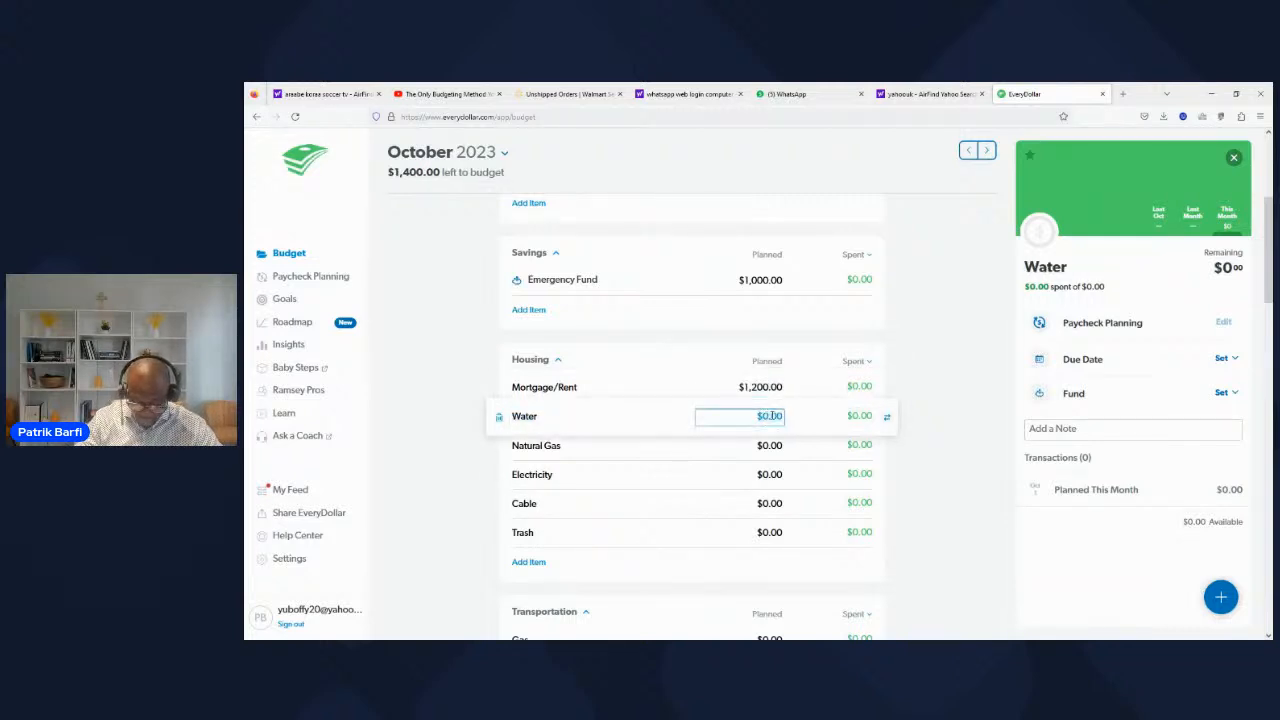
type("50")
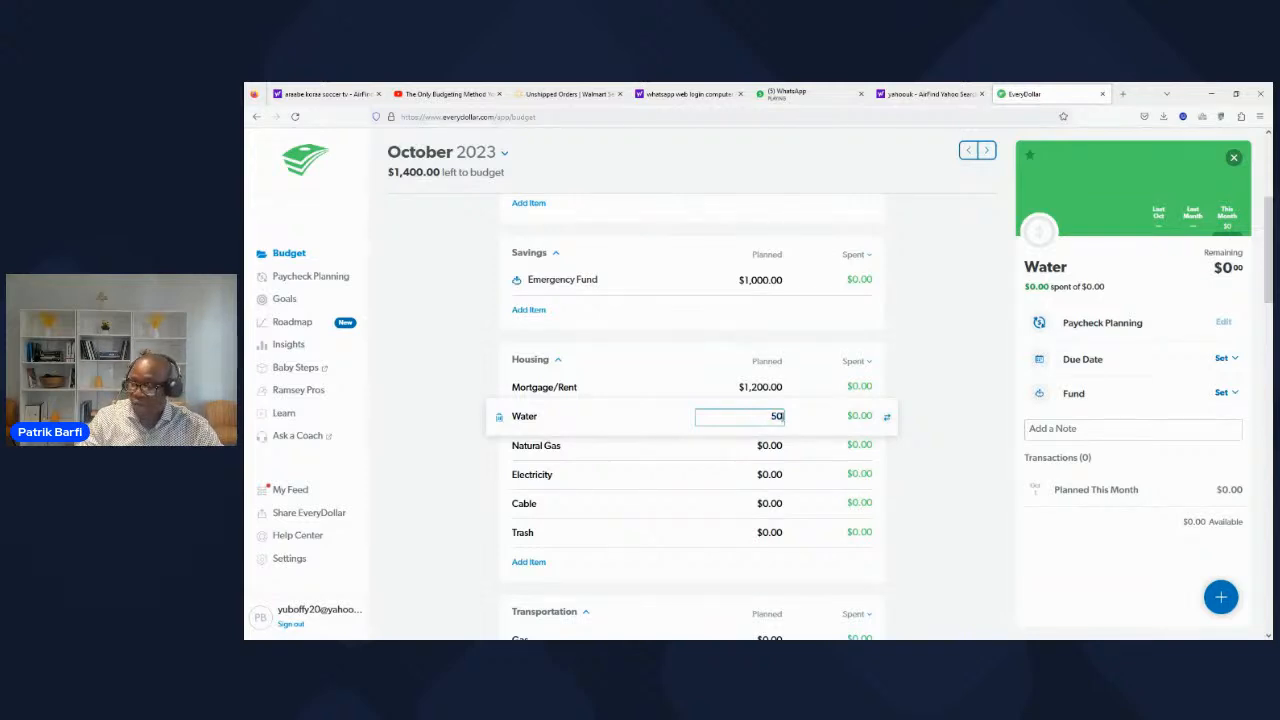
left_click(680, 474)
Step: In the Housing category, plan $37 for Natural Gas and $129 for Electricity
left_click(685, 440)
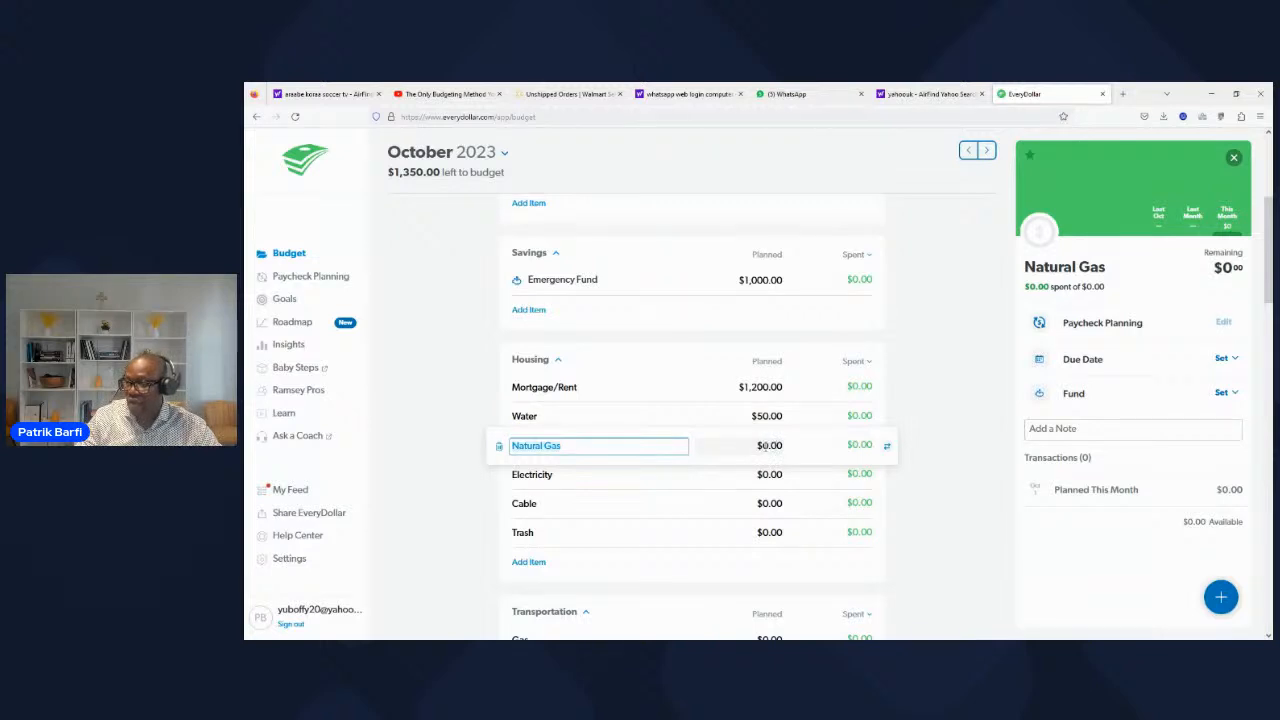
left_click(767, 446)
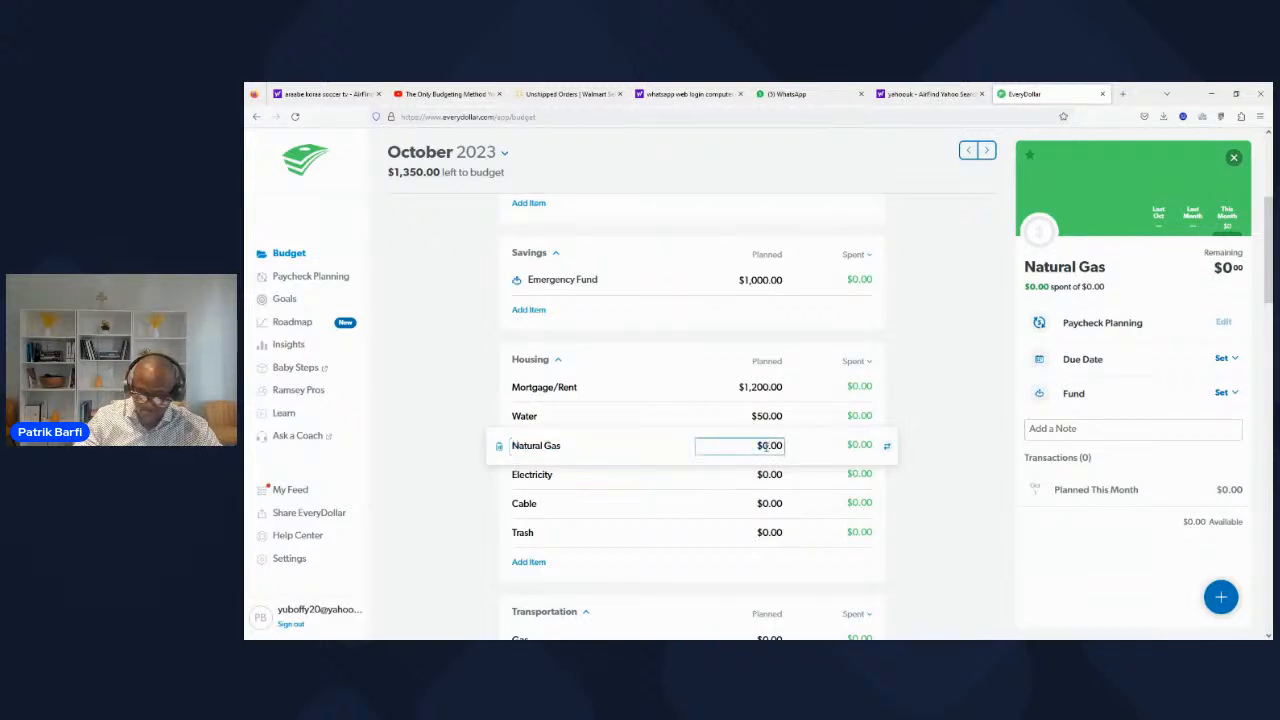
type("37")
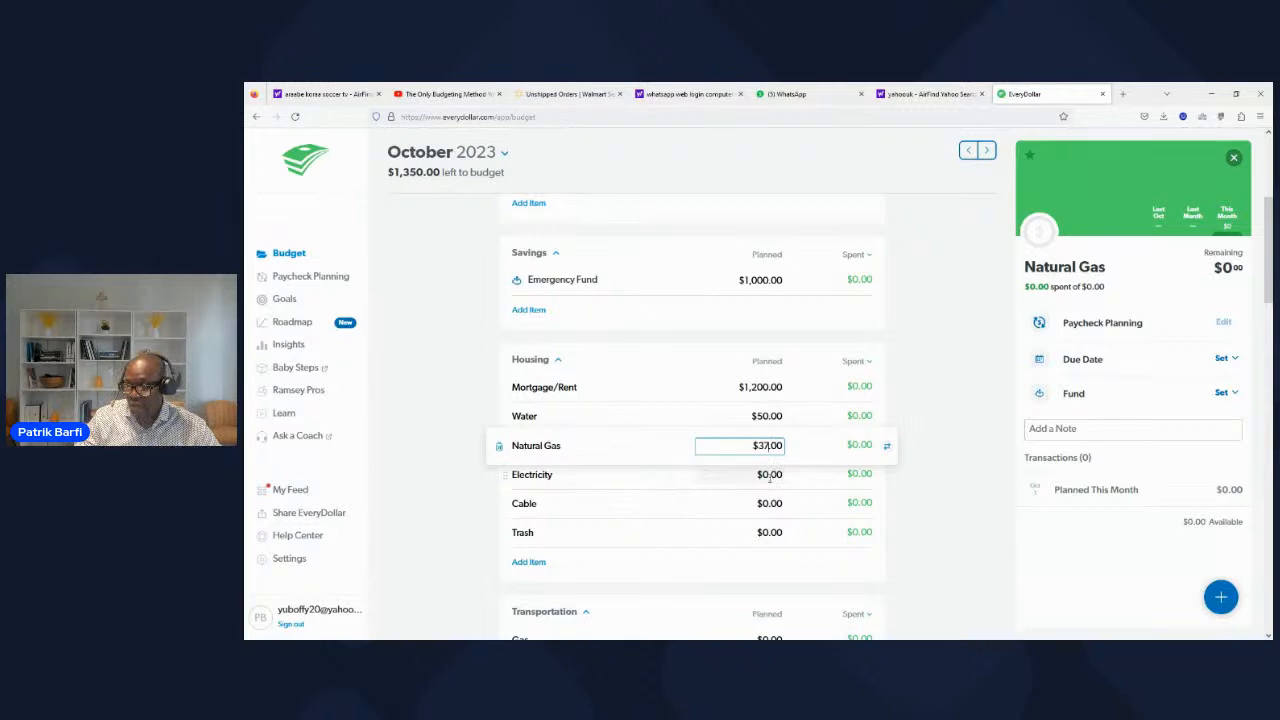
left_click(769, 477)
key("BackSpace")
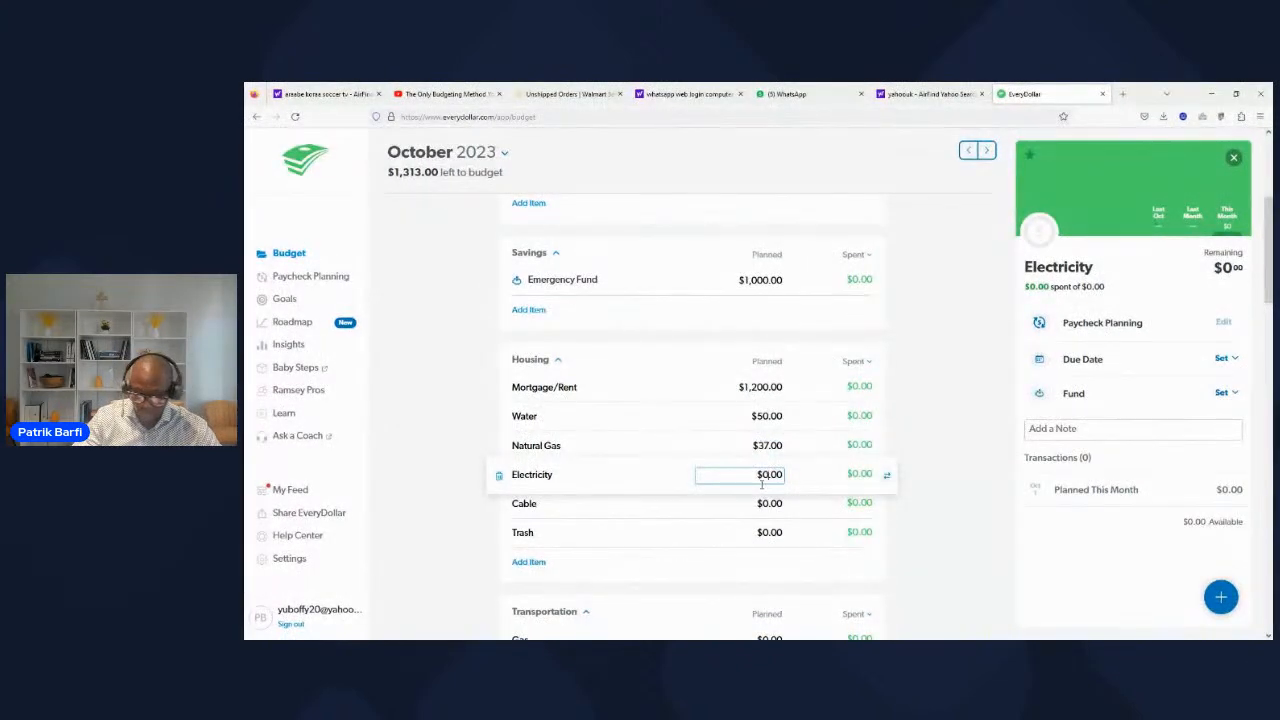
type("12")
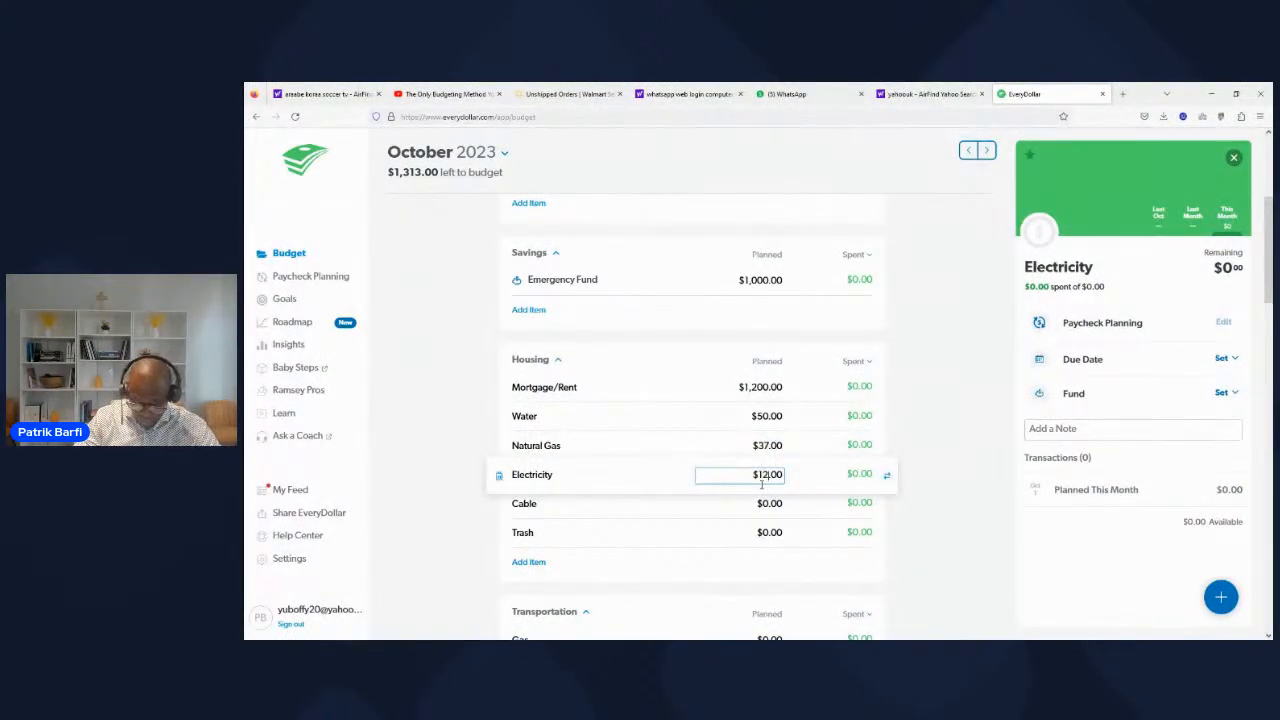
type("9")
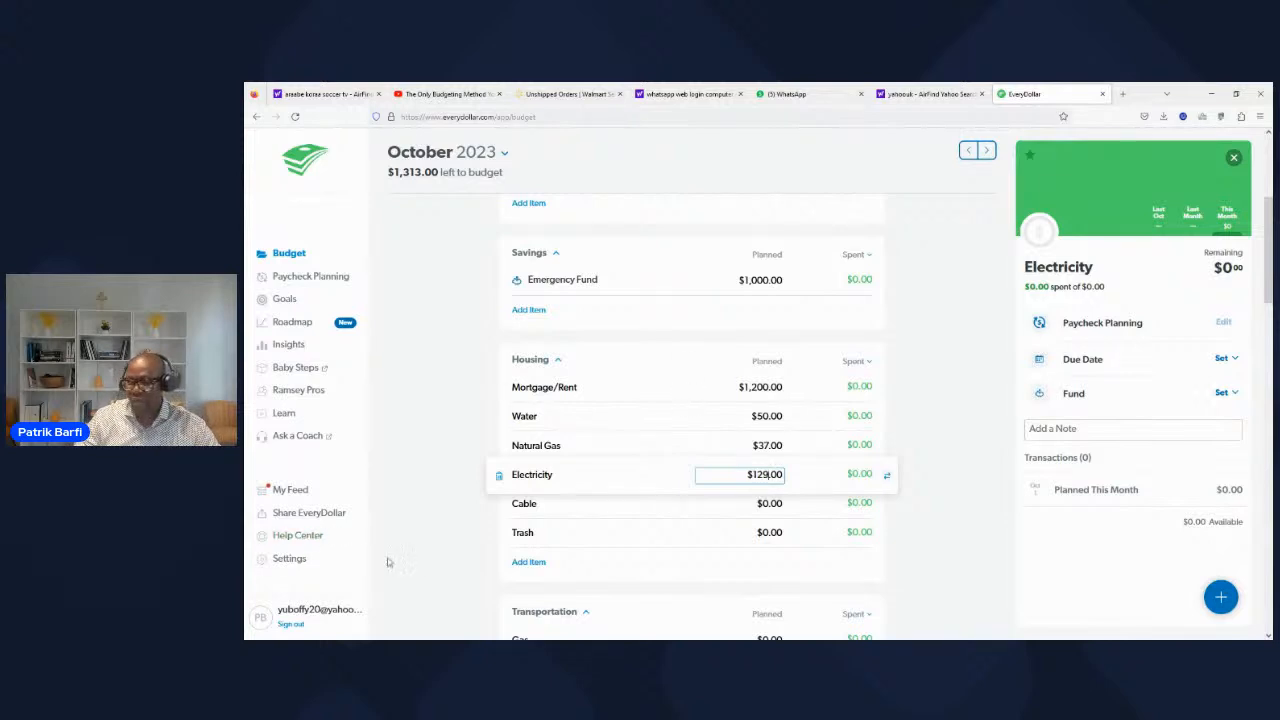
left_click(447, 521)
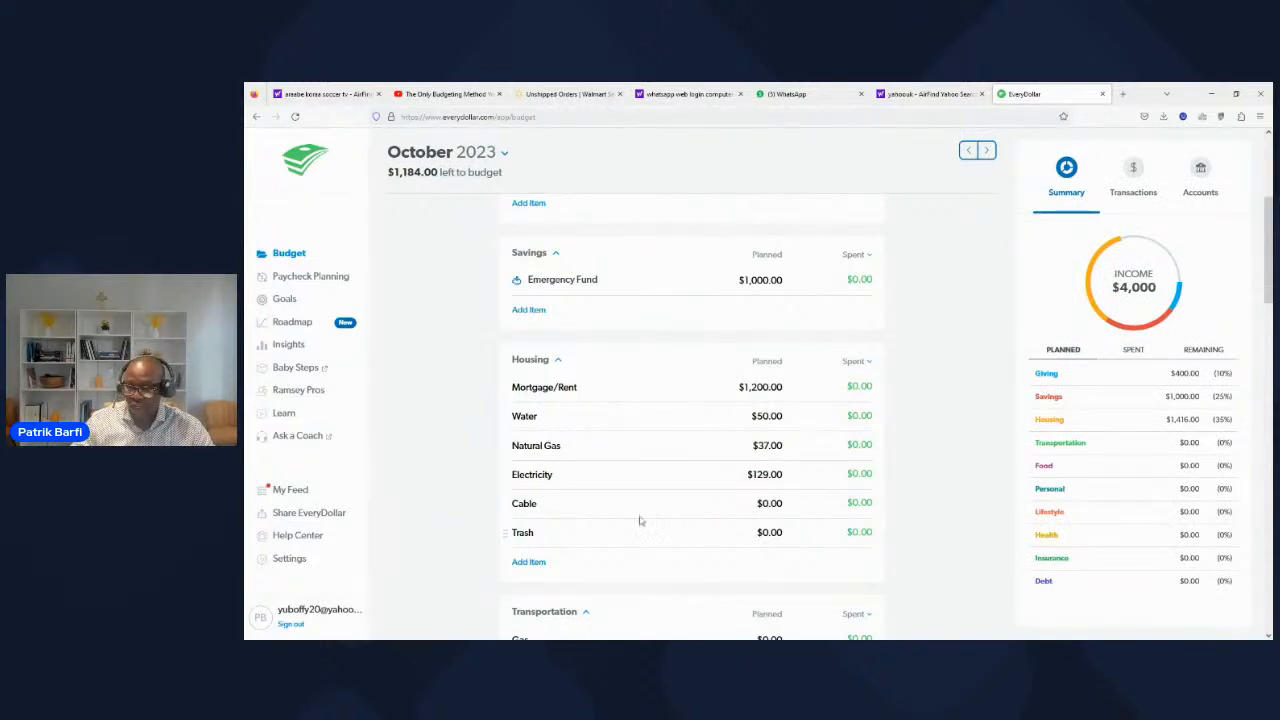
Step: Rename the Cable item in the Housing category to "internet"
left_click(556, 504)
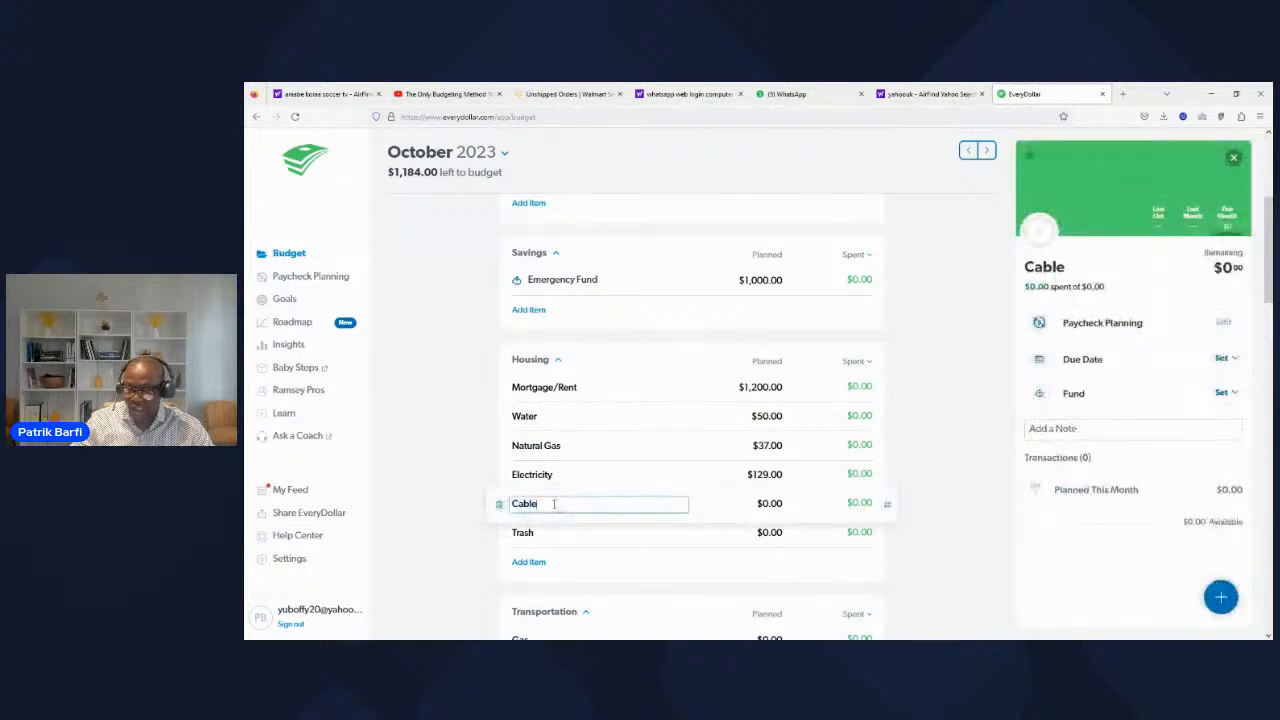
key("BackSpace")
key("BackSpace")
key("BackSpace")
key("BackSpace")
key("BackSpace")
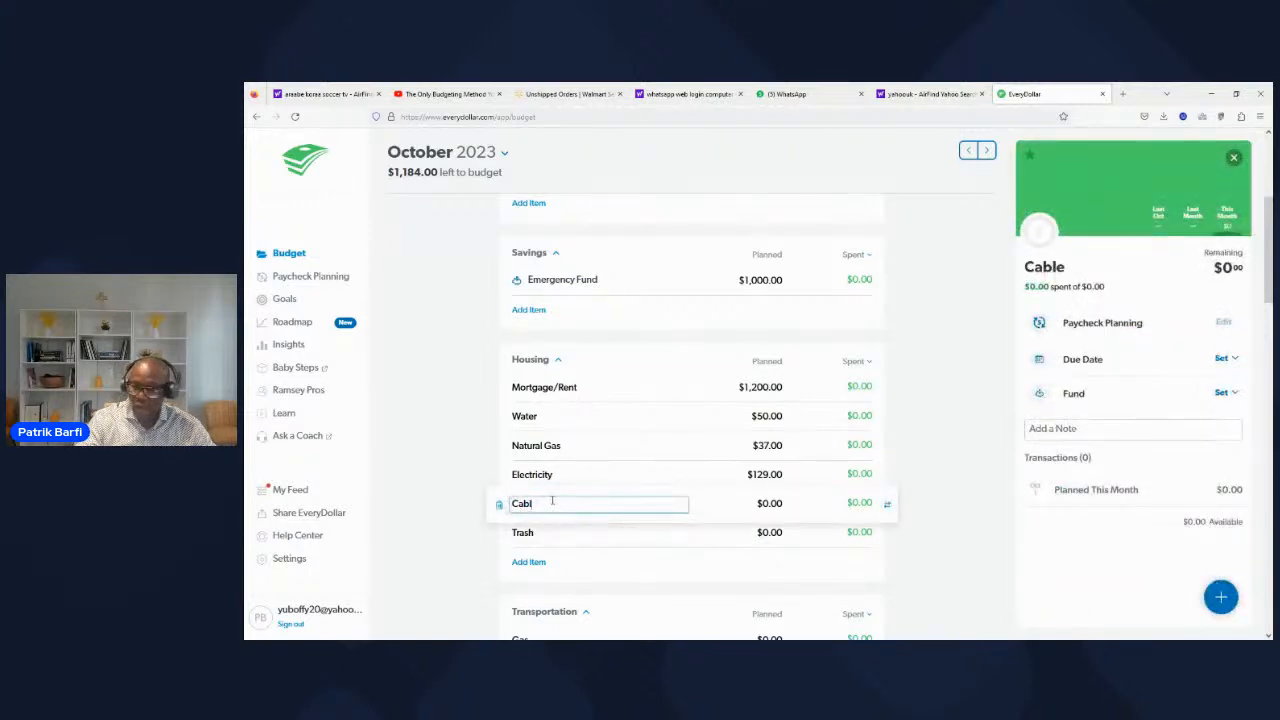
type("in")
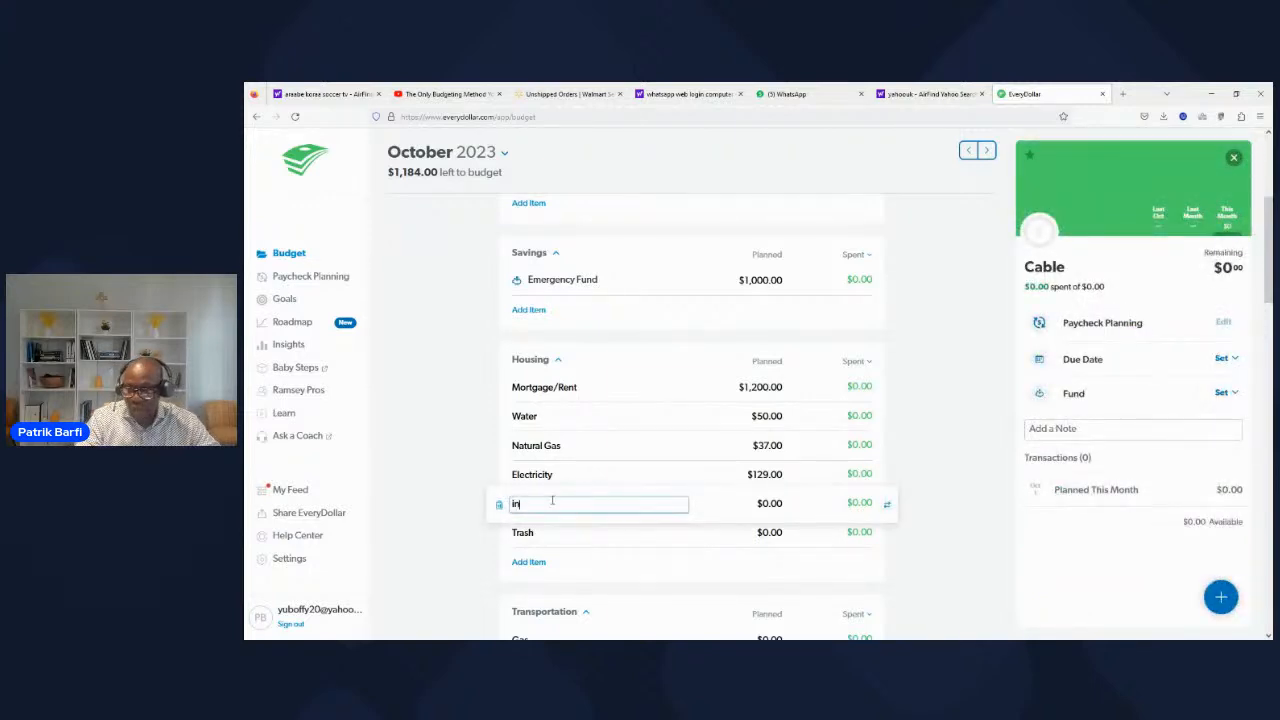
type("terne")
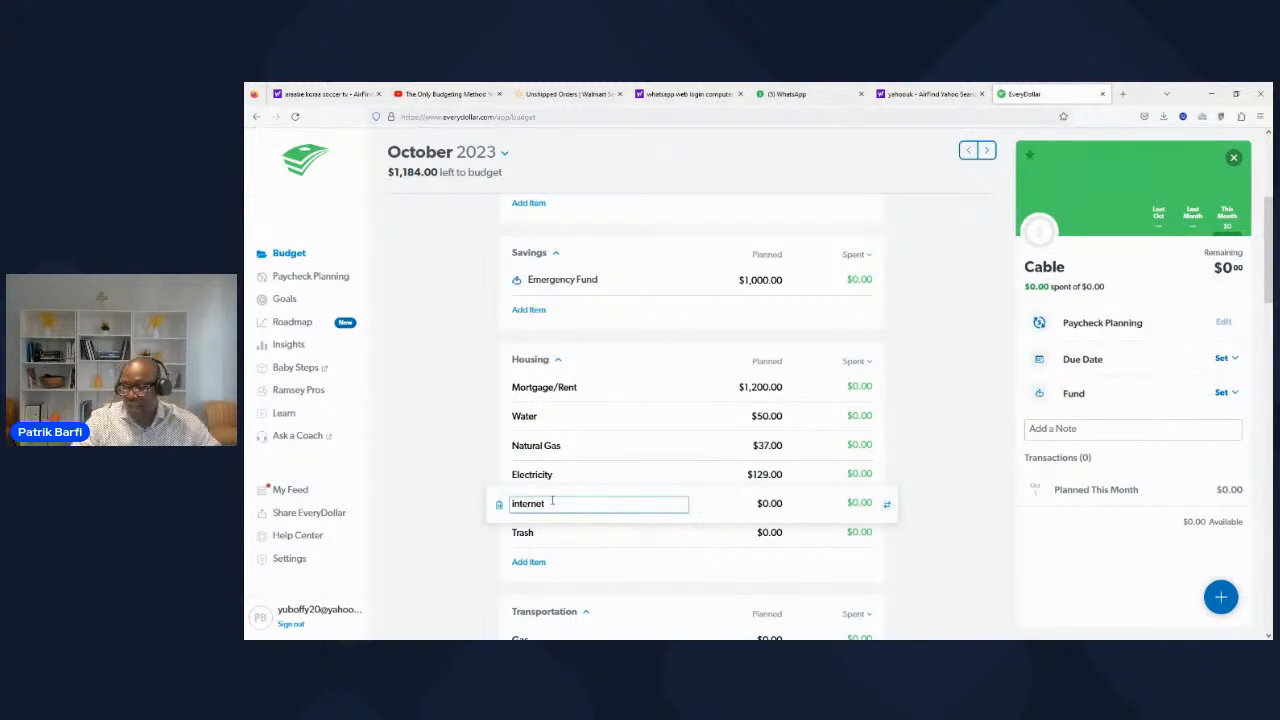
type("t")
Step: In the Housing category, plan $50 for the internet item and $15 for Trash
left_click(762, 504)
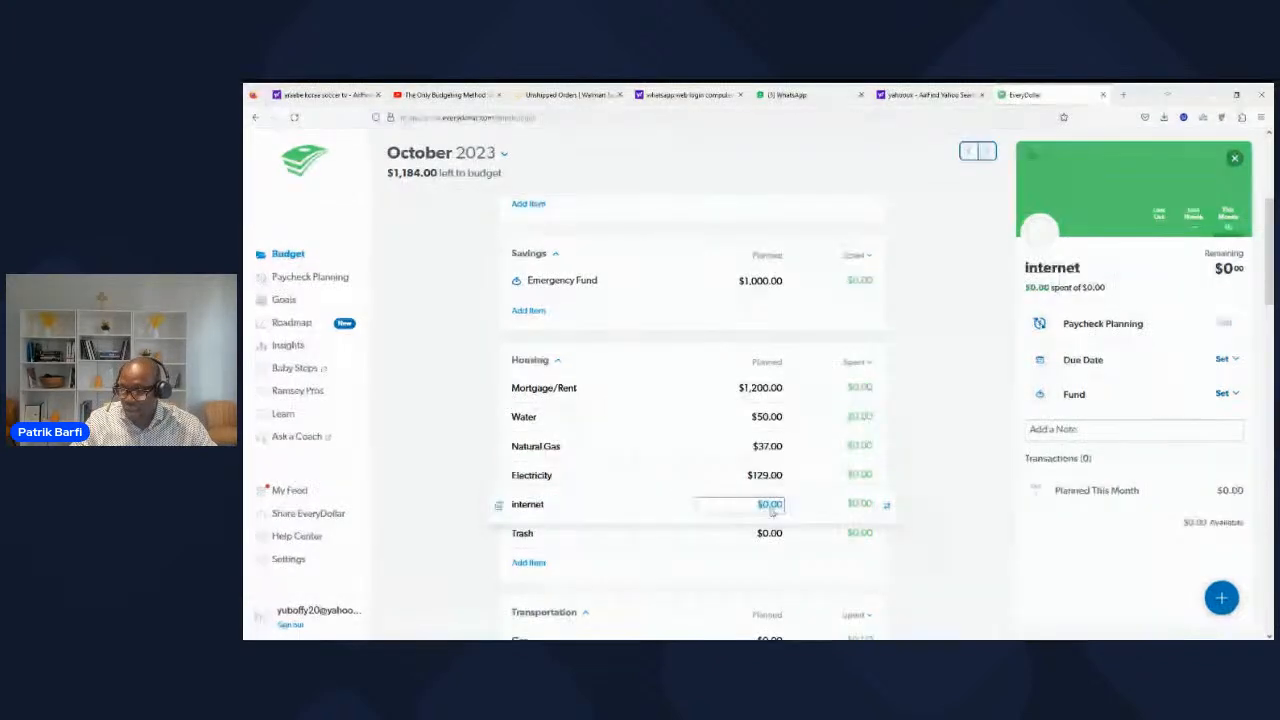
key("BackSpace")
type("50")
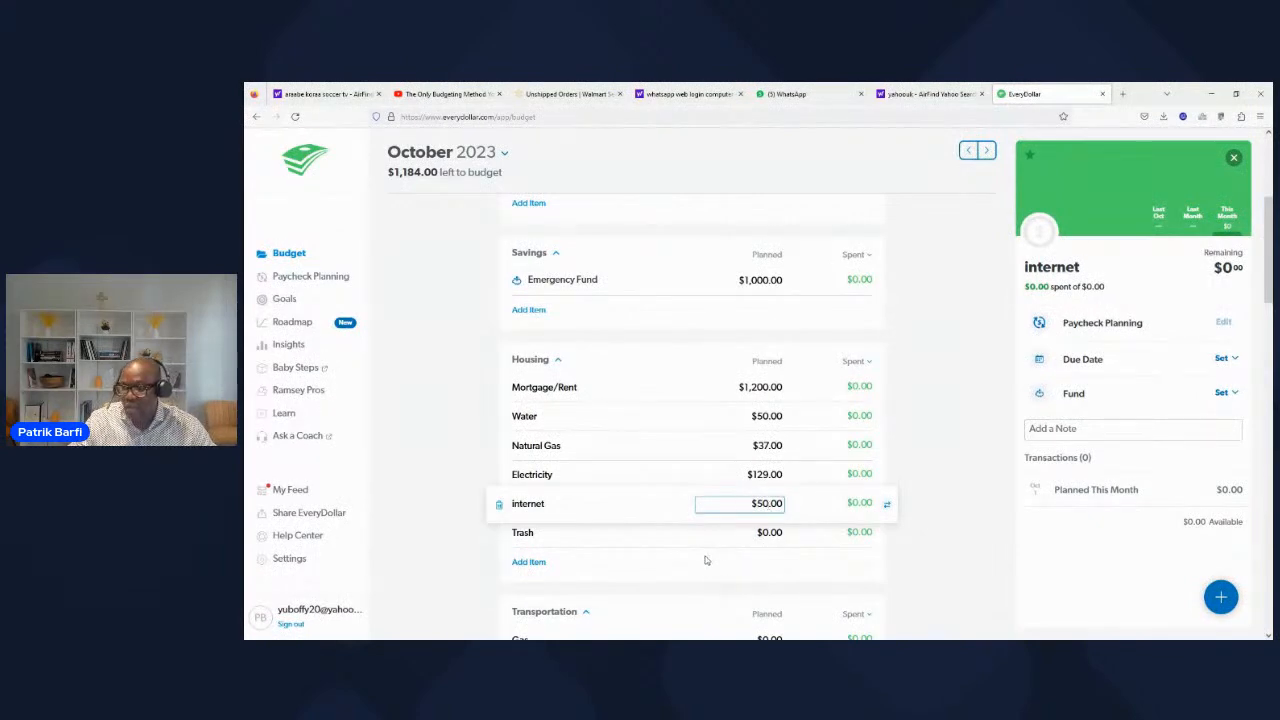
left_click(769, 532)
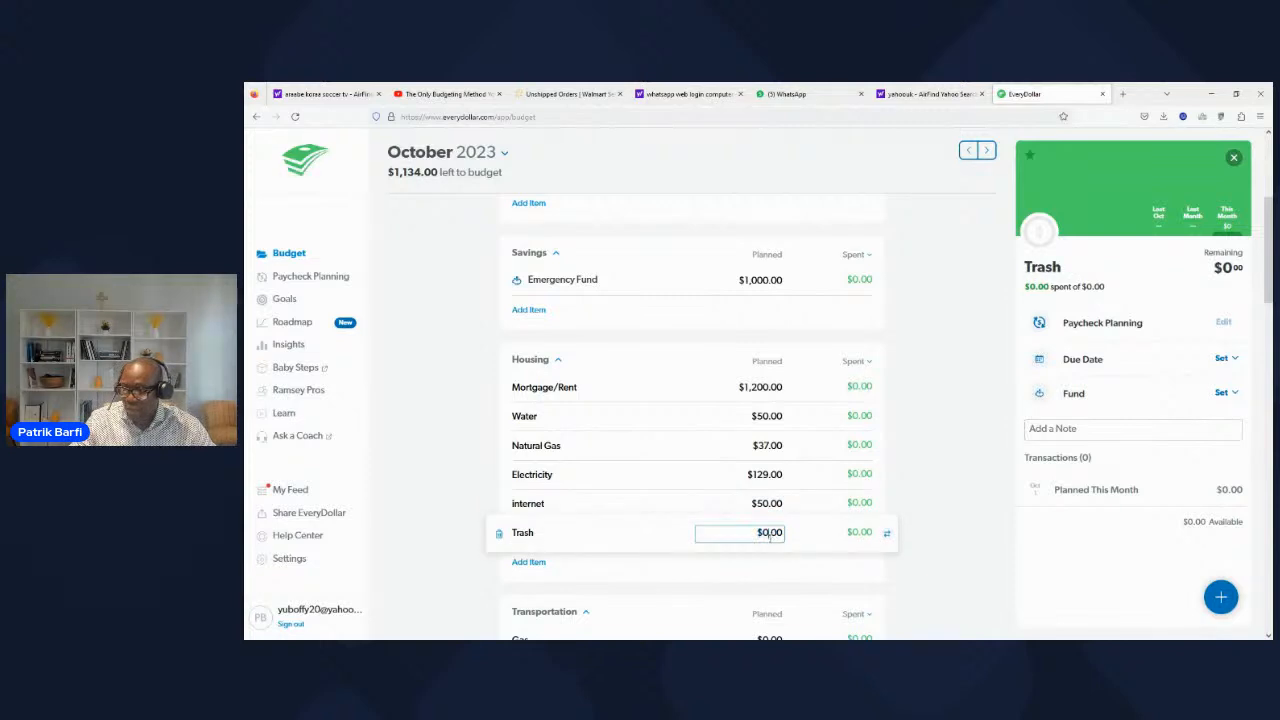
key("BackSpace")
type("15")
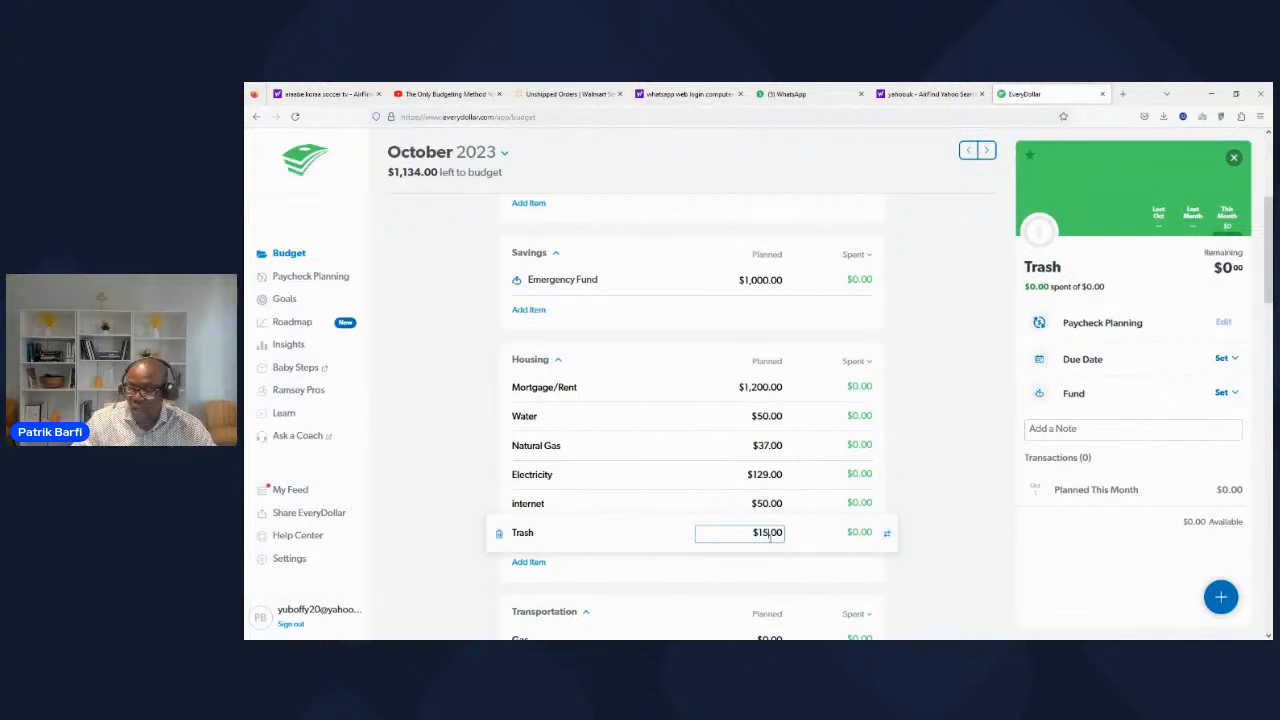
Step: In the Transportation category, plan $350 for Gas
left_click(676, 572)
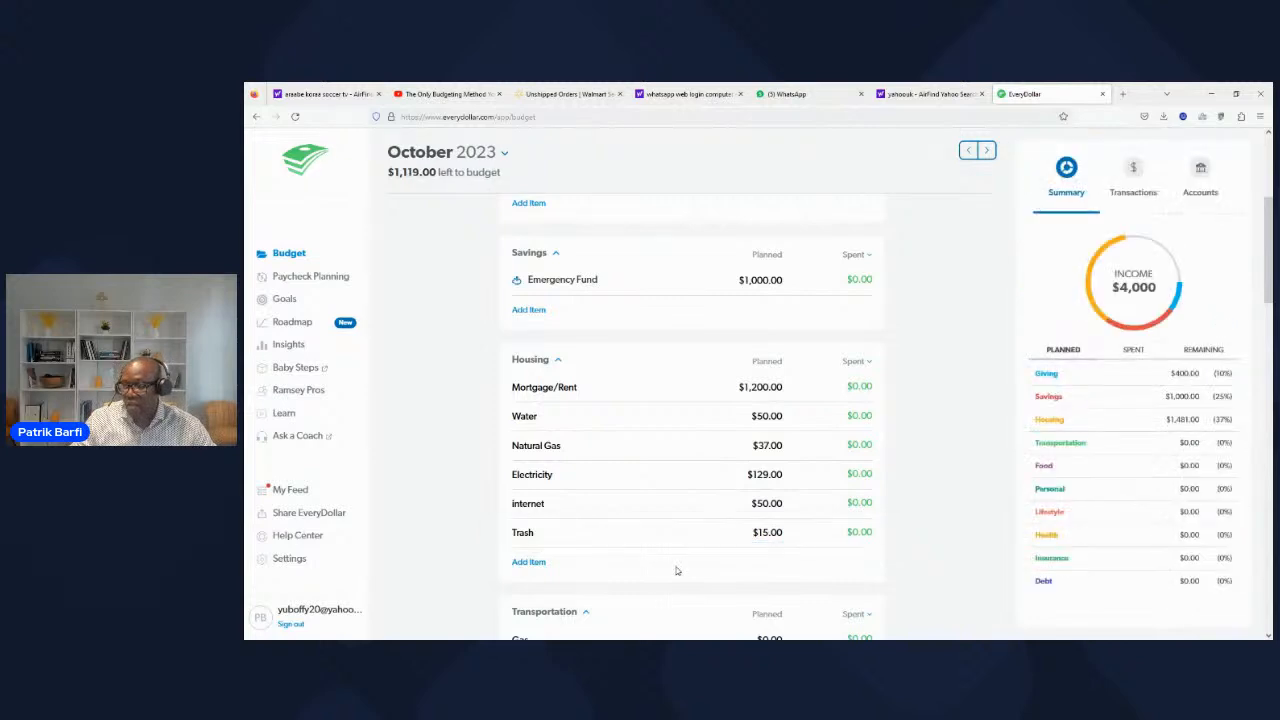
scroll(629, 409, "down", 3)
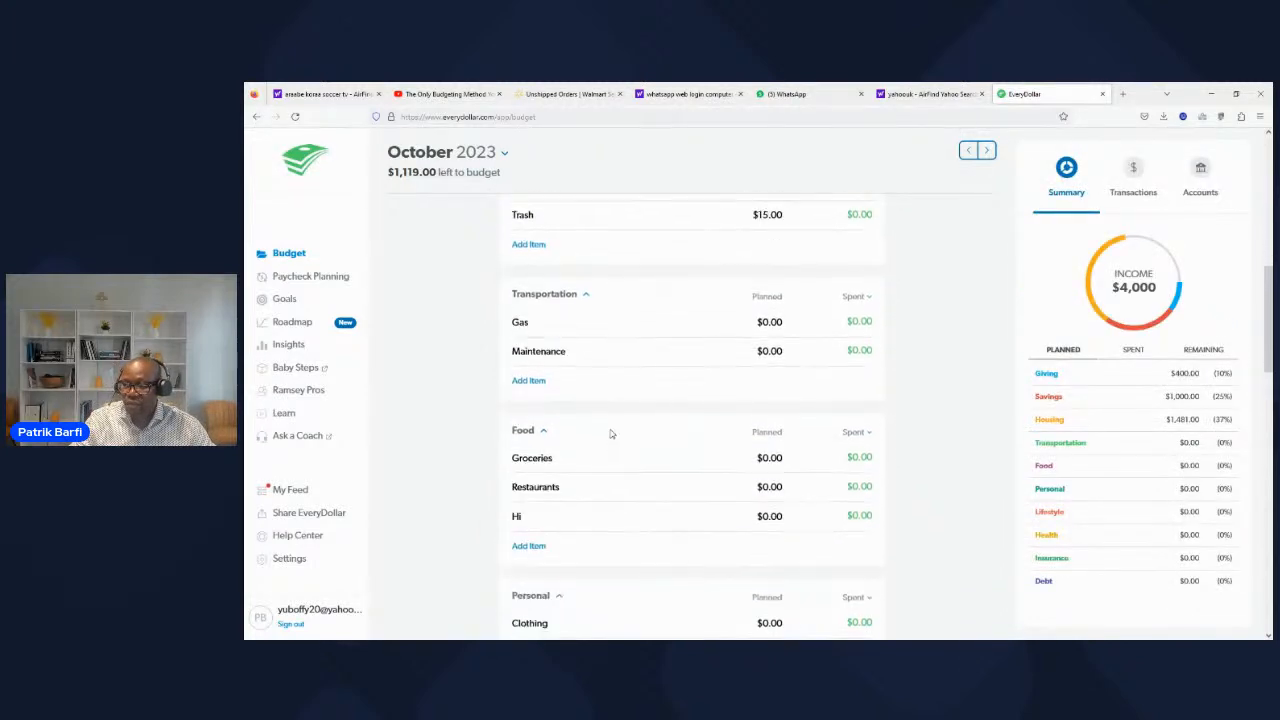
scroll(611, 433, "down", 1)
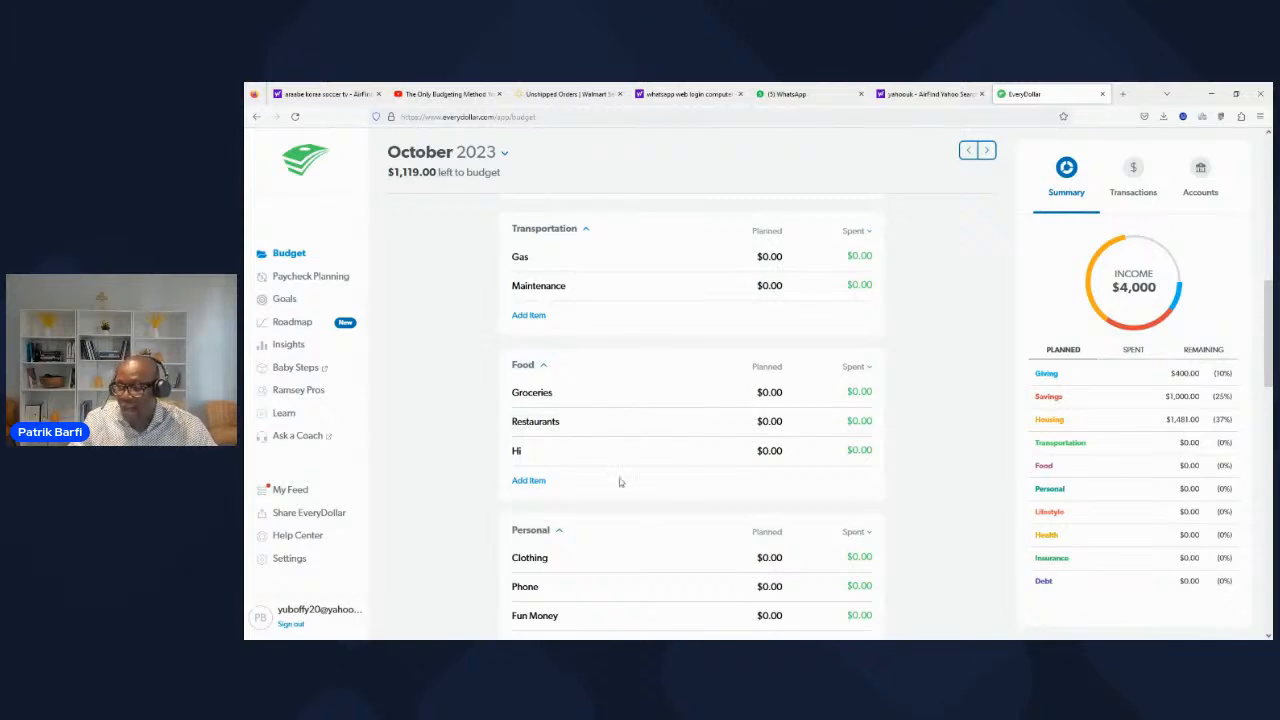
scroll(619, 480, "up", 1)
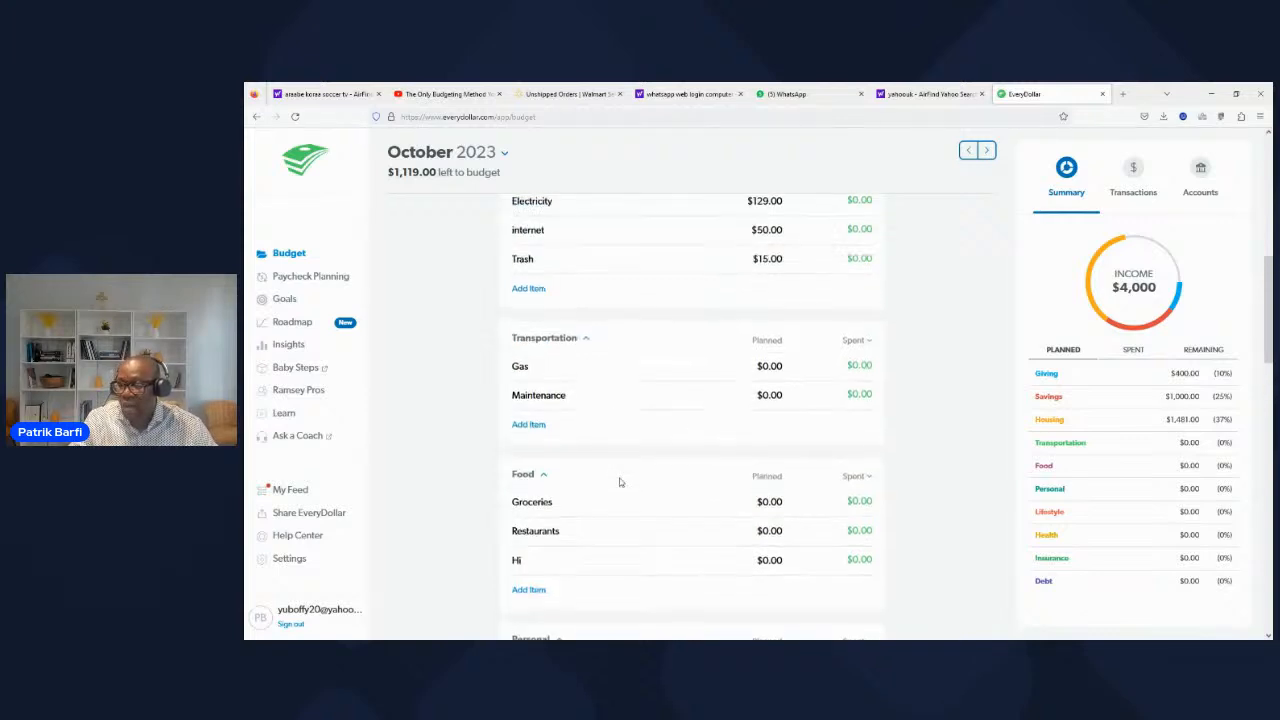
left_click(770, 366)
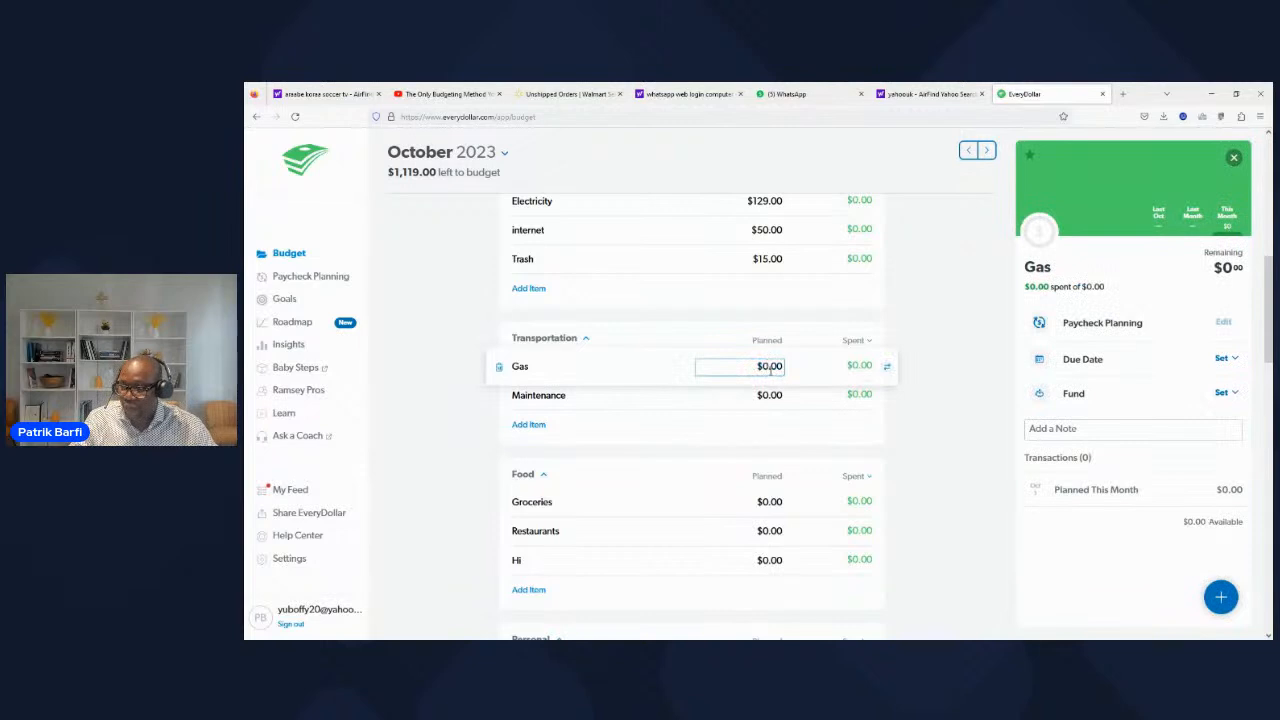
key("BackSpace")
type("350")
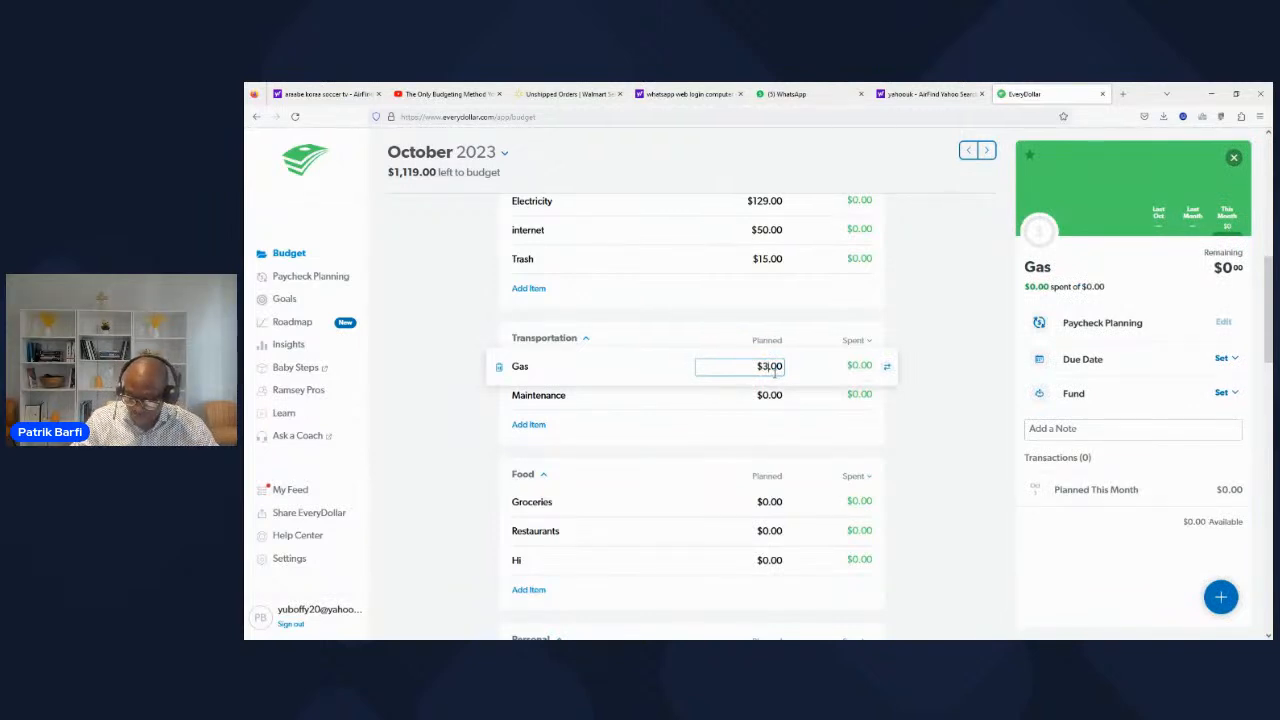
left_click(631, 418)
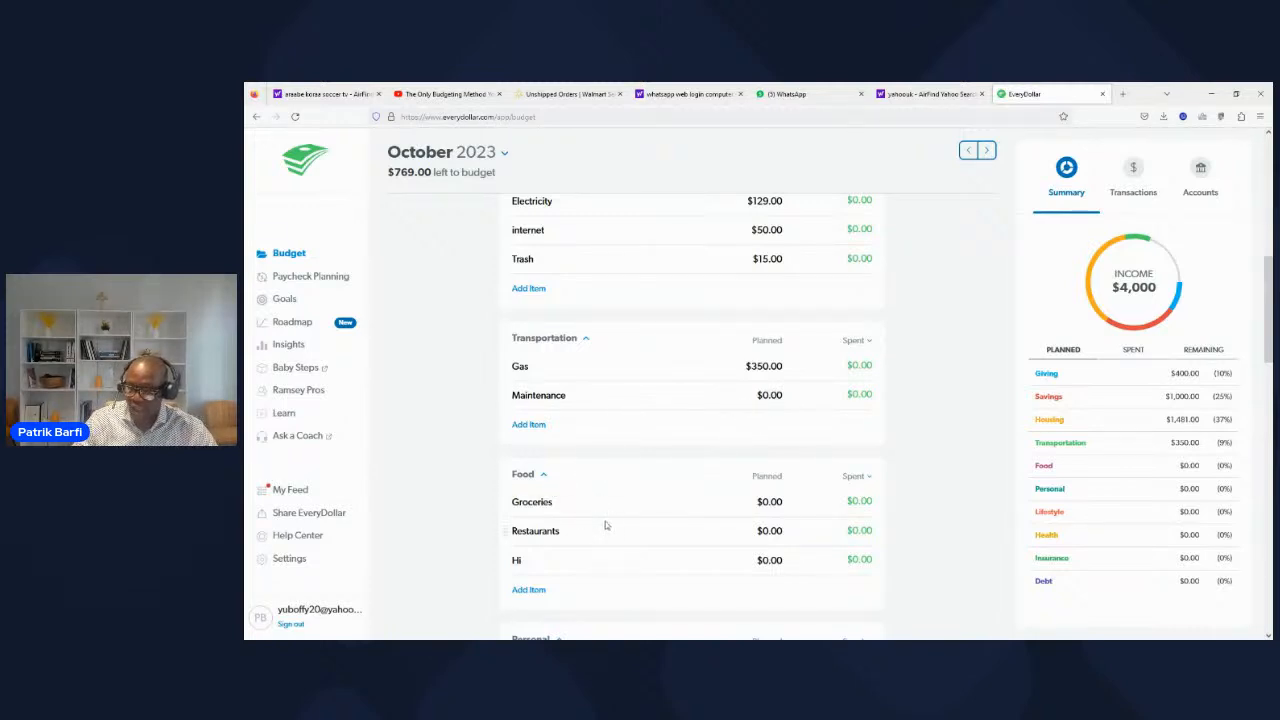
Step: In the Food category, plan $500 for Groceries
scroll(605, 521, "down", 1)
left_click(768, 447)
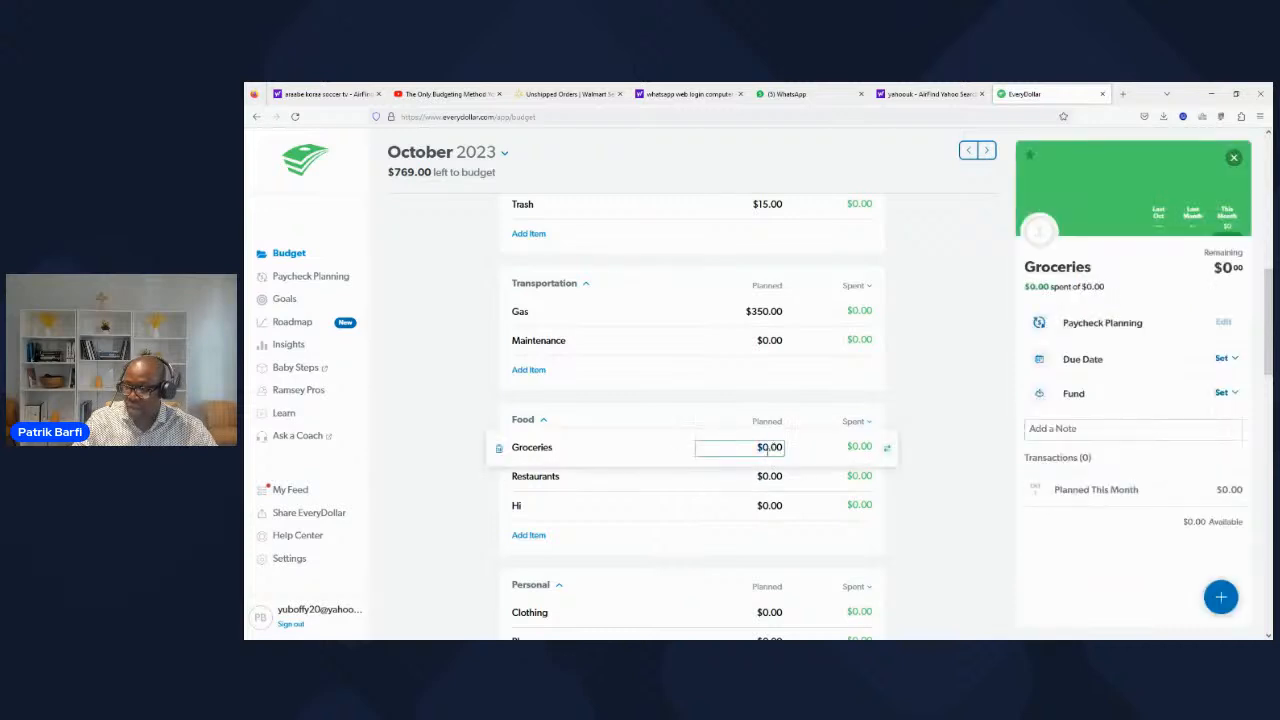
type("500")
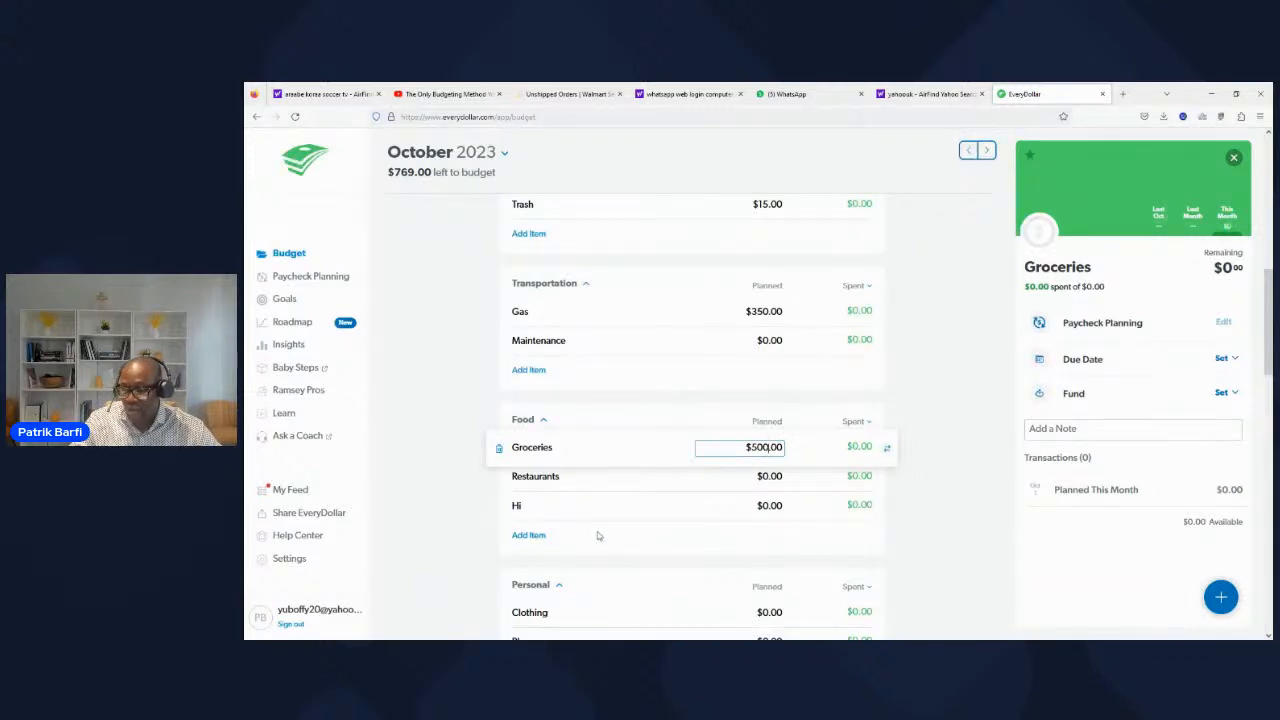
scroll(600, 530, "down", 1)
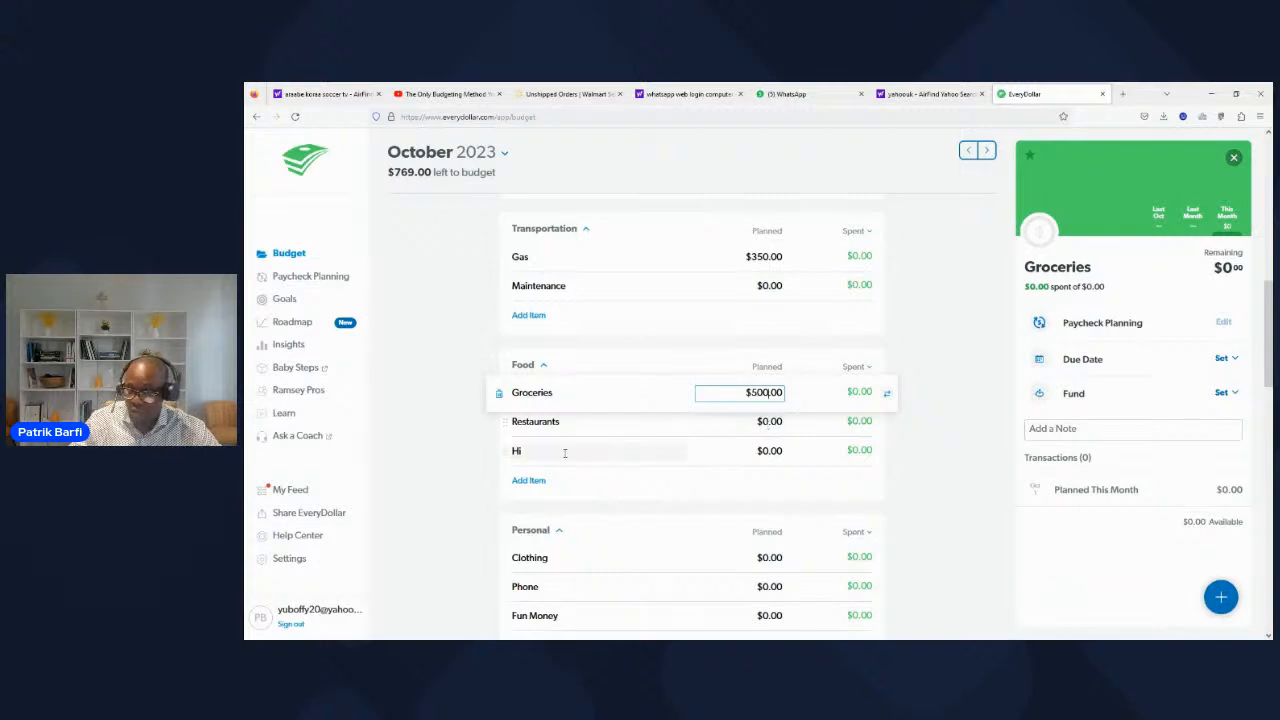
left_click(474, 449)
Step: In the Personal category, plan $19.99 for Subscriptions
scroll(648, 523, "down", 2)
scroll(648, 523, "down", 2)
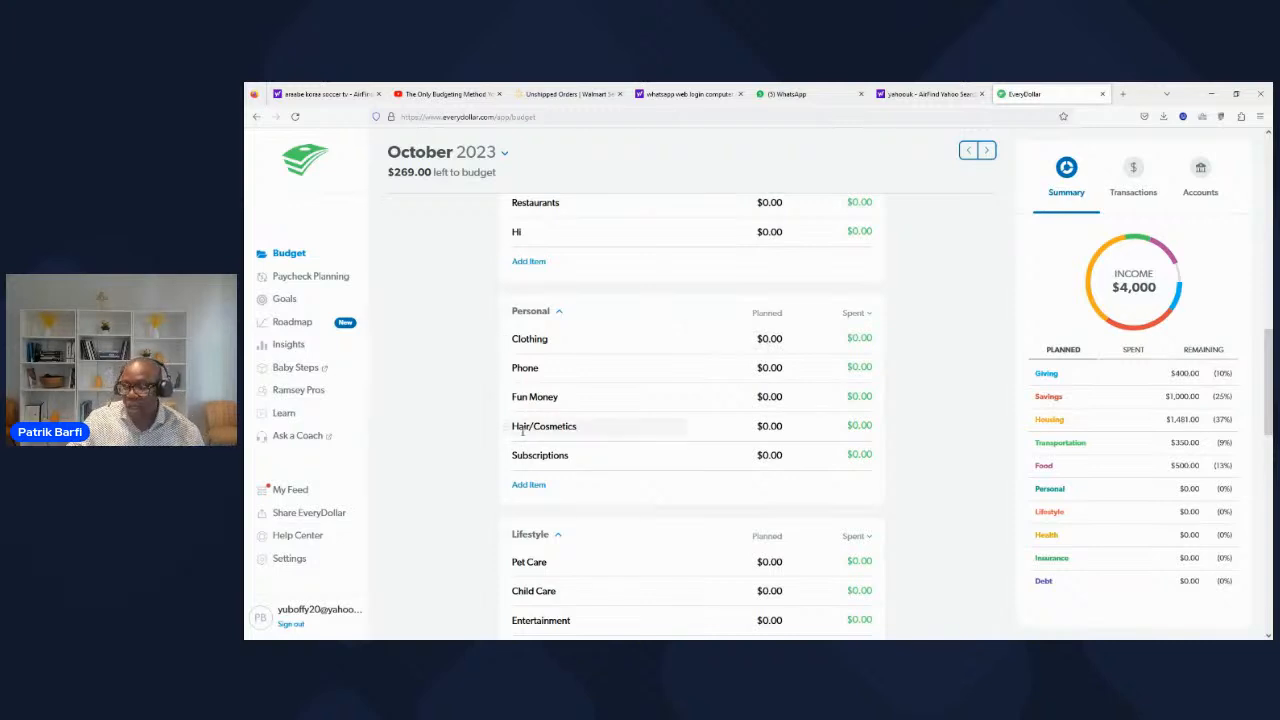
left_click(767, 456)
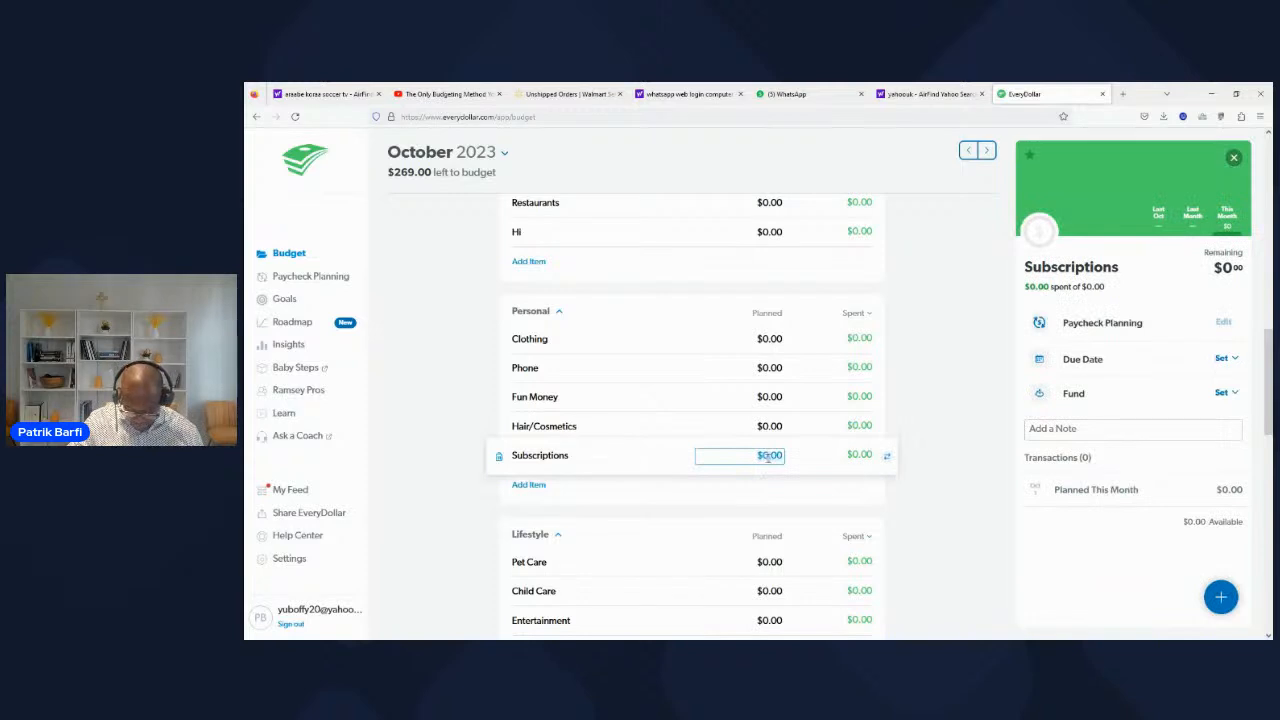
left_click(767, 456)
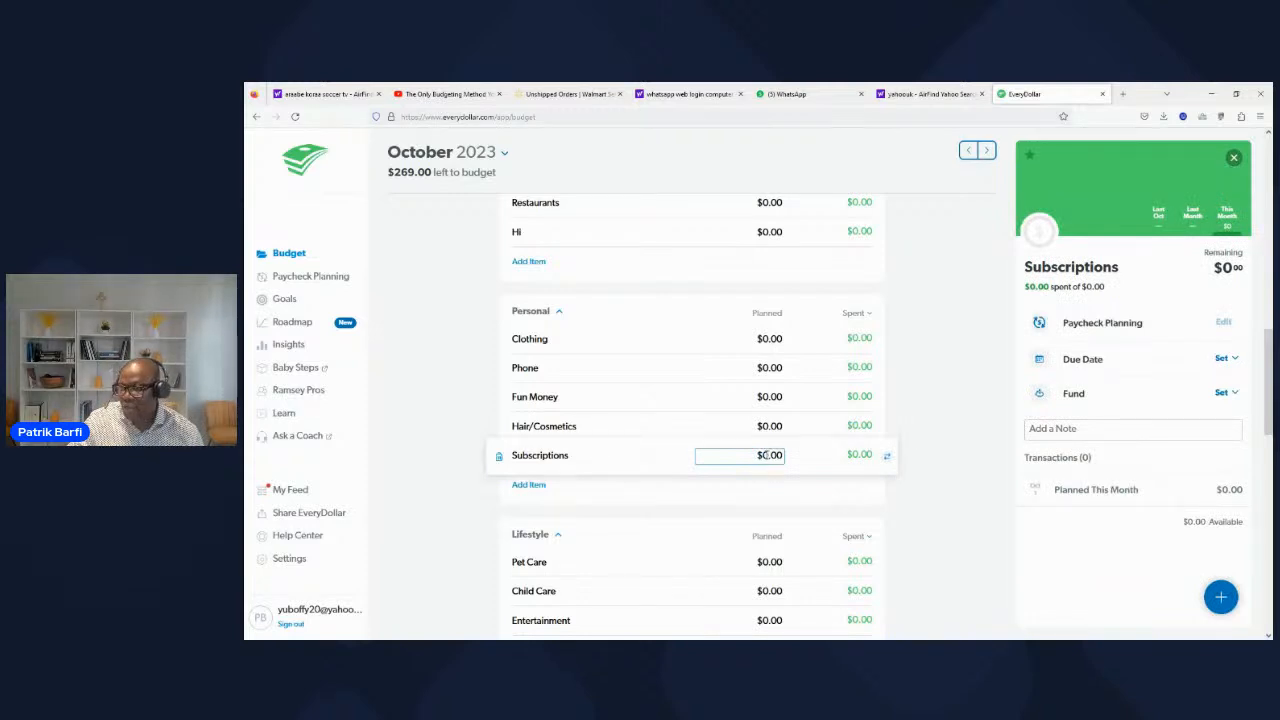
key("BackSpace")
type("19")
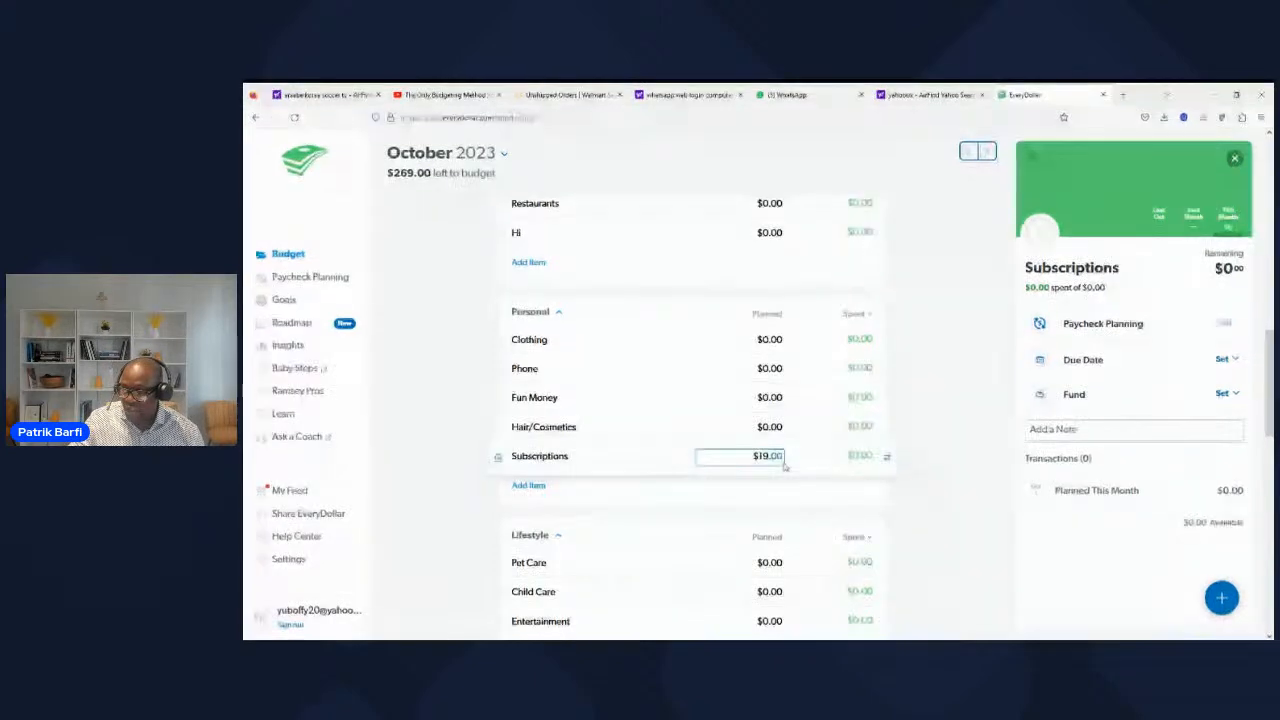
key("BackSpace")
key("BackSpace")
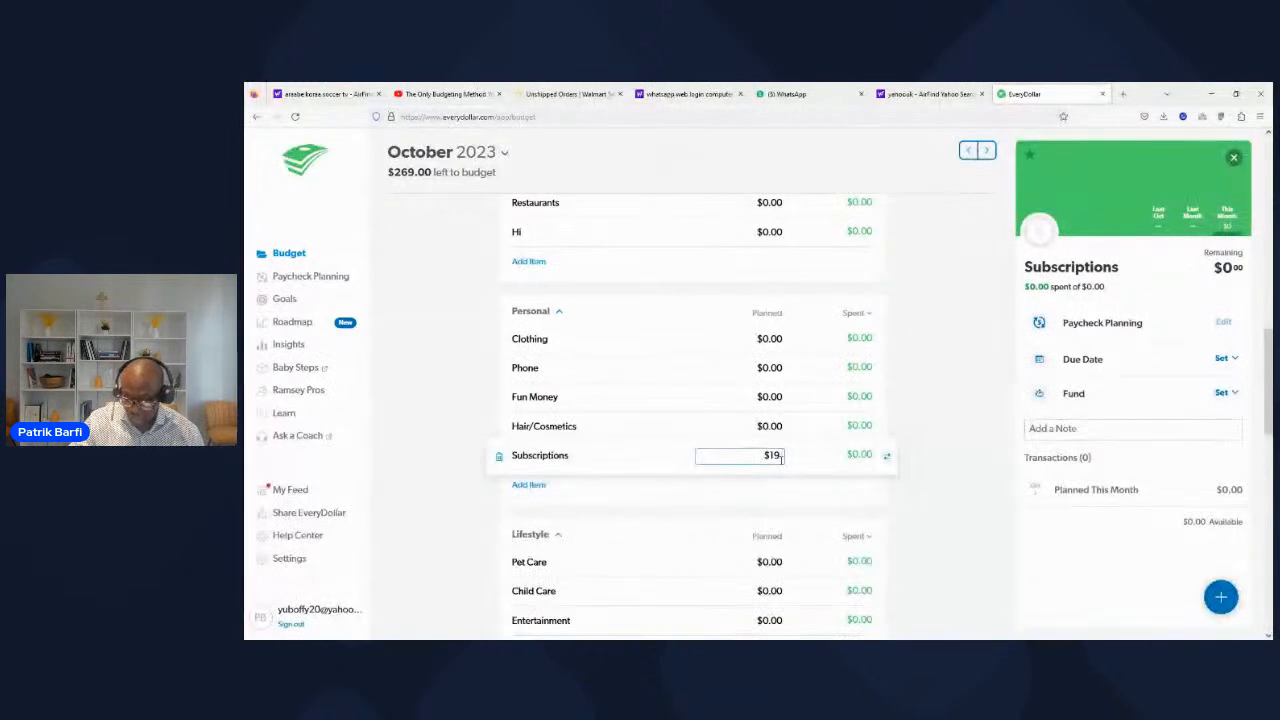
type("99")
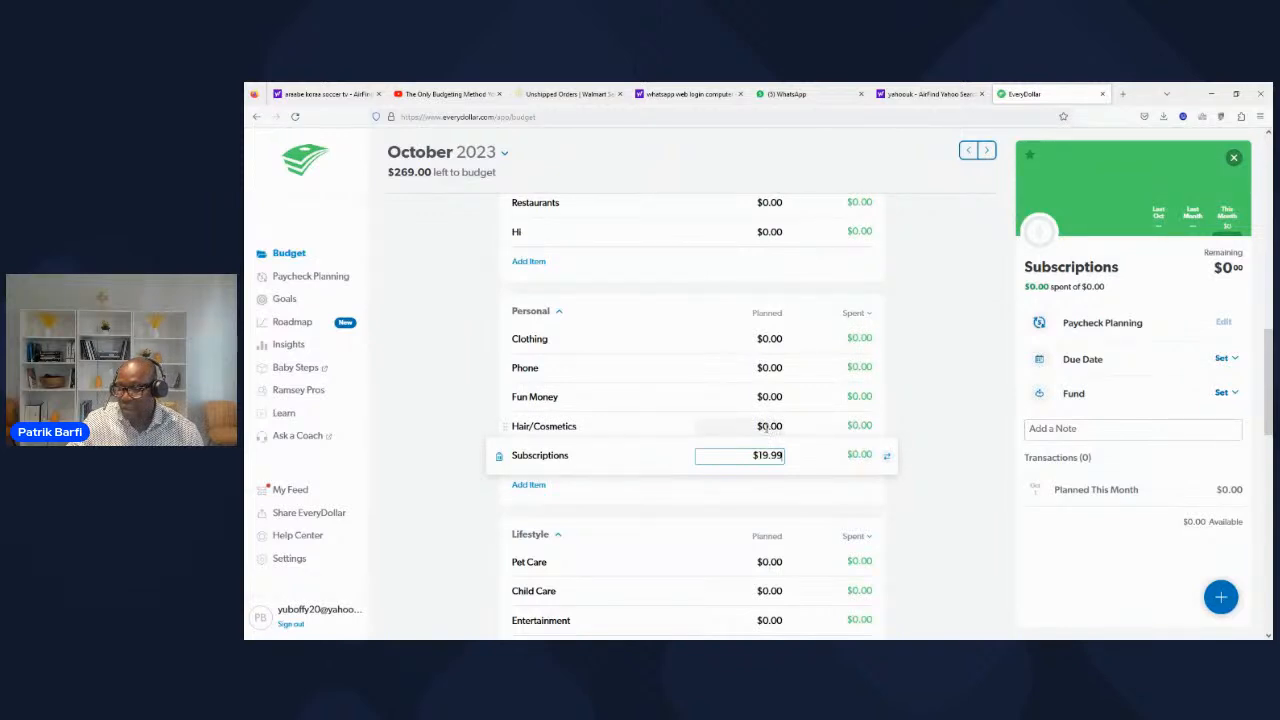
Step: In the Personal category, plan $25 for Hair/Cosmetics and $80 for Phone
left_click(768, 426)
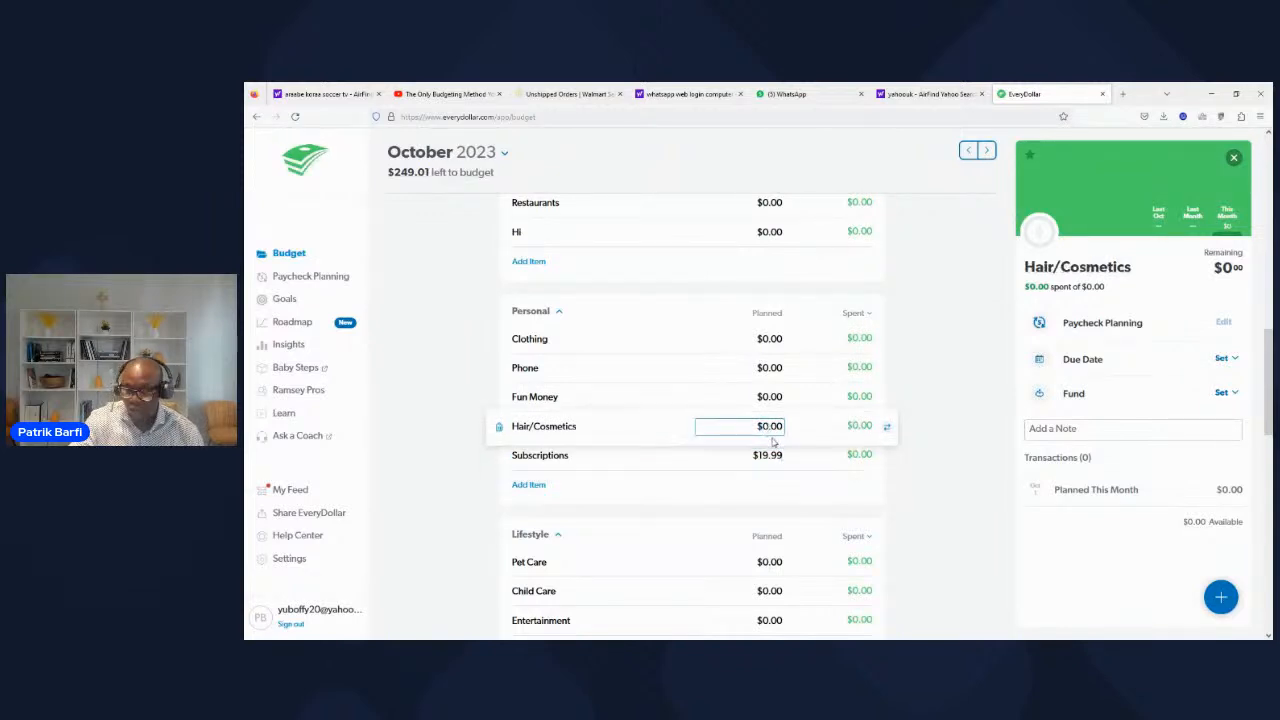
type("25")
key("BackSpace")
key("BackSpace")
key("BackSpace")
type("25")
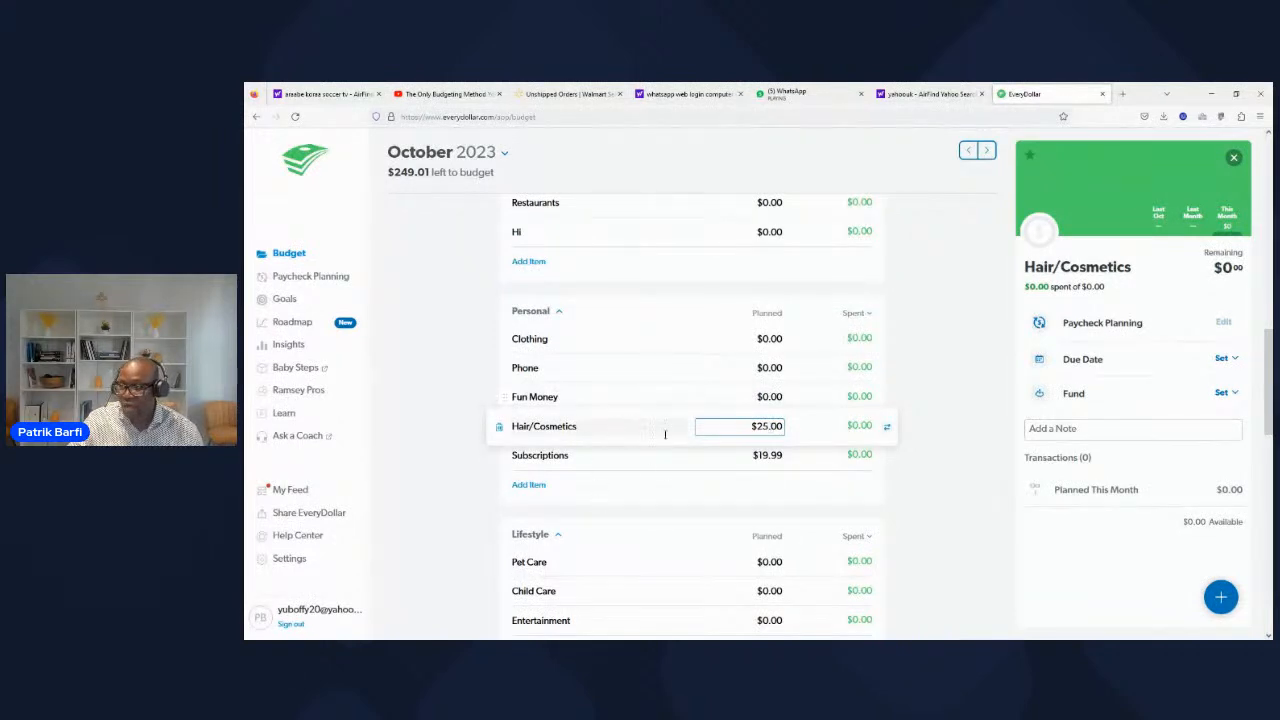
left_click(770, 368)
left_click(771, 369)
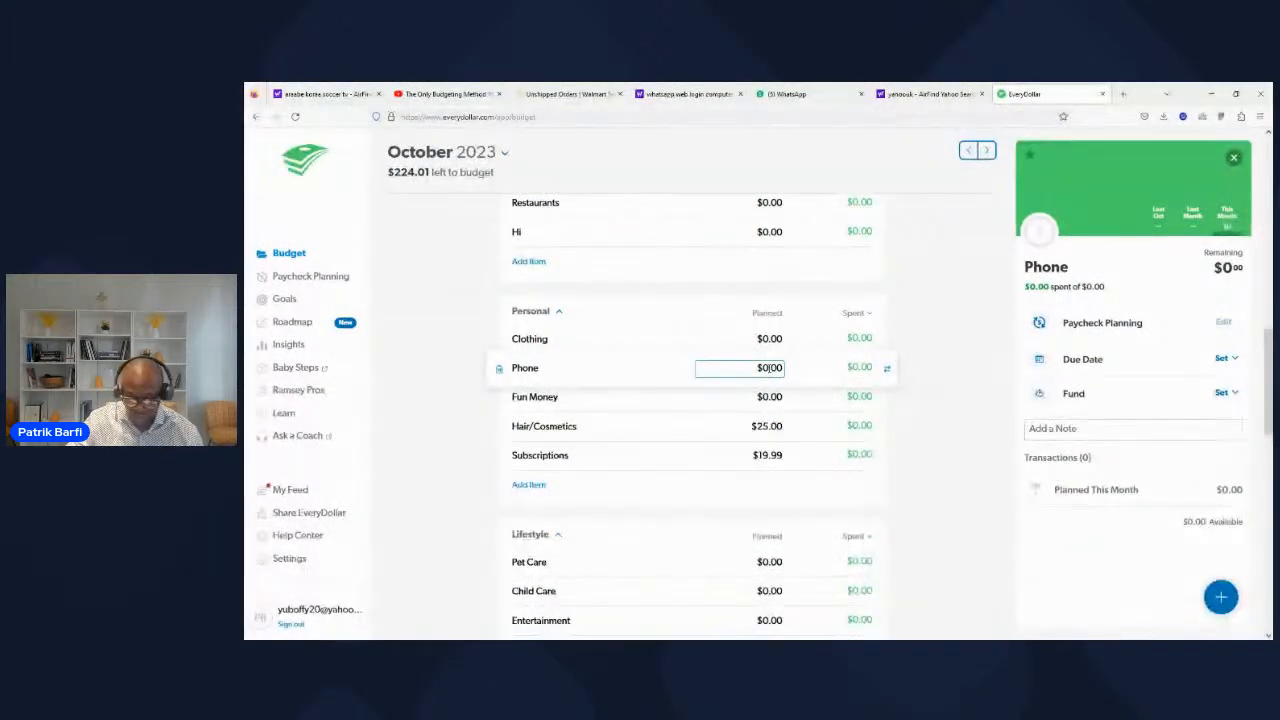
key("BackSpace")
type("80")
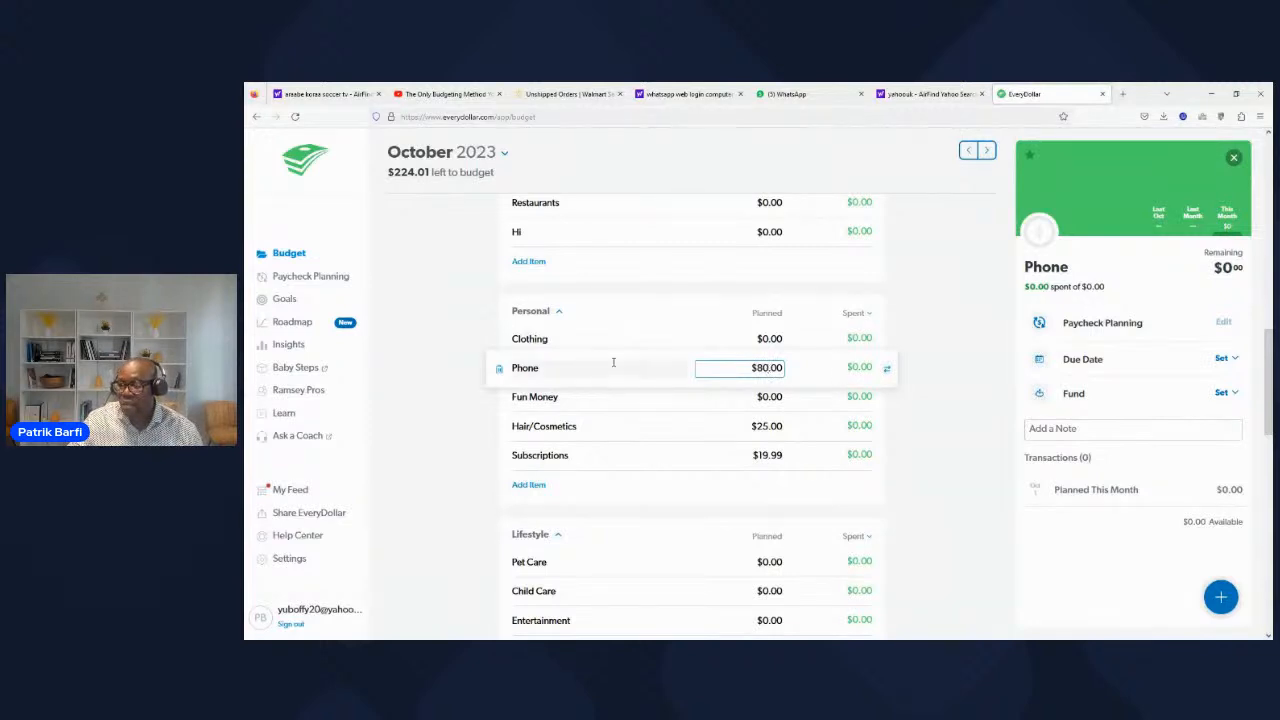
left_click(609, 518)
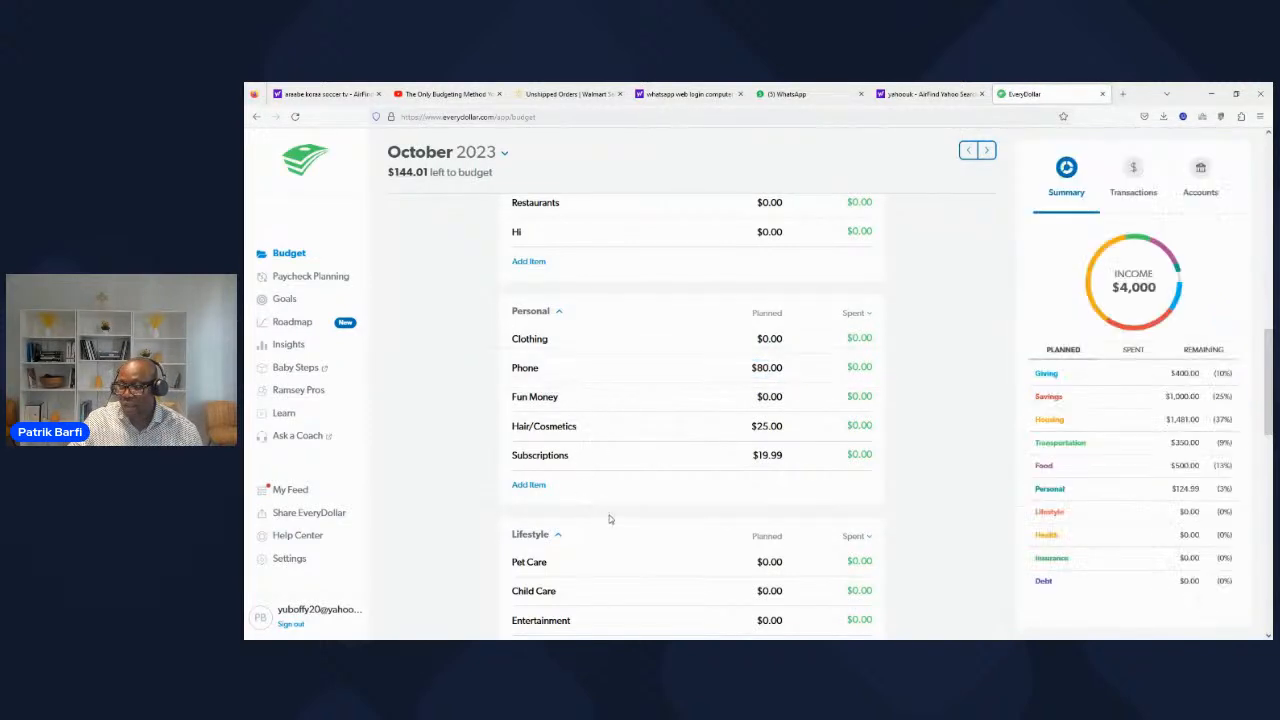
Step: In the Personal category, plan $50 for Clothing
scroll(609, 516, "down", 3)
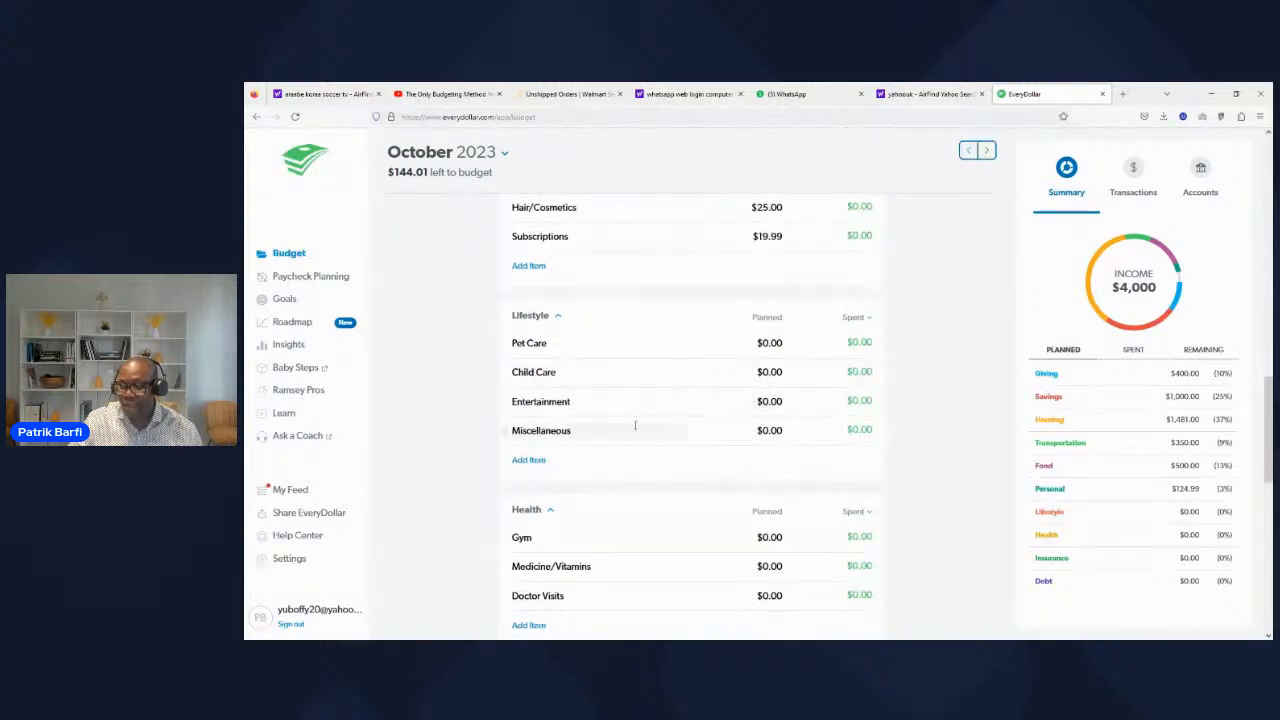
scroll(634, 425, "down", 1)
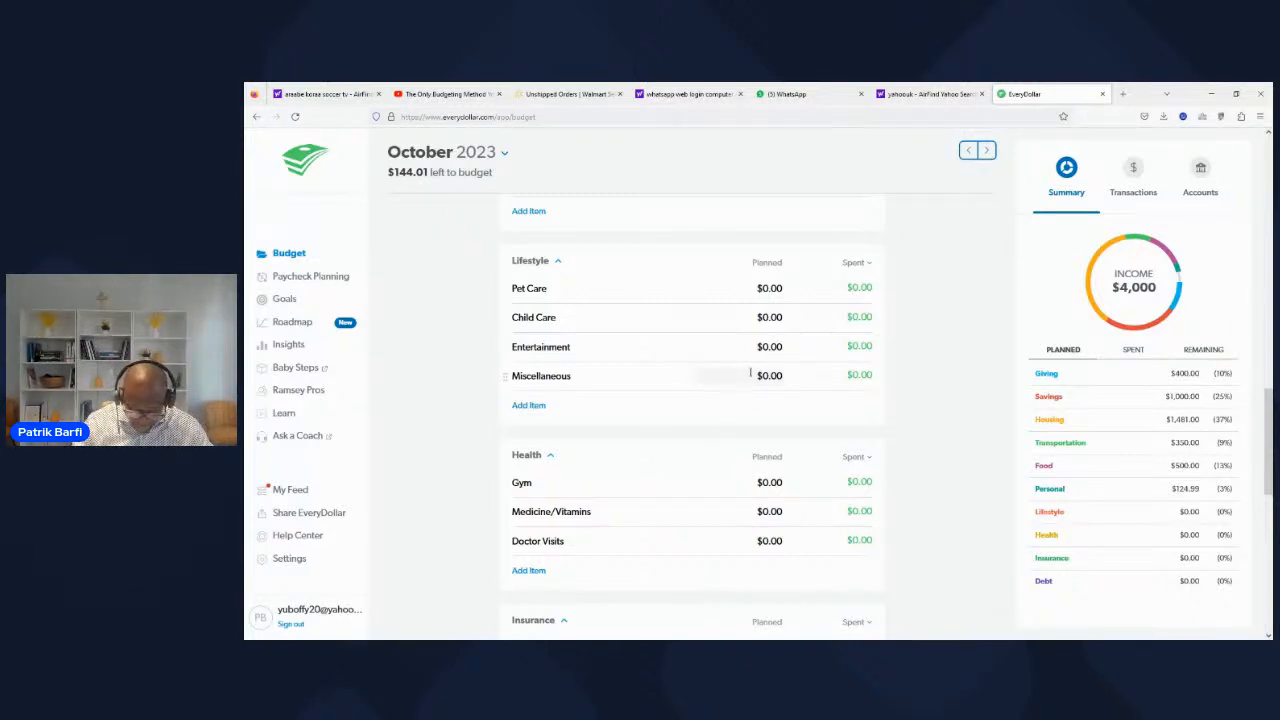
scroll(780, 375, "up", 4)
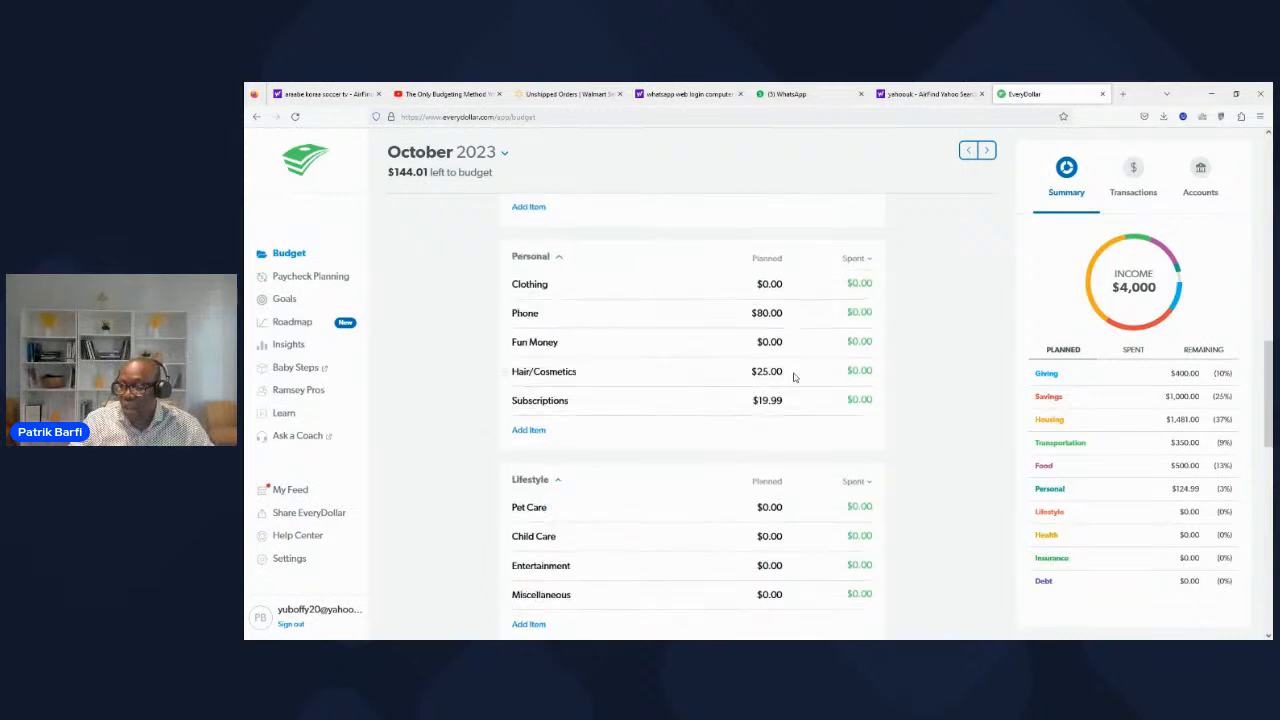
left_click(770, 394)
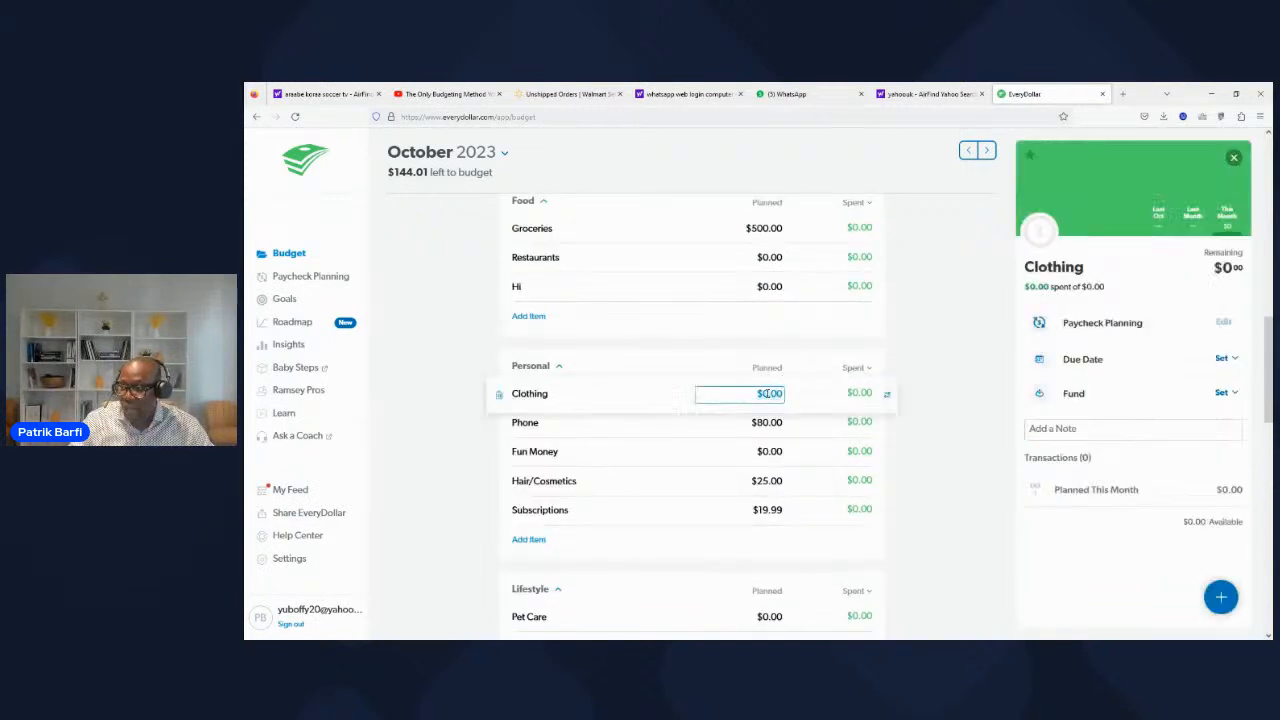
left_click(748, 393)
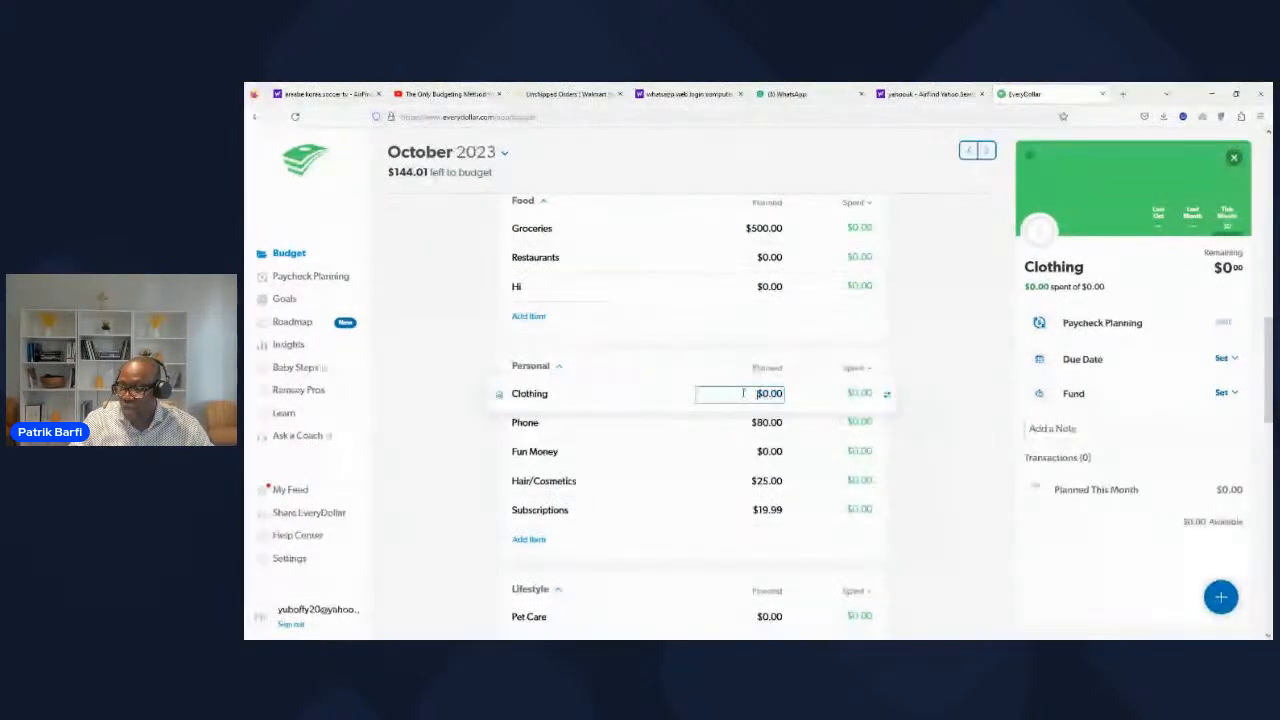
type("5")
Step: In the Lifestyle category, plan $50 for Miscellaneous
scroll(594, 475, "down", 3)
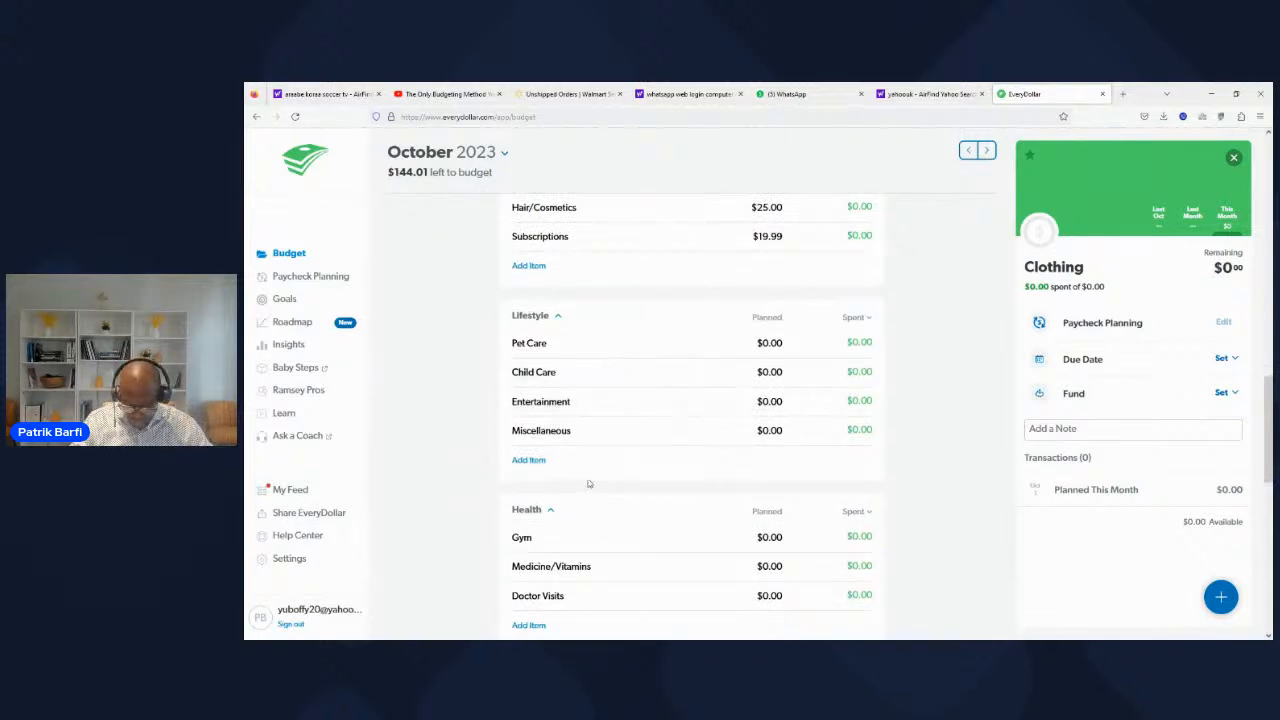
left_click(766, 432)
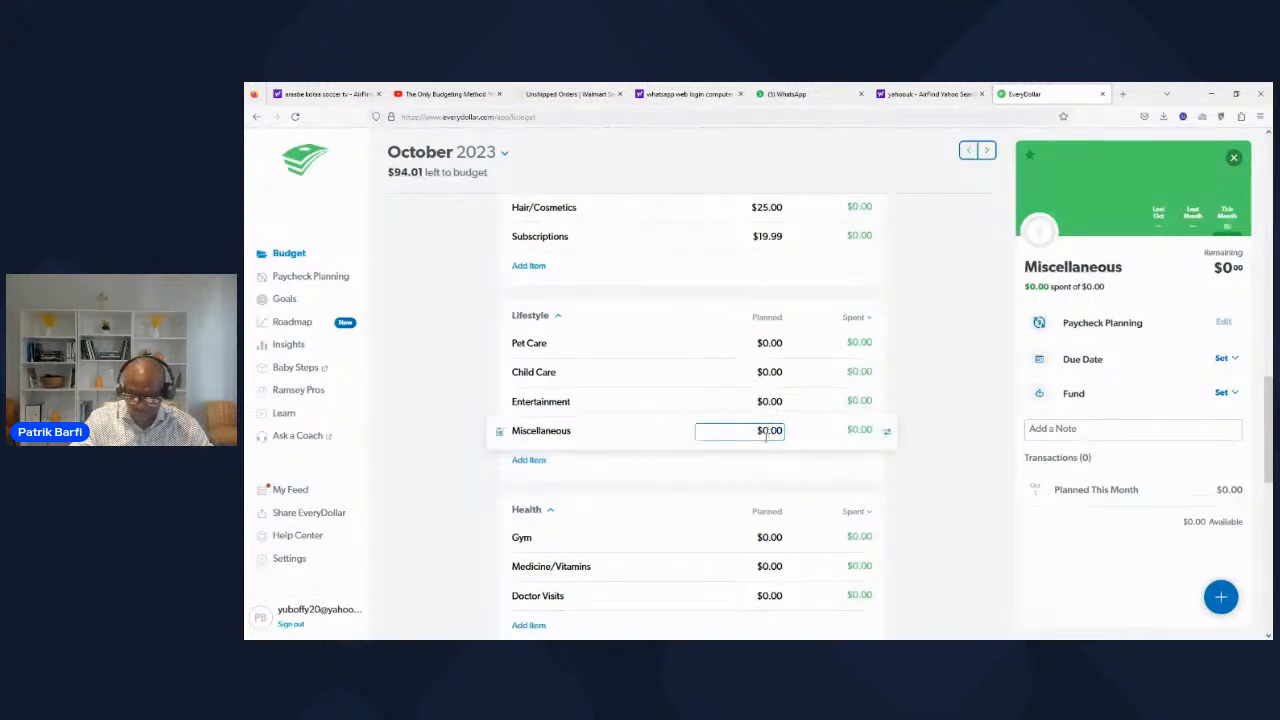
type("5")
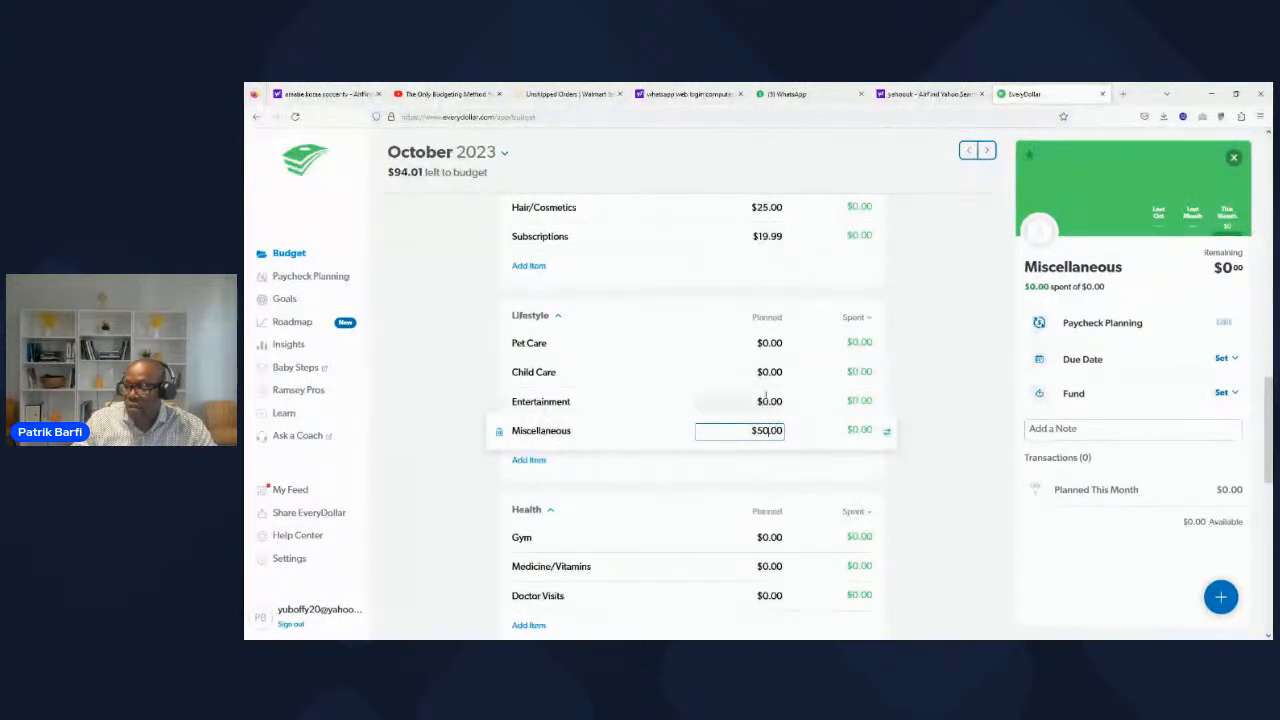
Step: Change the planned amount for Hair/Cosmetics in the Personal category to $20
scroll(585, 393, "up", 1)
scroll(585, 393, "up", 1)
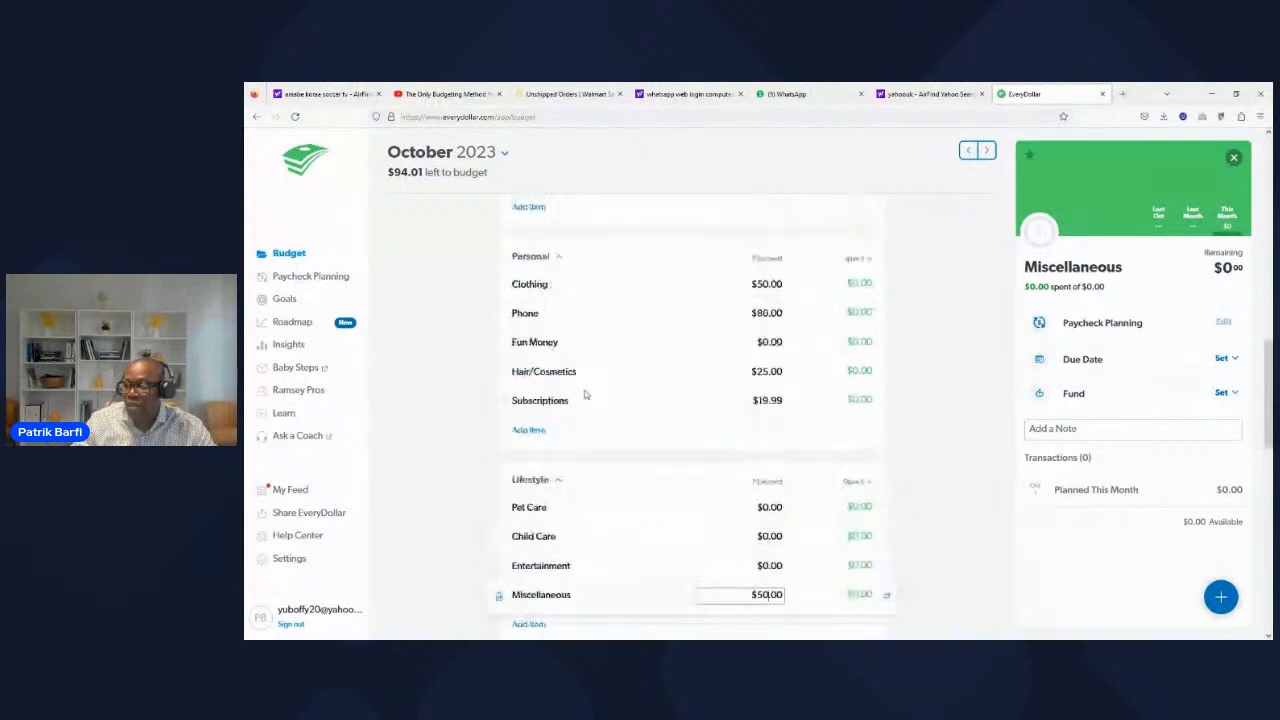
left_click(770, 372)
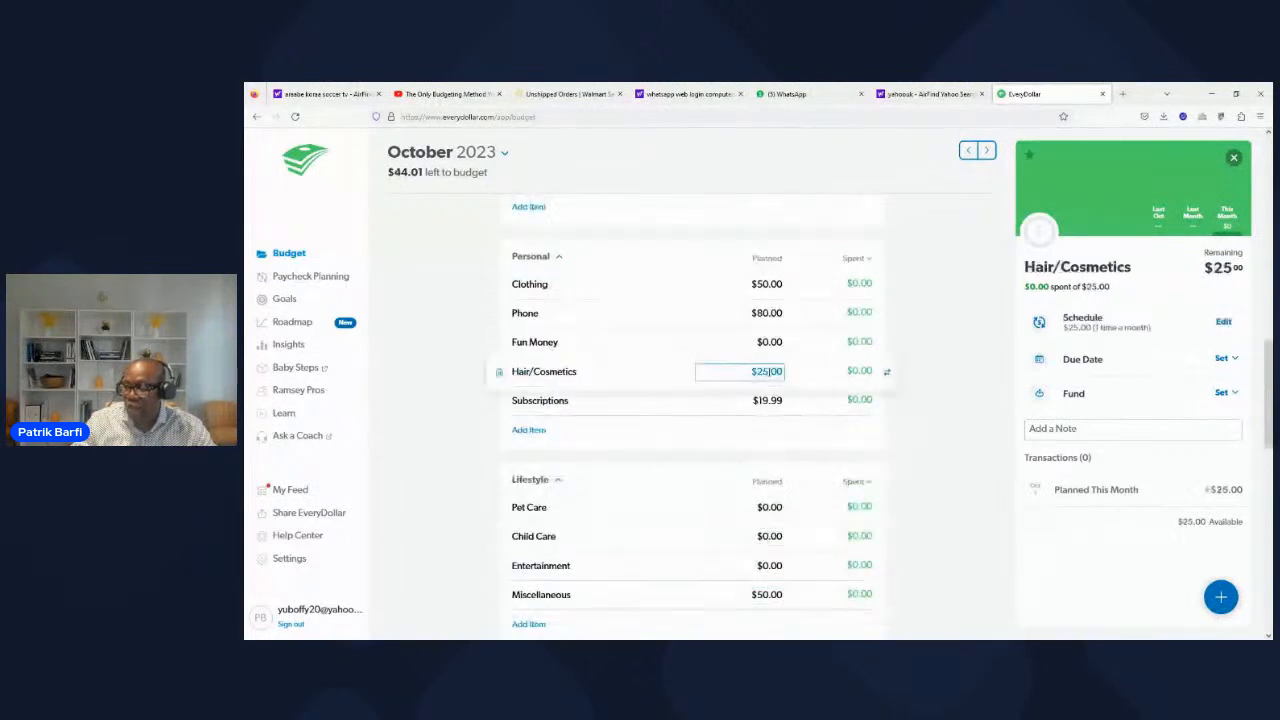
left_click(770, 372)
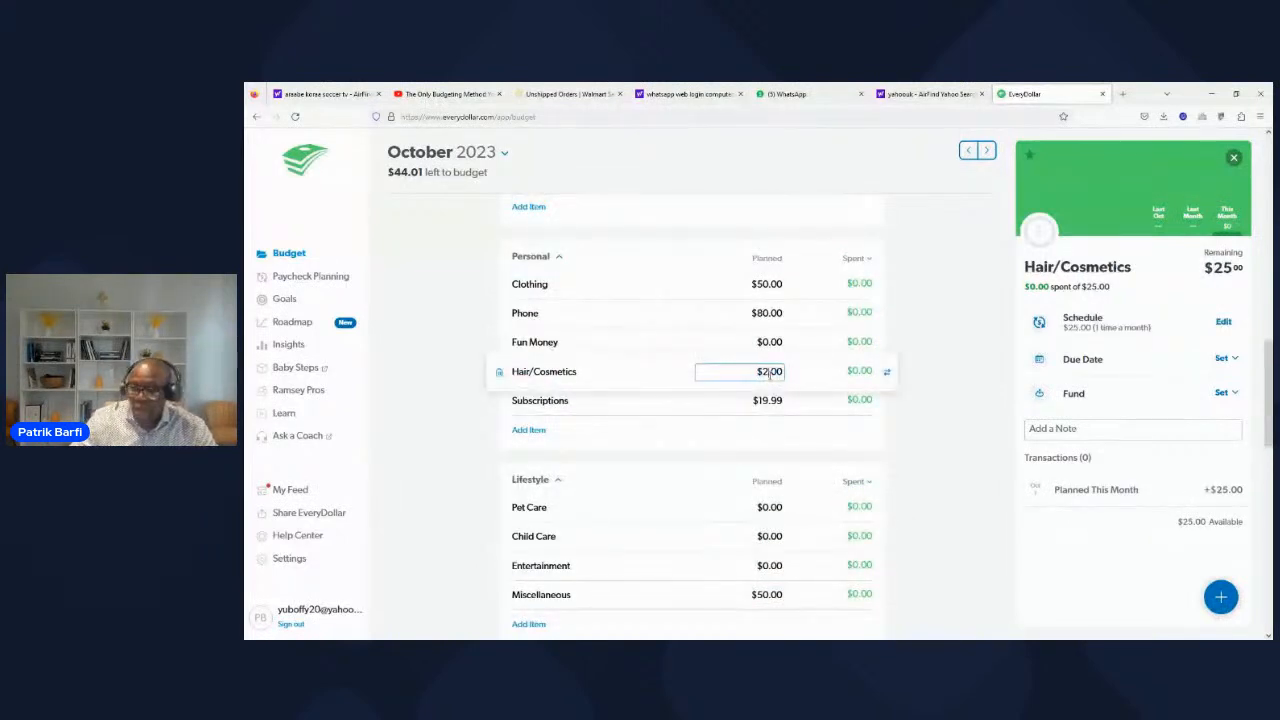
type("0")
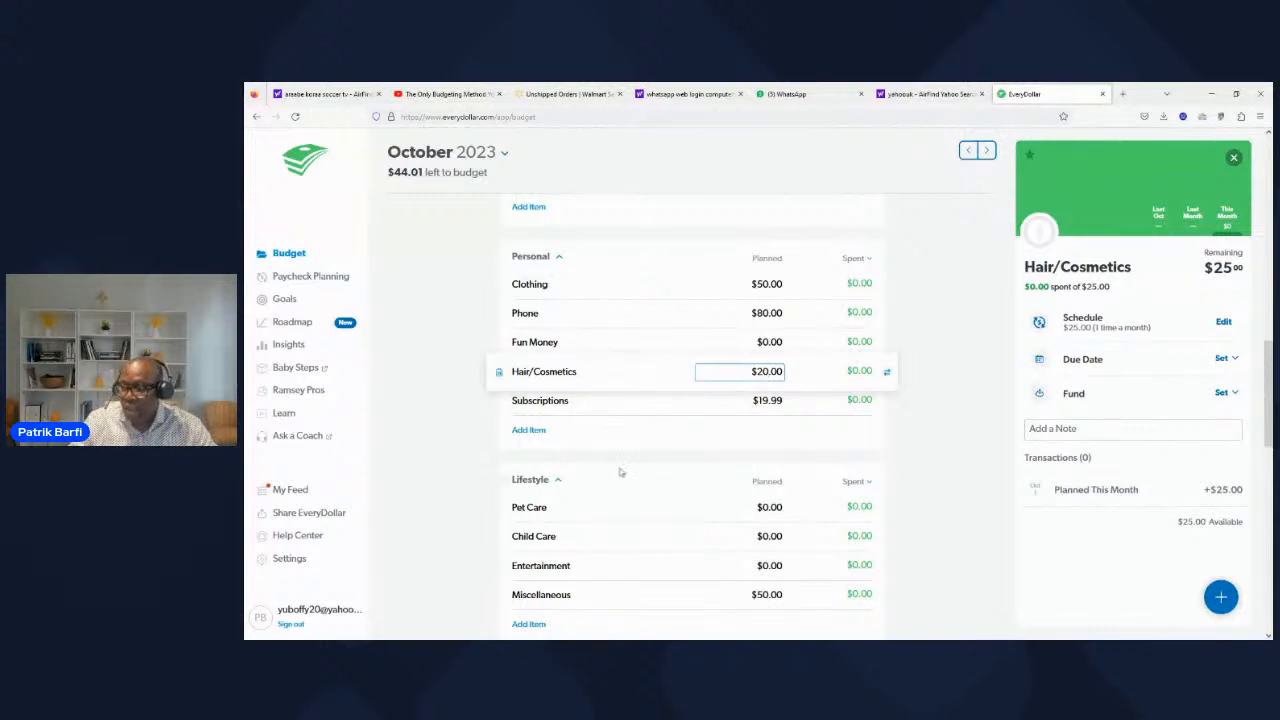
scroll(619, 479, "down", 2)
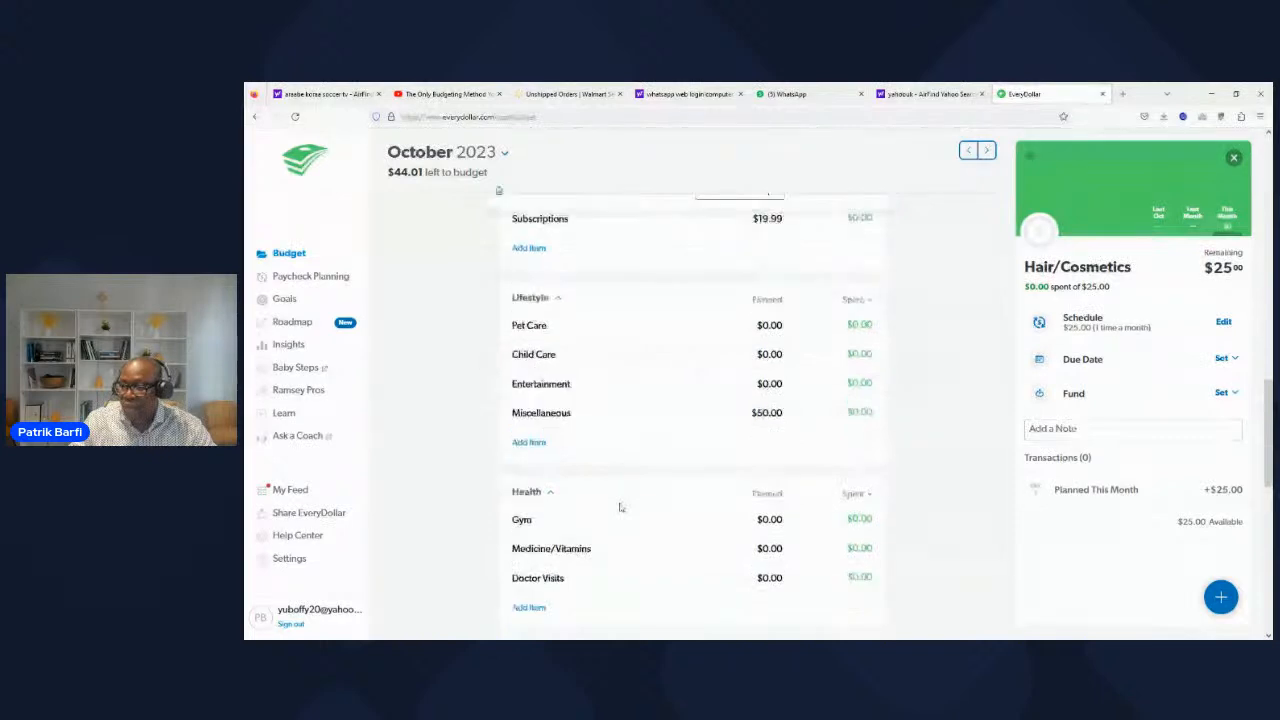
scroll(619, 508, "down", 2)
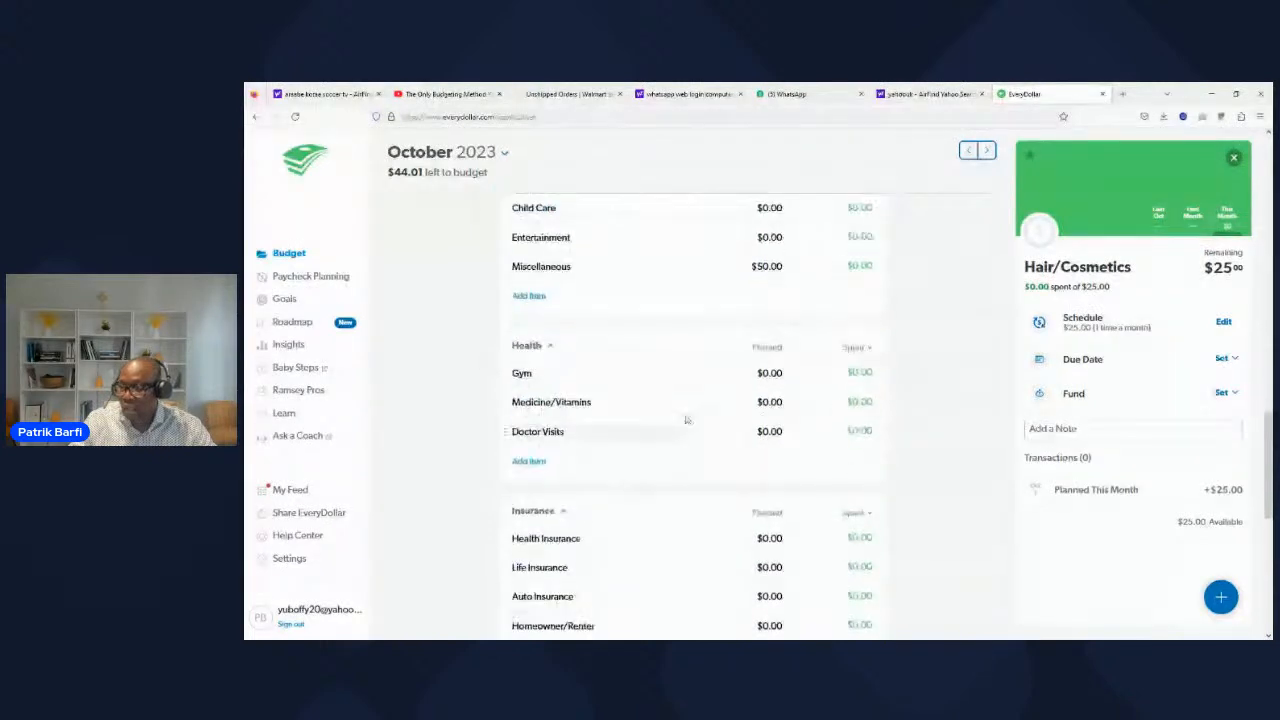
Step: In the Health category, plan $10 for Gym
left_click(768, 373)
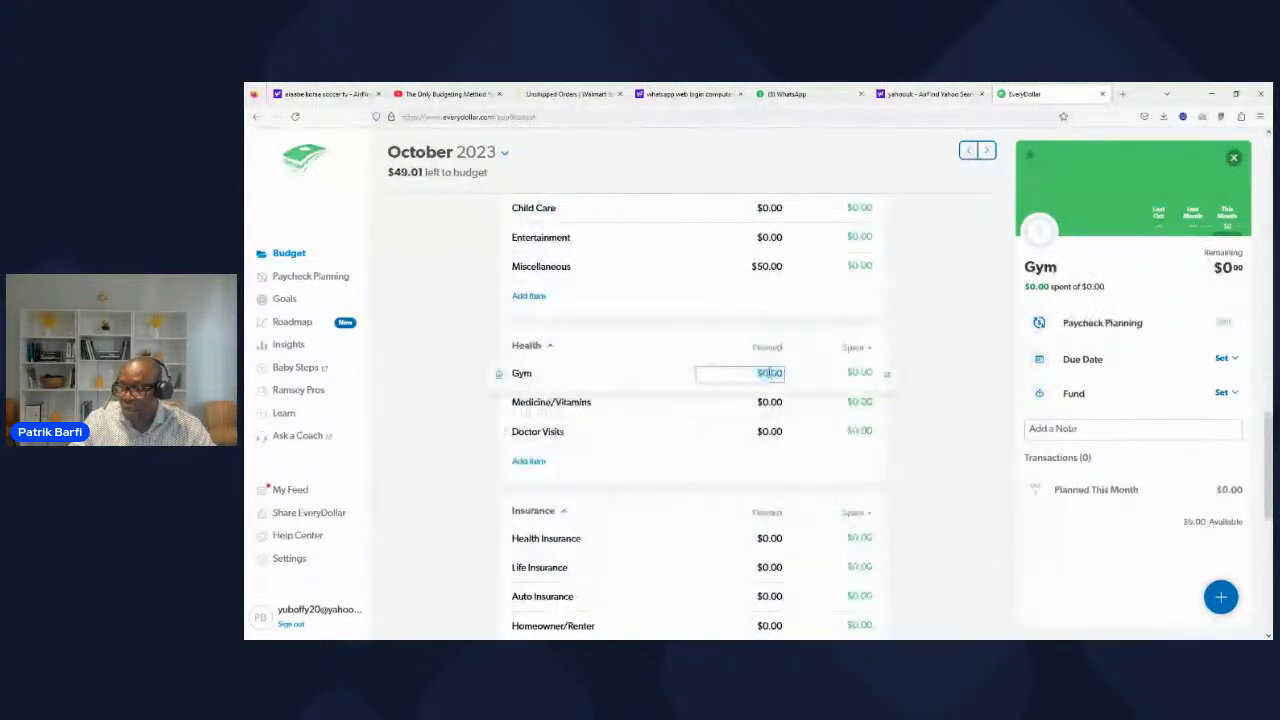
key("BackSpace")
type("10")
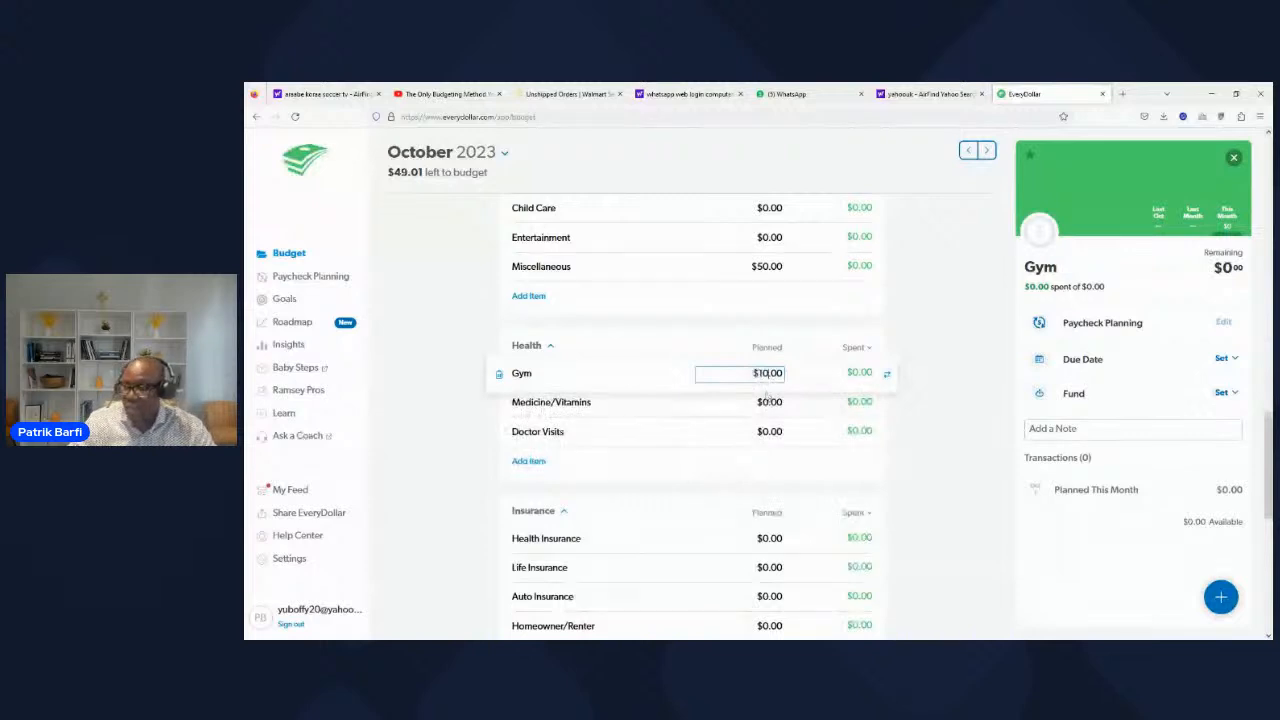
left_click(432, 468)
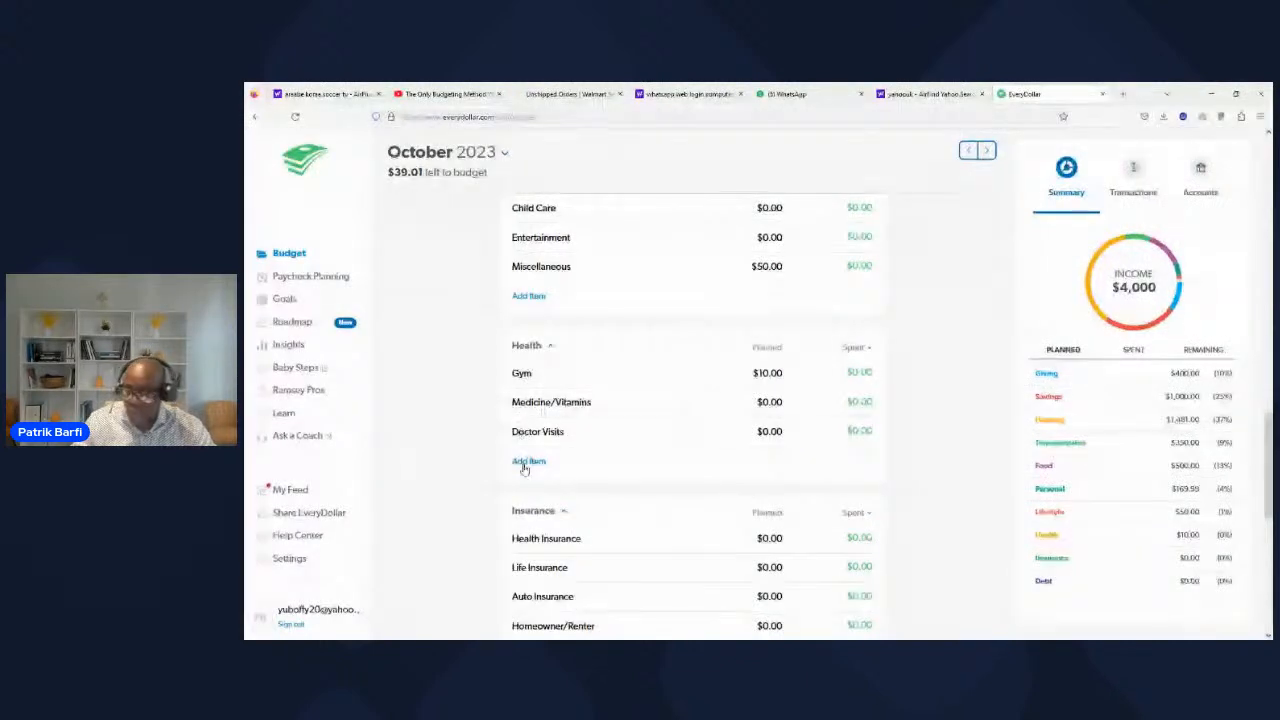
Step: In the Insurance category, plan $75 for Health Insurance and $80 for Auto Insurance
scroll(550, 475, "down", 2)
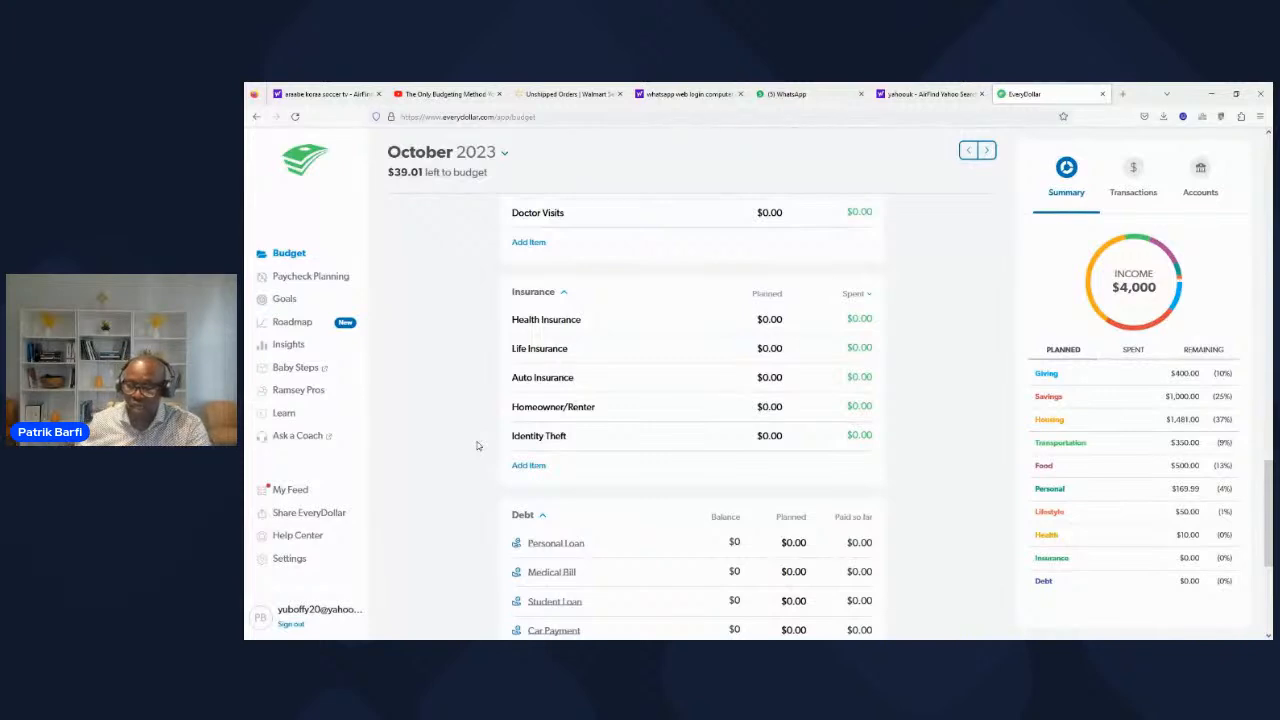
left_click(766, 319)
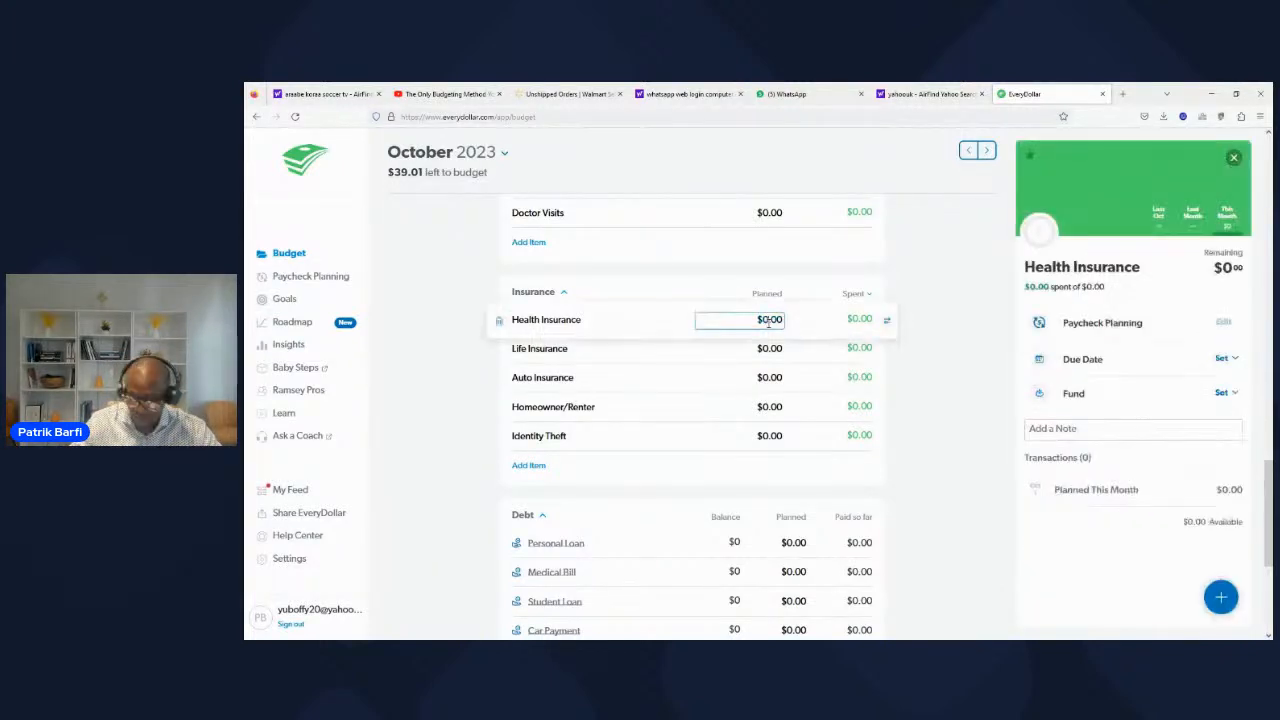
type("75")
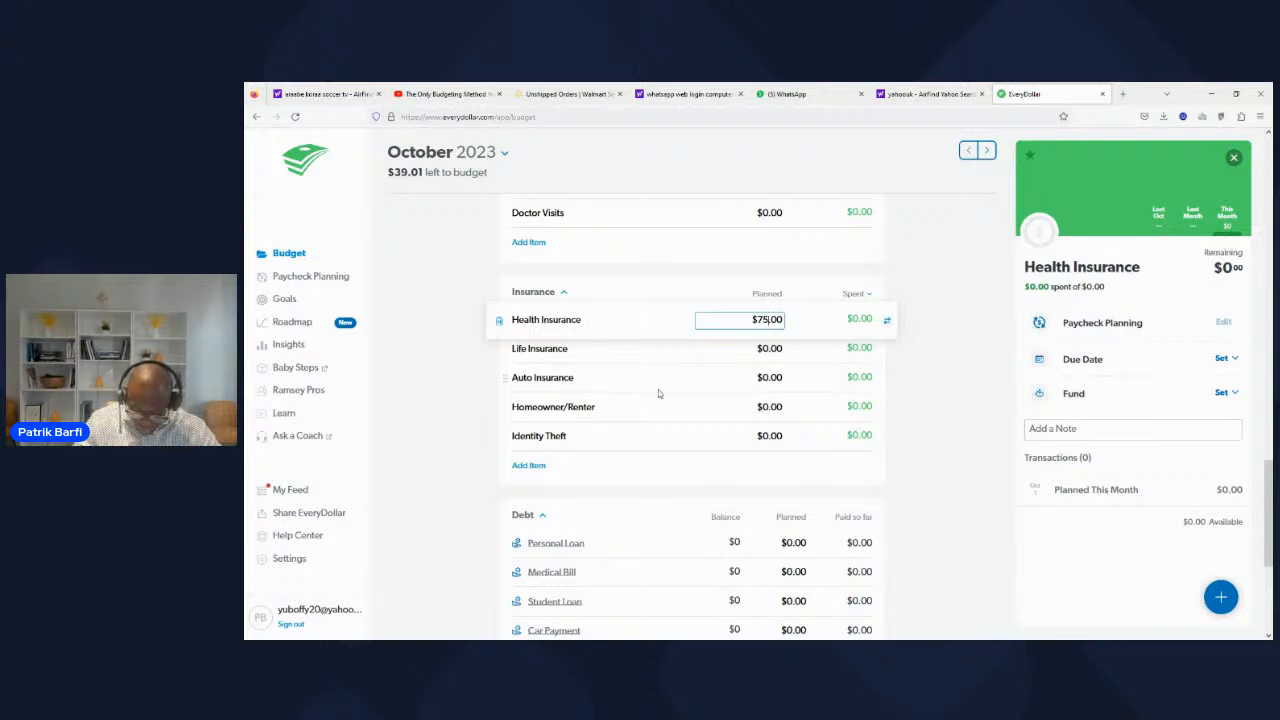
left_click(767, 377)
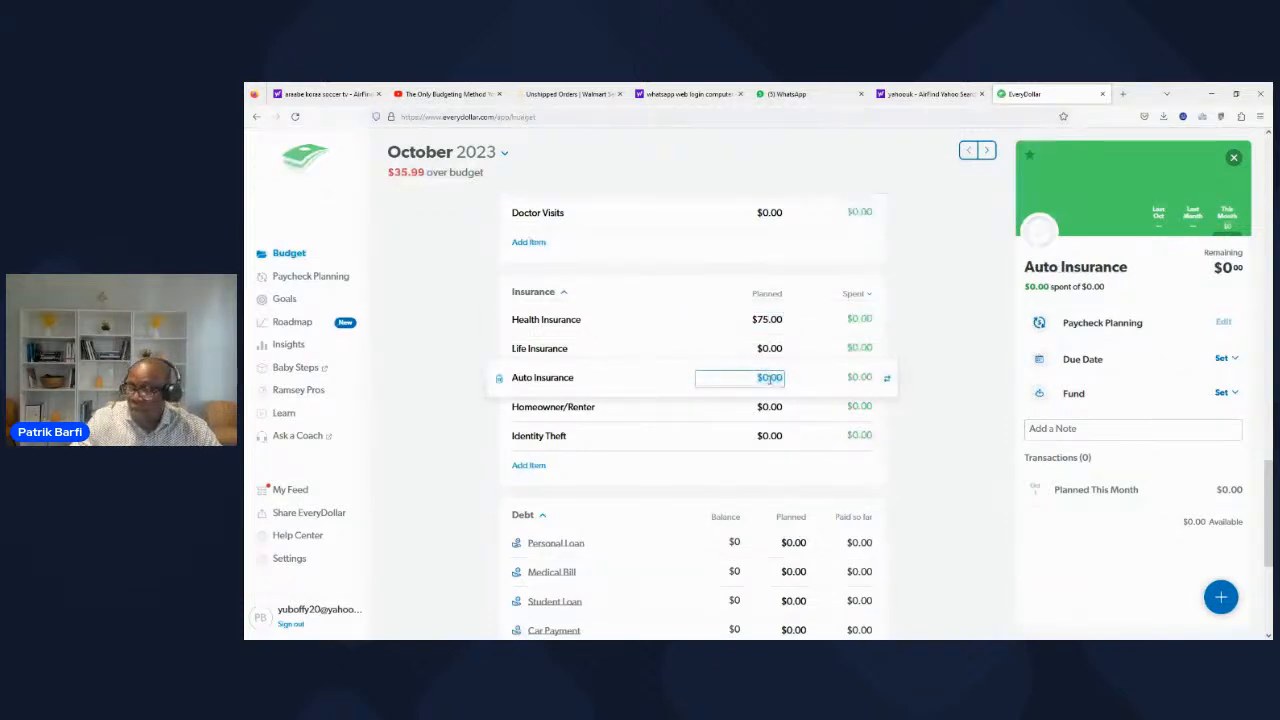
type("80")
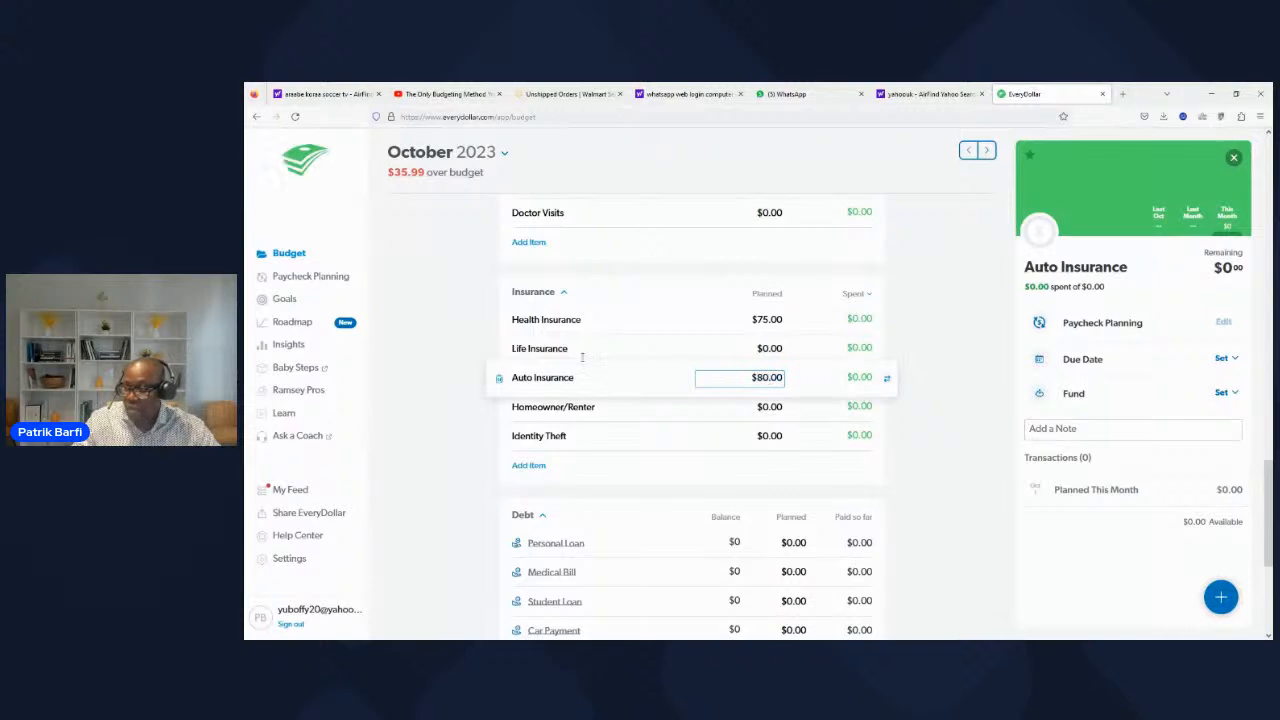
Step: In the Insurance category, plan $25 for Life Insurance
left_click(764, 350)
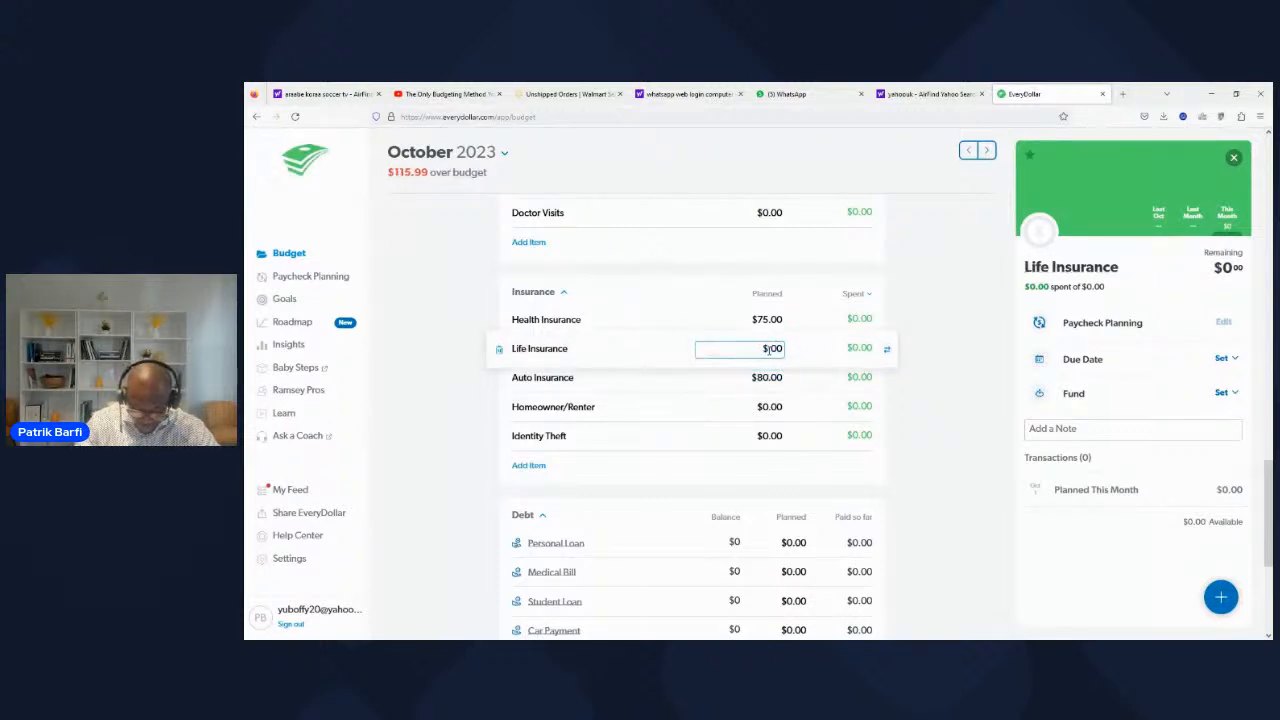
type("25")
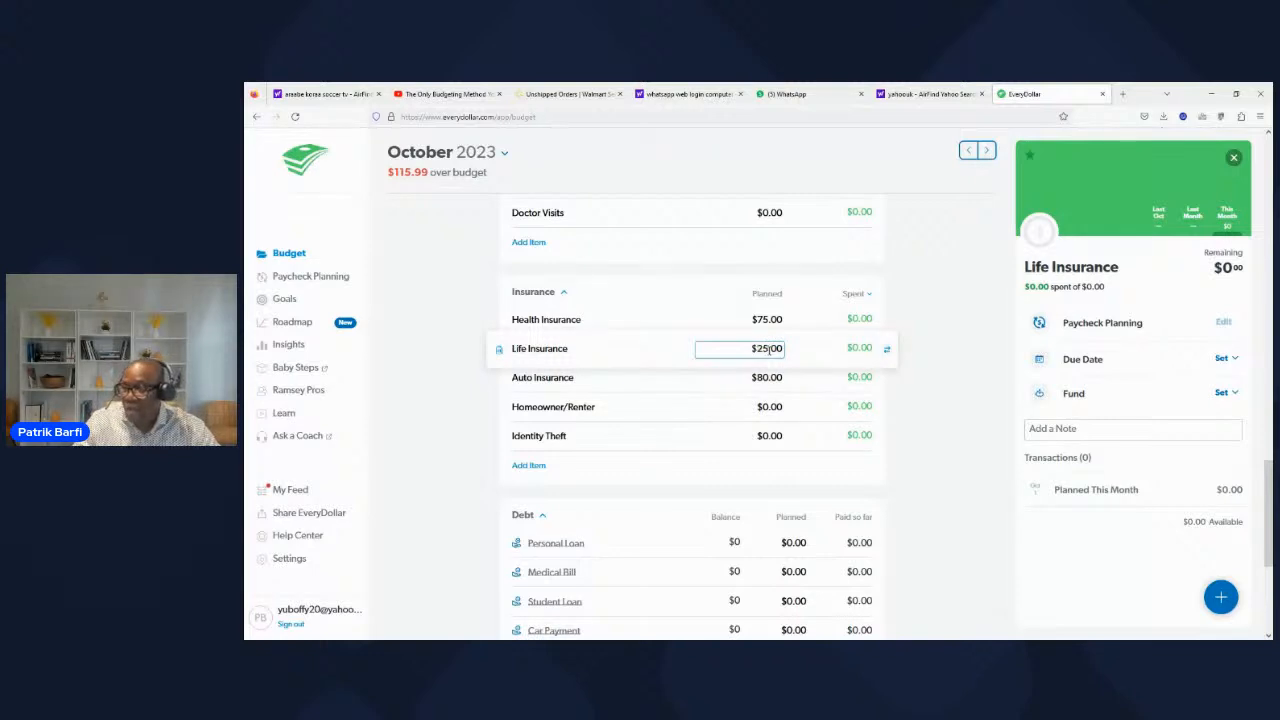
left_click(682, 328)
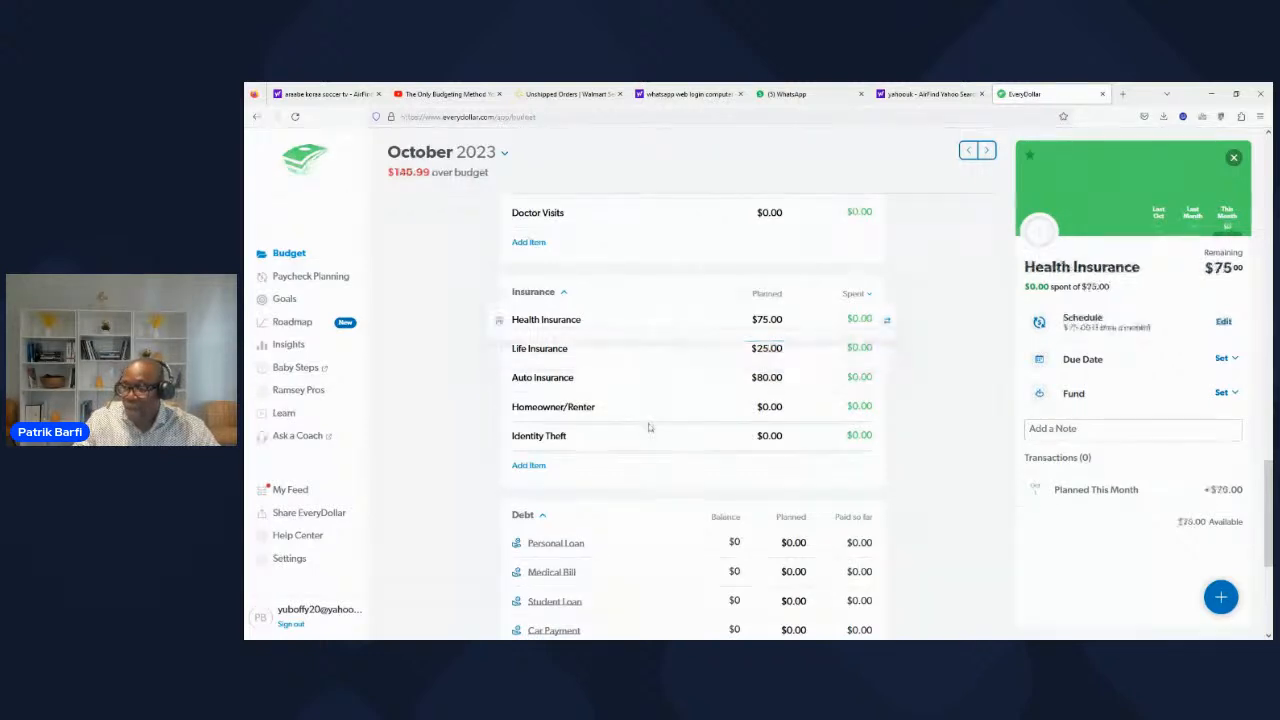
Step: In the Insurance category, plan $17 for Homeowner/Renter and $8 for Identity Theft
left_click(770, 407)
left_click(770, 407)
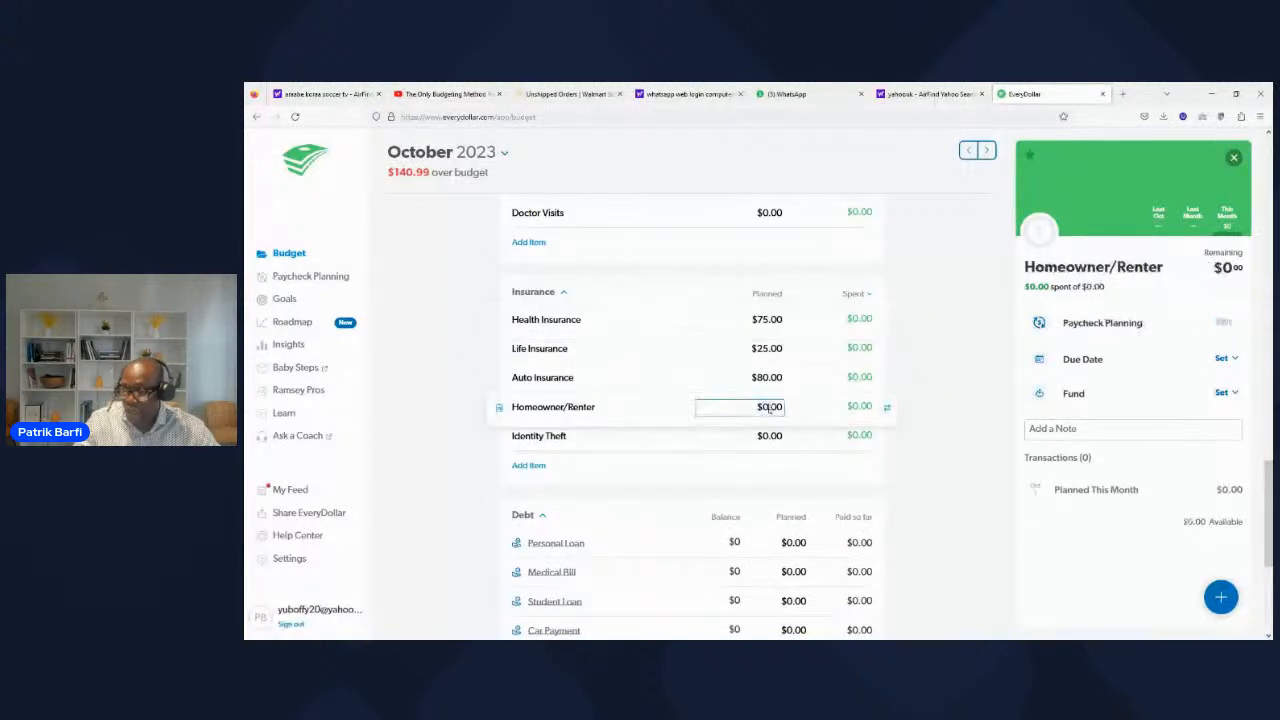
key("BackSpace")
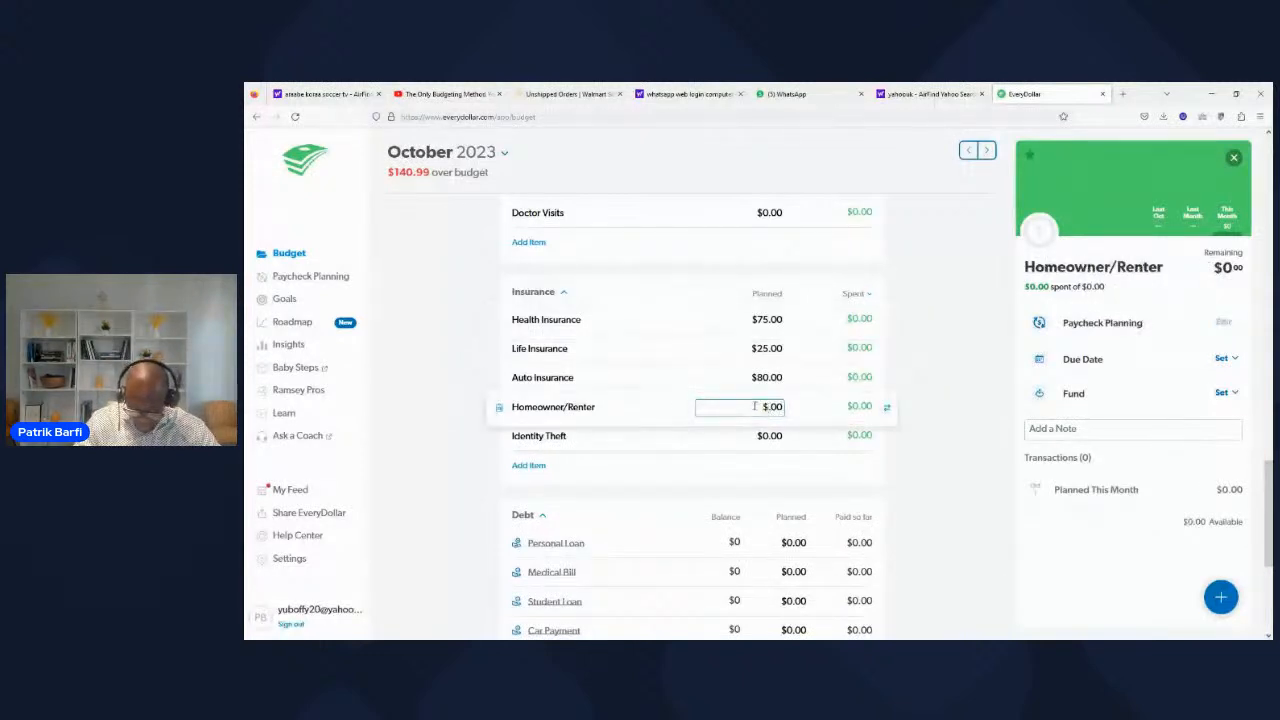
type("17")
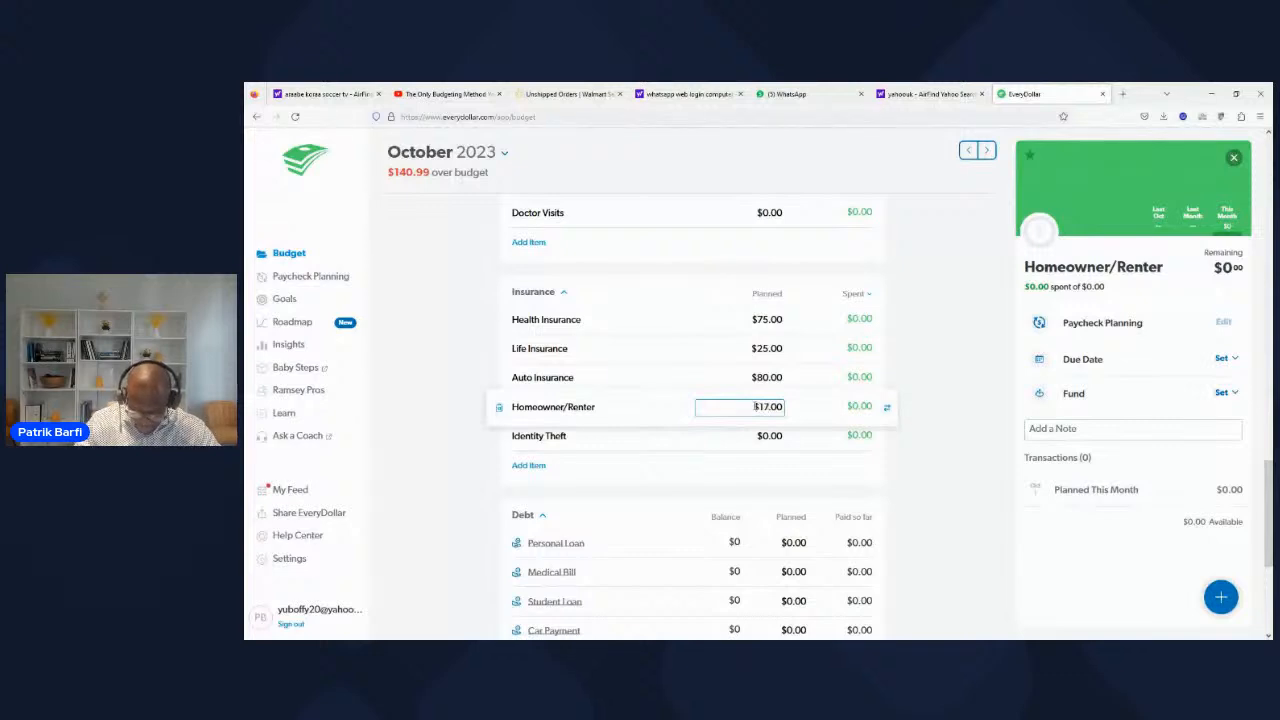
left_click(770, 436)
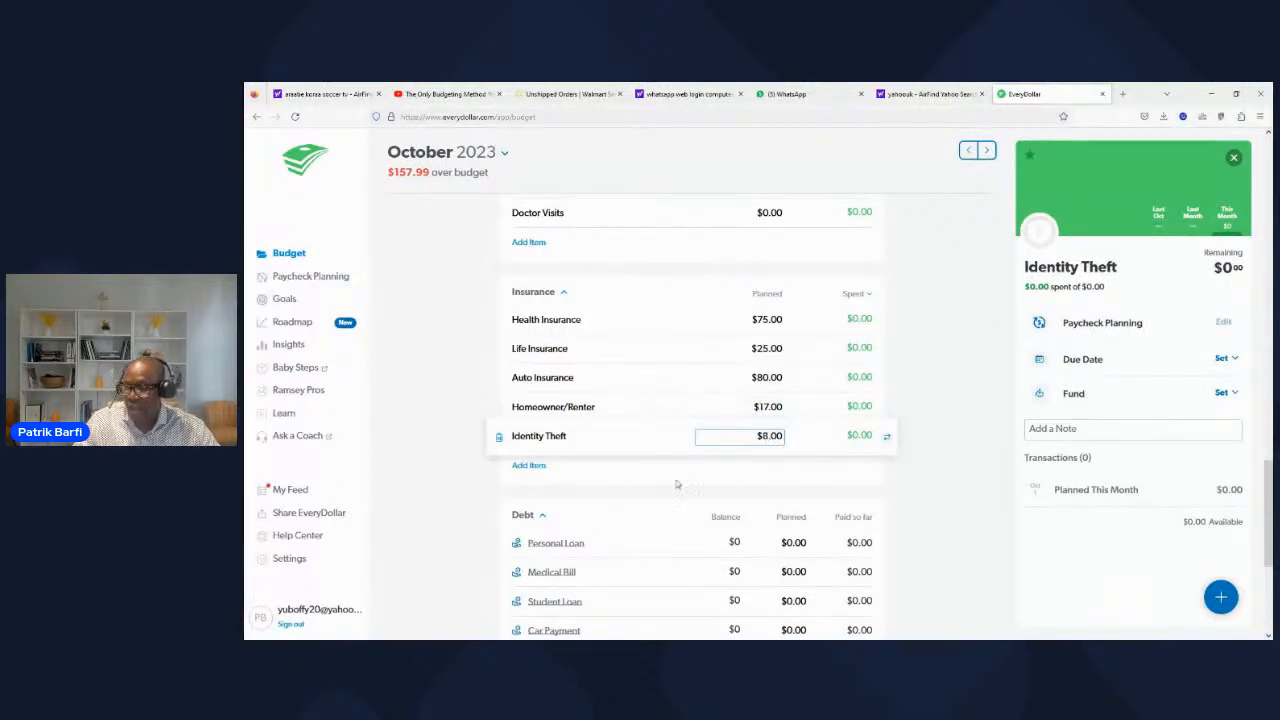
left_click(630, 482)
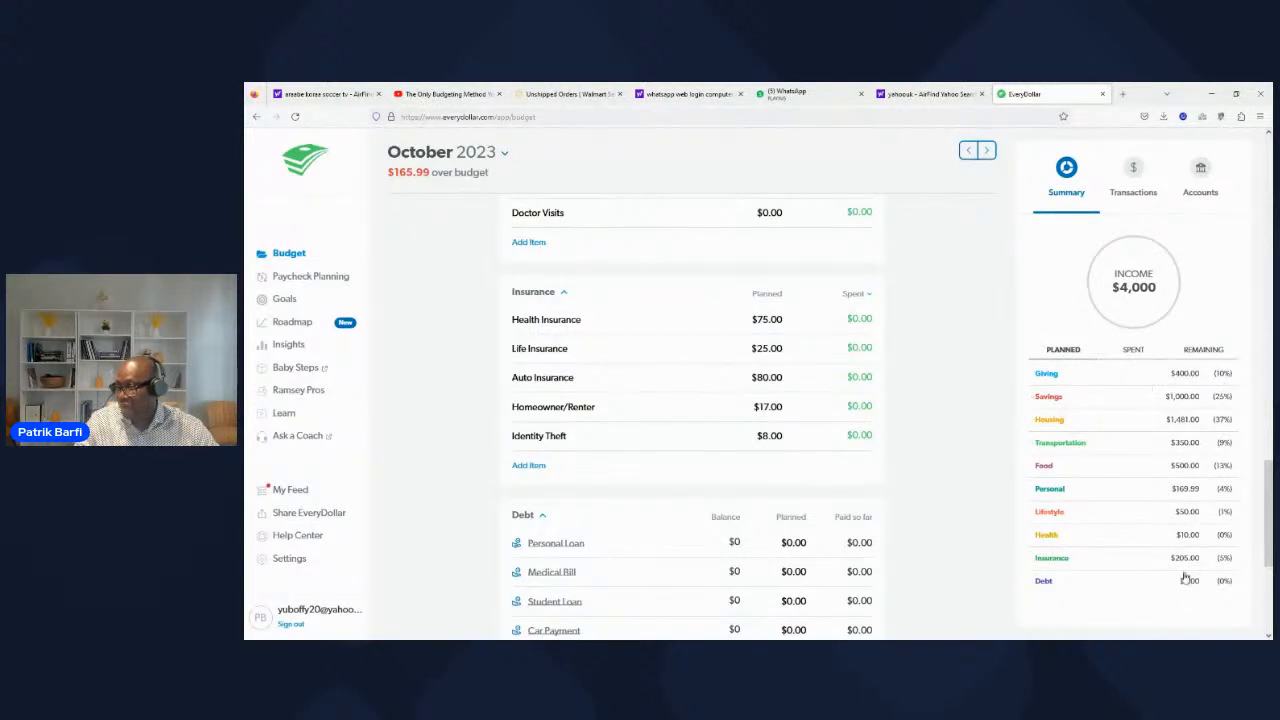
Step: Review the planned amounts from Debt back up to Income against the category summary, and inspect the Emergency Fund's details
scroll(1146, 614, "down", 1)
scroll(1136, 555, "down", 2)
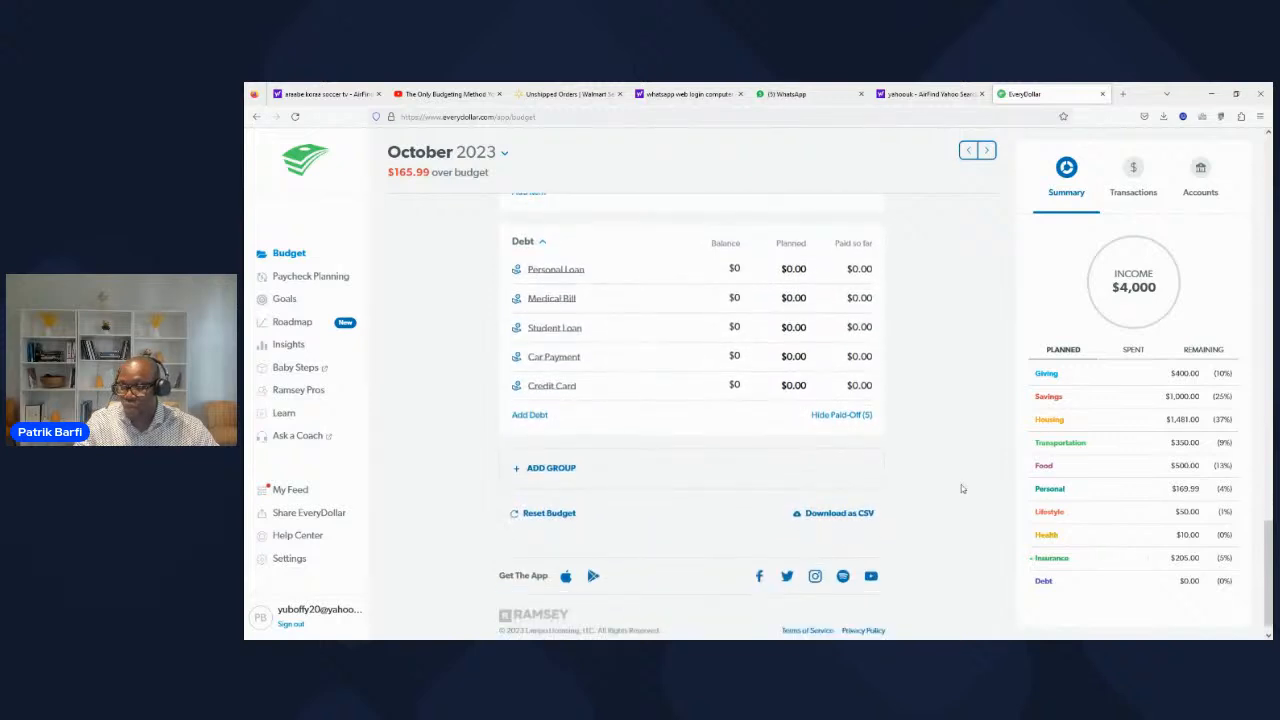
scroll(926, 474, "up", 2)
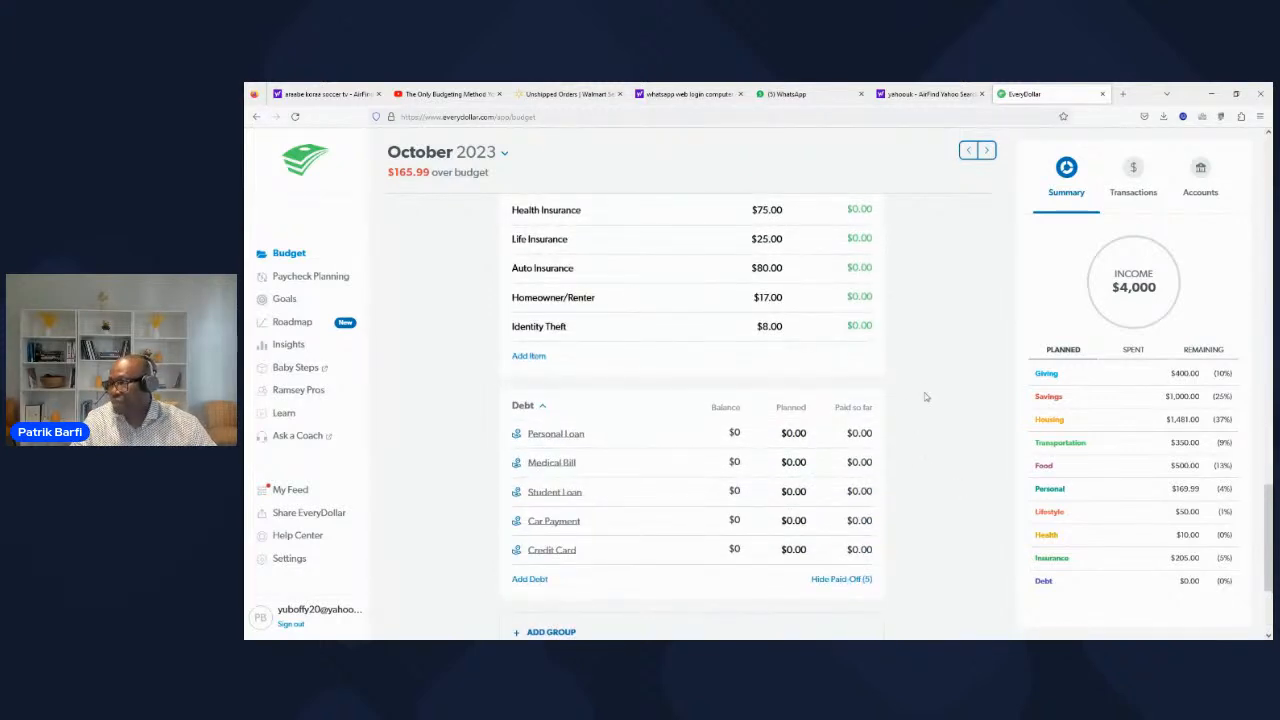
scroll(926, 397, "up", 6)
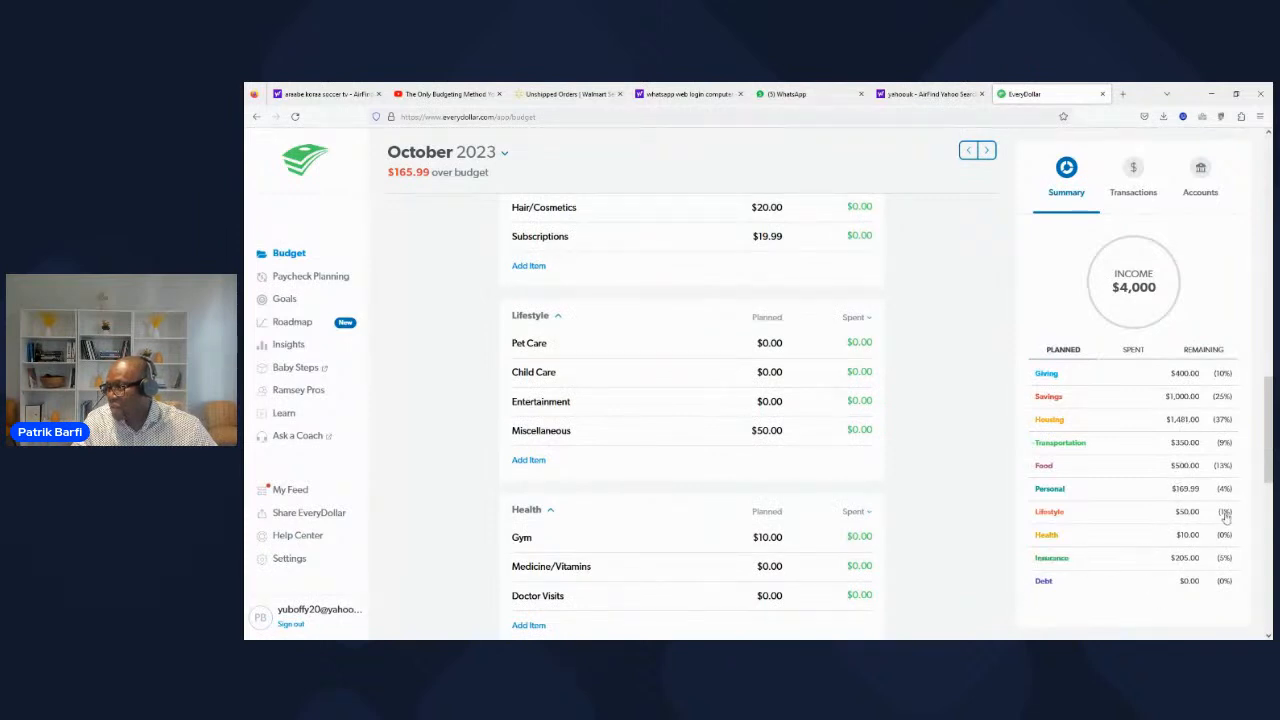
mouse_move(1268, 476)
left_mouse_down()
mouse_move(1249, 522)
mouse_move(1250, 429)
left_mouse_up()
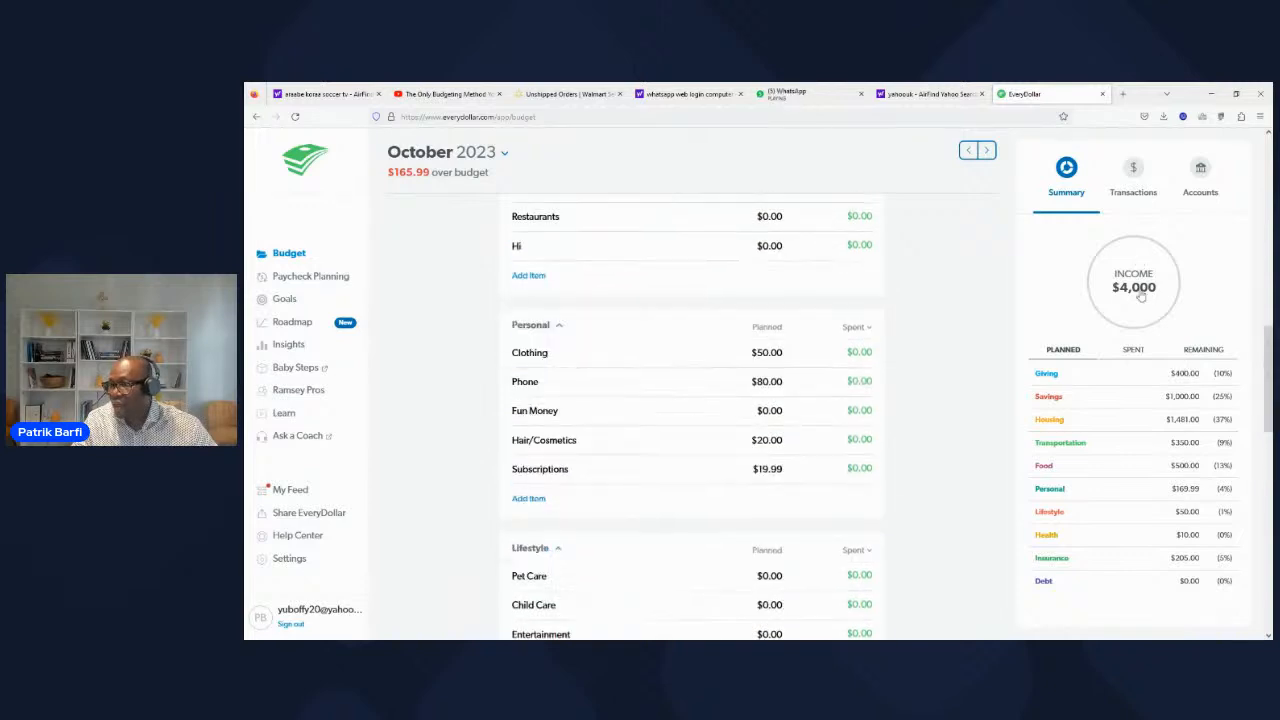
scroll(1100, 330, "down", 3)
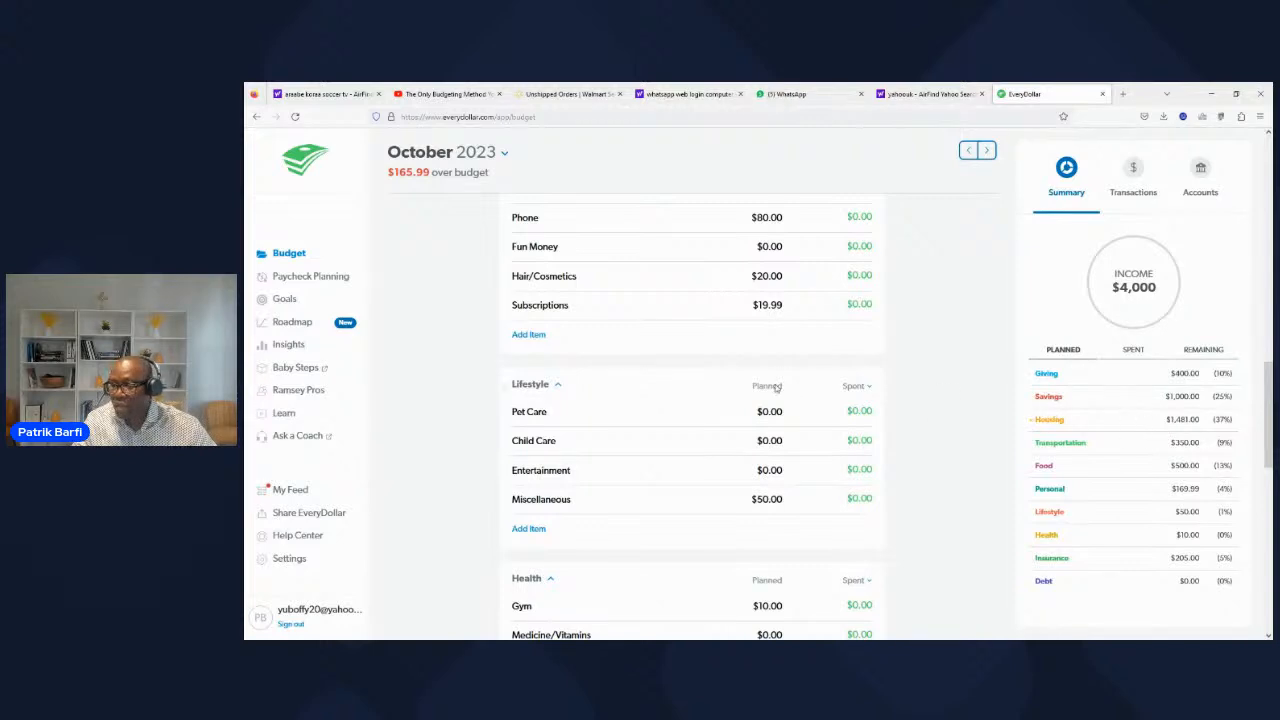
scroll(775, 388, "up", 3)
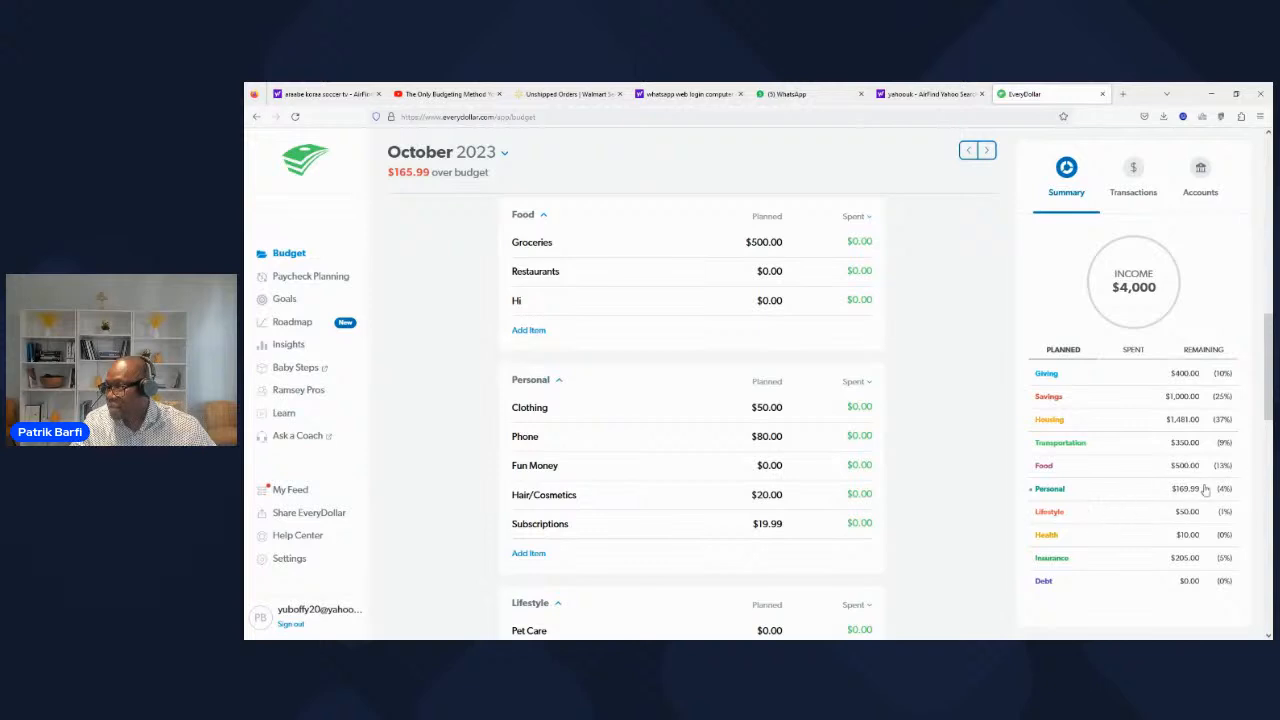
scroll(1143, 491, "up", 4)
scroll(858, 447, "up", 4)
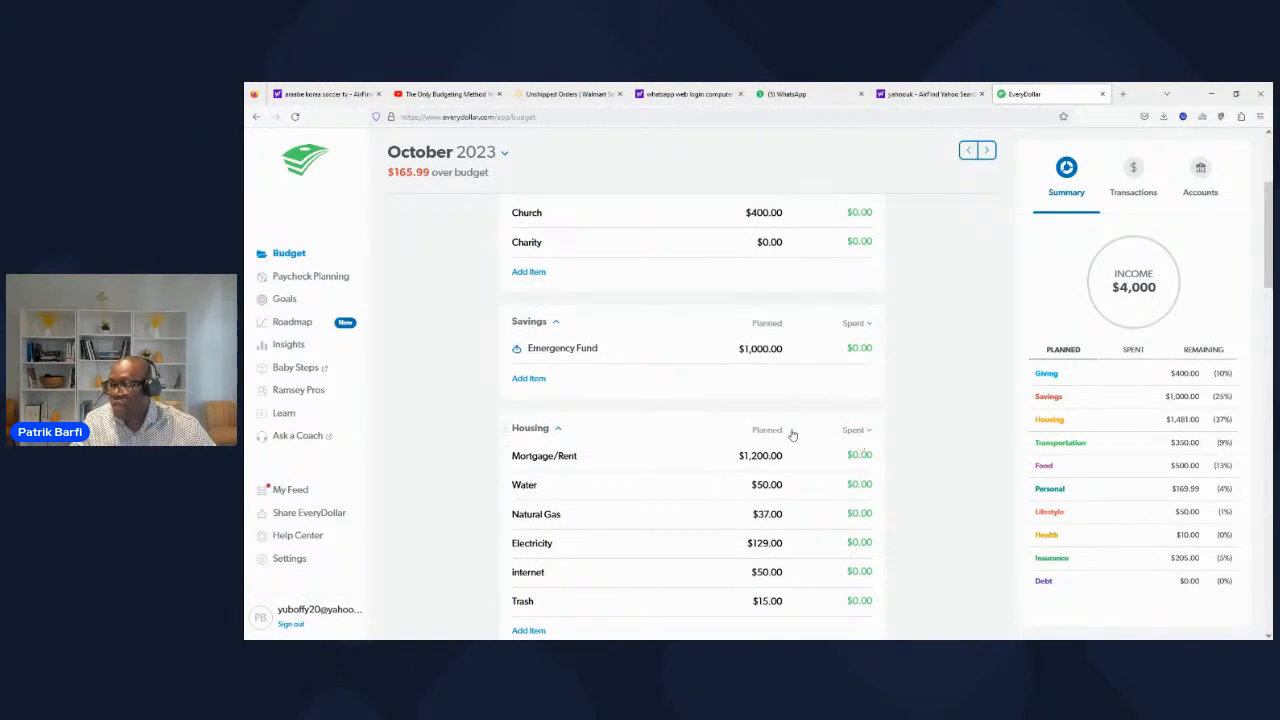
scroll(757, 292, "up", 1)
scroll(757, 292, "up", 3)
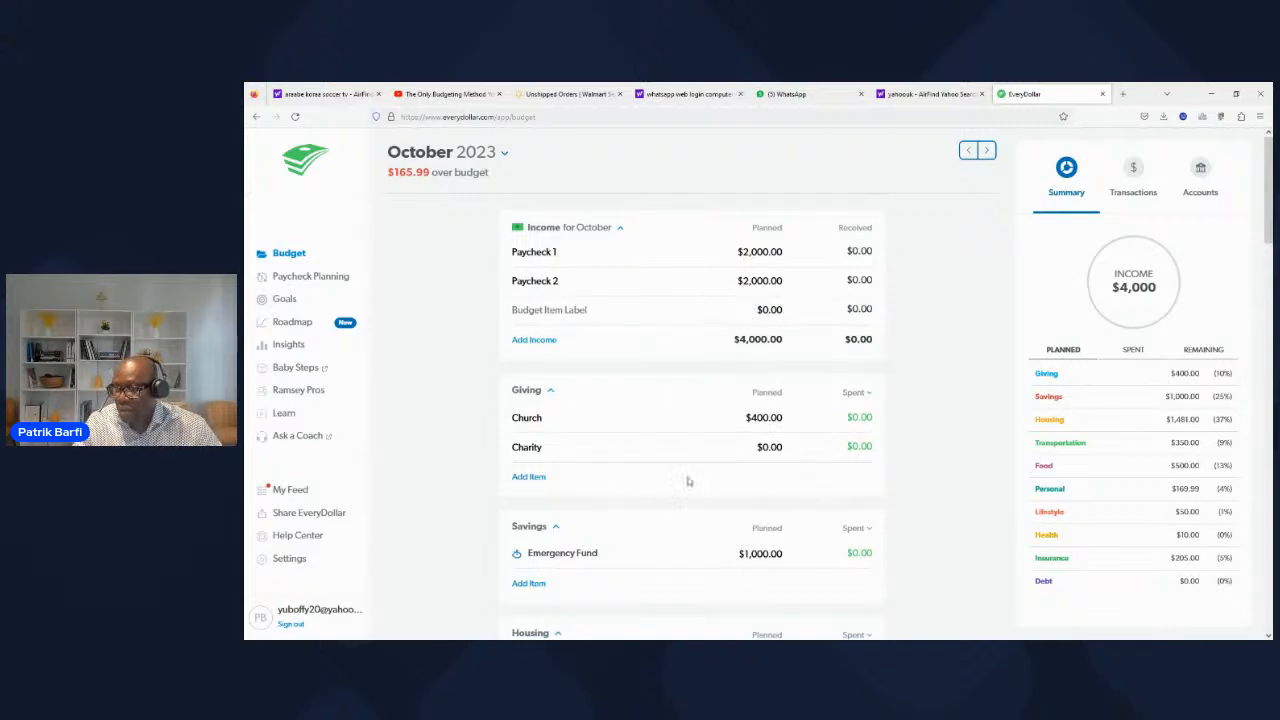
scroll(689, 482, "down", 1)
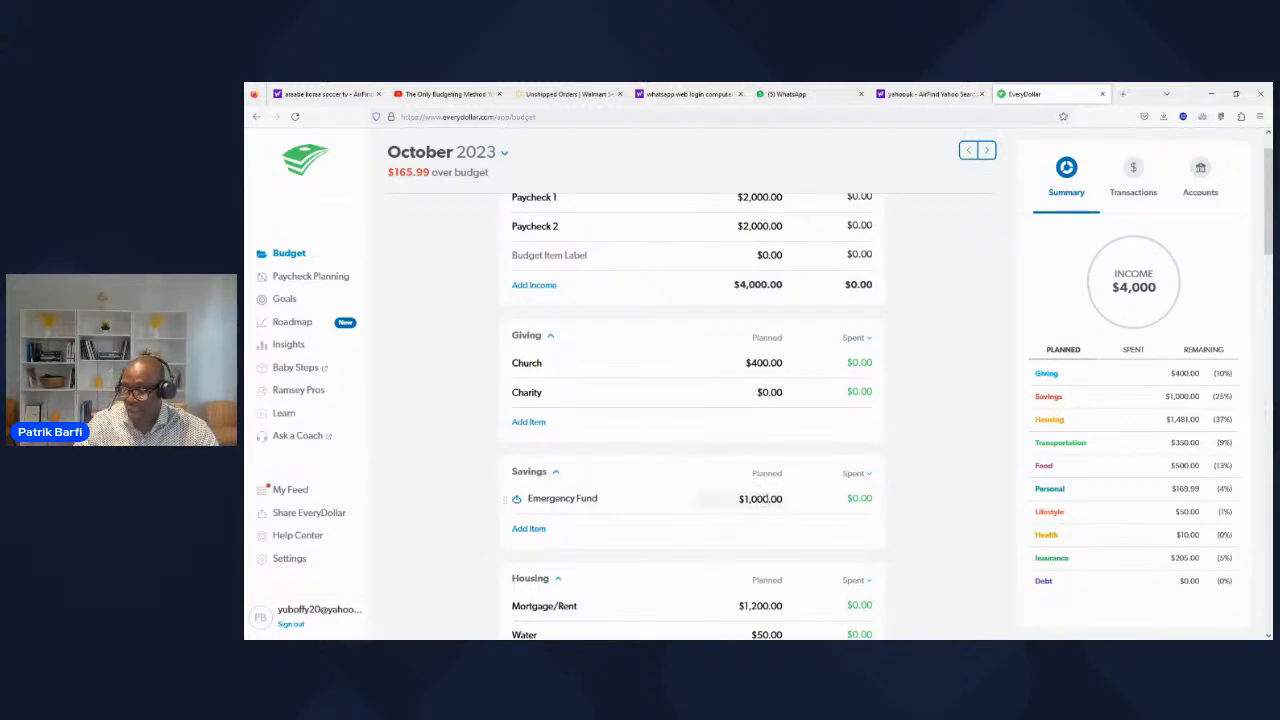
left_click(770, 500)
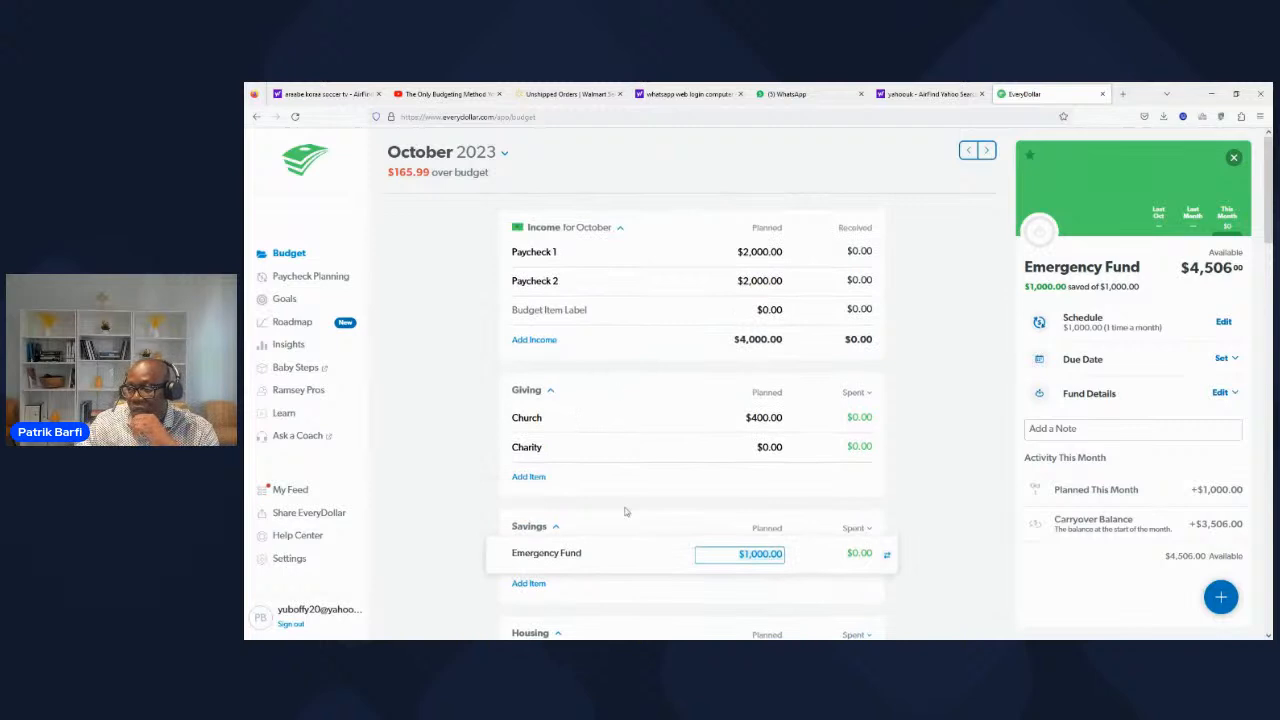
Step: In the Lifestyle category, plan $50 for Entertainment
scroll(619, 519, "down", 5)
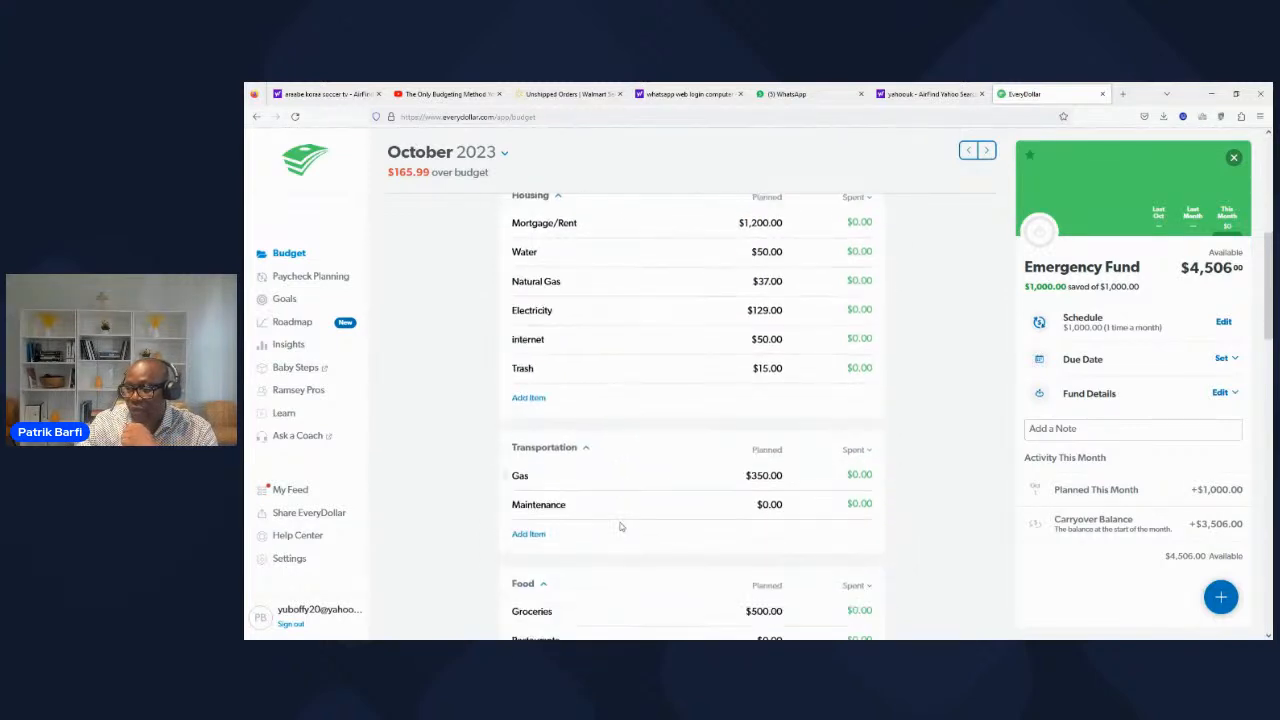
scroll(690, 505, "down", 2)
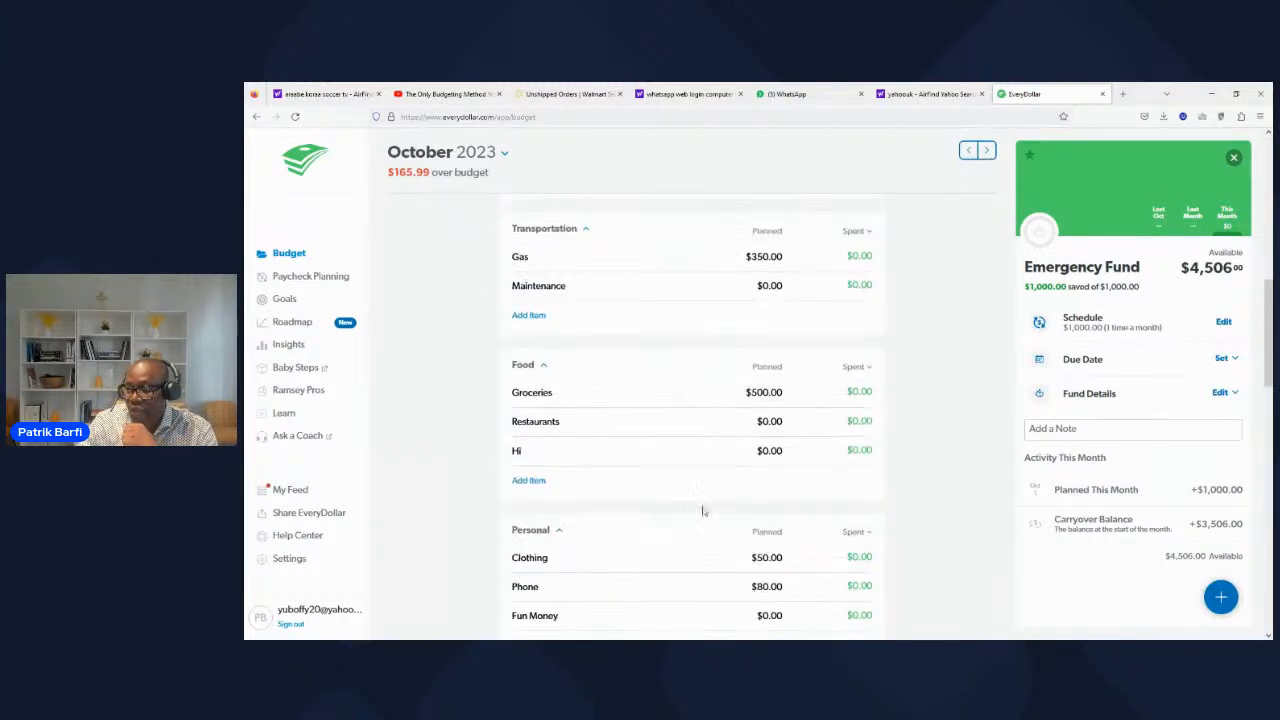
scroll(703, 507, "down", 2)
scroll(703, 511, "down", 1)
left_click(767, 511)
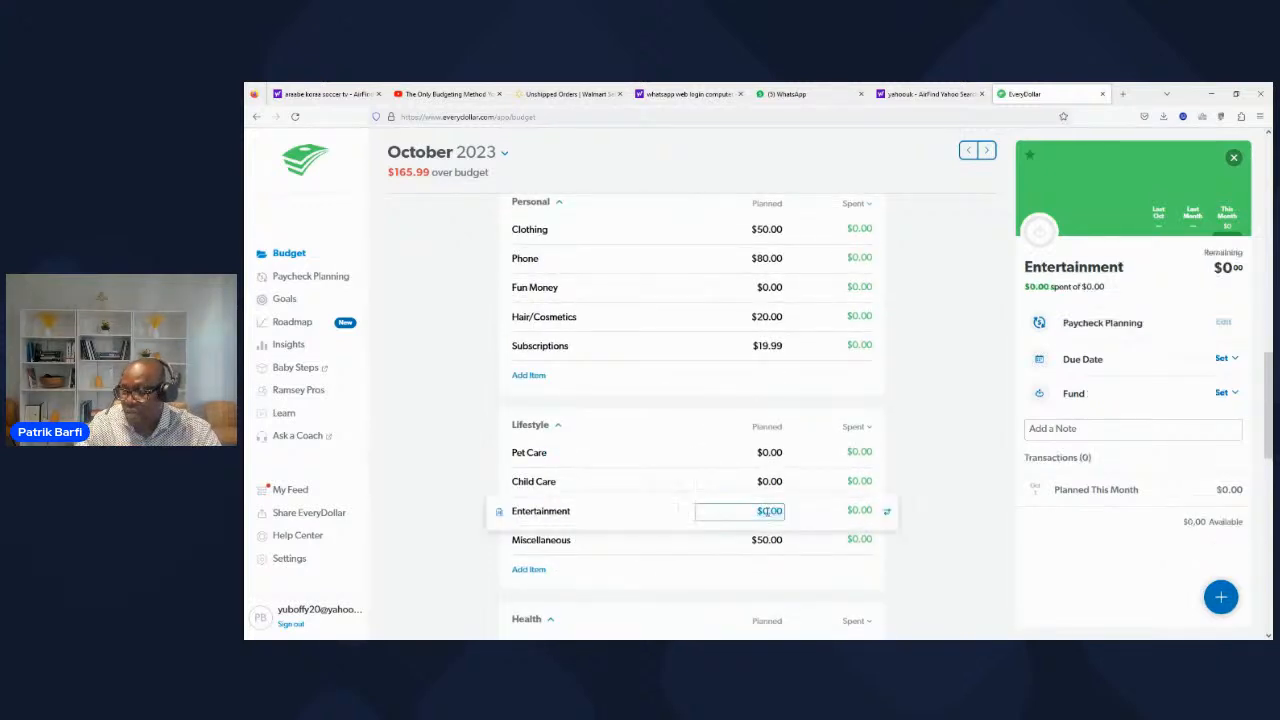
key("BackSpace")
type("50")
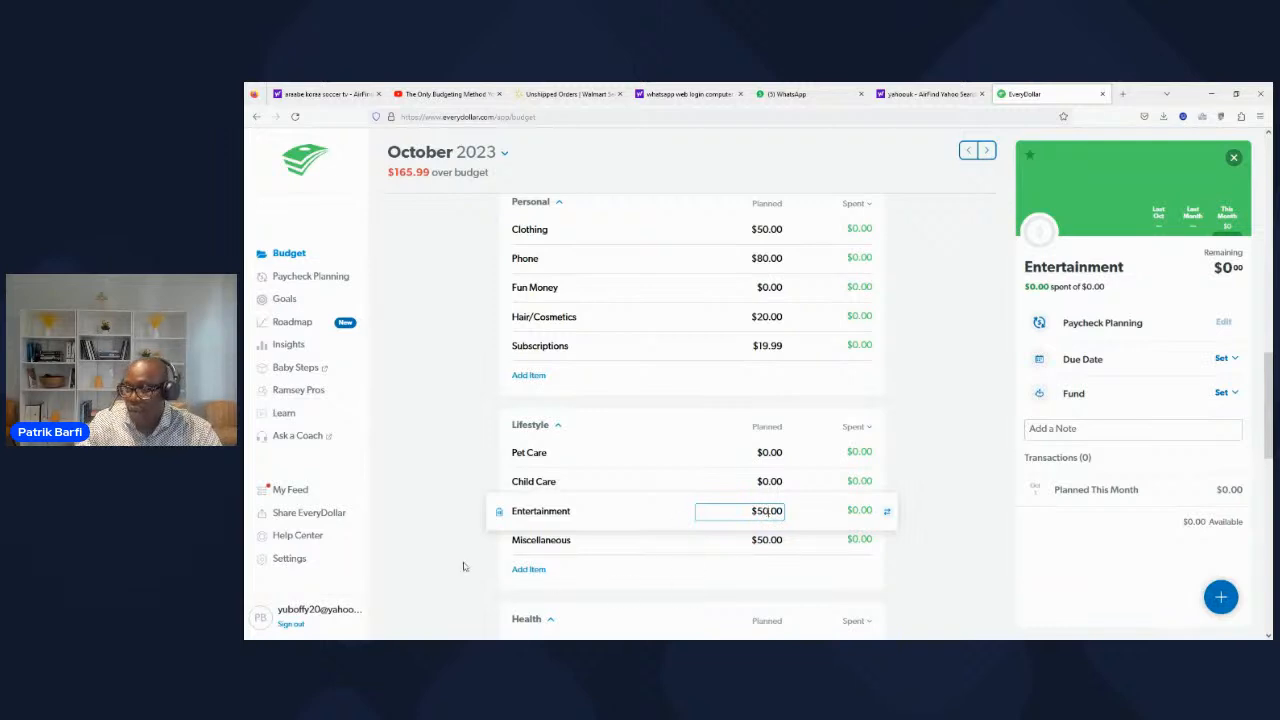
left_click(463, 563)
Step: In the Savings category, change the planned amount for Emergency Fund to $0
scroll(750, 388, "up", 15)
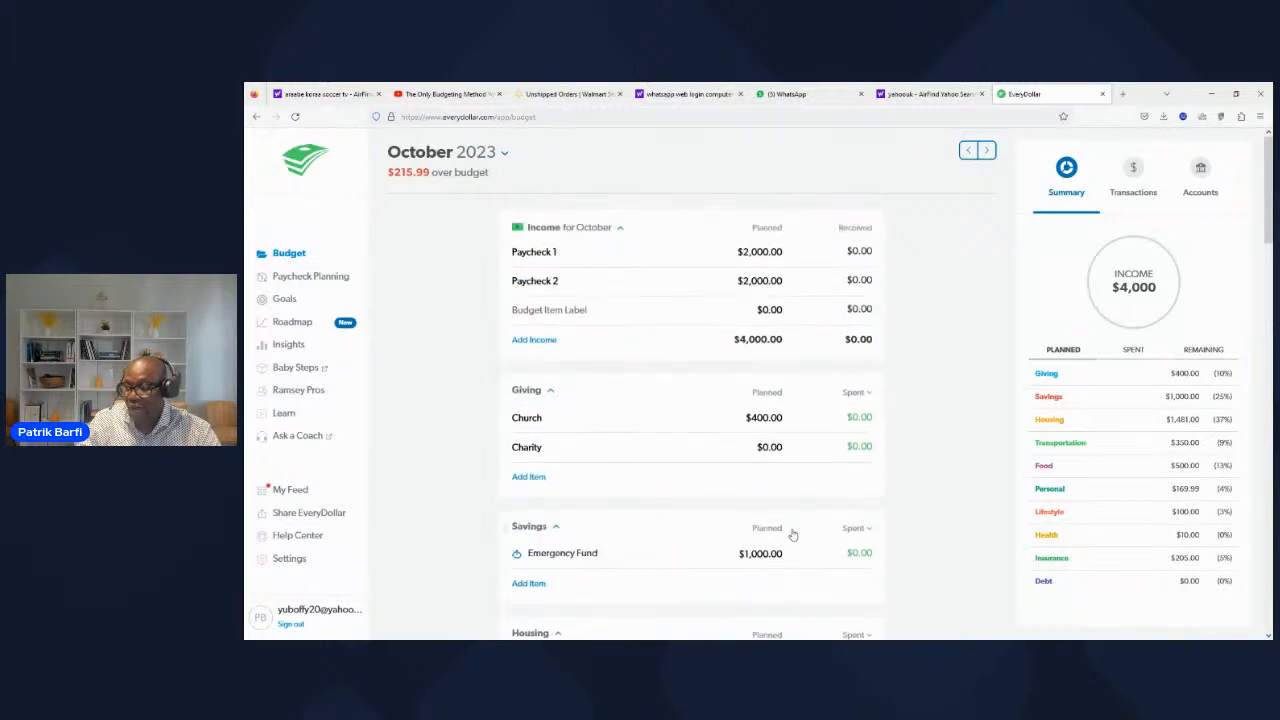
left_click(762, 555)
key("BackSpace")
type("0")
left_click(732, 591)
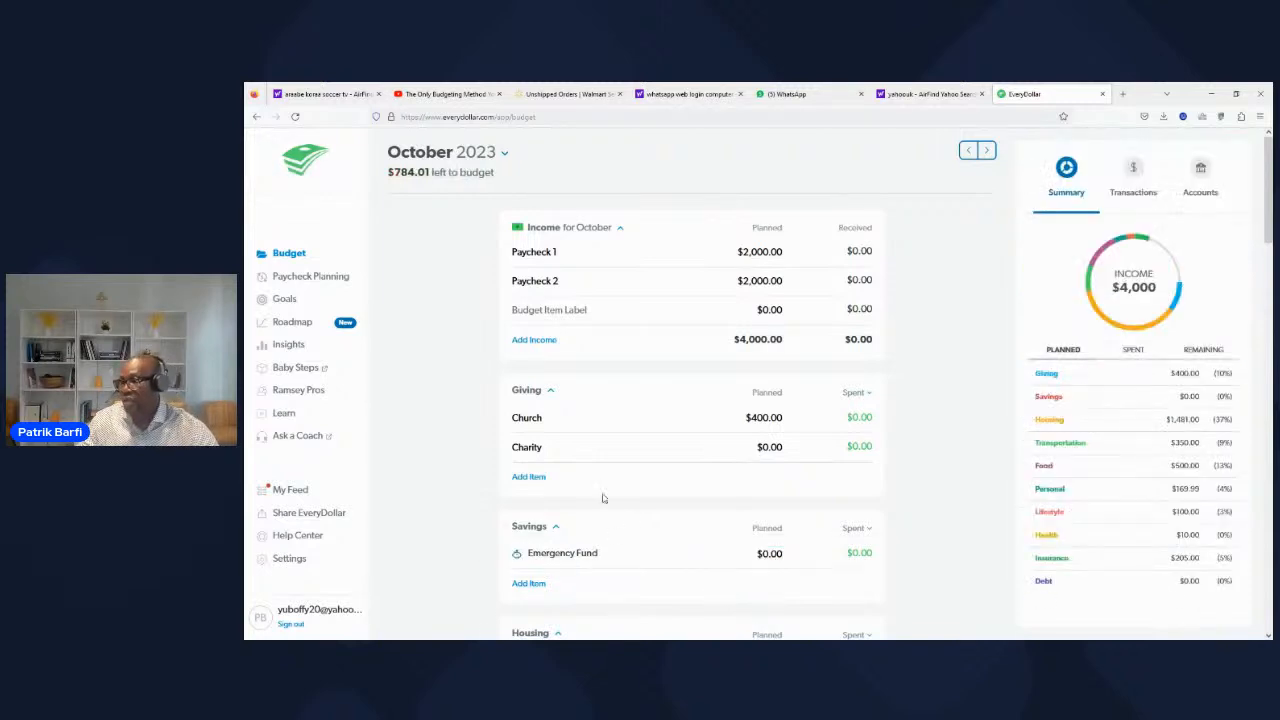
Step: Look over the planned amounts in the Housing, Transportation and Food categories and show the new transactions
scroll(614, 500, "down", 1)
scroll(1124, 471, "down", 2)
scroll(1126, 471, "down", 2)
scroll(1134, 584, "down", 1)
scroll(1134, 584, "down", 2)
scroll(1134, 583, "down", 1)
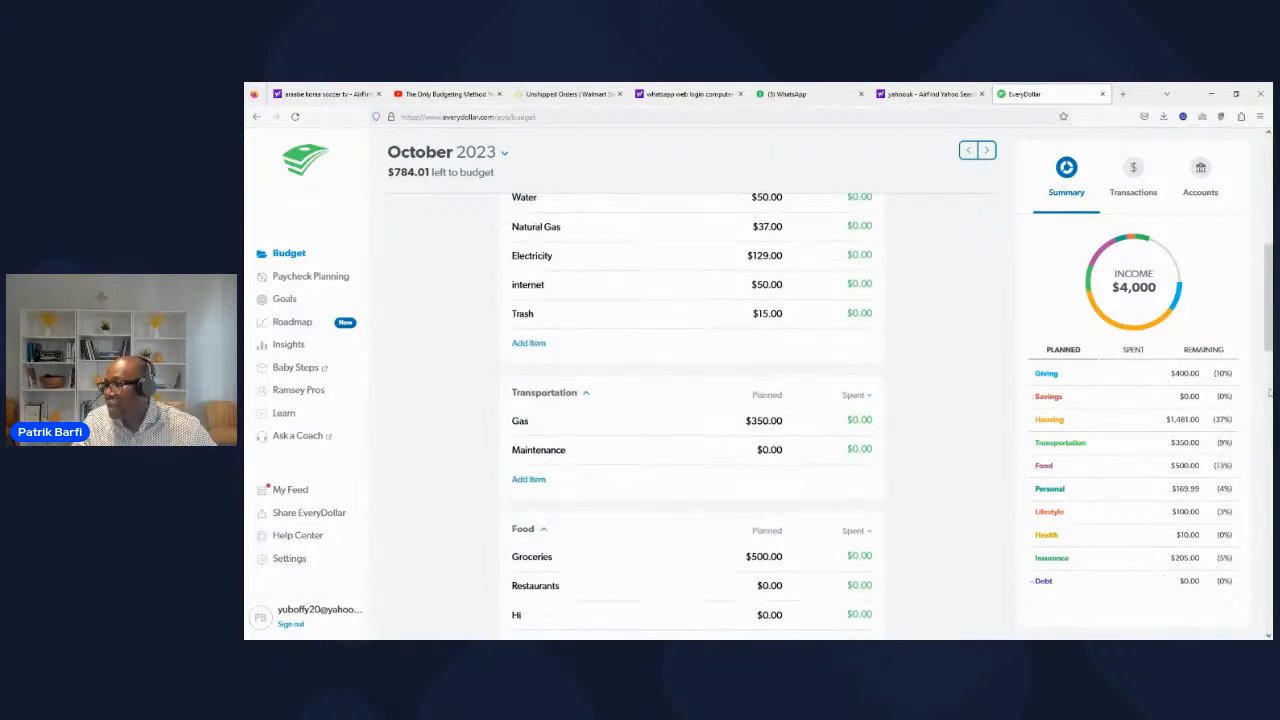
scroll(1268, 350, "down", 1)
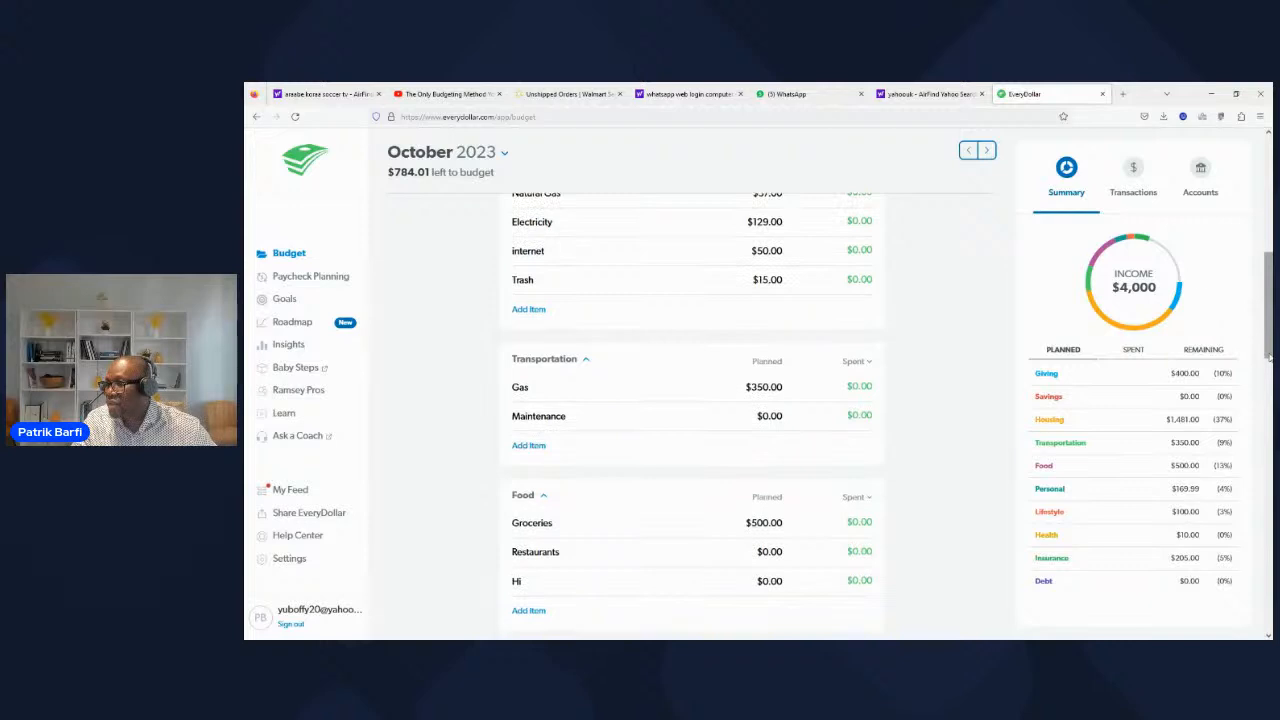
left_click(1130, 180)
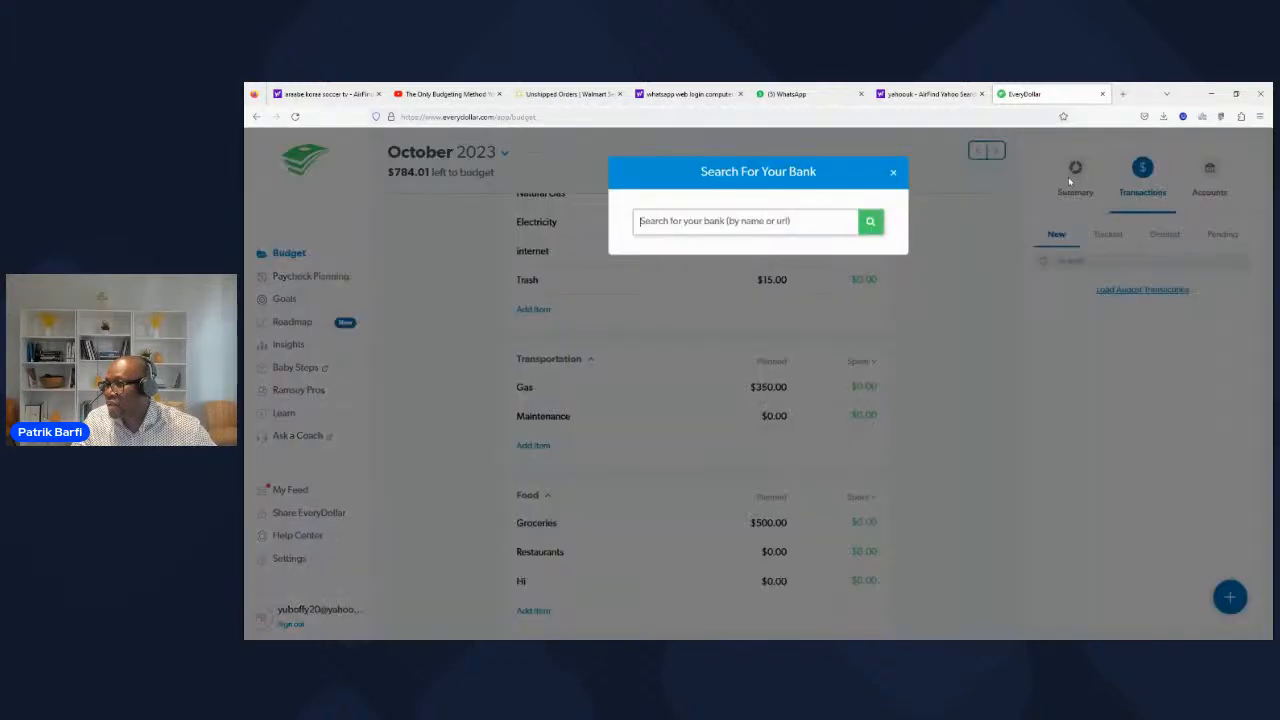
Step: Show the budget summary and compare its category totals with the planned amounts from Income through Lifestyle and Health
left_click(1068, 177)
scroll(1108, 184, "up", 2)
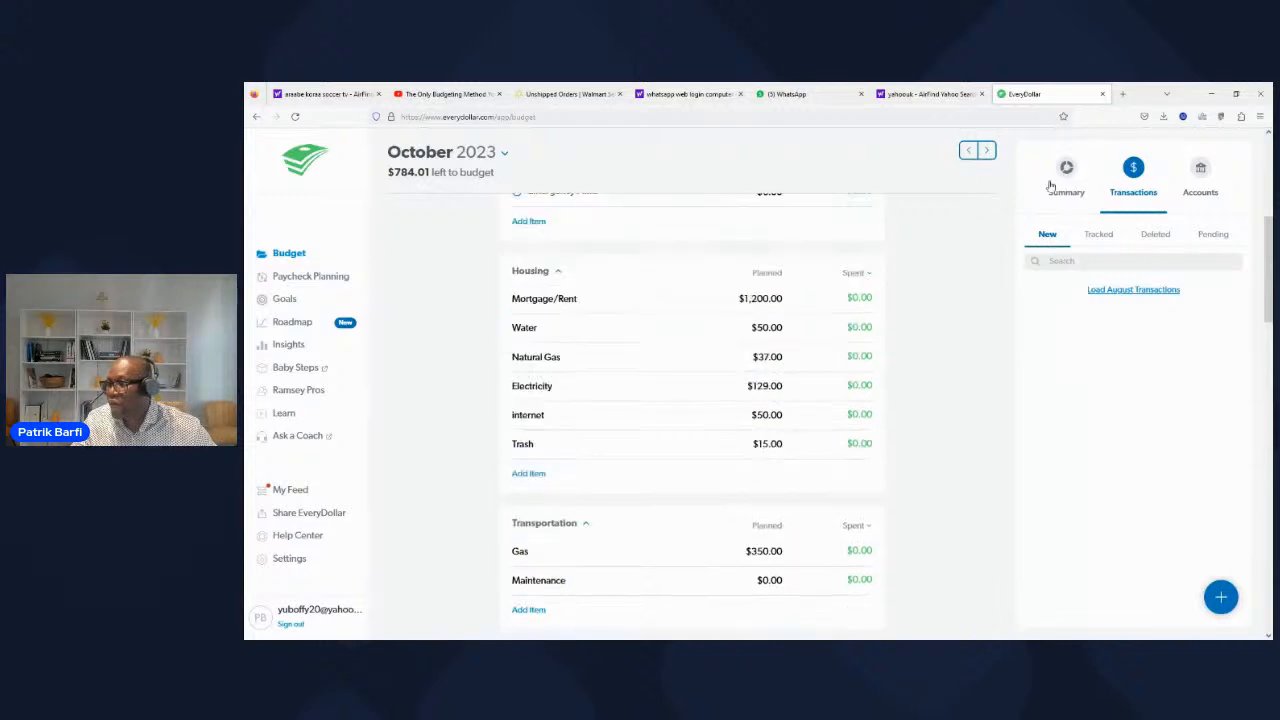
left_click(1058, 188)
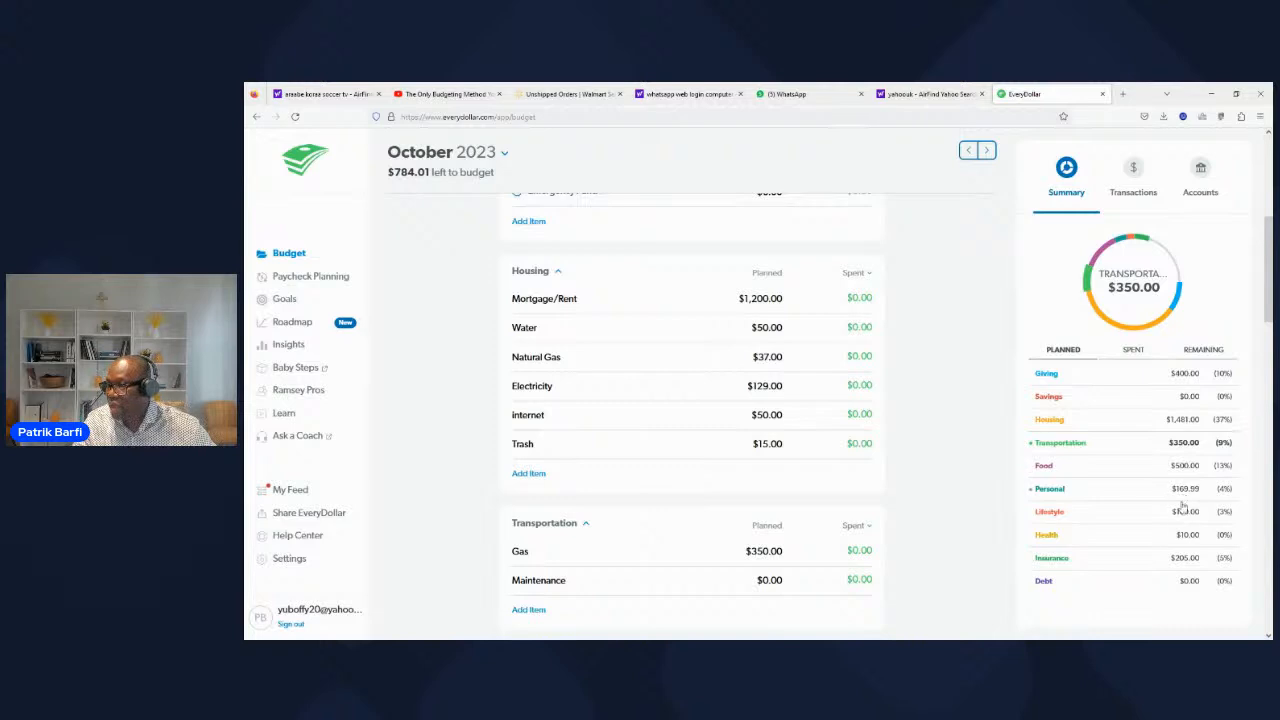
left_click_drag(1265, 313, 1230, 500)
scroll(700, 410, "up", 6)
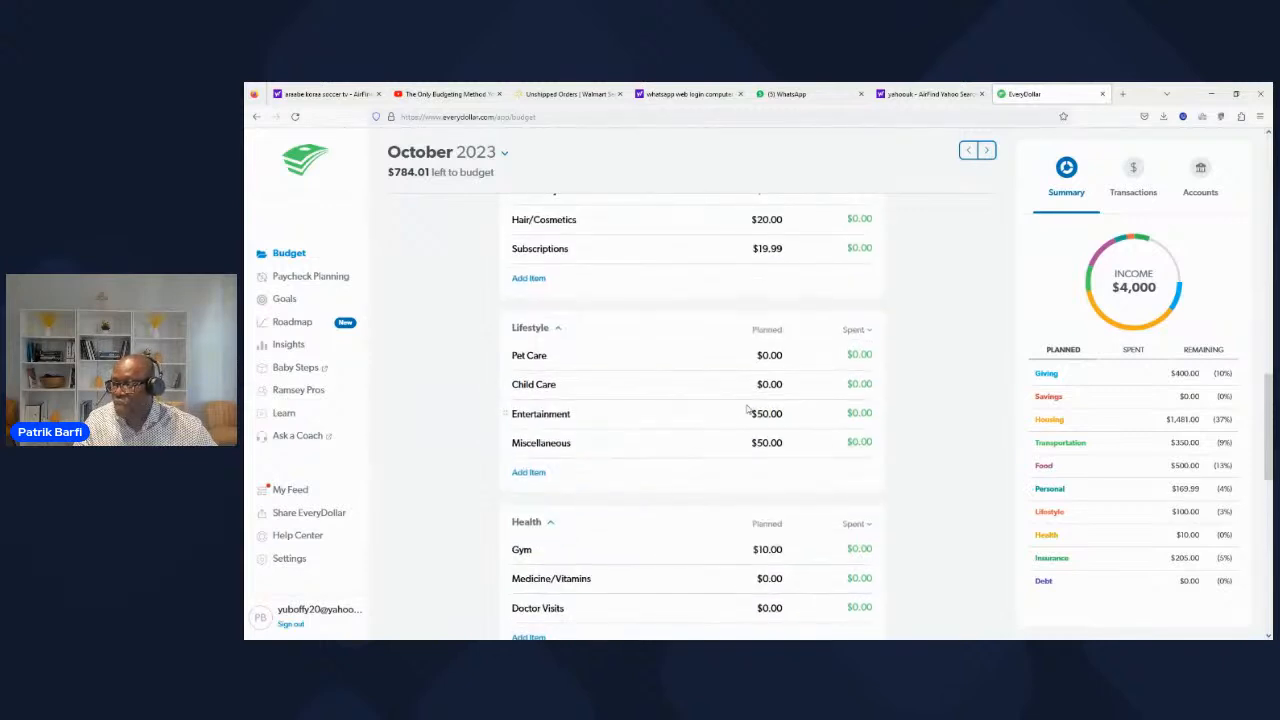
scroll(889, 335, "up", 4)
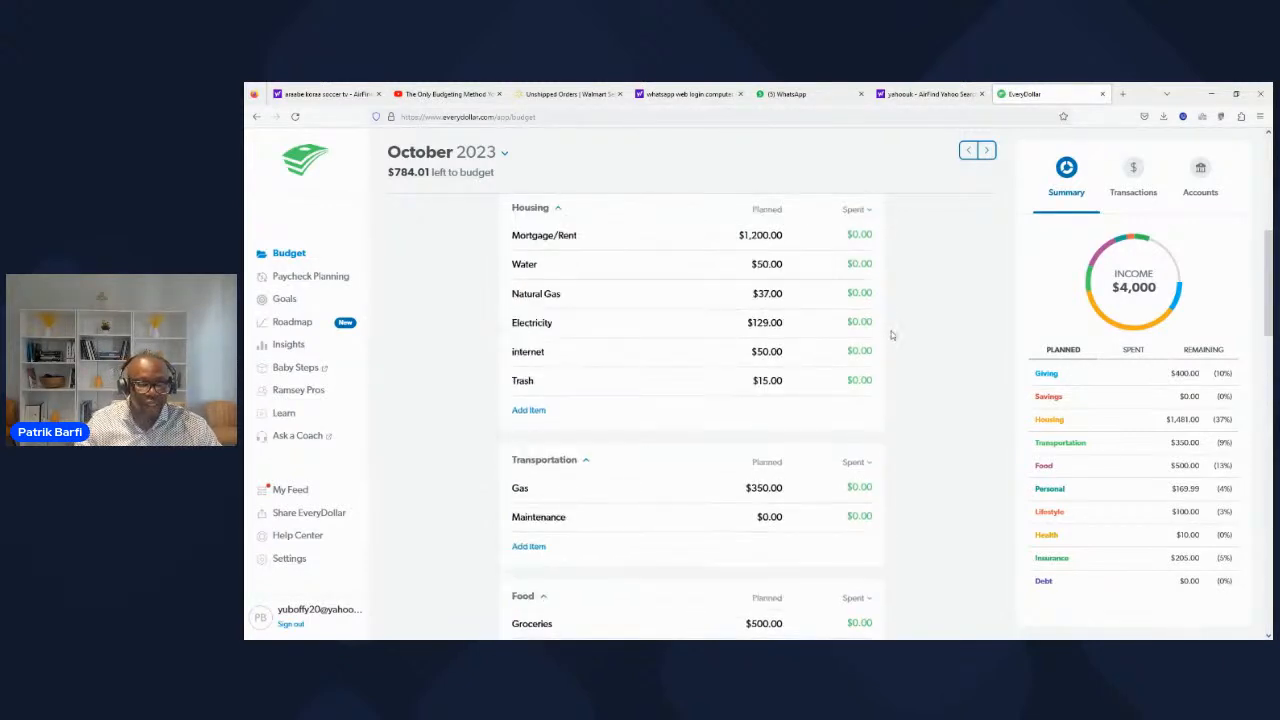
scroll(980, 370, "up", 5)
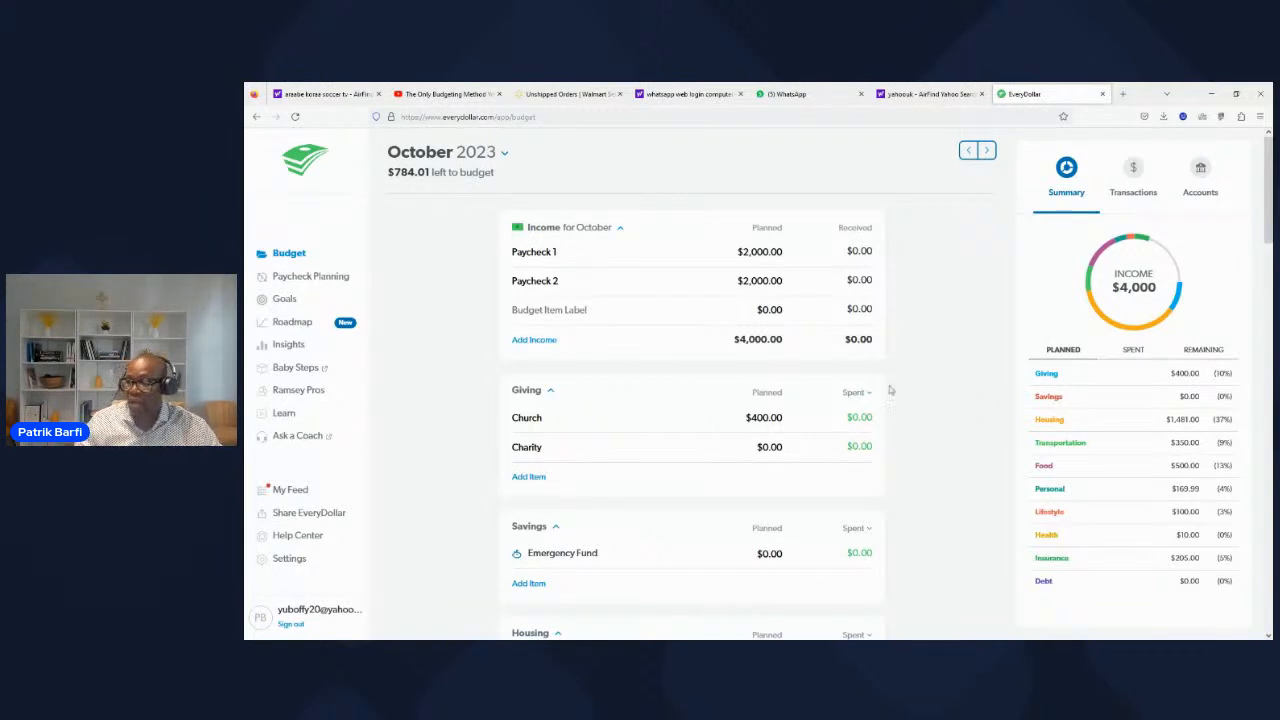
scroll(883, 470, "down", 3)
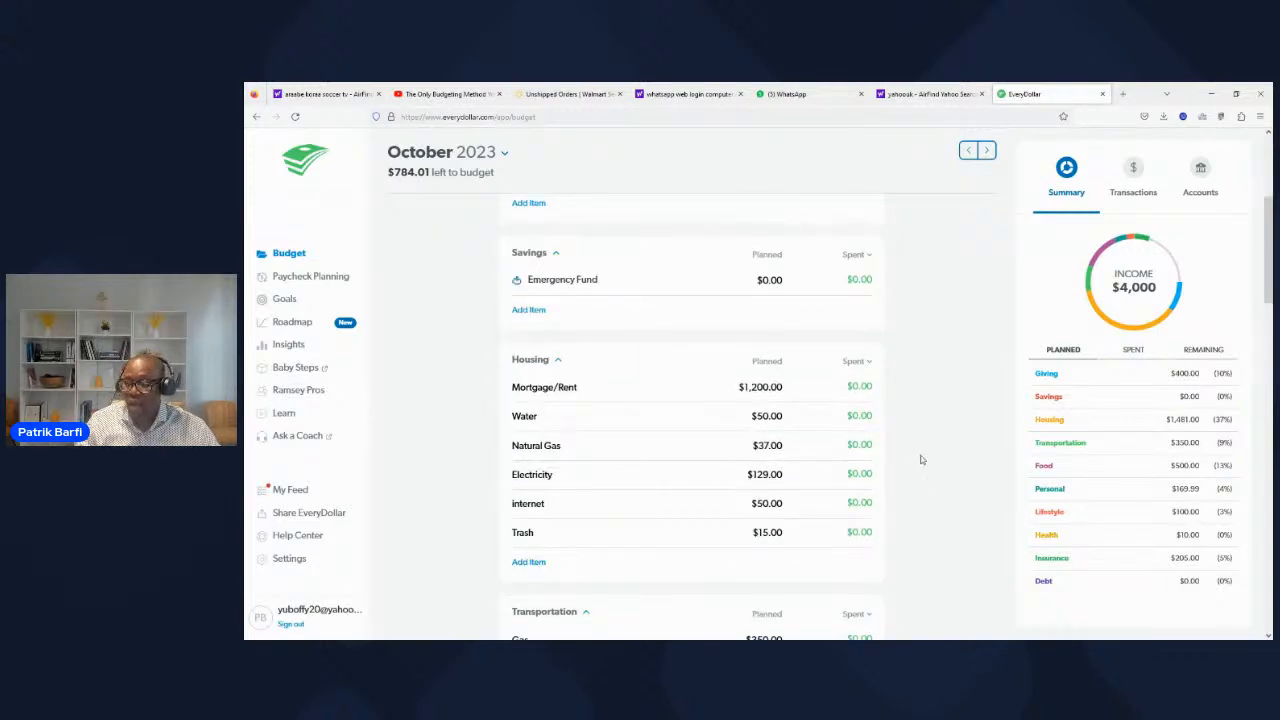
scroll(921, 459, "up", 3)
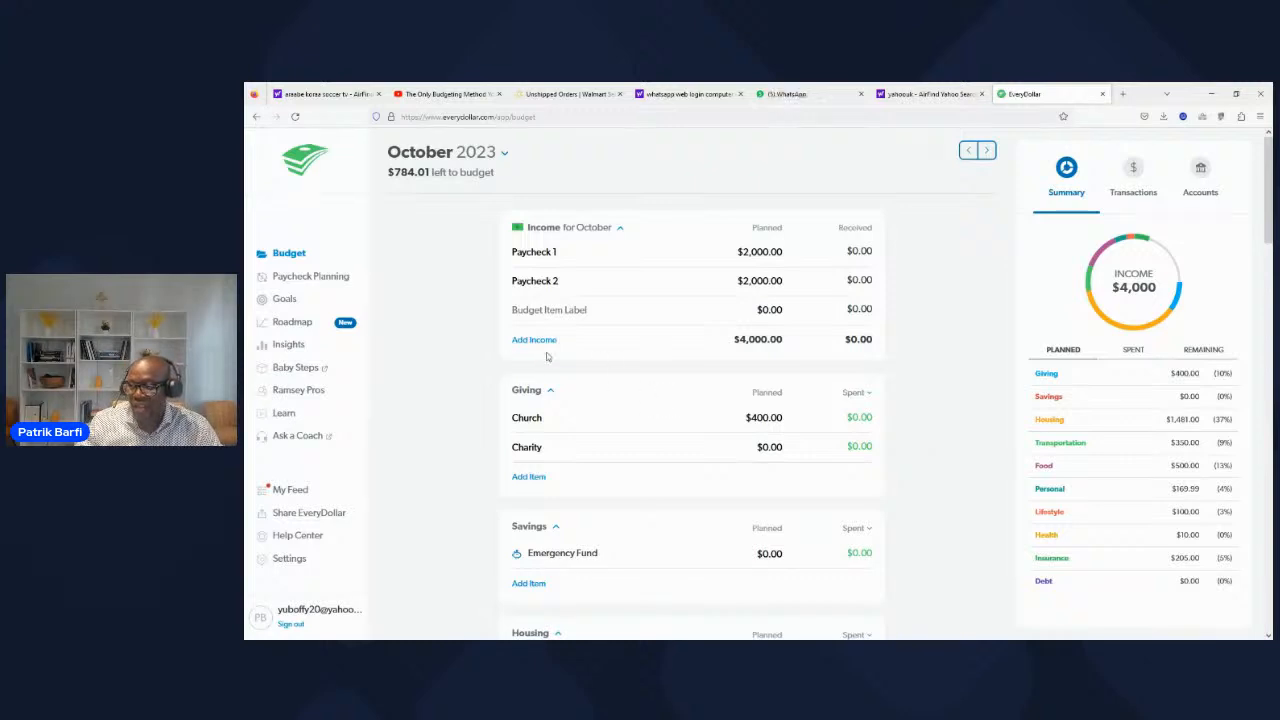
Step: Name the unlabeled third income item paycheck3
left_click(540, 310)
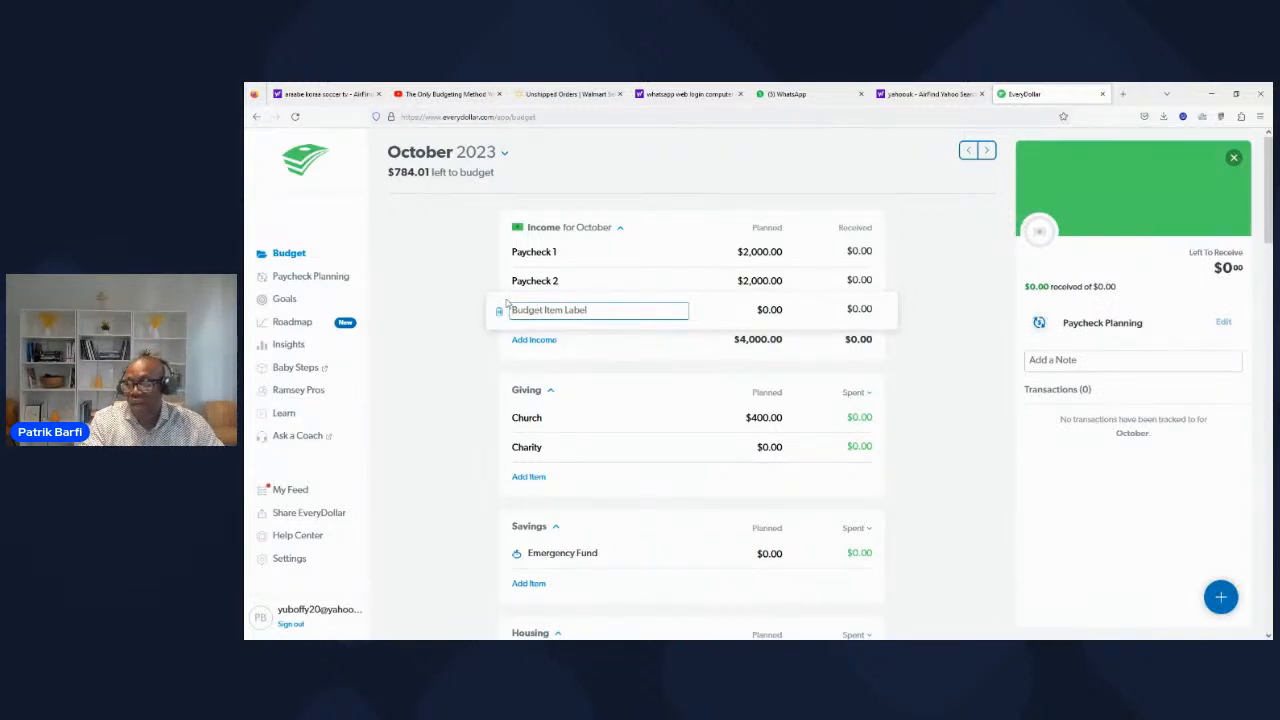
type("Payche")
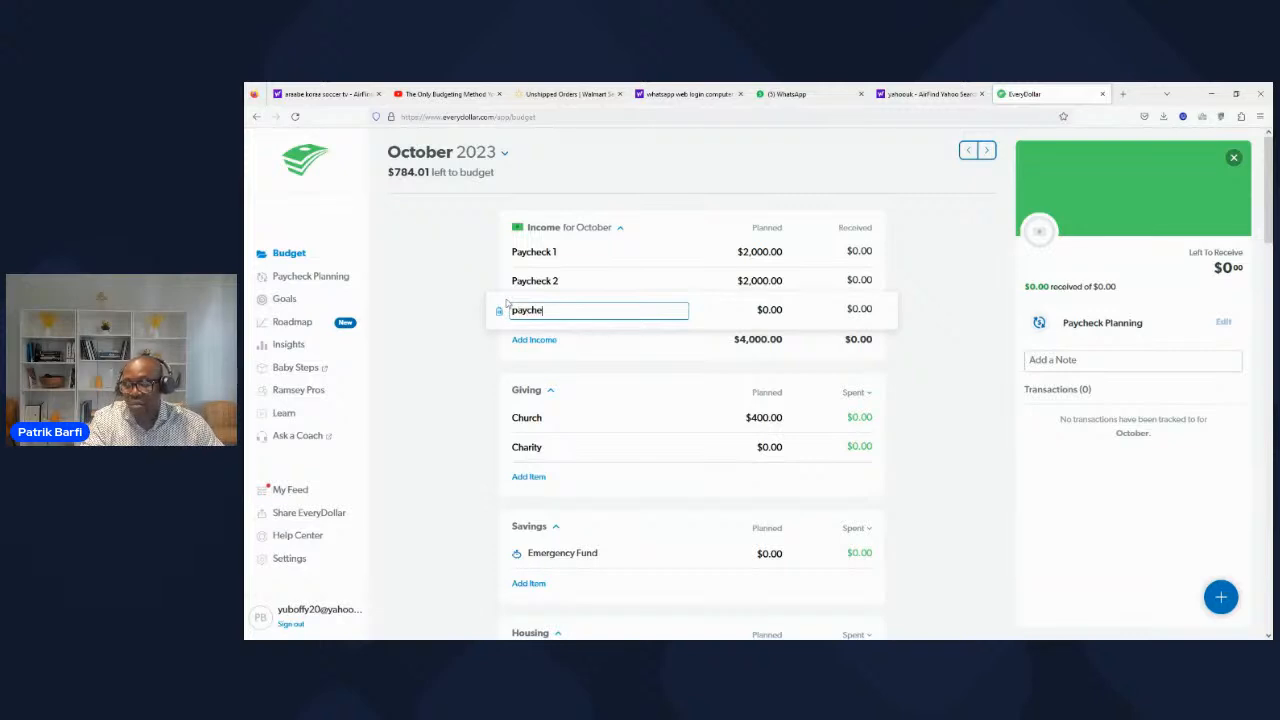
type("ck 2")
key("BackSpace")
type("3")
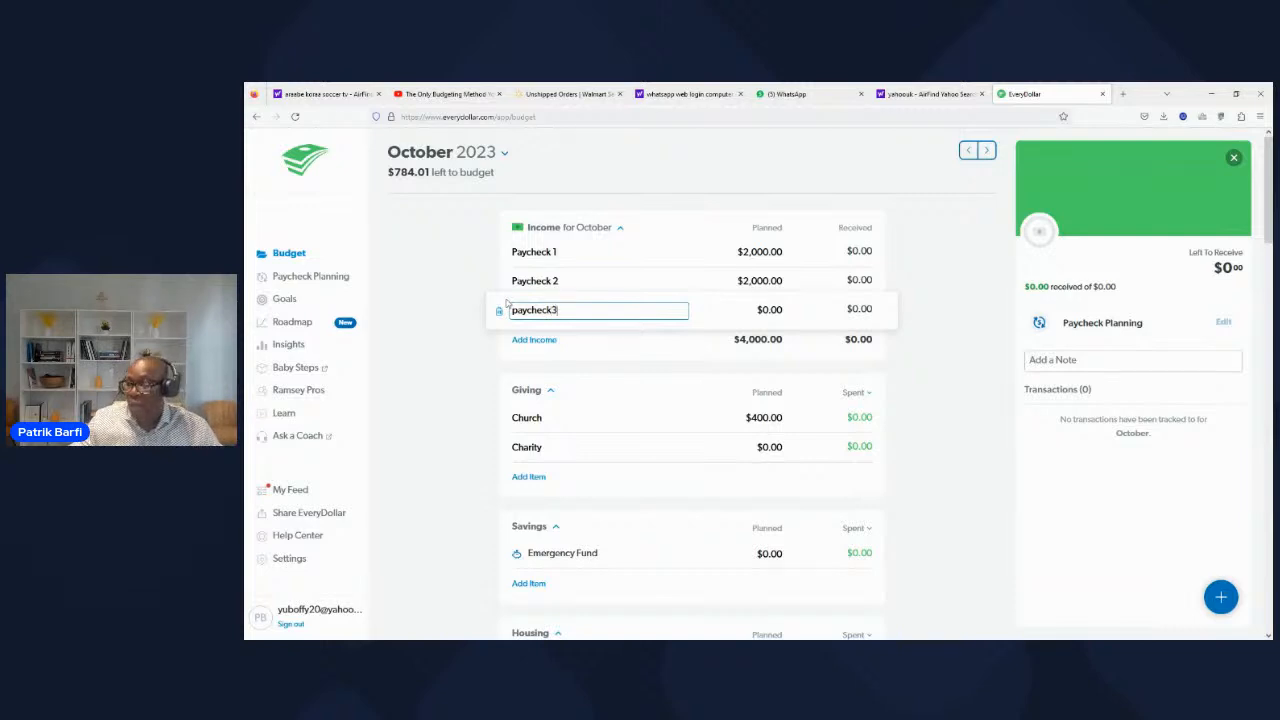
Step: Plan $200 for the paycheck3 income item
left_click(767, 310)
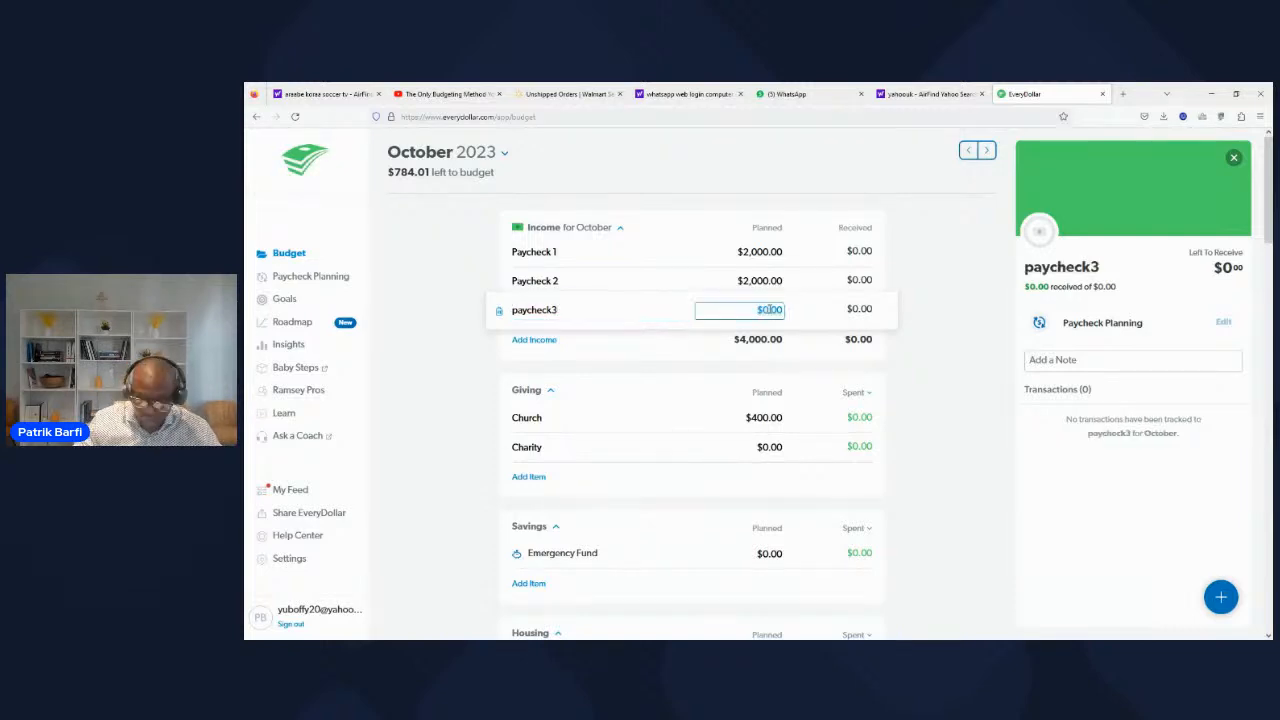
key("BackSpace")
type("200")
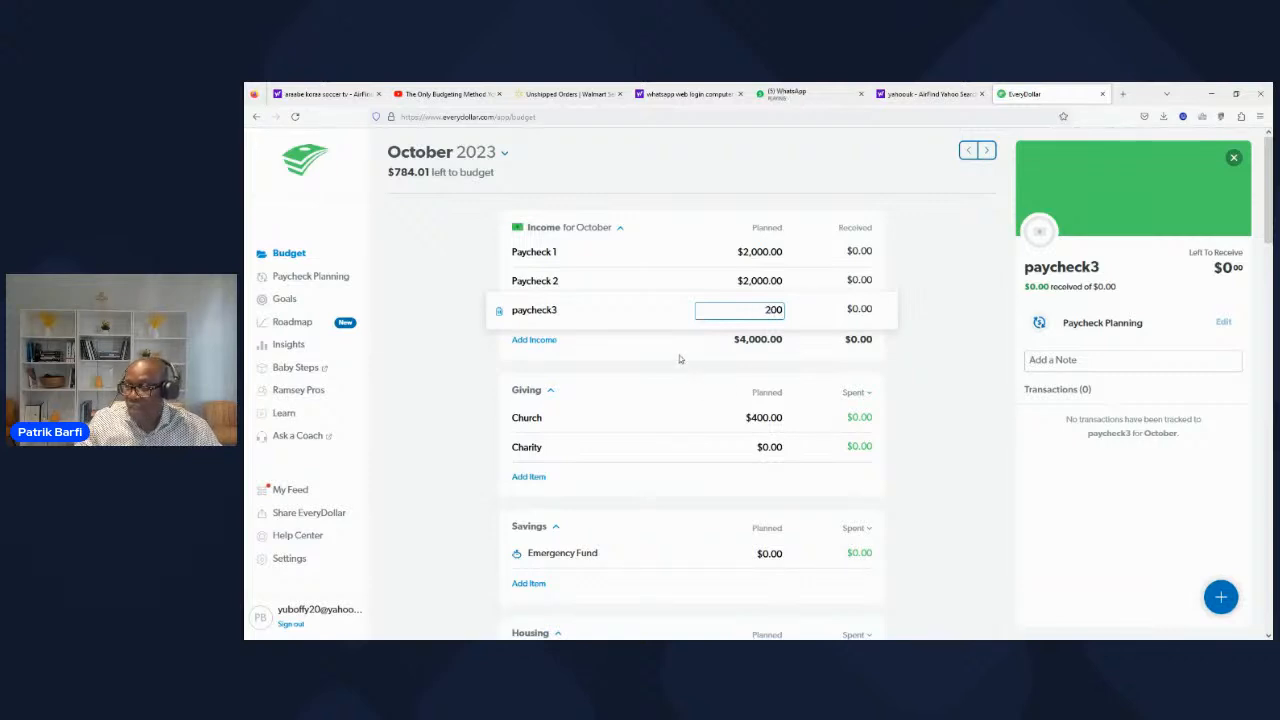
left_click(679, 355)
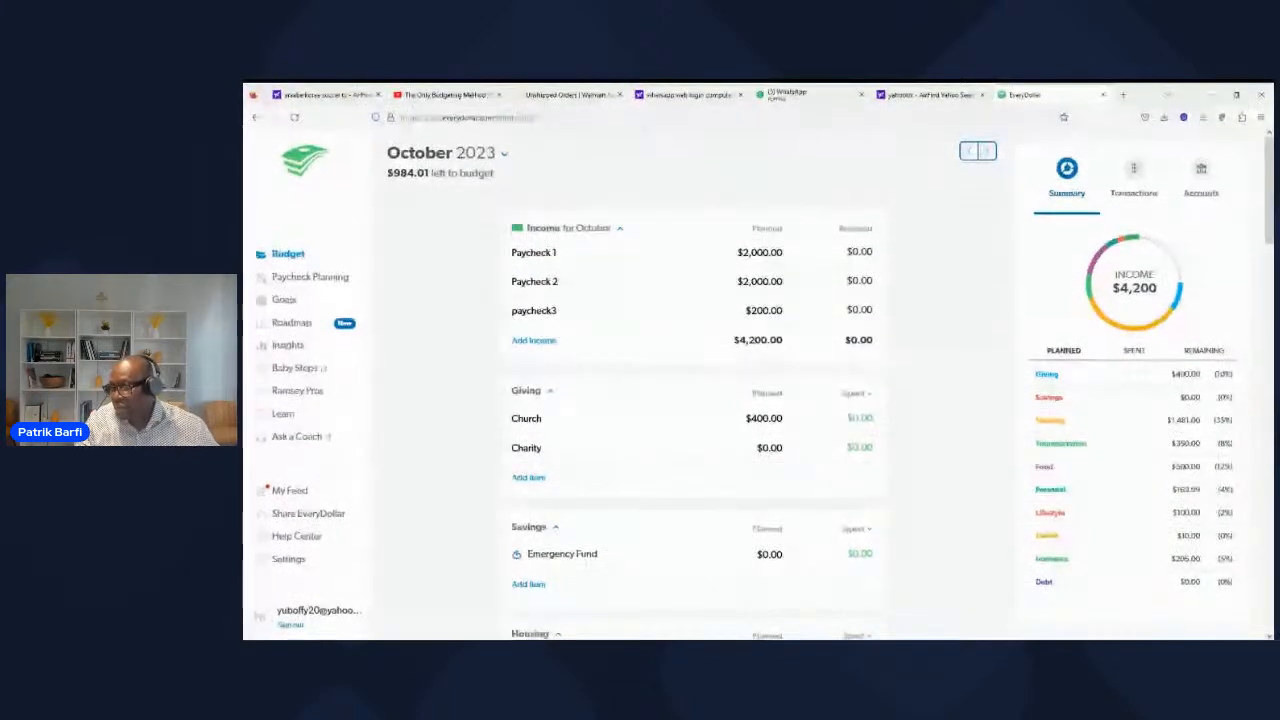
Step: Review the planned amounts in every category from Giving down to Debt against the summary, returning to Income
scroll(929, 462, "down", 3)
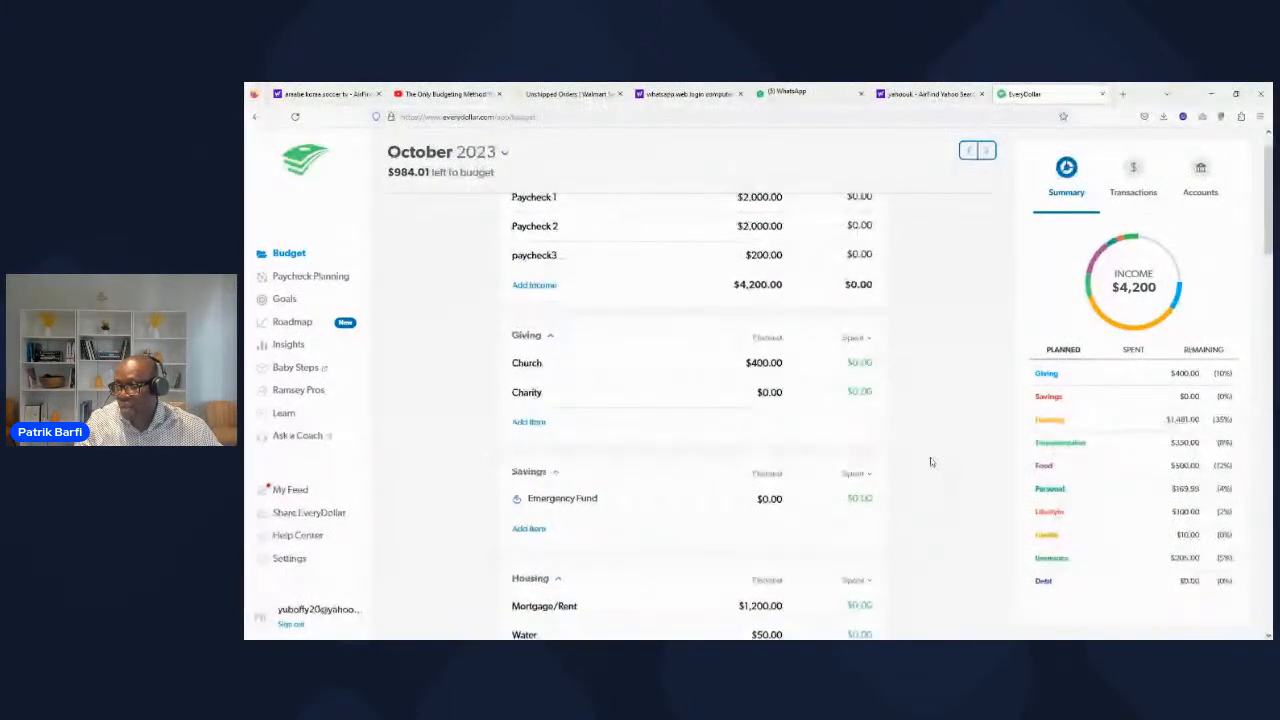
scroll(924, 464, "down", 3)
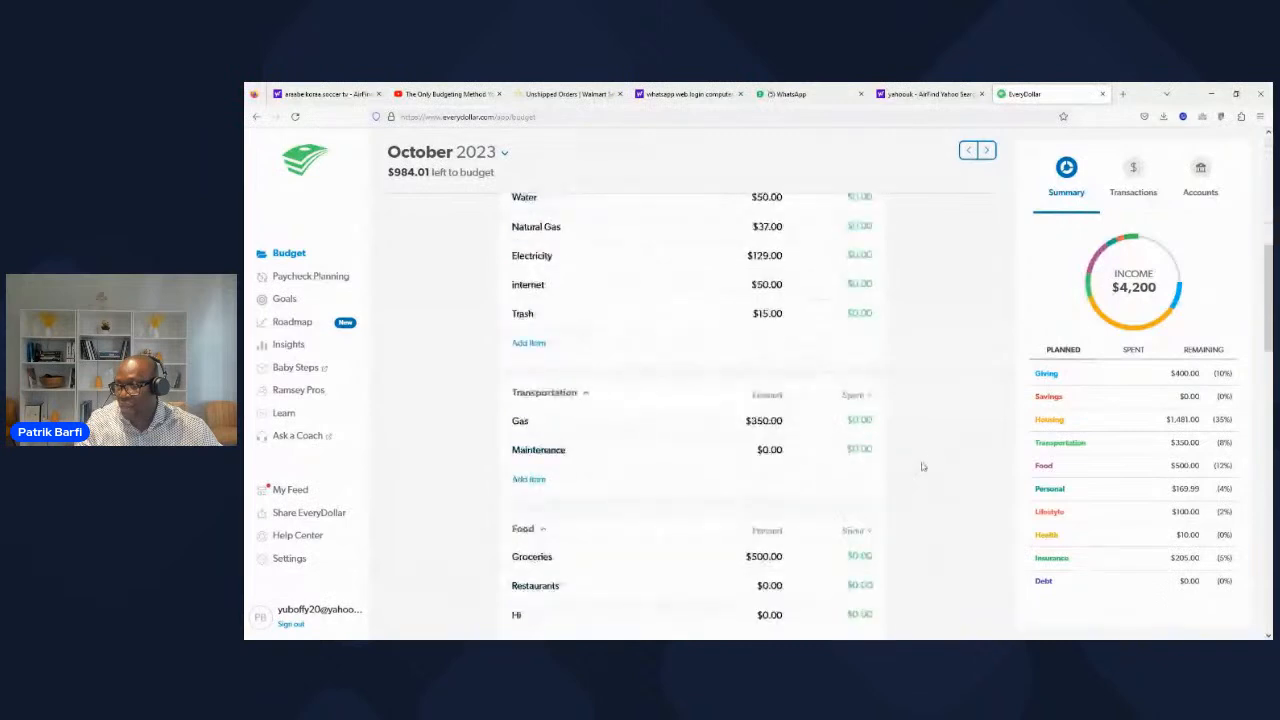
scroll(923, 466, "down", 2)
scroll(923, 468, "up", 1)
scroll(923, 472, "down", 1)
scroll(922, 474, "down", 6)
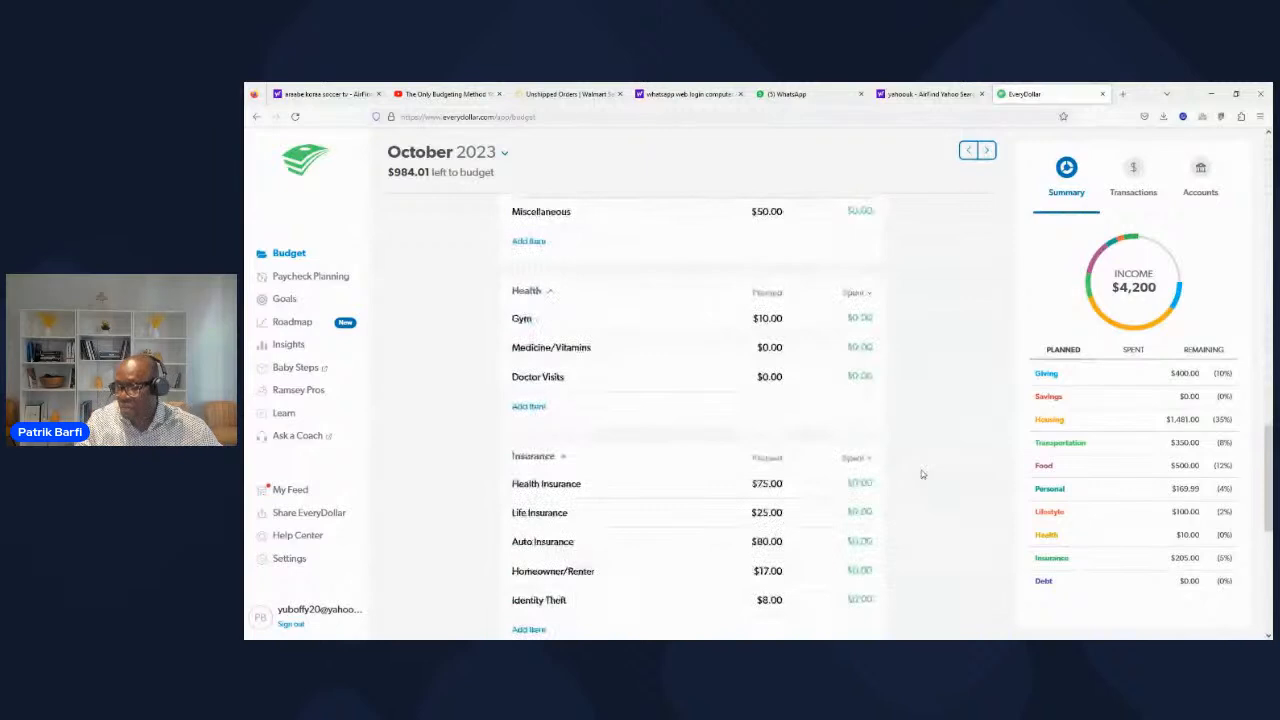
scroll(922, 474, "down", 1)
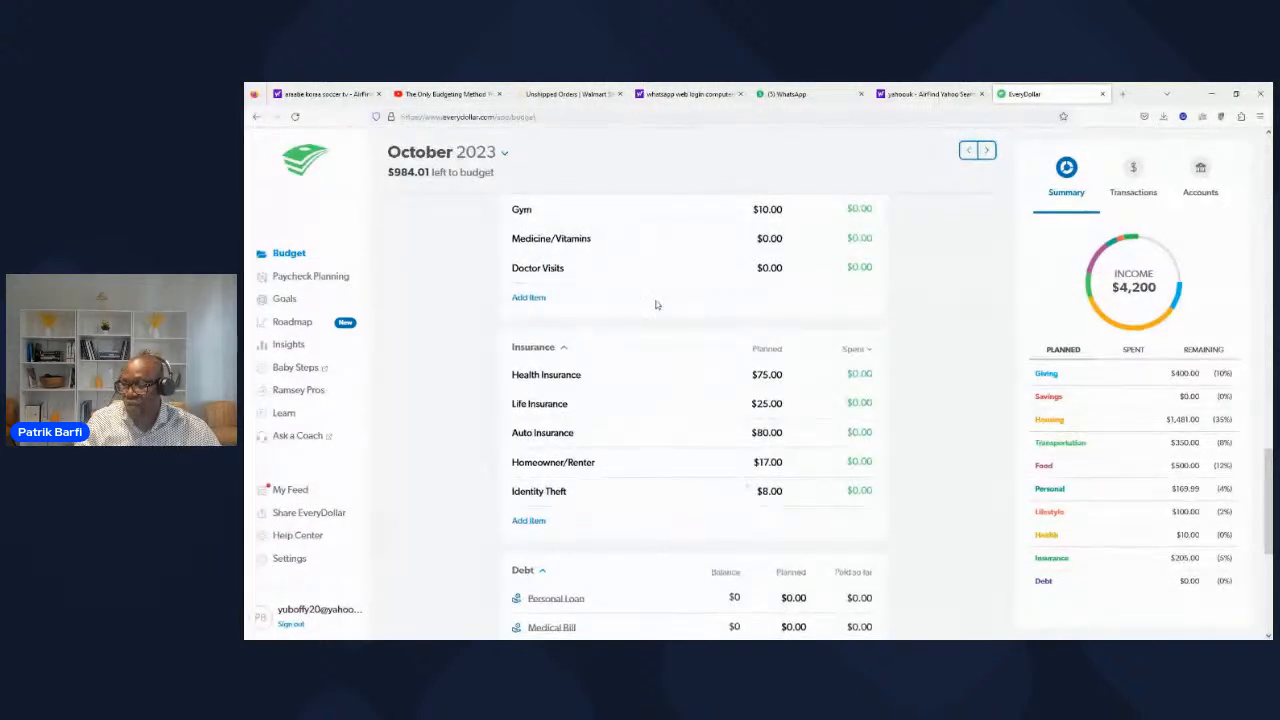
scroll(722, 330, "up", 5)
scroll(722, 330, "up", 10)
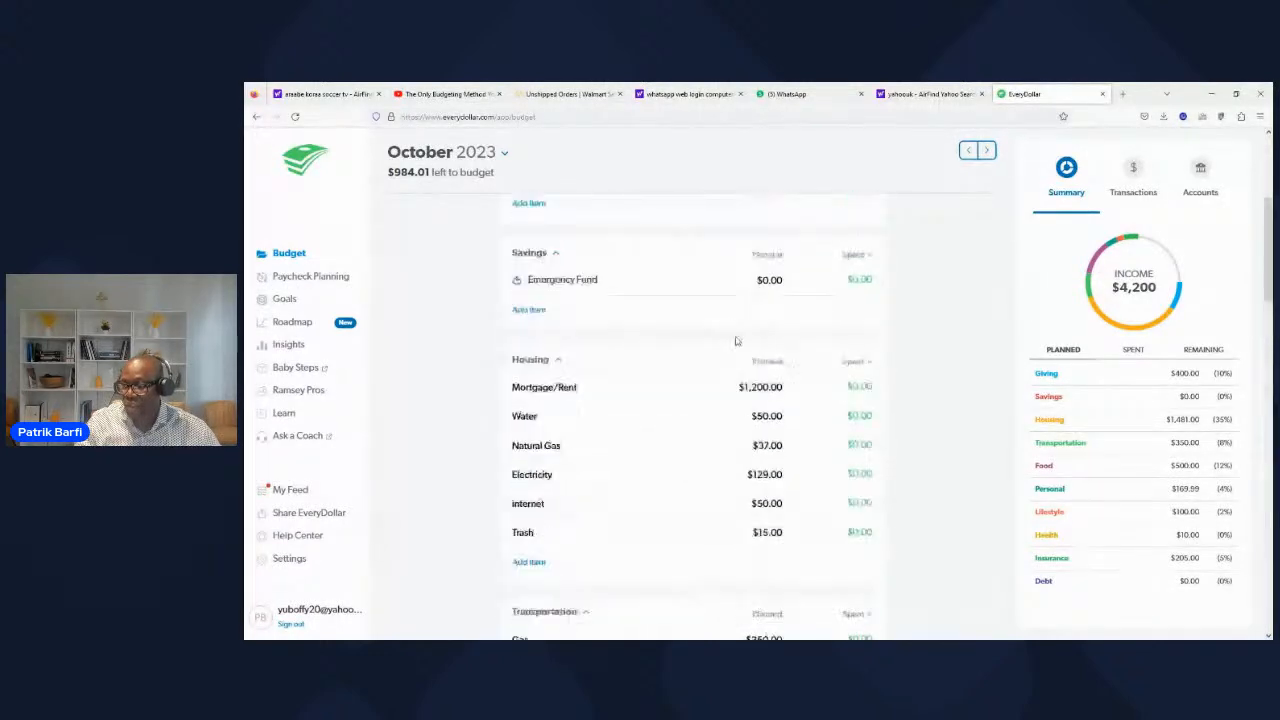
Step: Clear the planned amount for paycheck3 so it is $0
left_click(759, 309)
key("BackSpace")
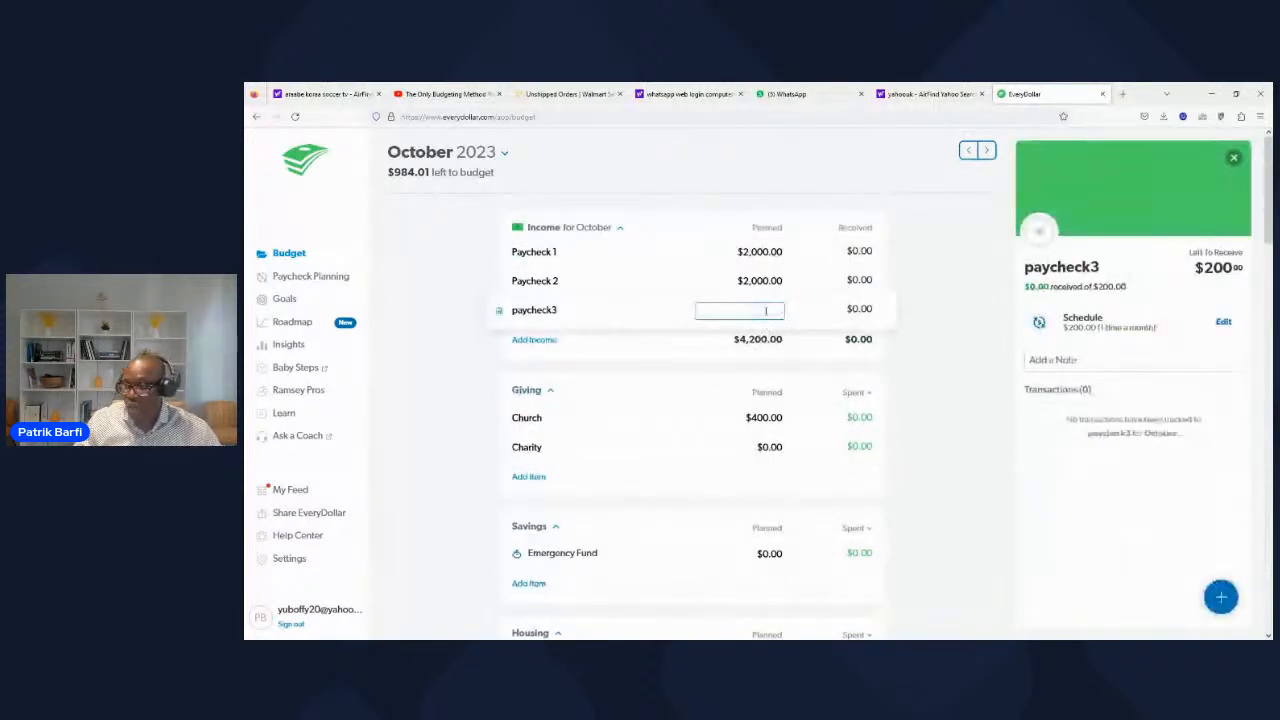
left_click(673, 365)
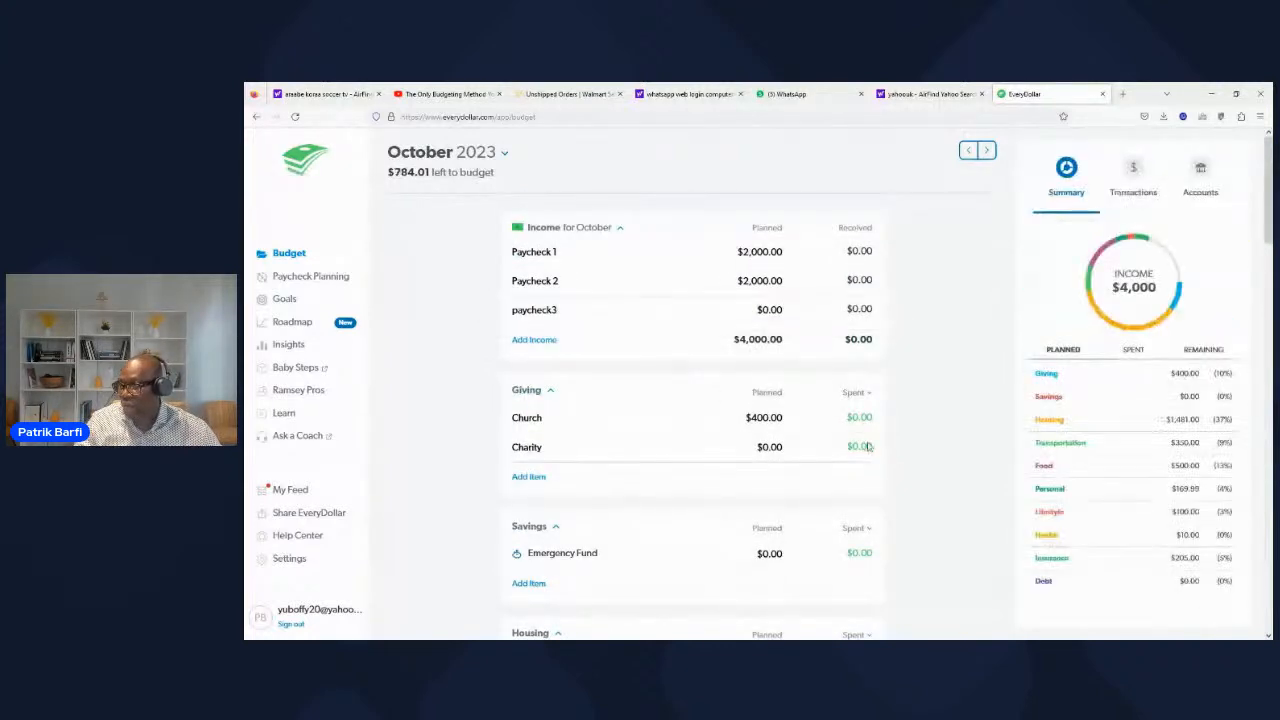
Step: Start a new debt in the Debt category, naming it cc1 with Credit Card as its debt type
scroll(1085, 573, "down", 15)
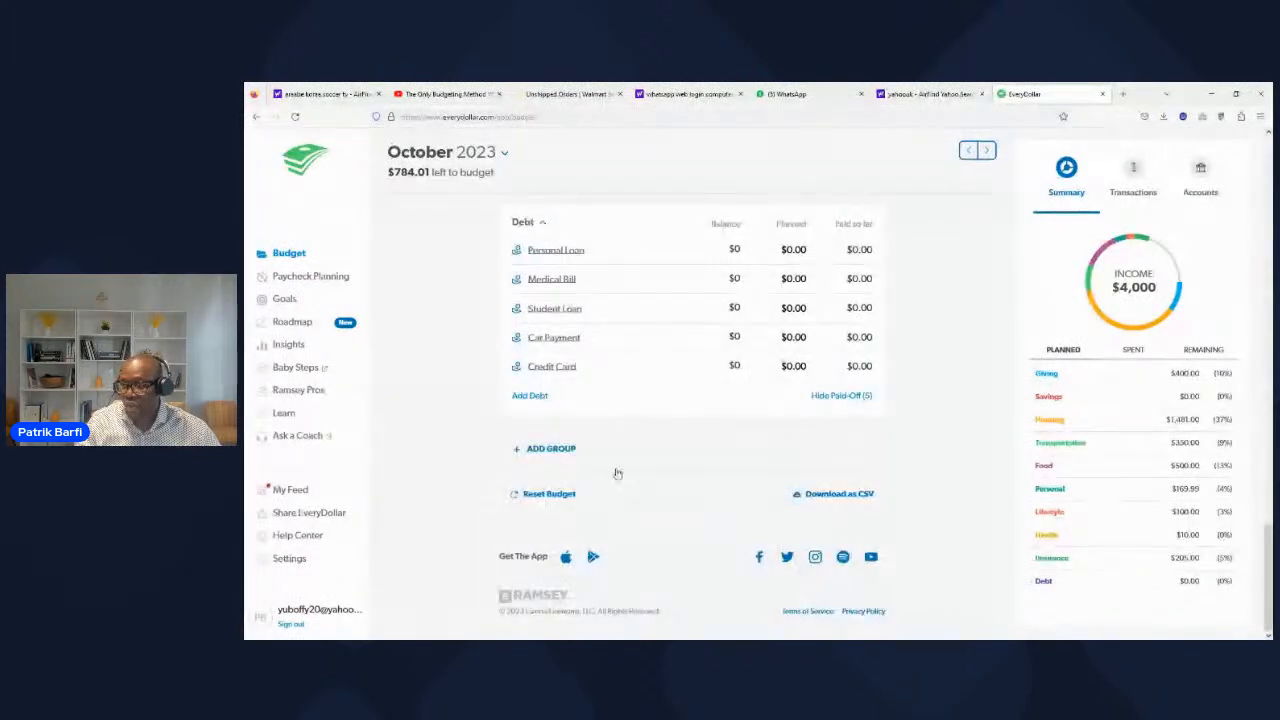
left_click(528, 396)
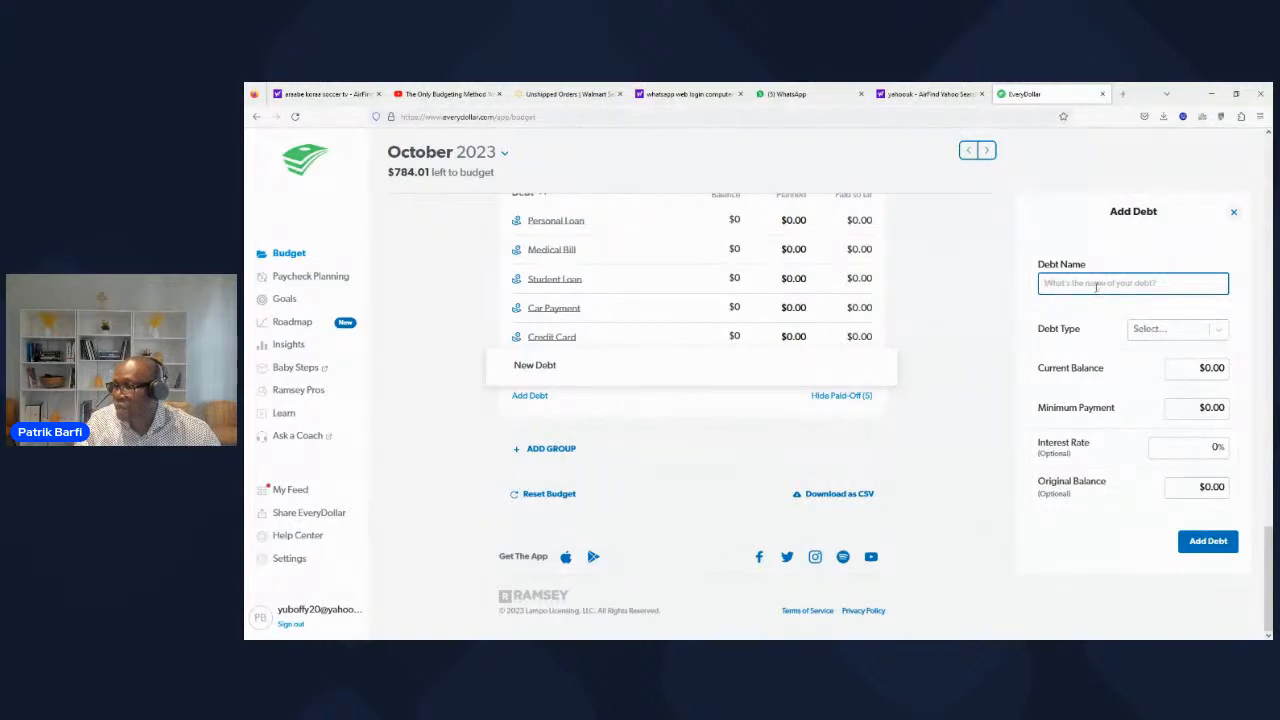
scroll(1096, 287, "up", 1)
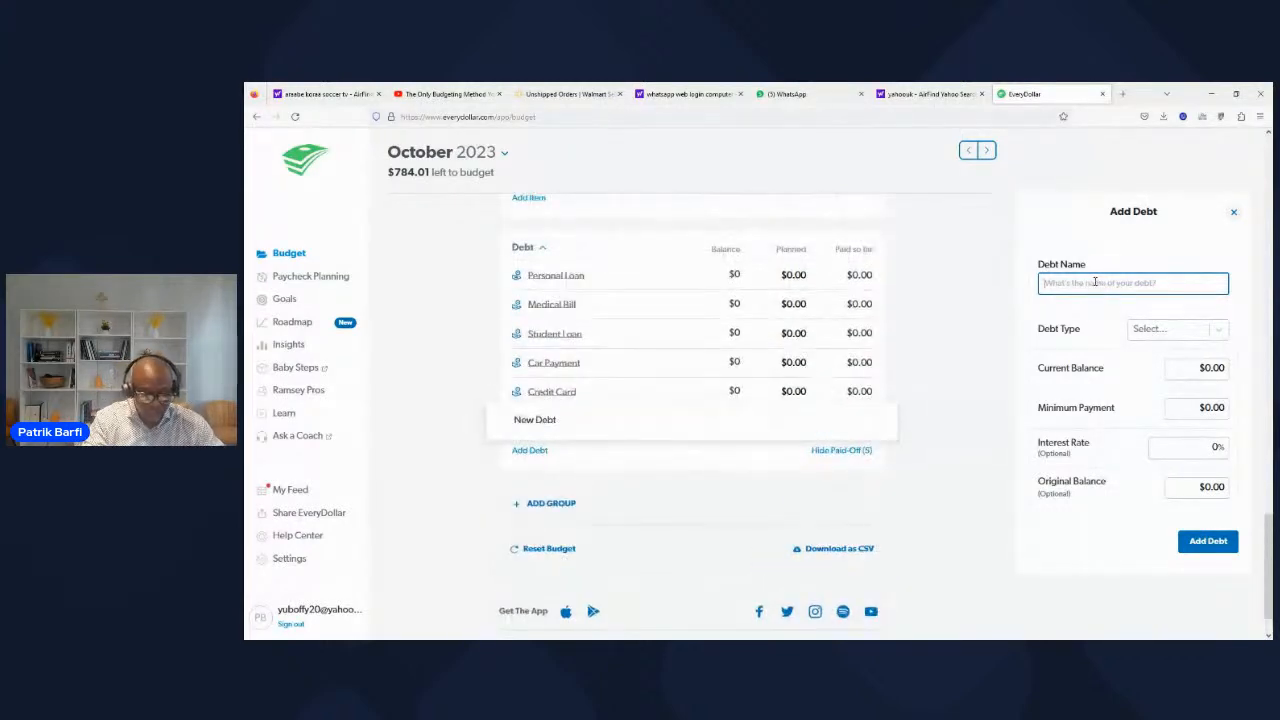
type("c")
type("cc")
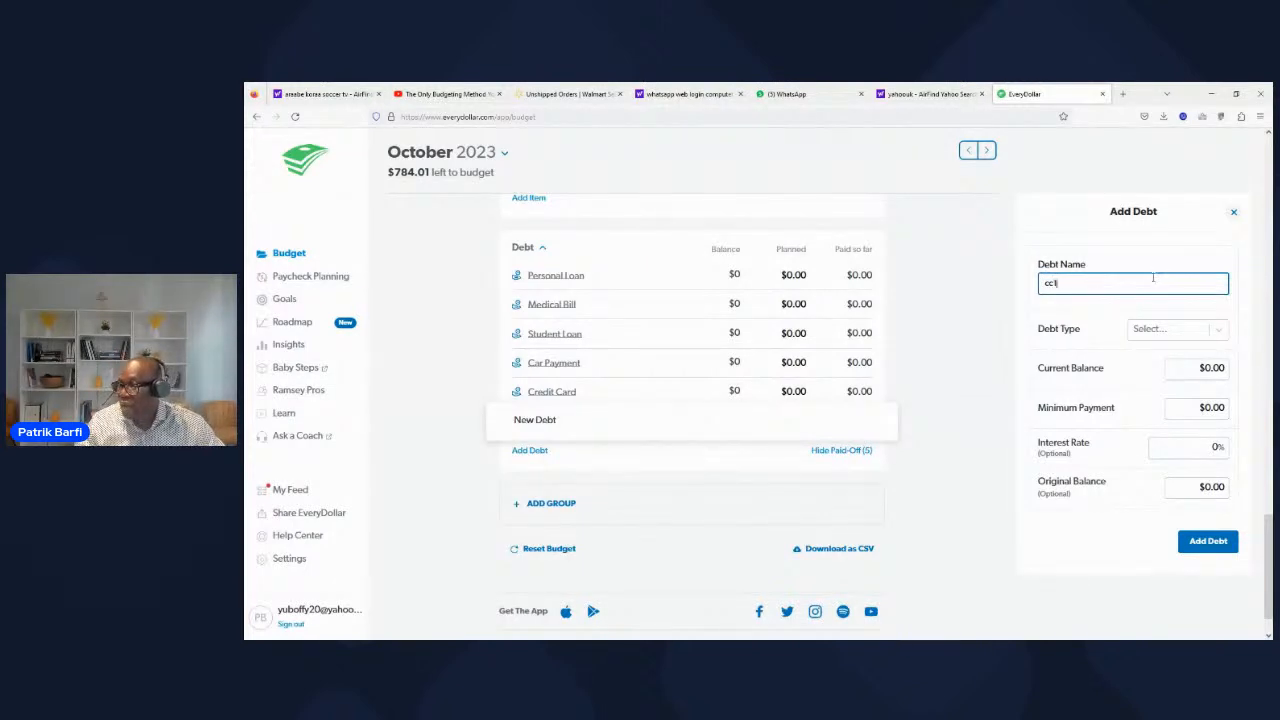
left_click(1163, 330)
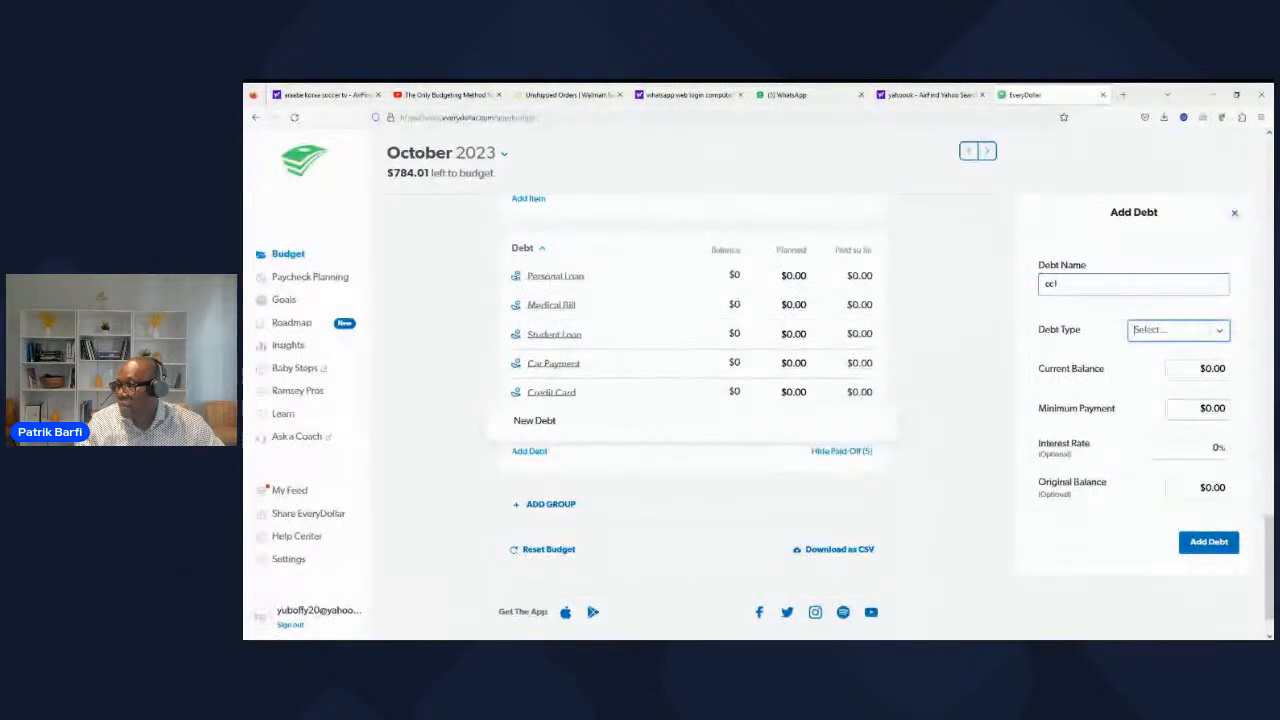
left_click(1162, 358)
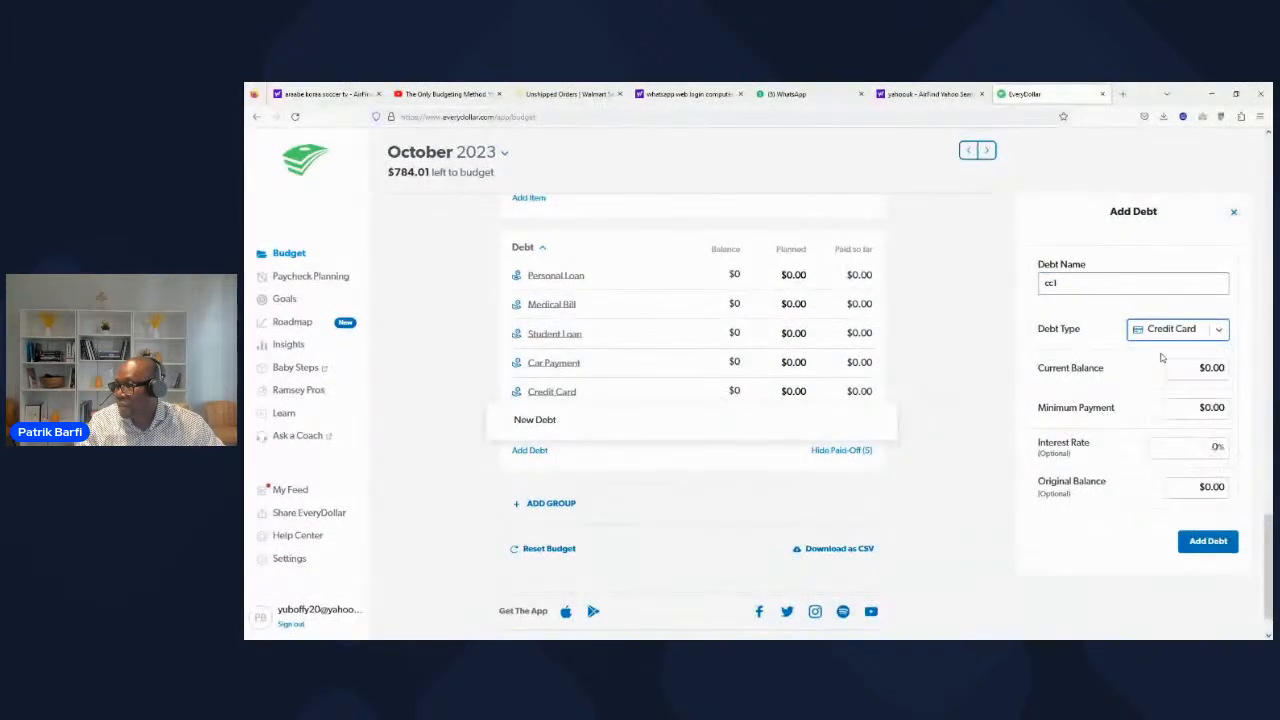
Step: Give the cc1 debt a current balance of $2,000 and a minimum payment of $75, and add it to the budget
left_click(1203, 410)
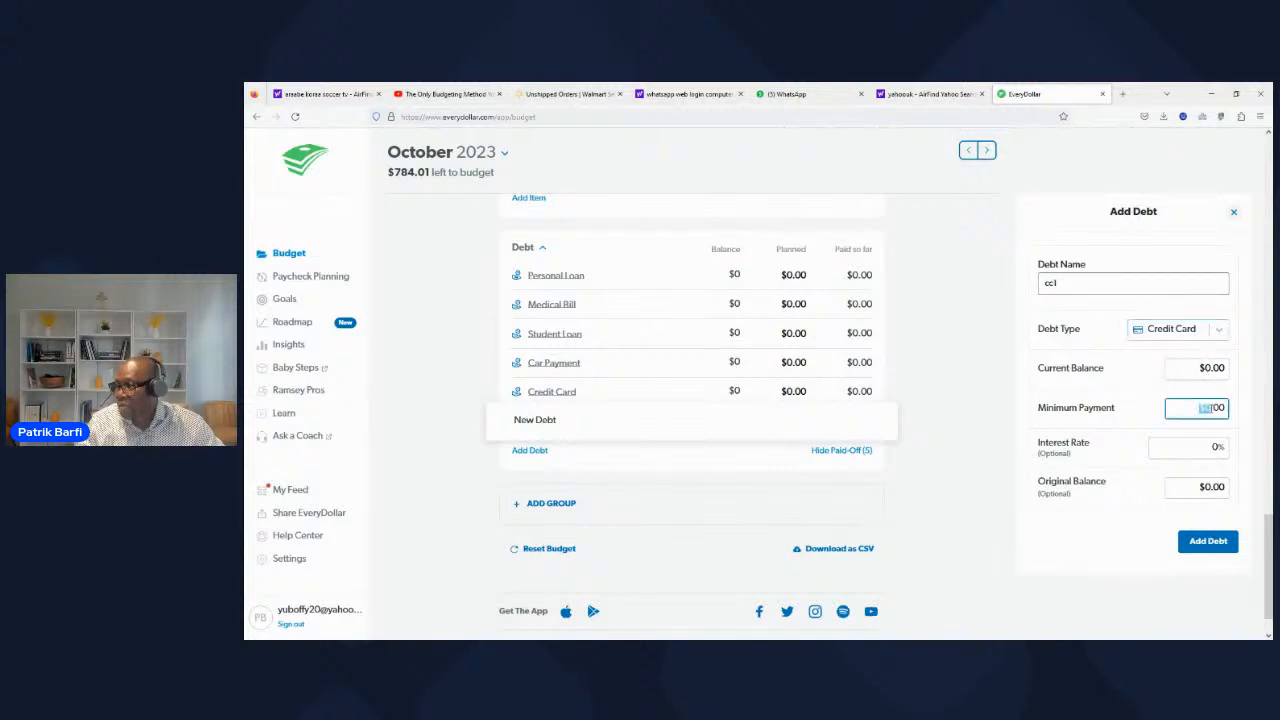
left_click(1217, 366)
type("2000")
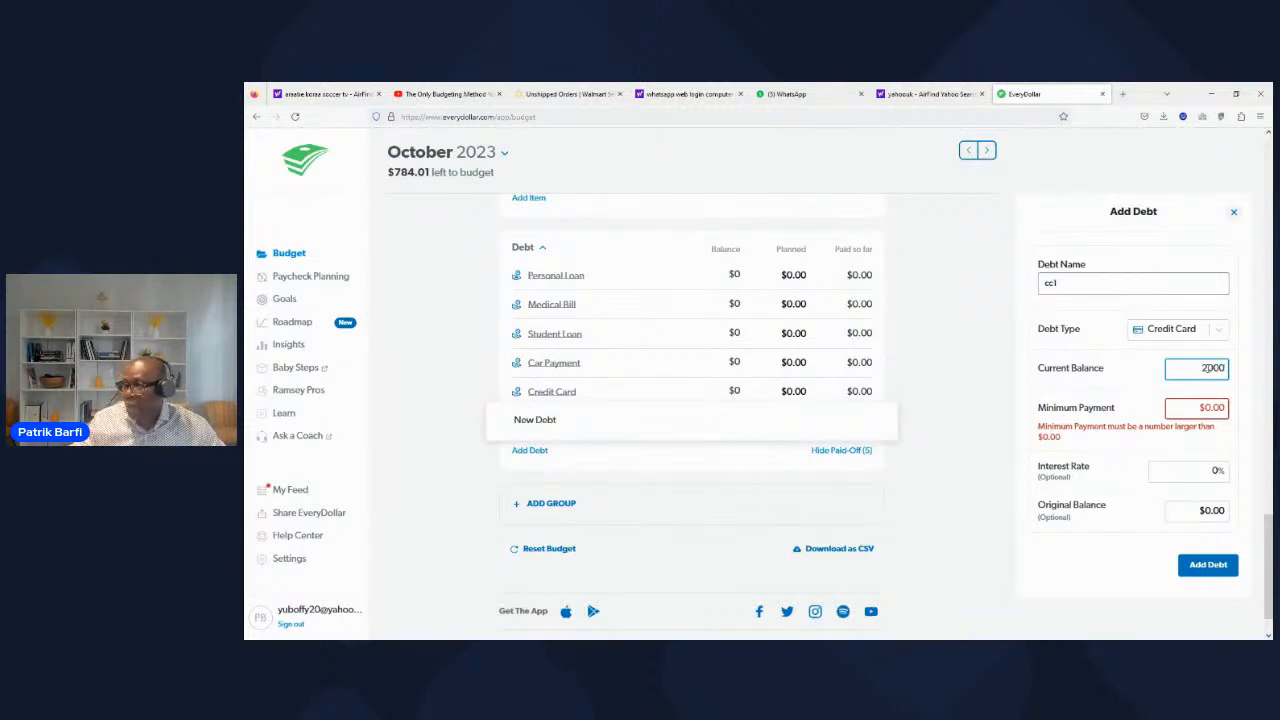
left_click(1219, 410)
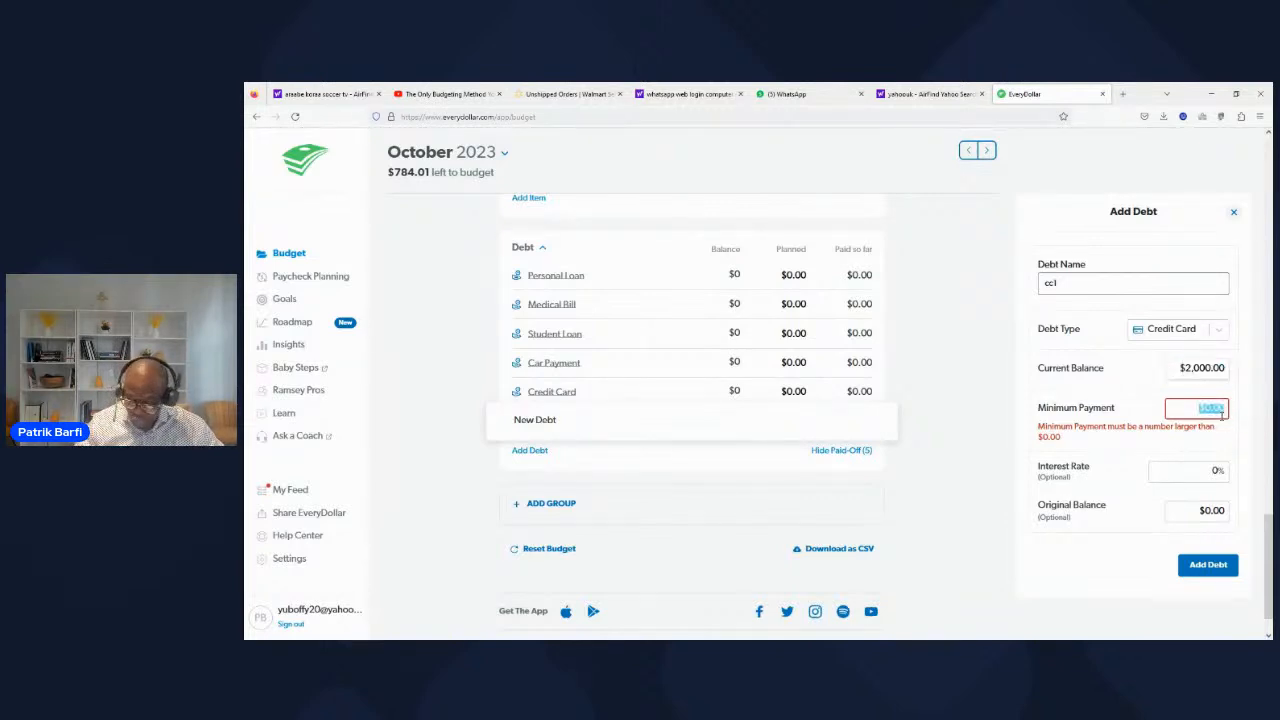
type("75")
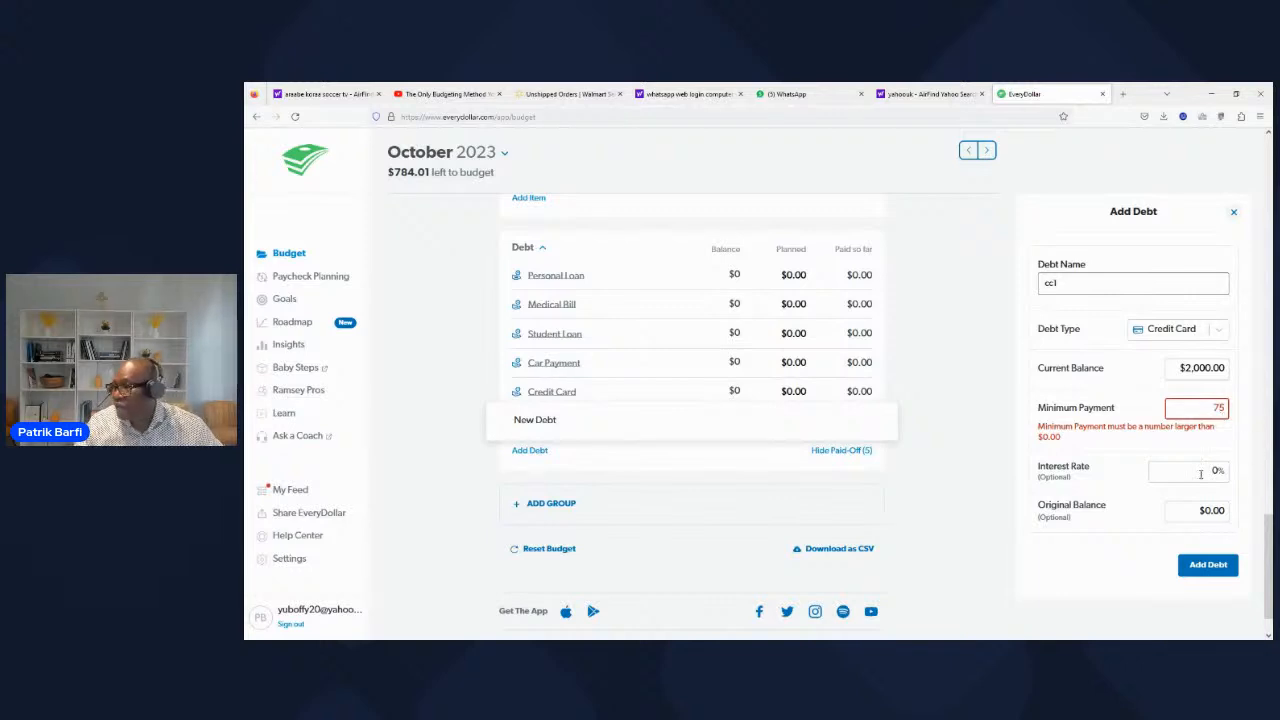
left_click(1136, 460)
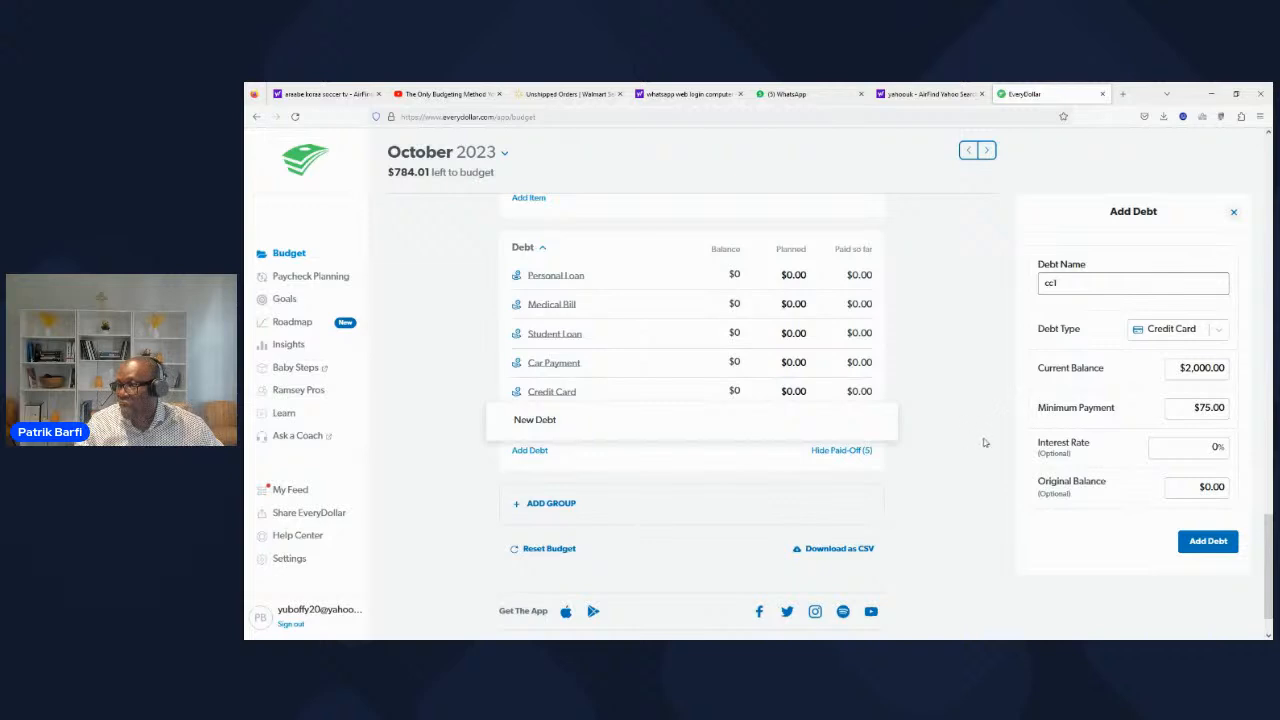
left_click(1070, 283)
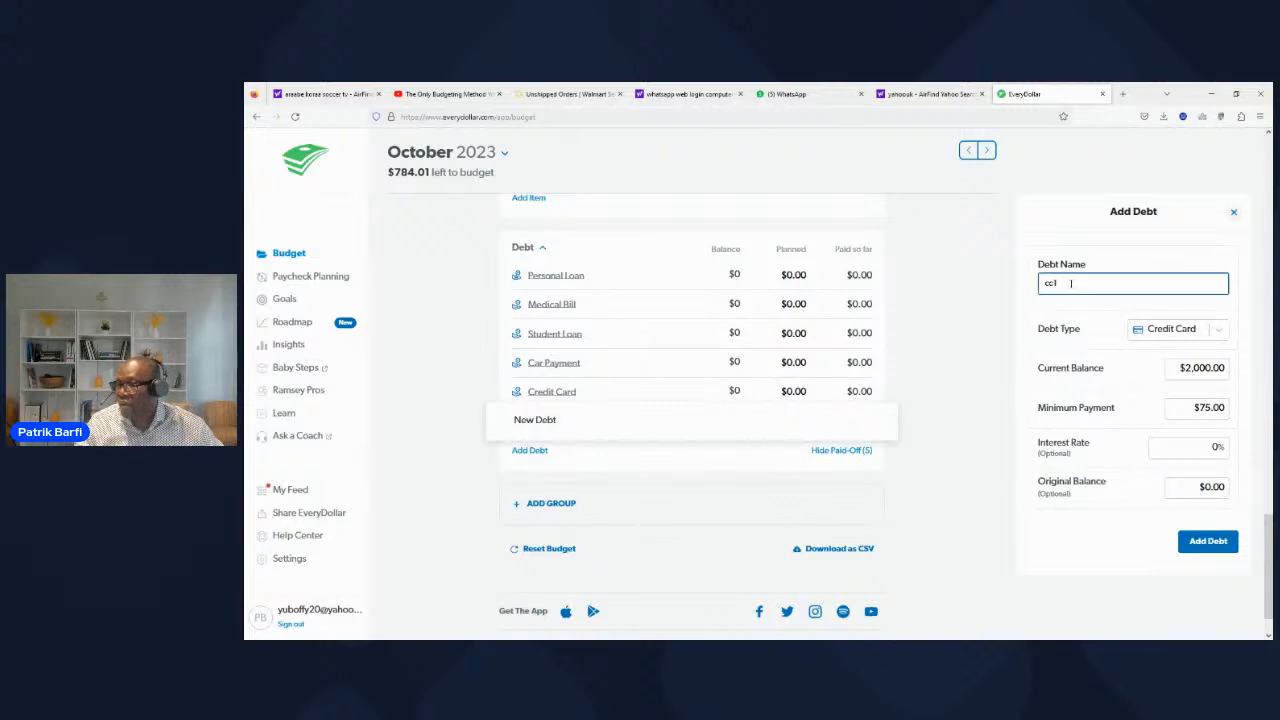
left_click(1210, 545)
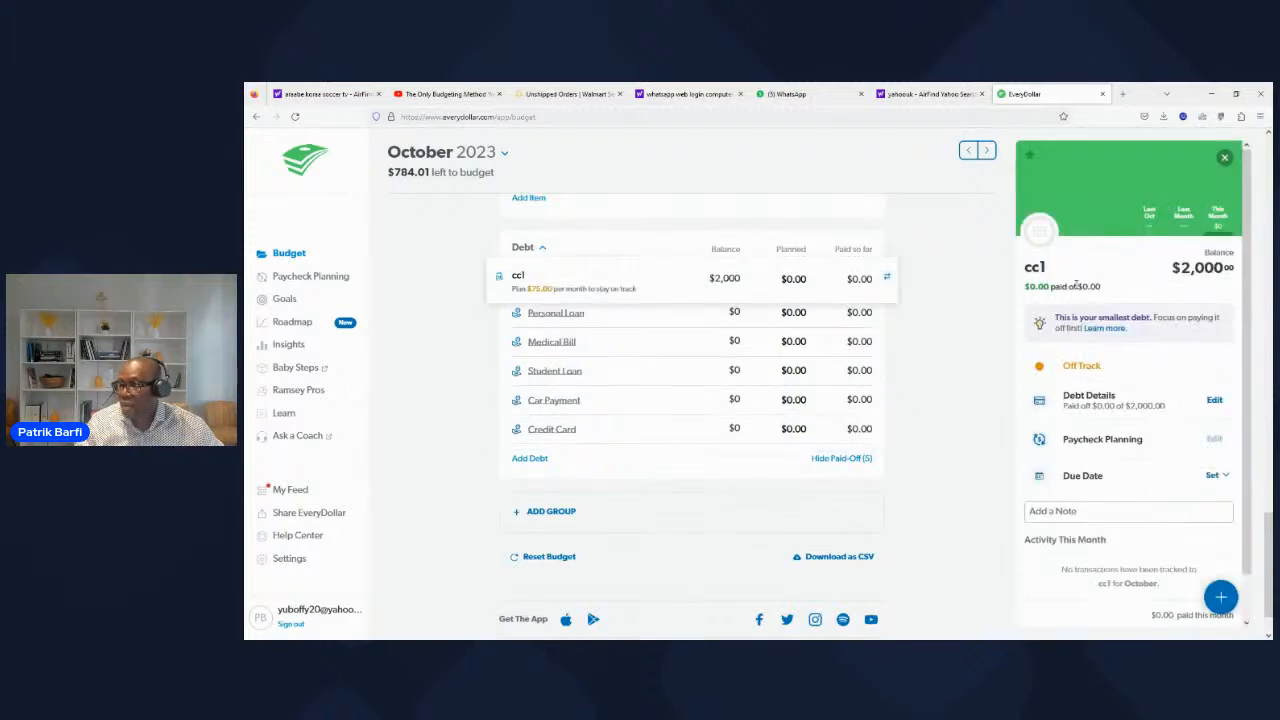
left_click(1086, 511)
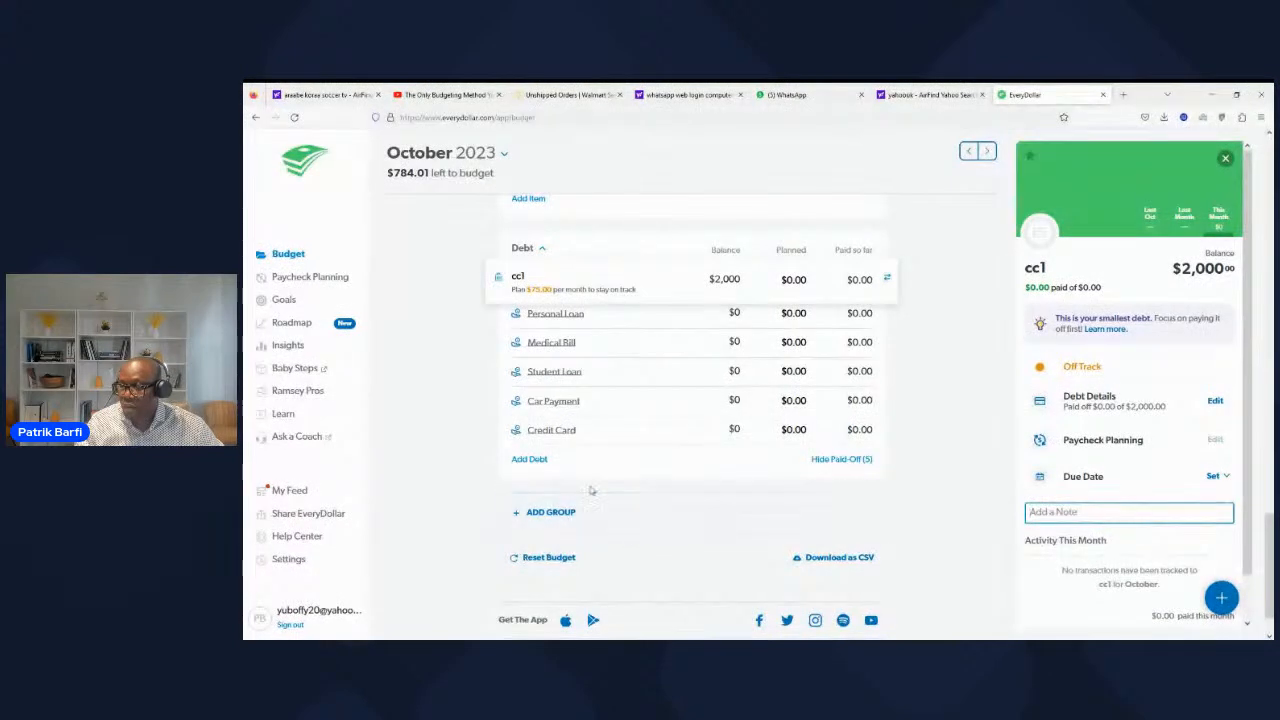
Step: Start another new debt in the Debt category, naming it cc2 with Credit Card as its debt type
left_click(540, 461)
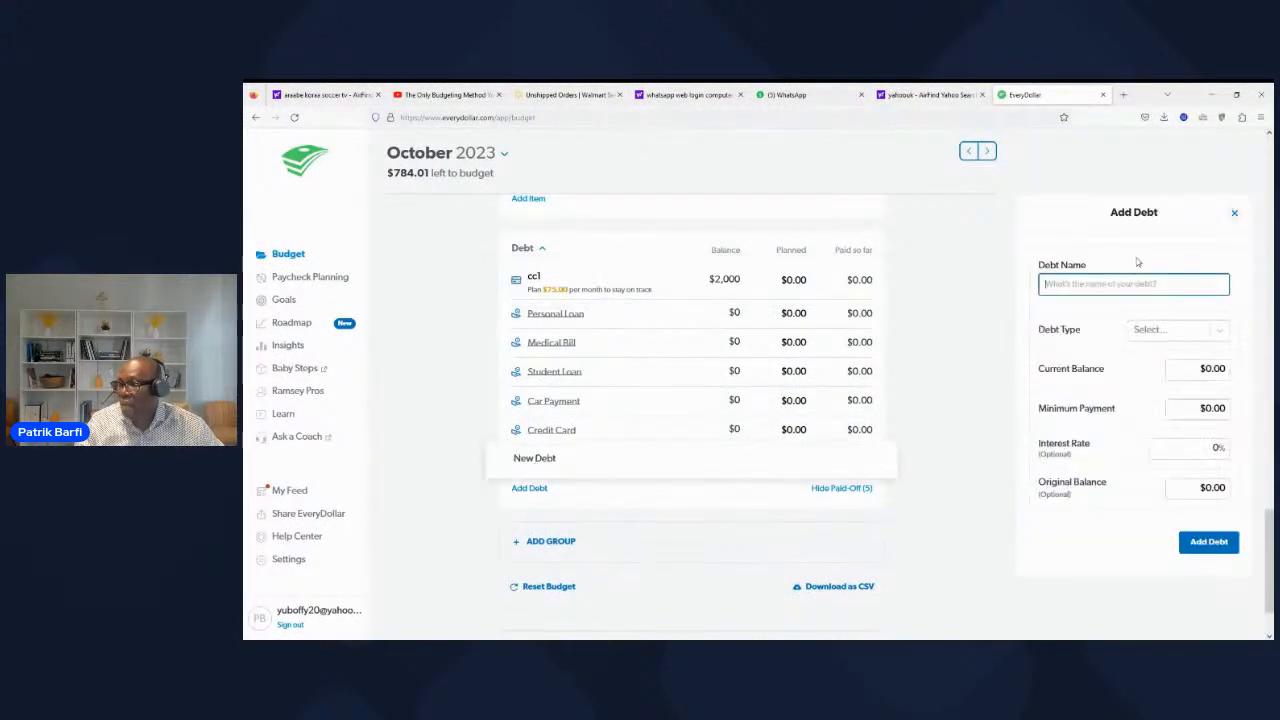
left_click(1102, 286)
type("cc2")
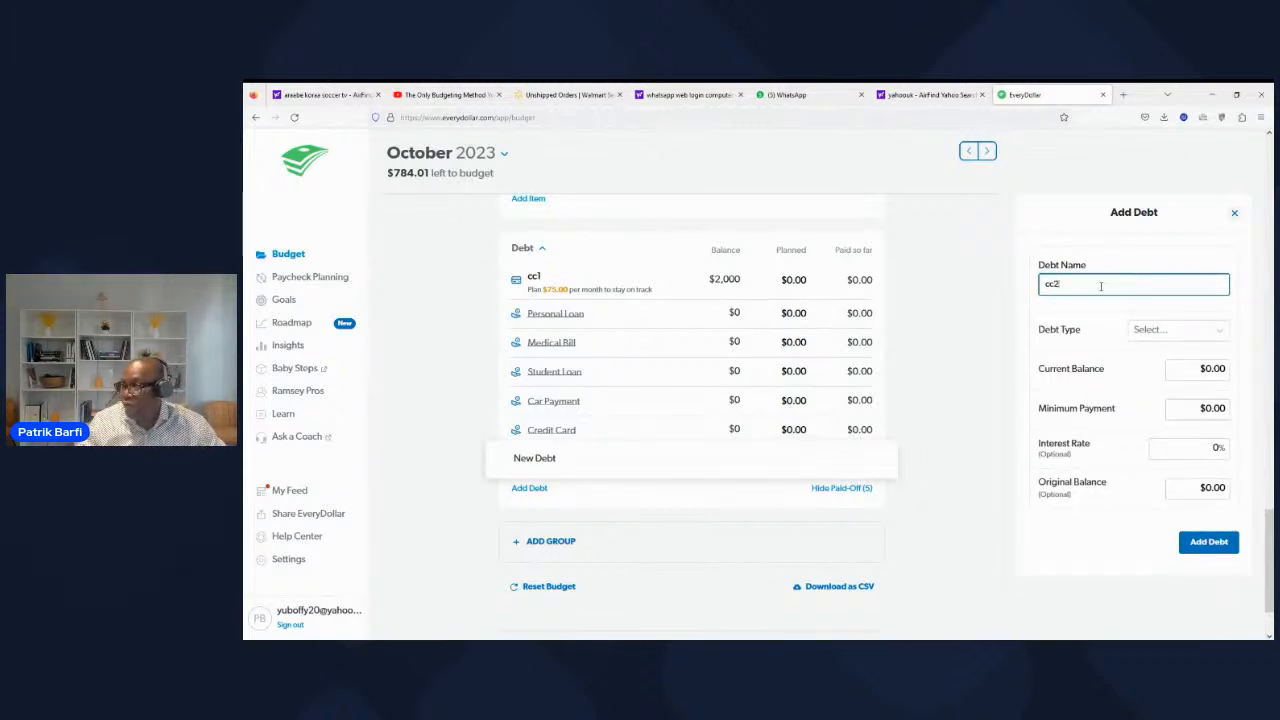
left_click(1157, 333)
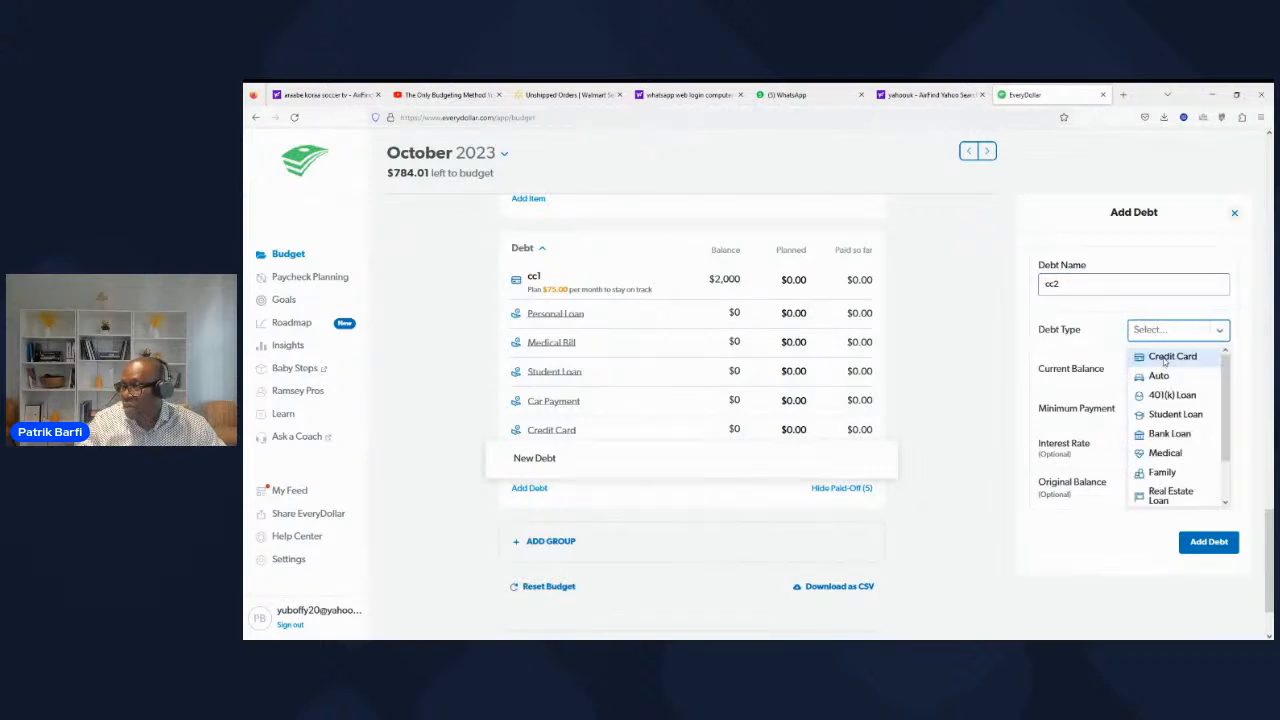
left_click(1166, 358)
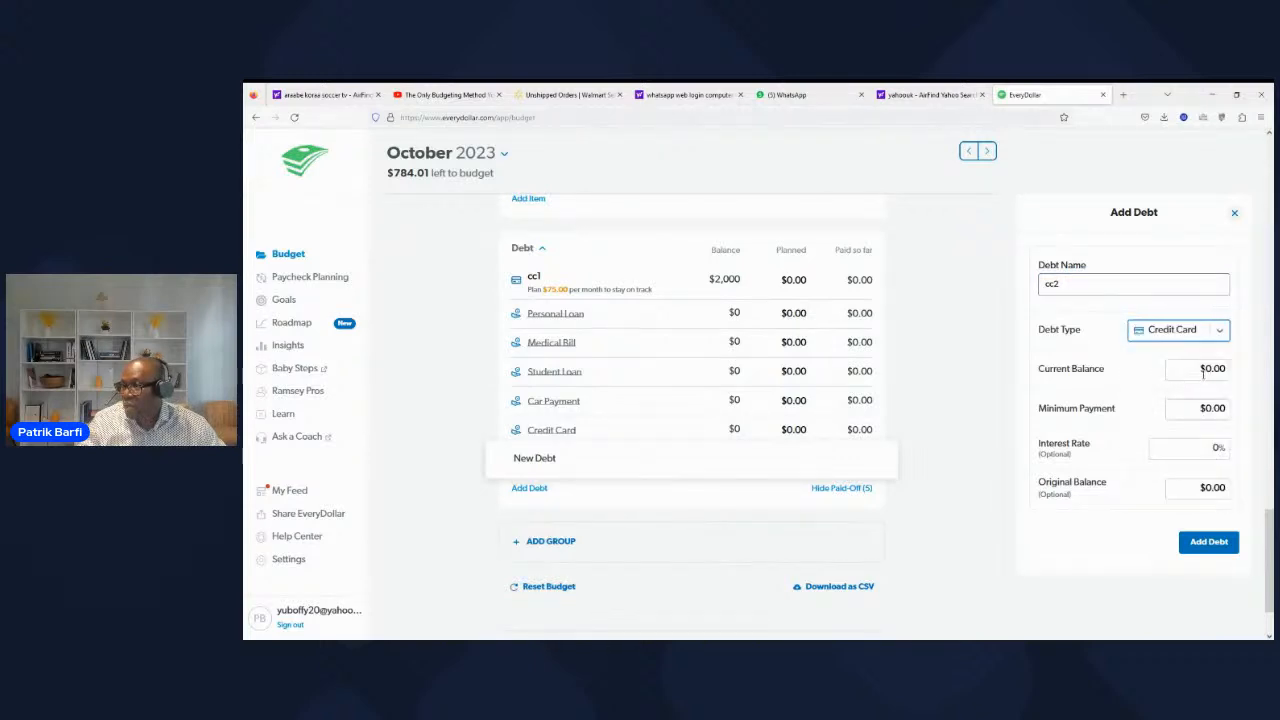
Step: Give the cc2 debt a current balance of $3,000 and a minimum payment of $100, and add it to the budget
left_click(1201, 372)
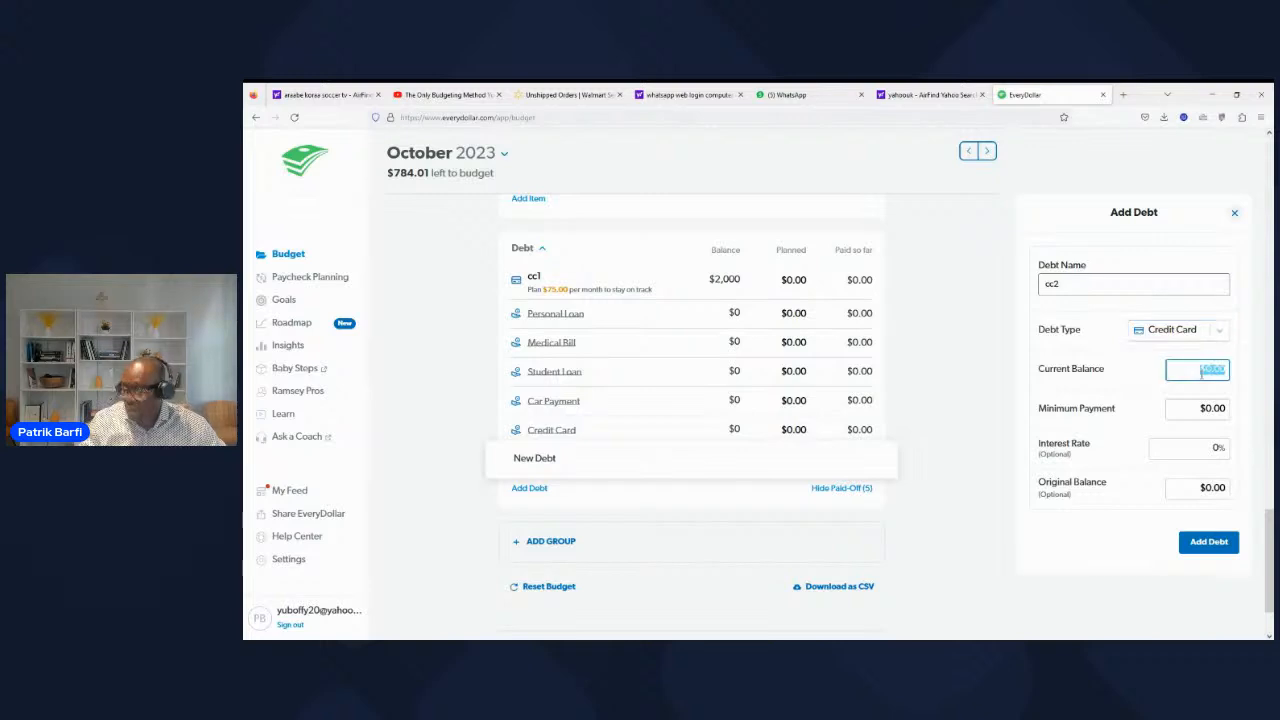
type("3000")
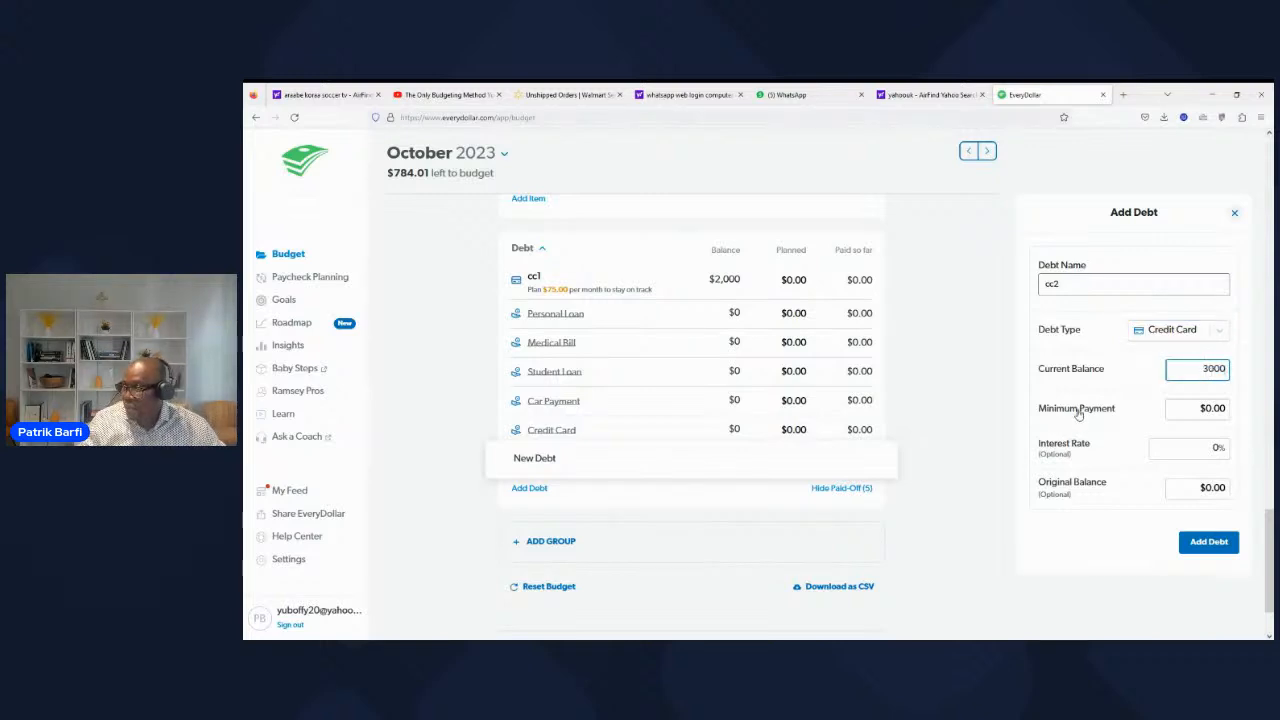
left_click(1210, 408)
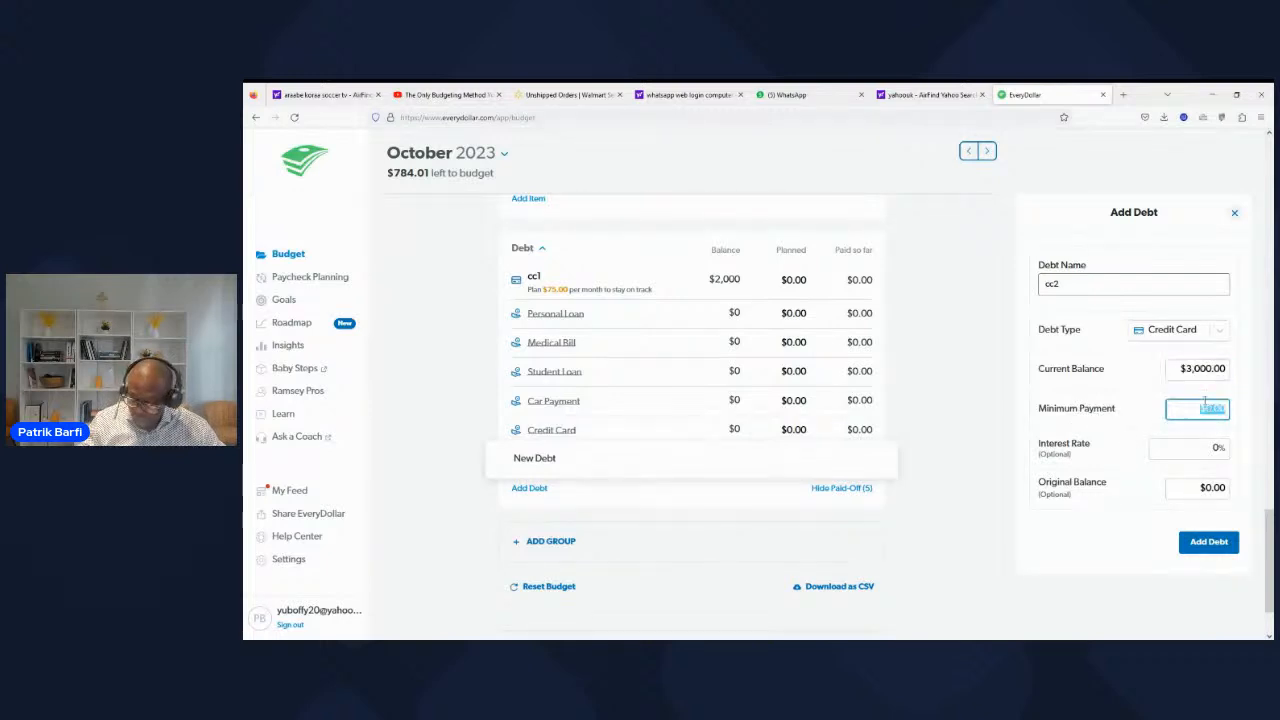
type("100")
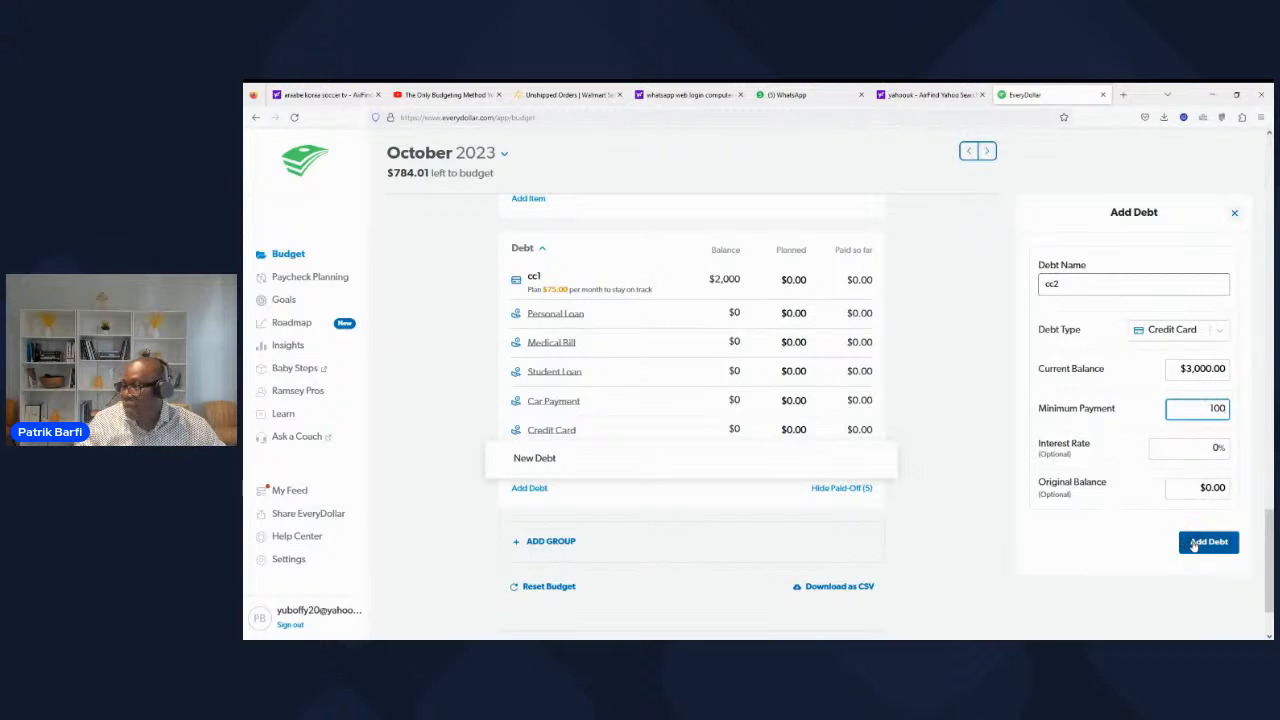
left_click(1194, 544)
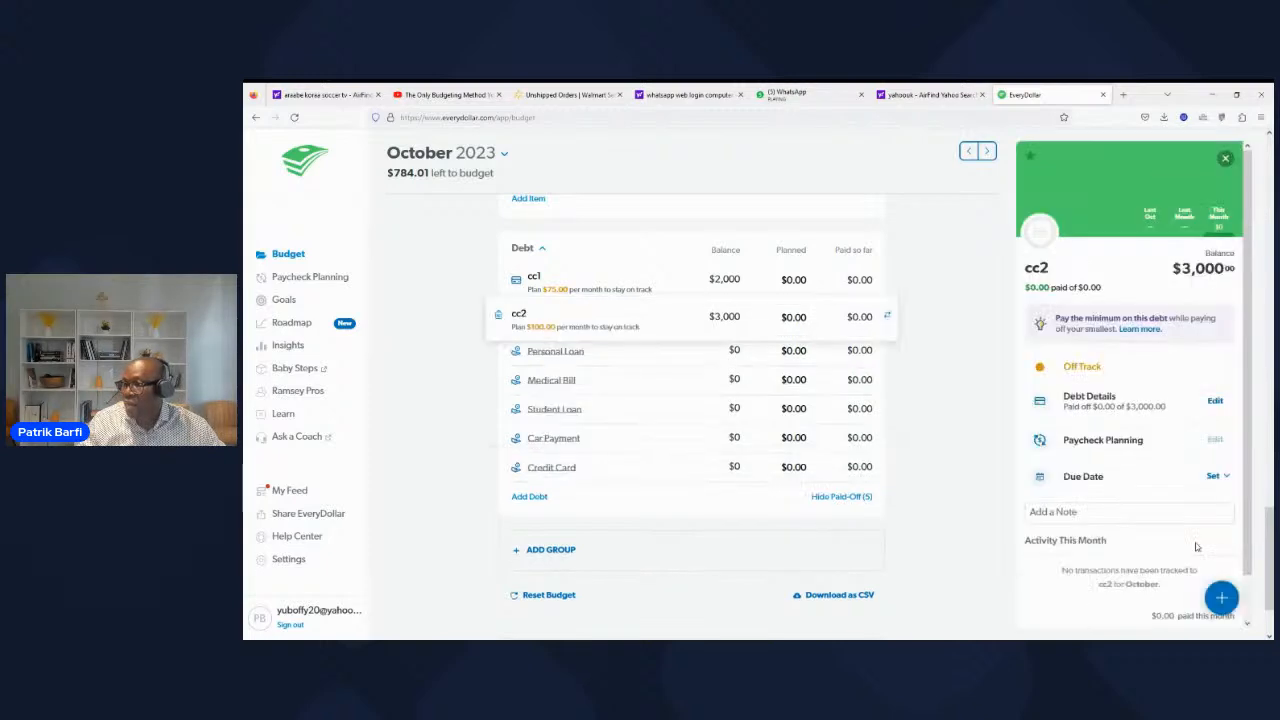
Step: Start a new debt named student loan 1 with Student Loan as its debt type
left_click(531, 497)
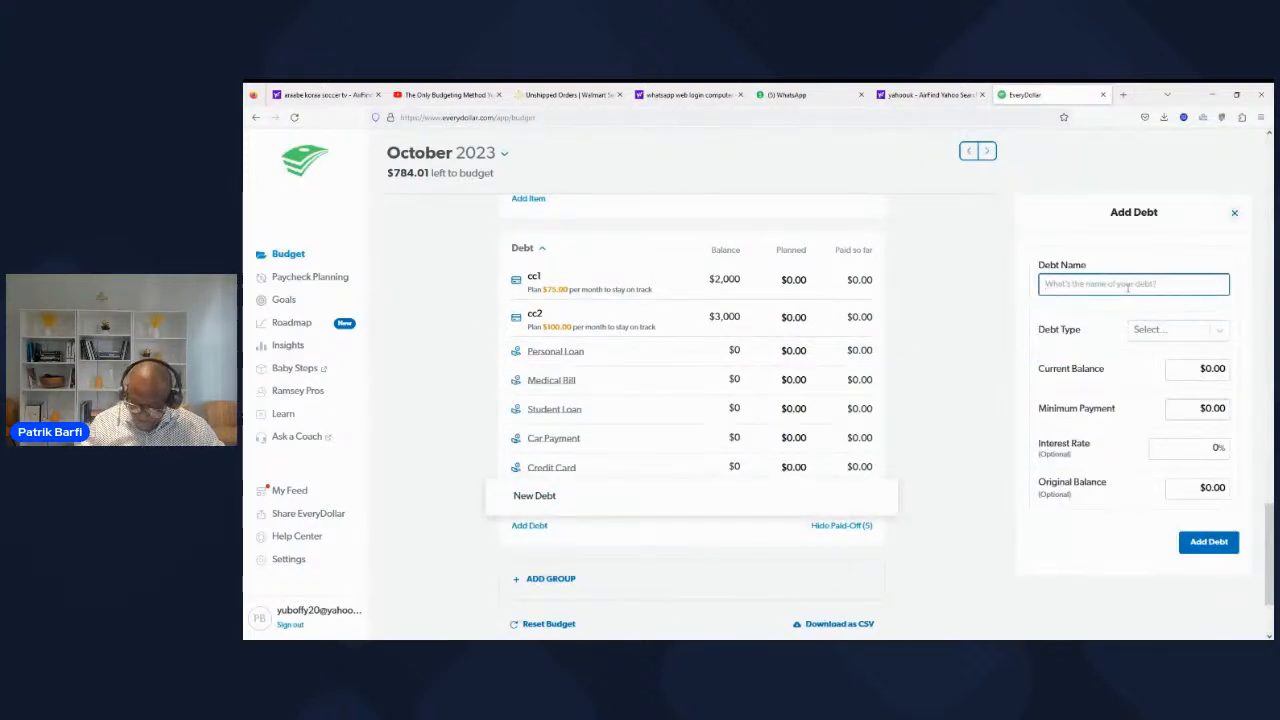
type("s")
type("tusd")
type("ent")
type(" lon")
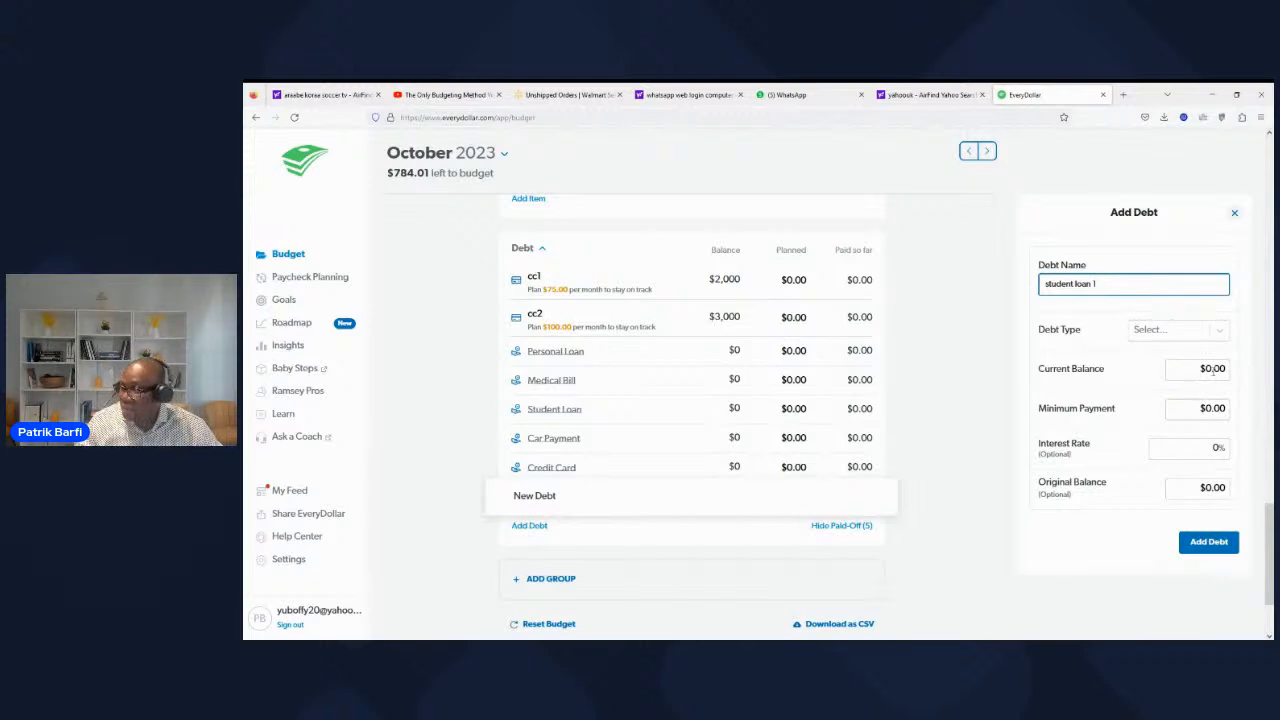
left_click(1214, 334)
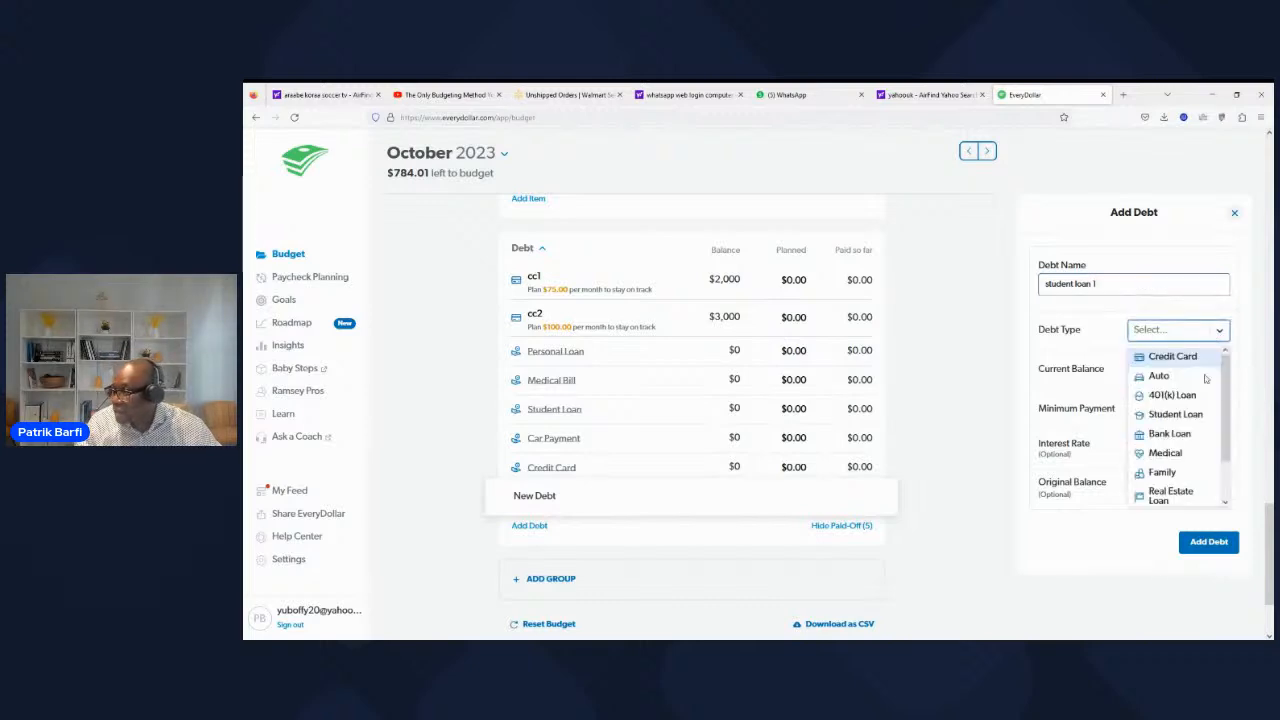
left_click(1200, 414)
Step: Give student loan 1 a current balance of $8,000 and a minimum payment of $130, and add it to the budget
left_click(1212, 369)
type("300")
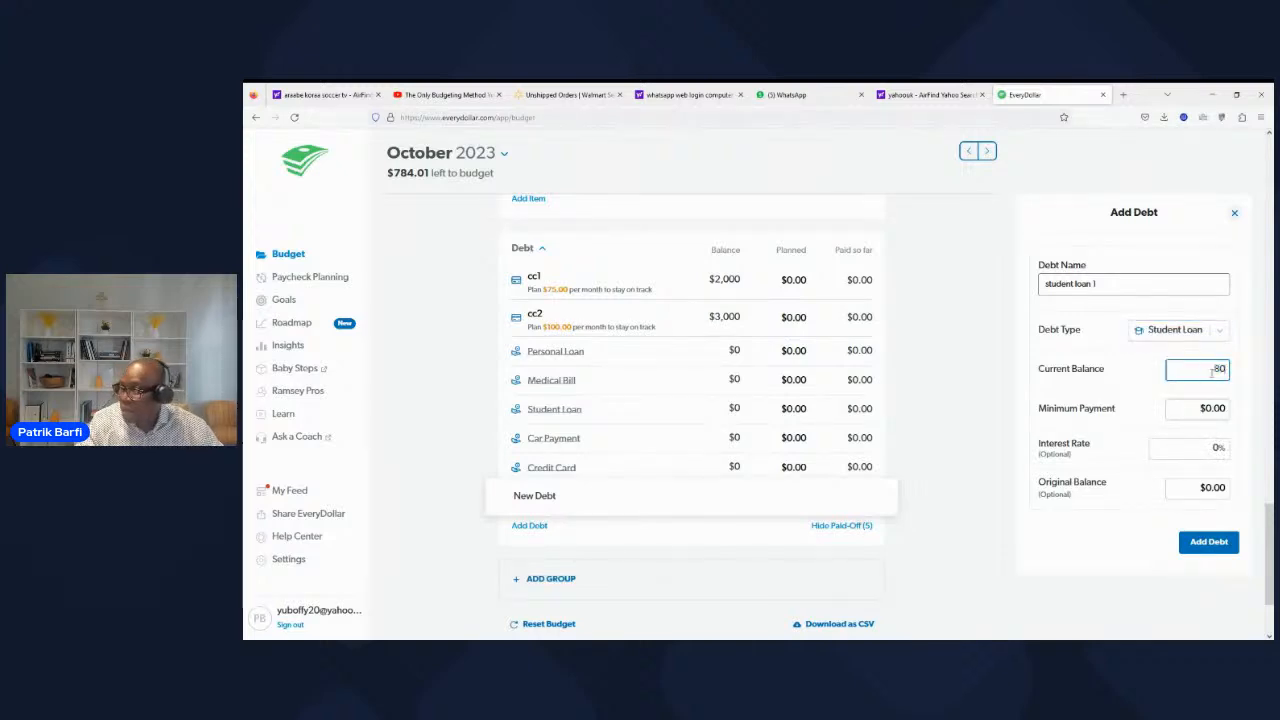
left_click(1203, 409)
type("130")
left_click(1149, 558)
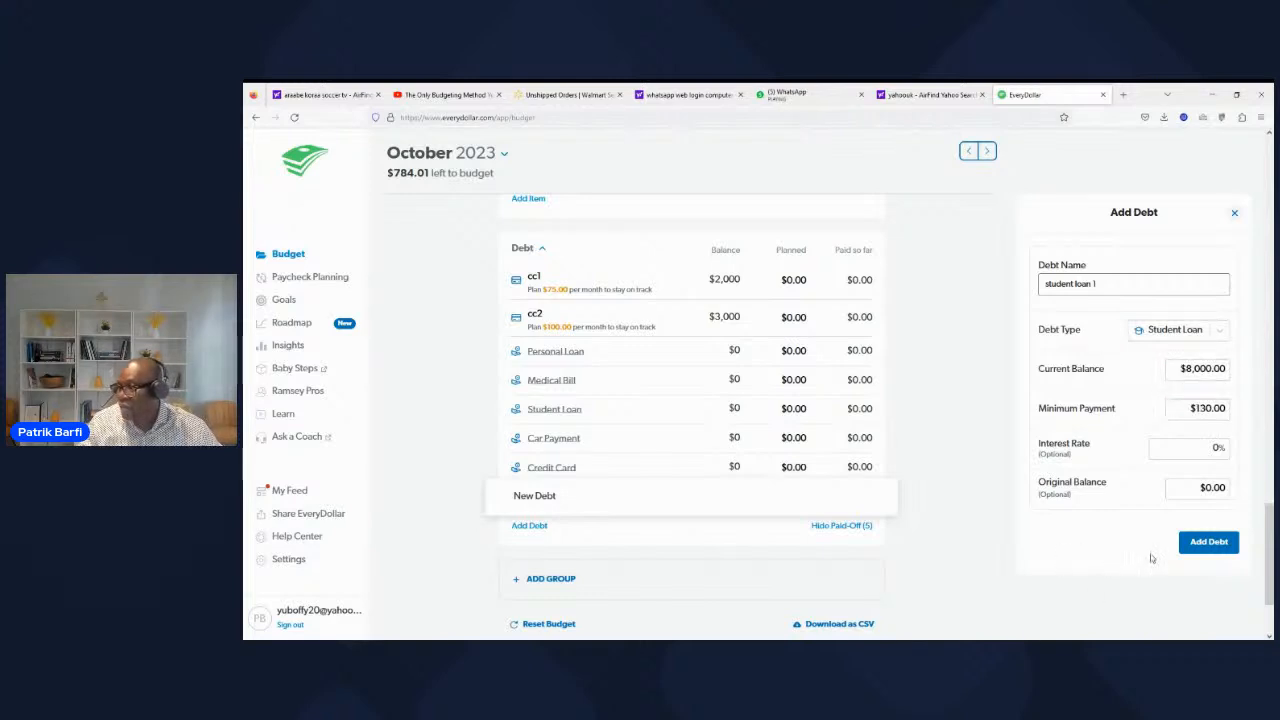
left_click(1212, 545)
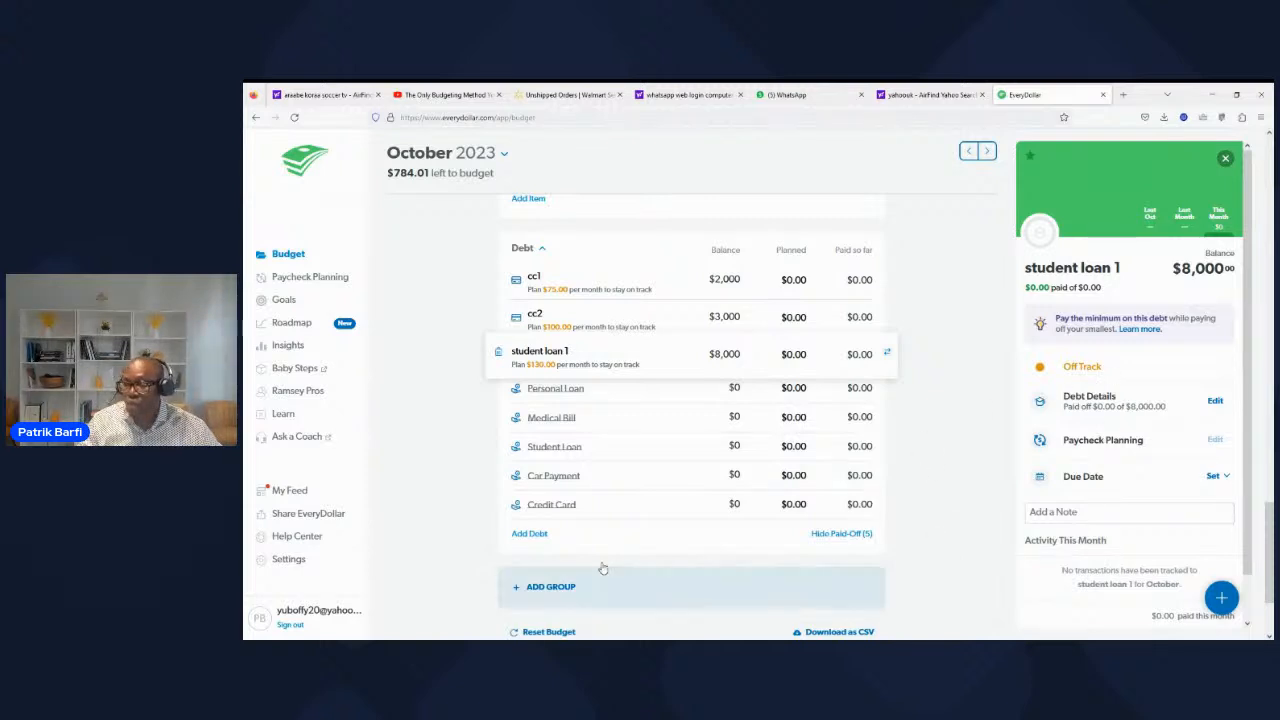
Step: Start a new debt named student loan 2 with Student Loan as its debt type
left_click(520, 538)
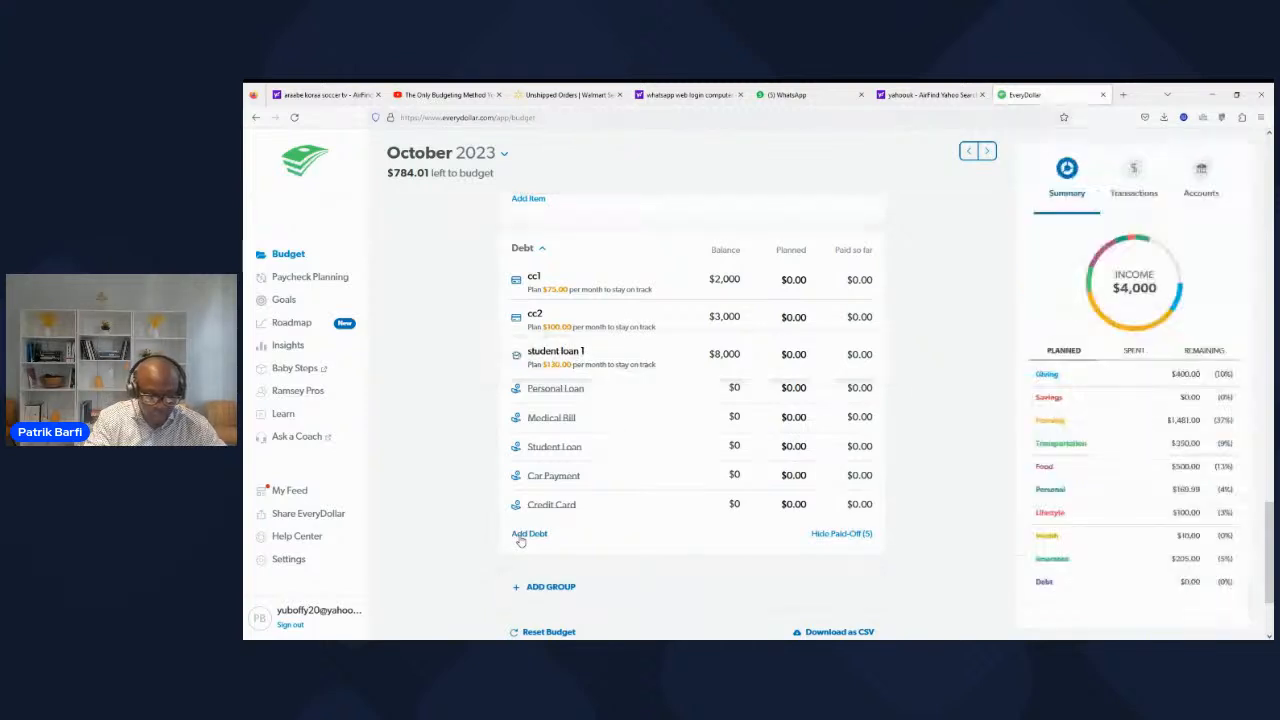
left_click(520, 538)
type("stu")
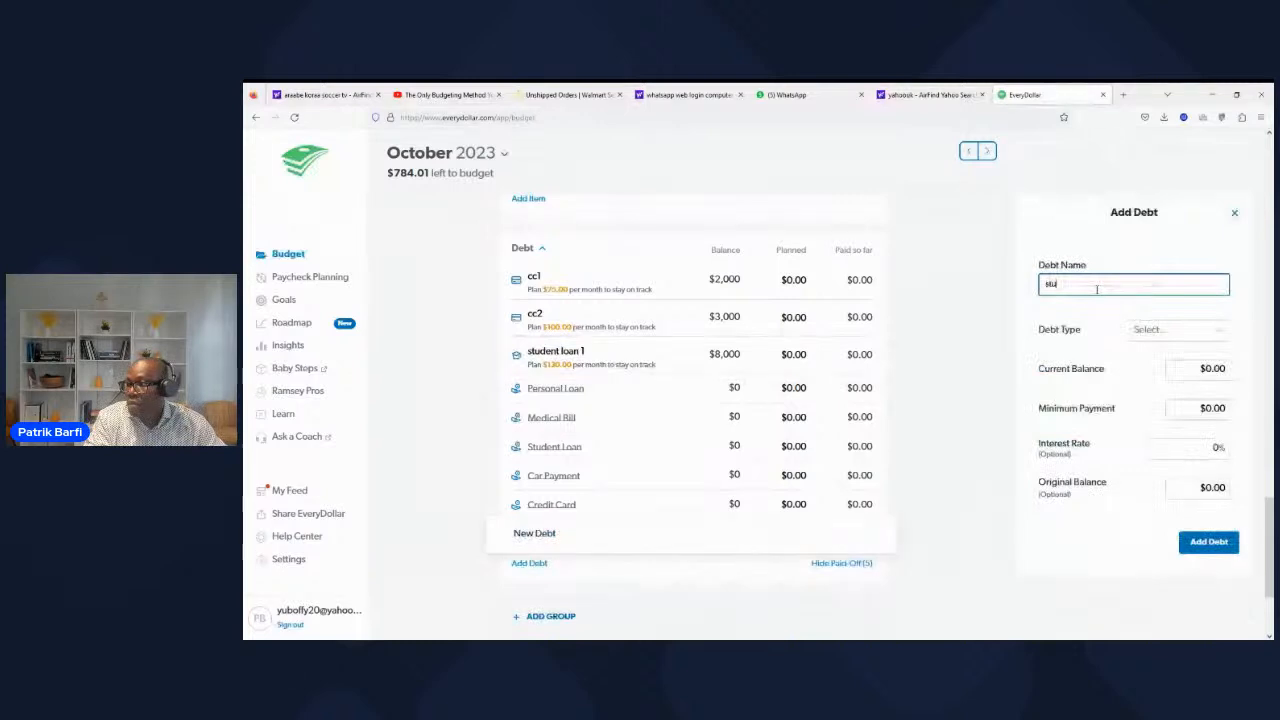
type("dent")
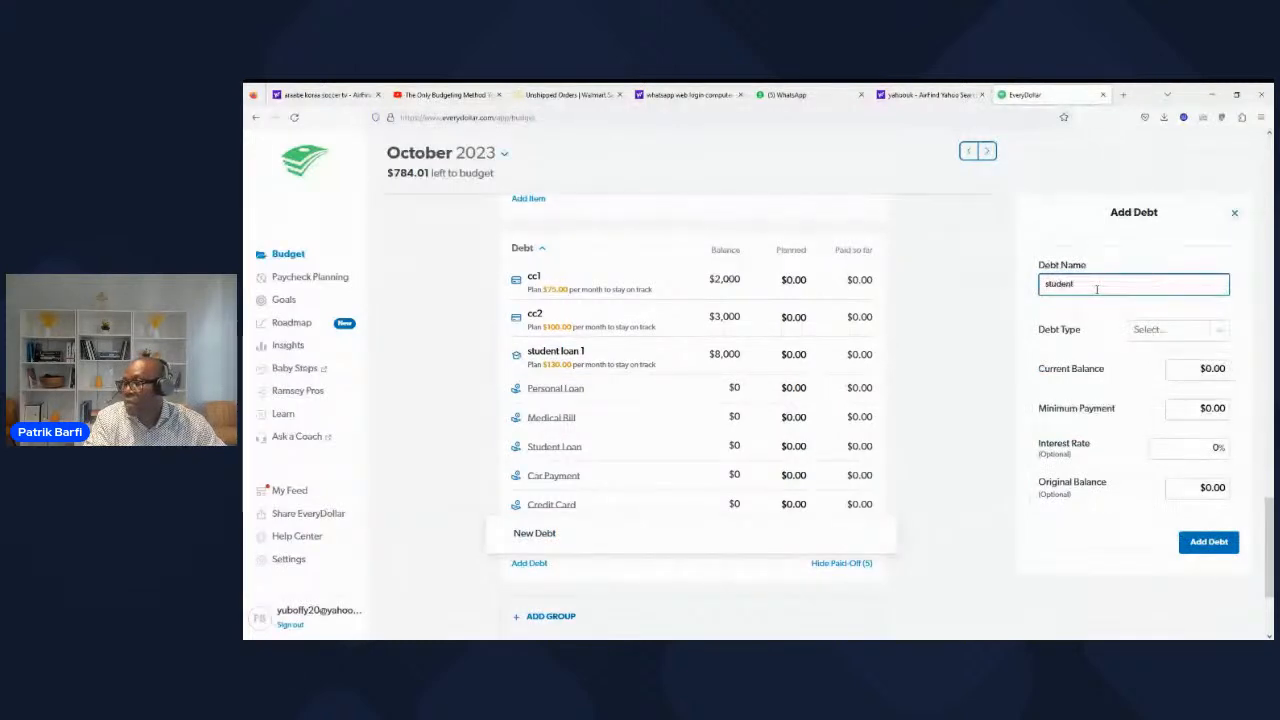
type(" loan")
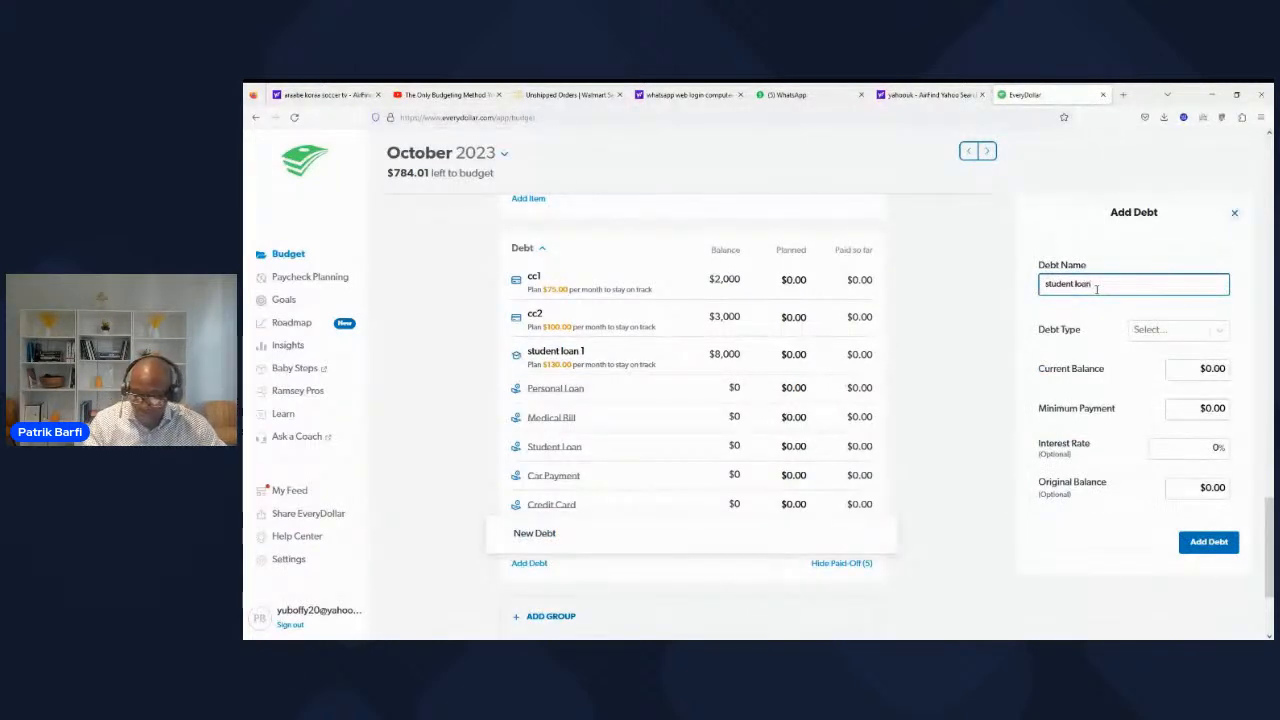
type(" 2")
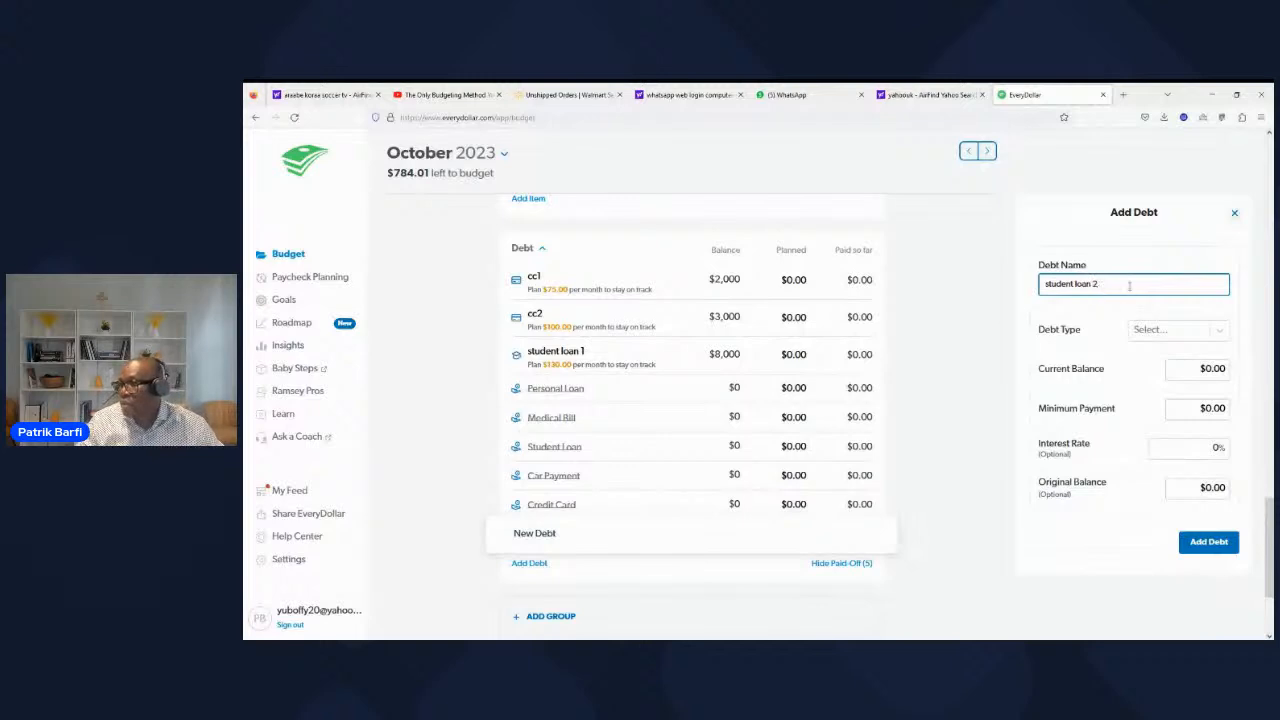
left_click(1175, 329)
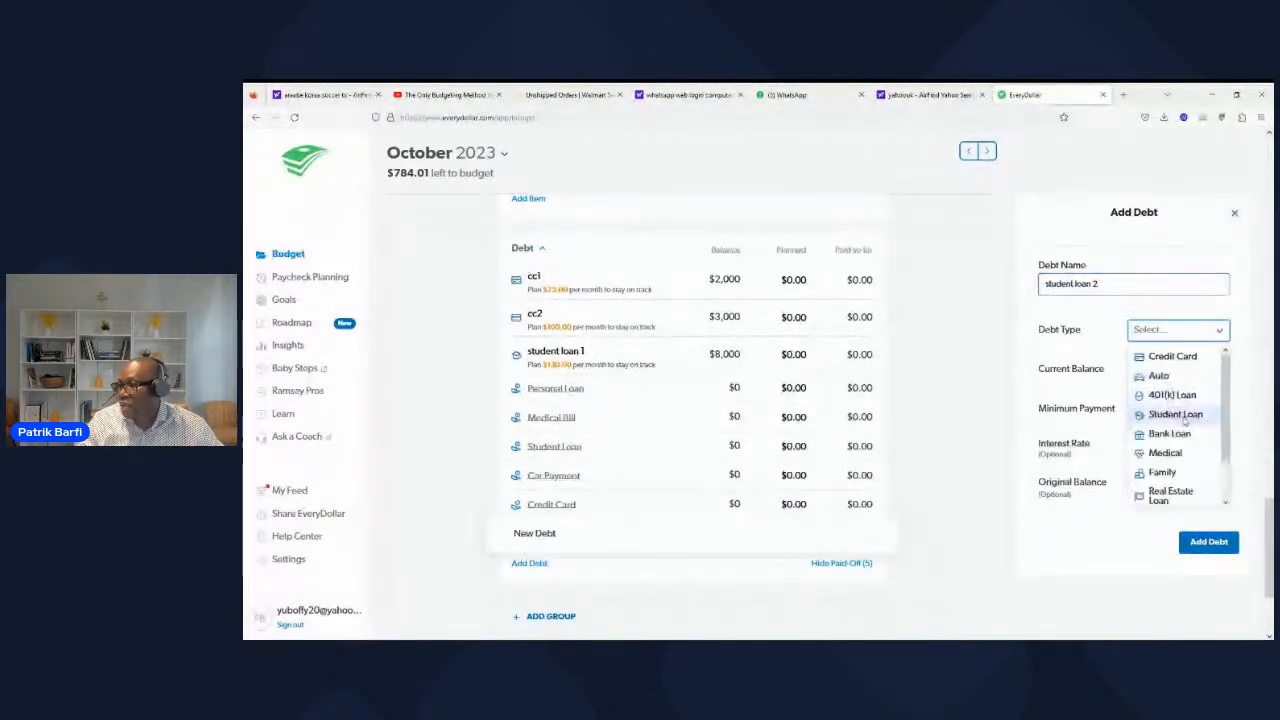
left_click(1185, 420)
left_click(1172, 336)
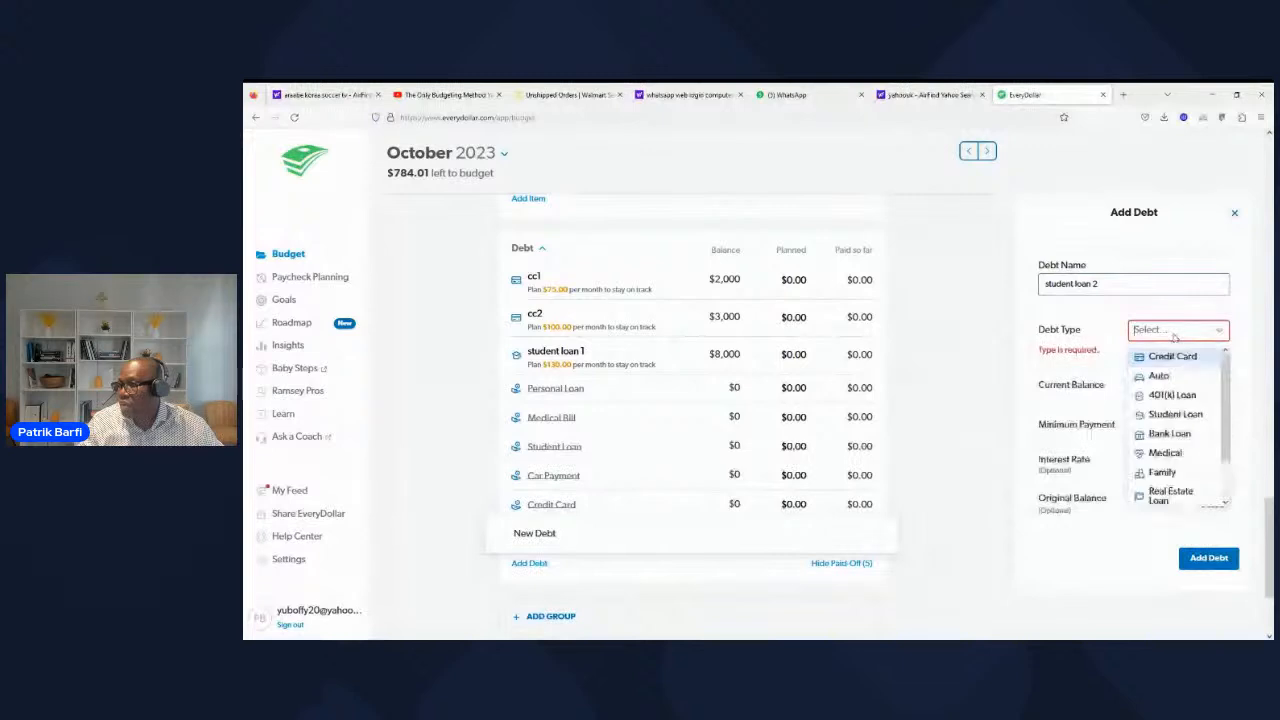
left_click(1175, 414)
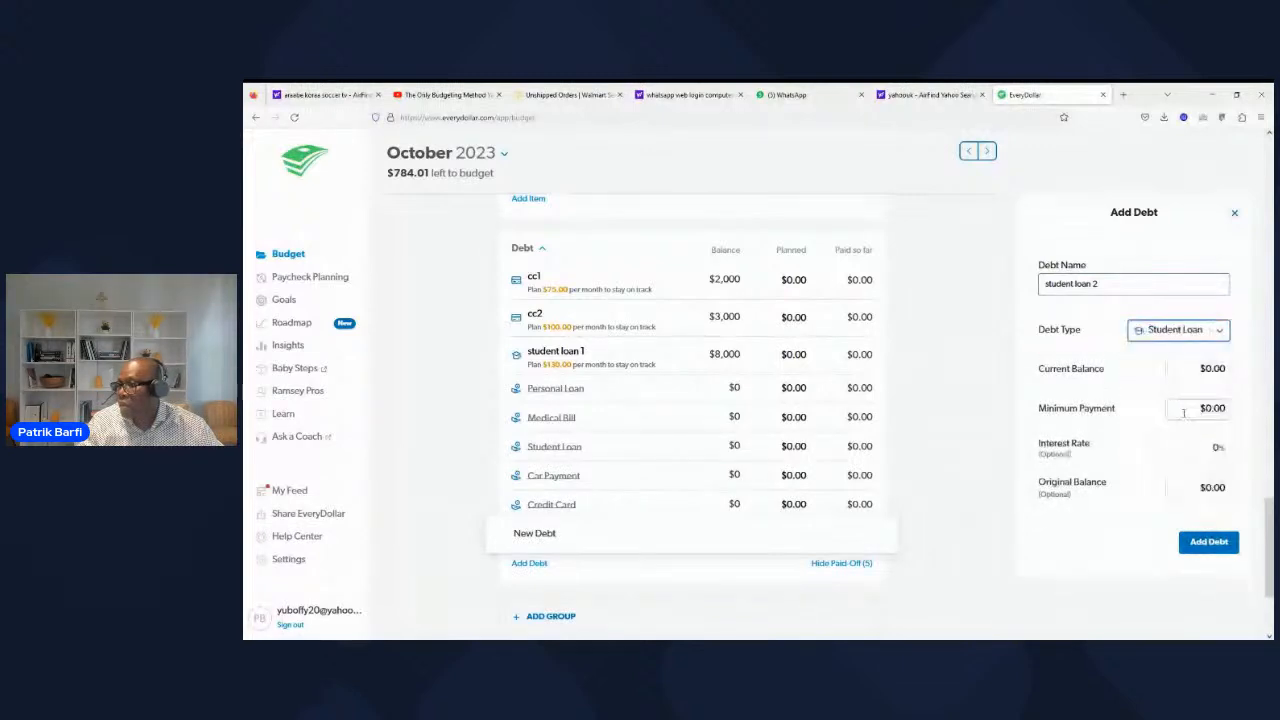
Step: Give student loan 2 a current balance of $12,000 and a minimum payment of $170, and add it to the budget
left_click(1215, 370)
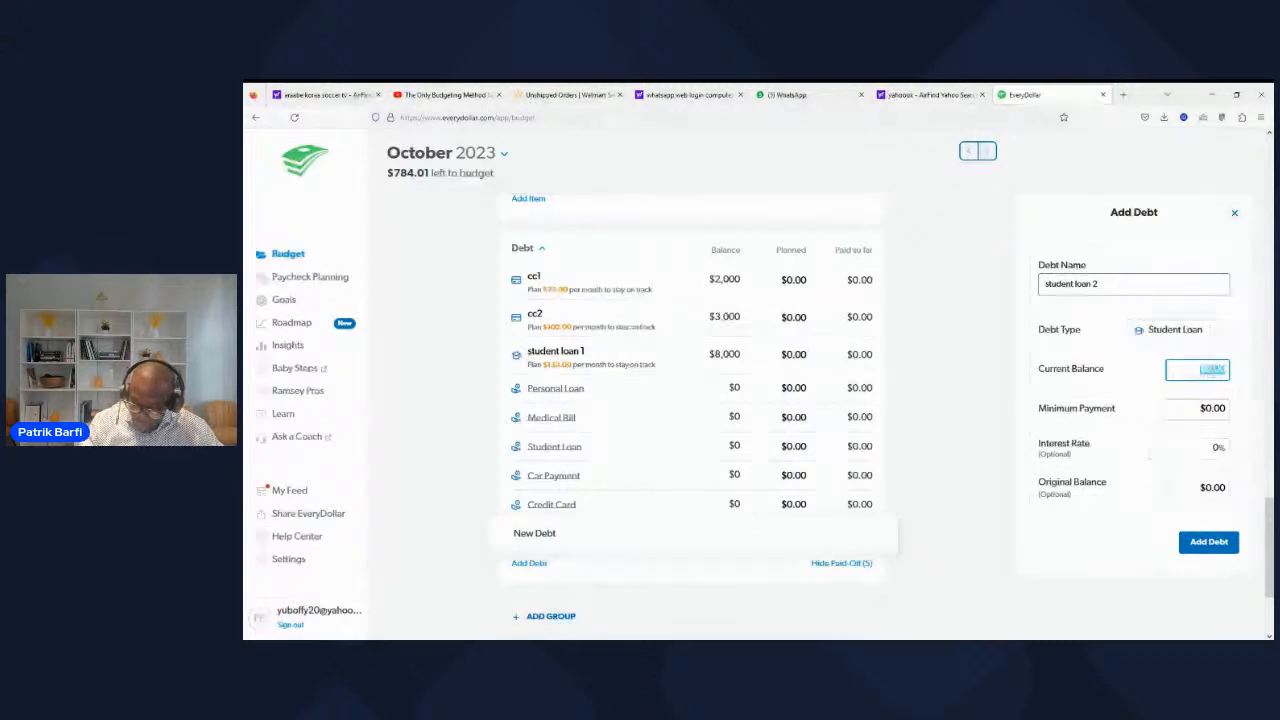
type("12000")
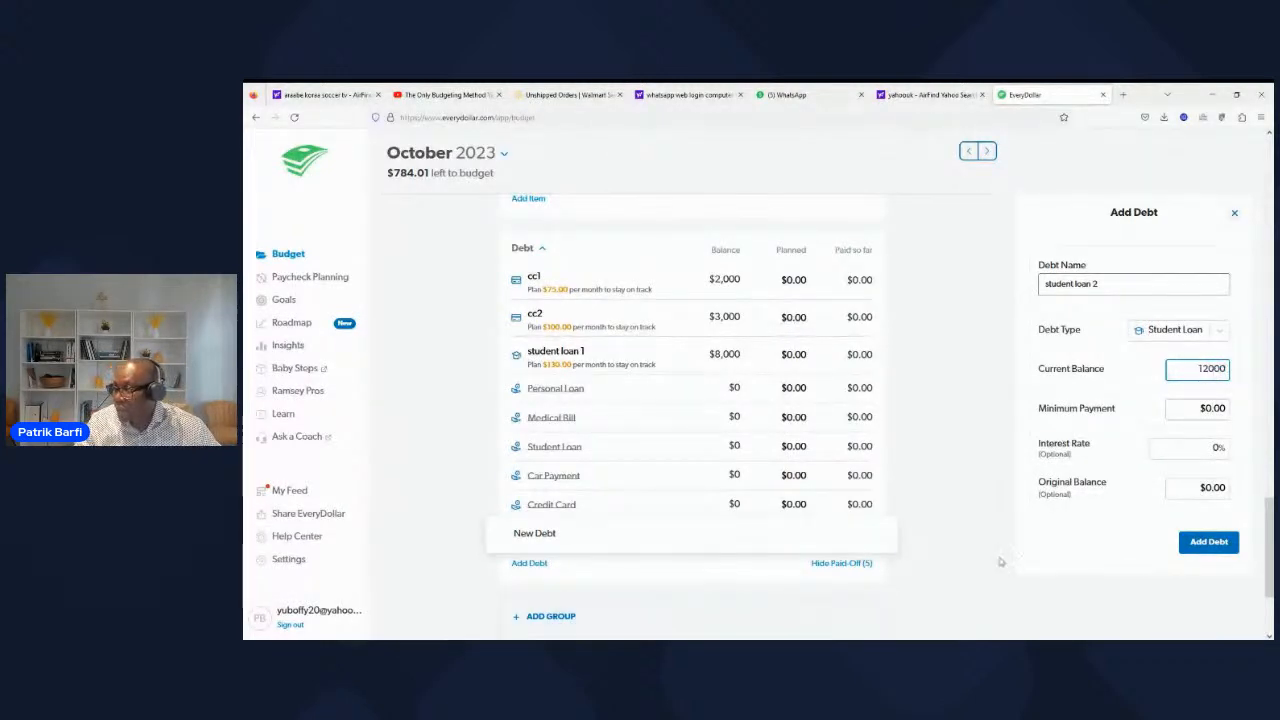
key("Tab")
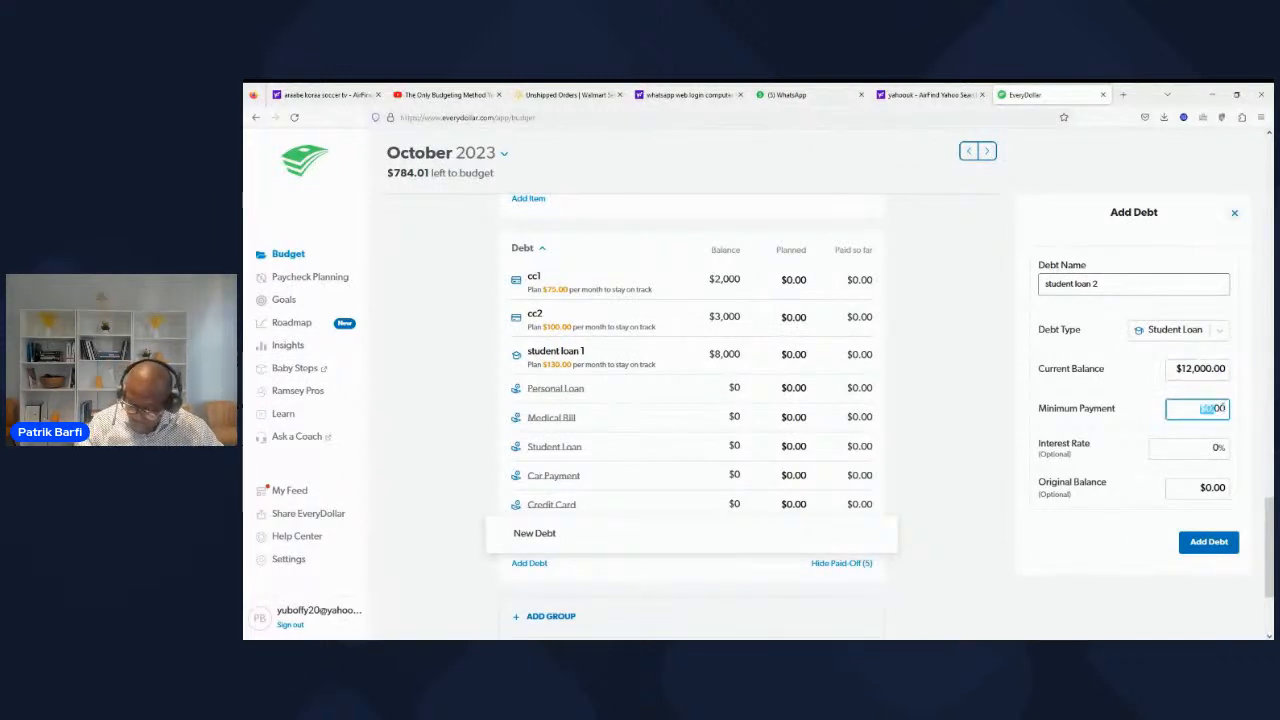
type("170")
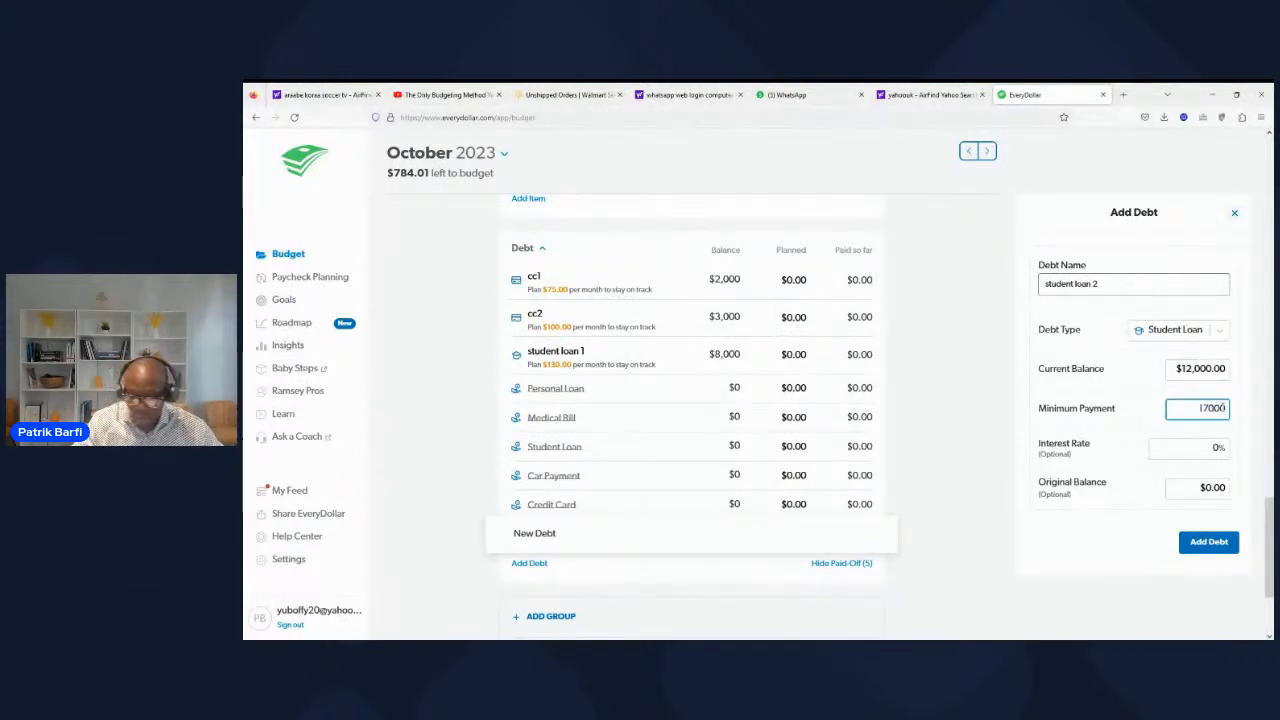
key("BackSpace")
key("BackSpace")
key("BackSpace")
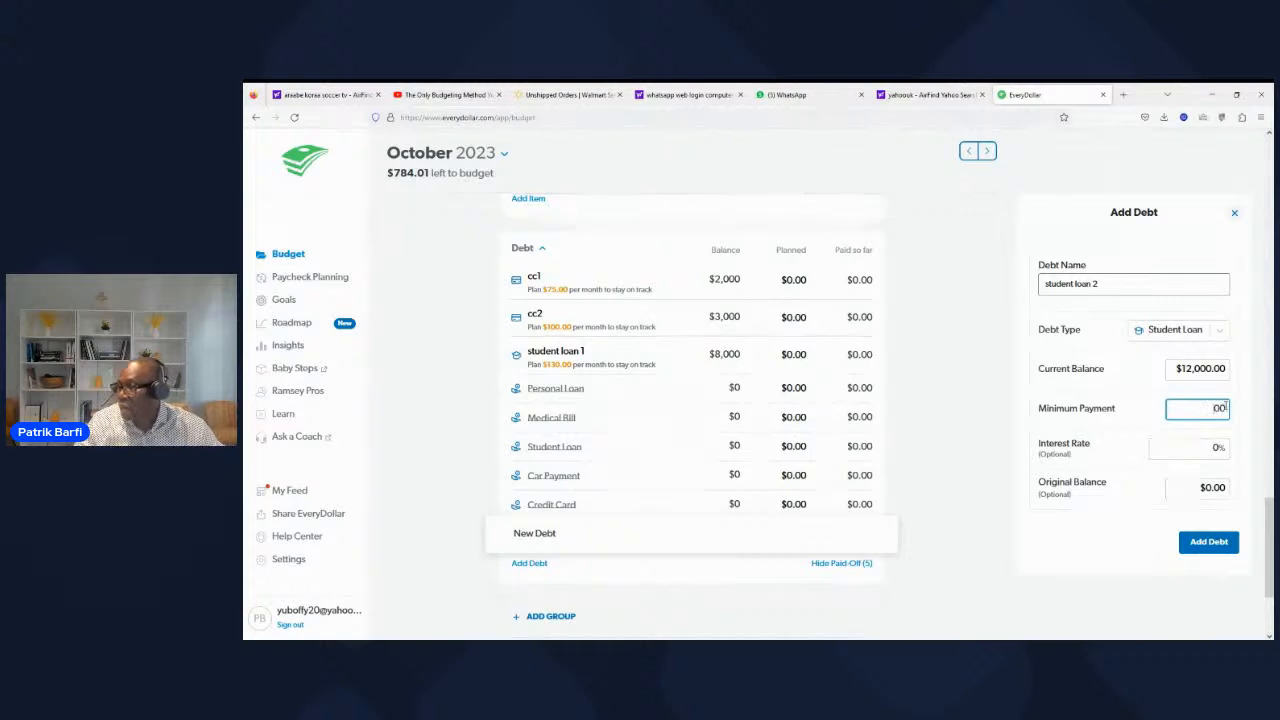
key("Delete")
key("Delete")
type("17")
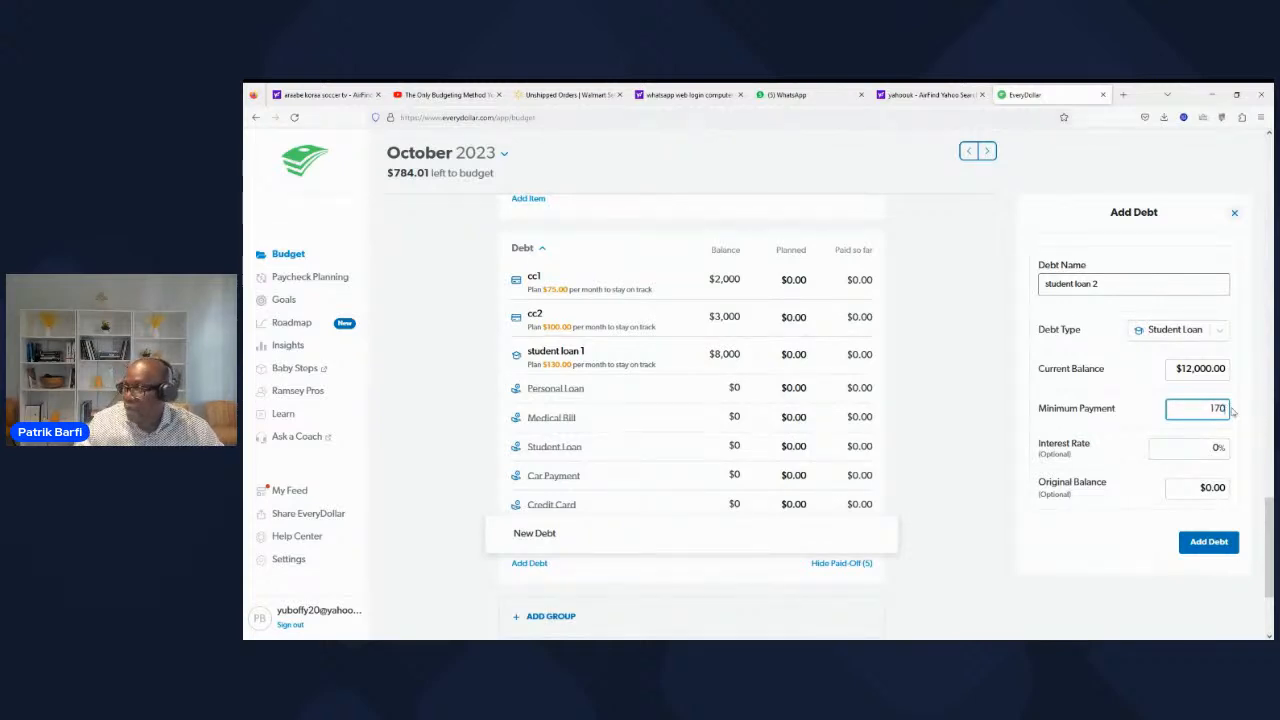
type("0")
left_click(1130, 424)
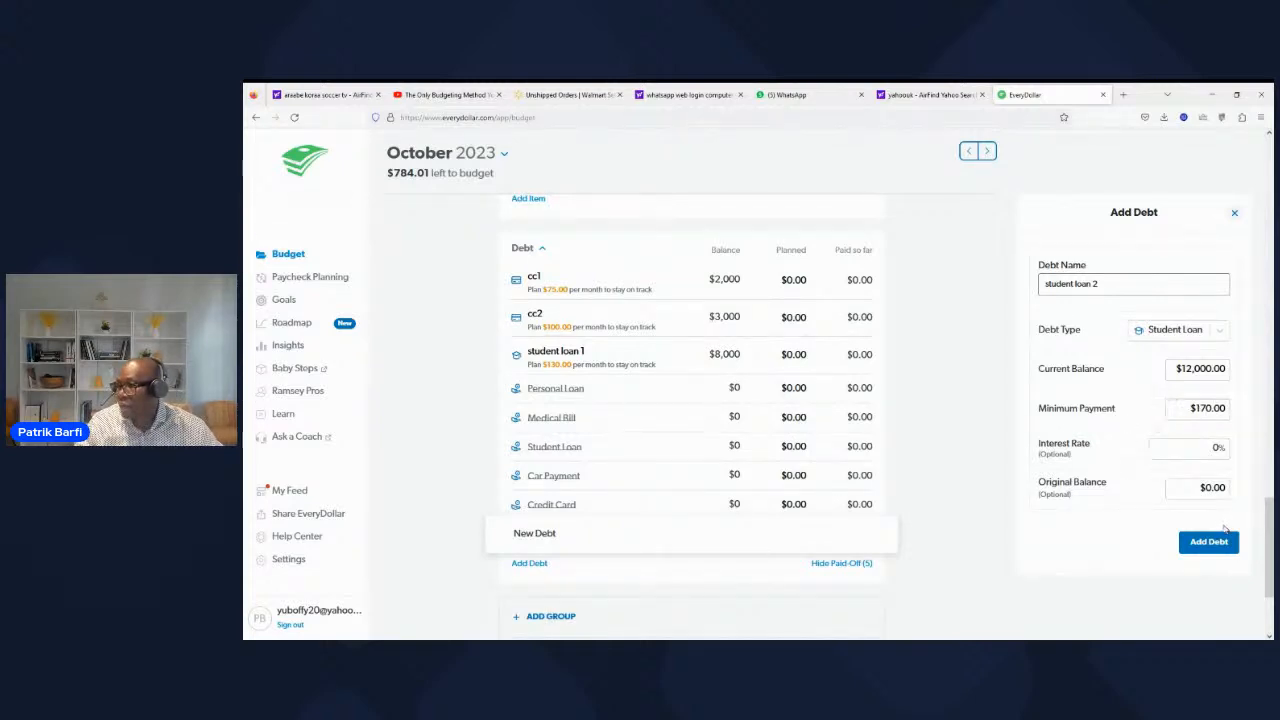
left_click(1208, 541)
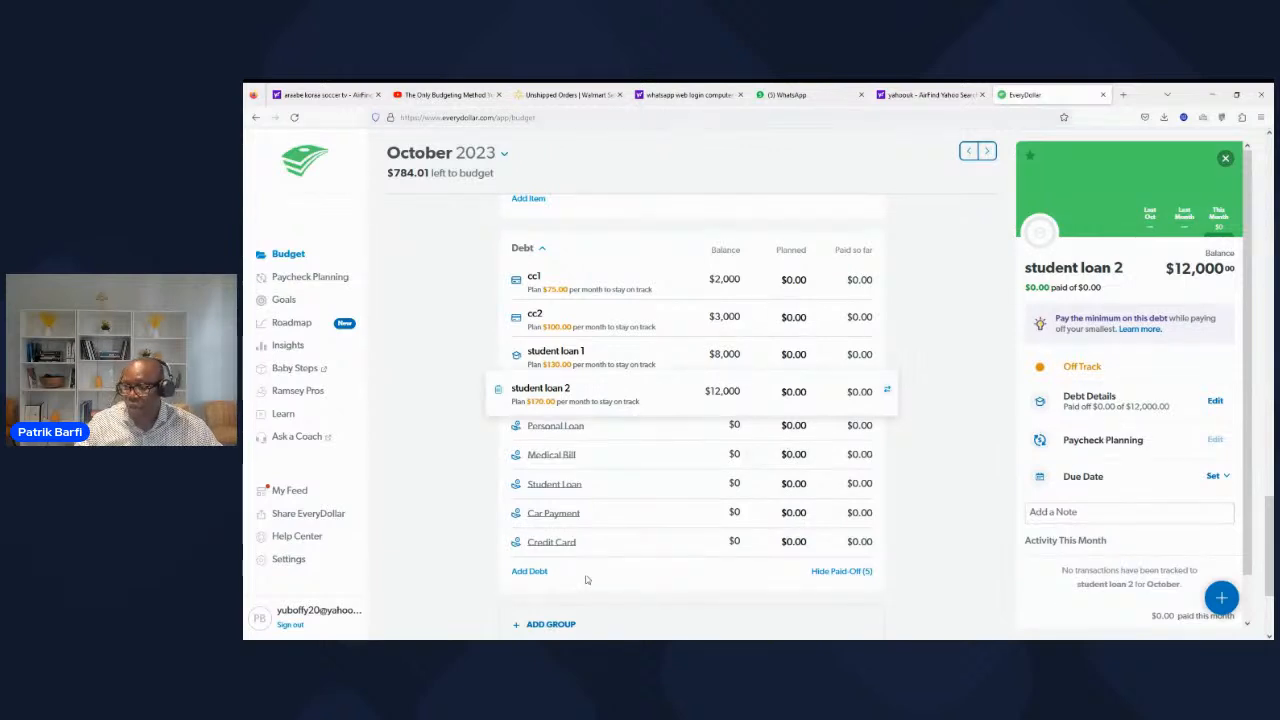
Step: Start a new debt named auto pay with Auto as its debt type
left_click(527, 572)
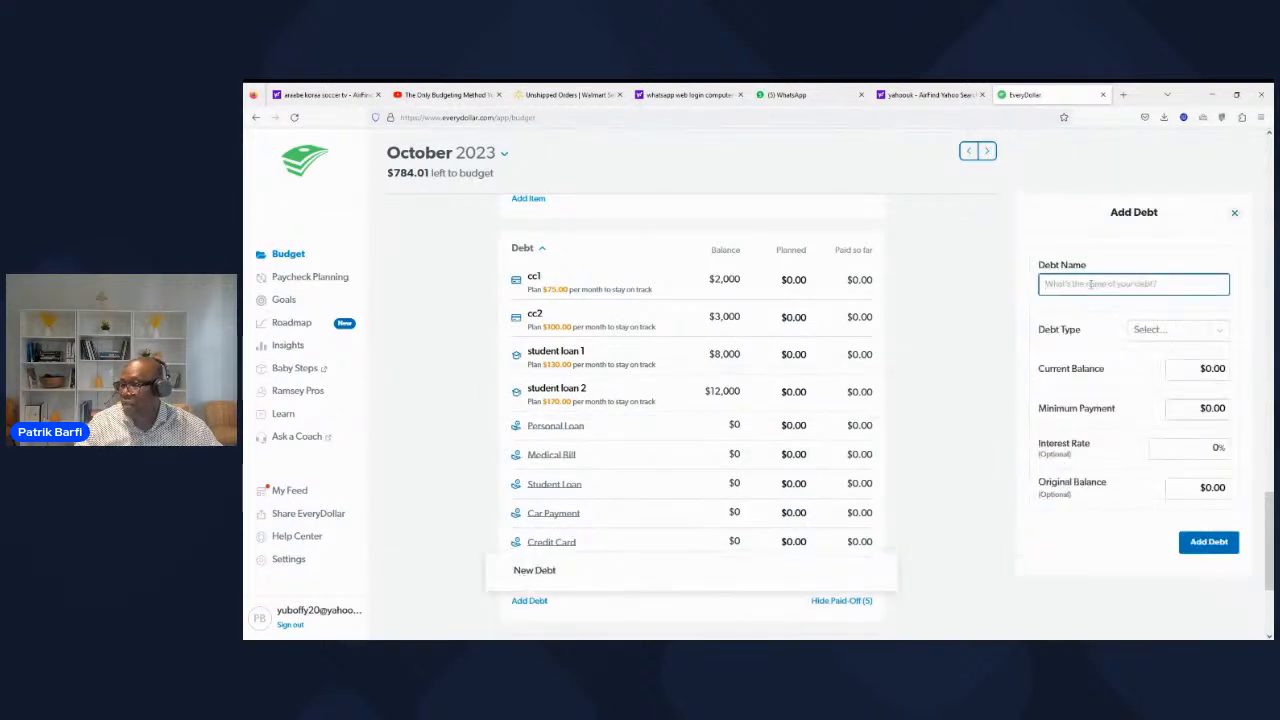
left_click(1166, 332)
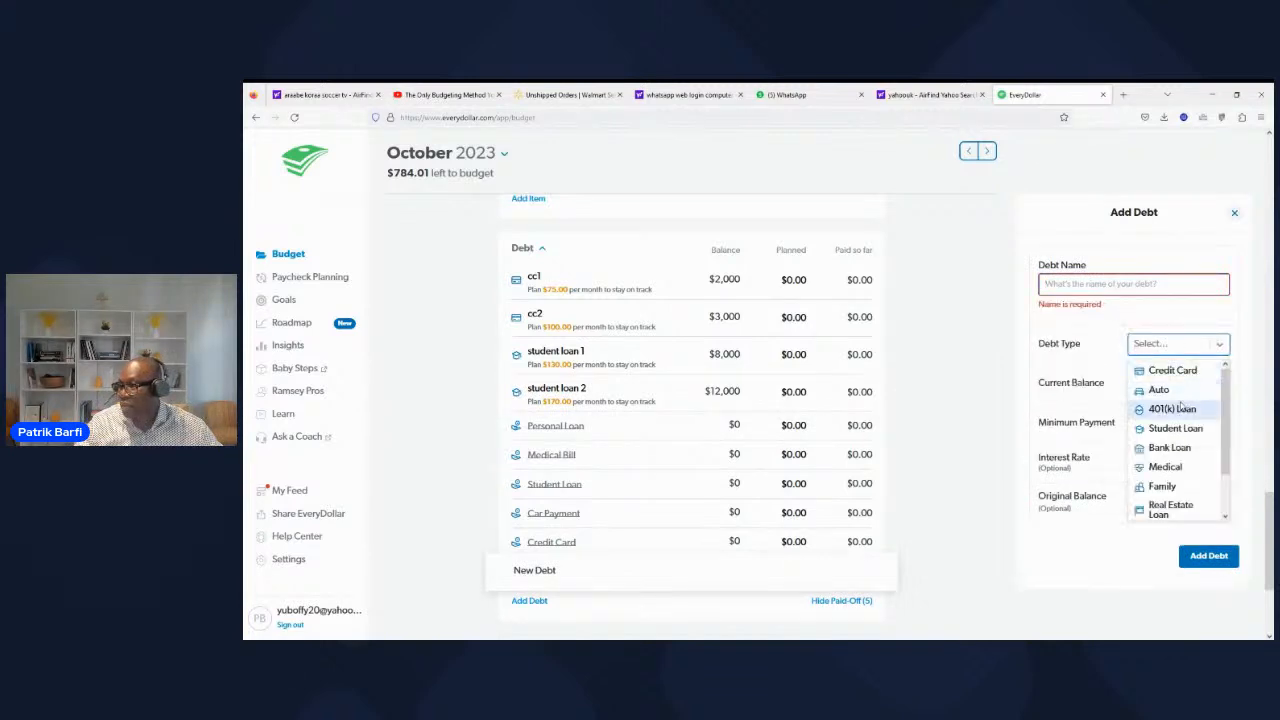
left_click(1087, 284)
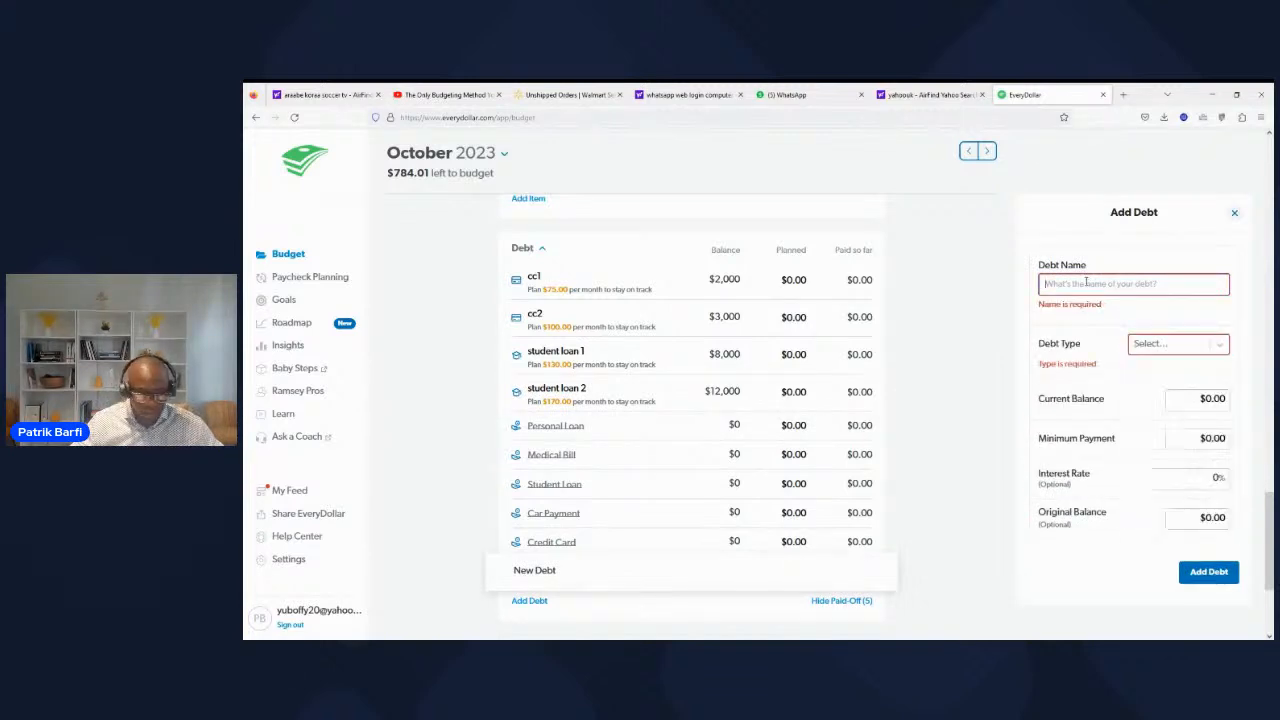
type("auto pay")
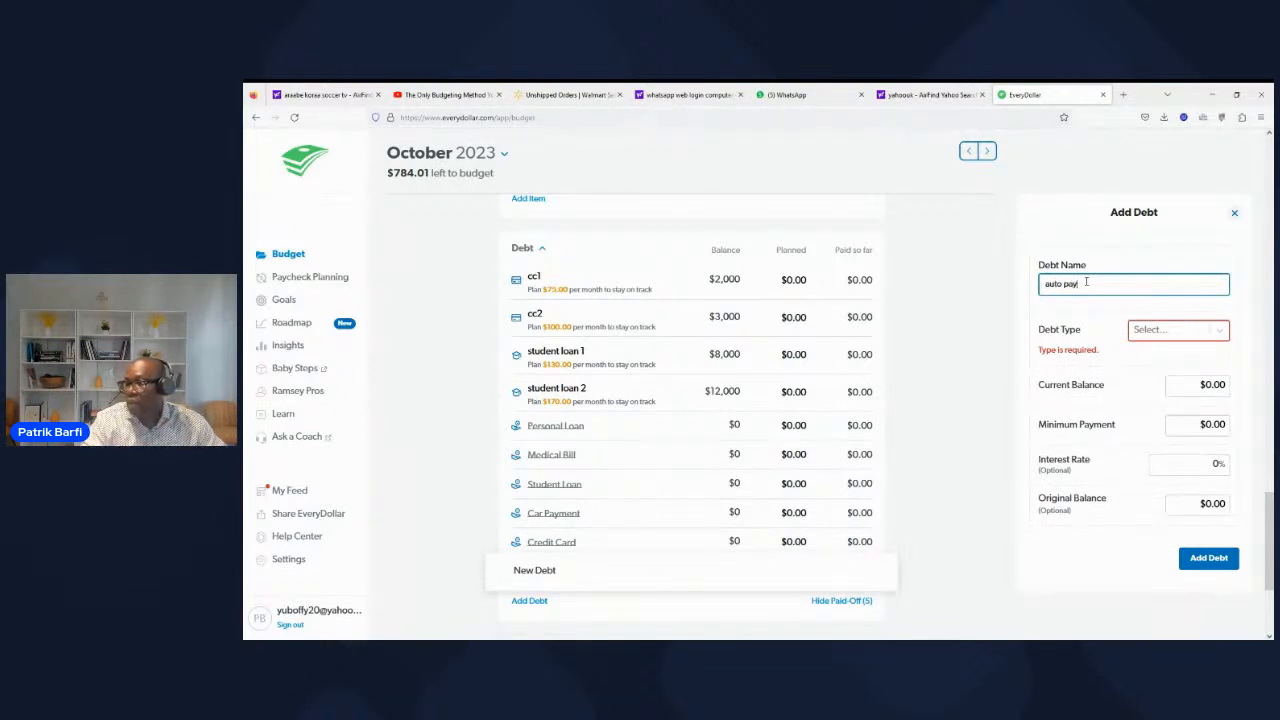
left_click(1163, 336)
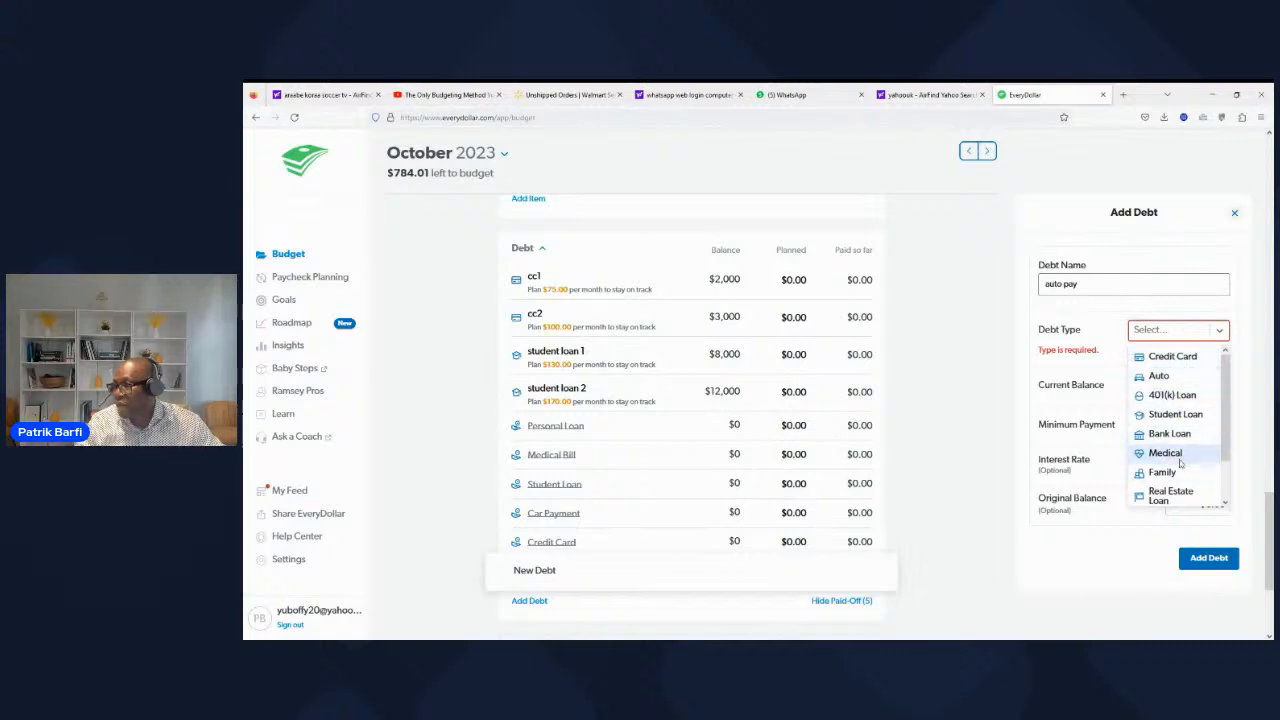
left_click(1160, 375)
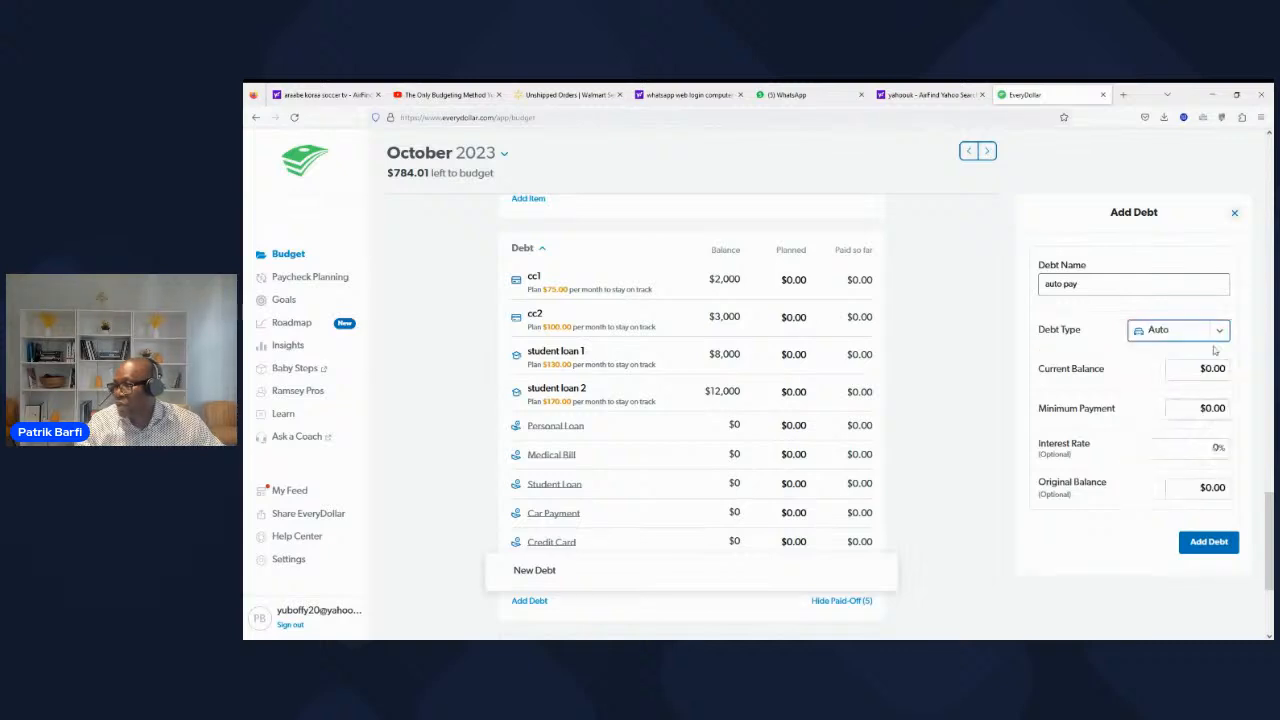
Step: Give auto pay a current balance of $15,000 and a minimum payment of $375, and add it to the budget
left_click(1212, 368)
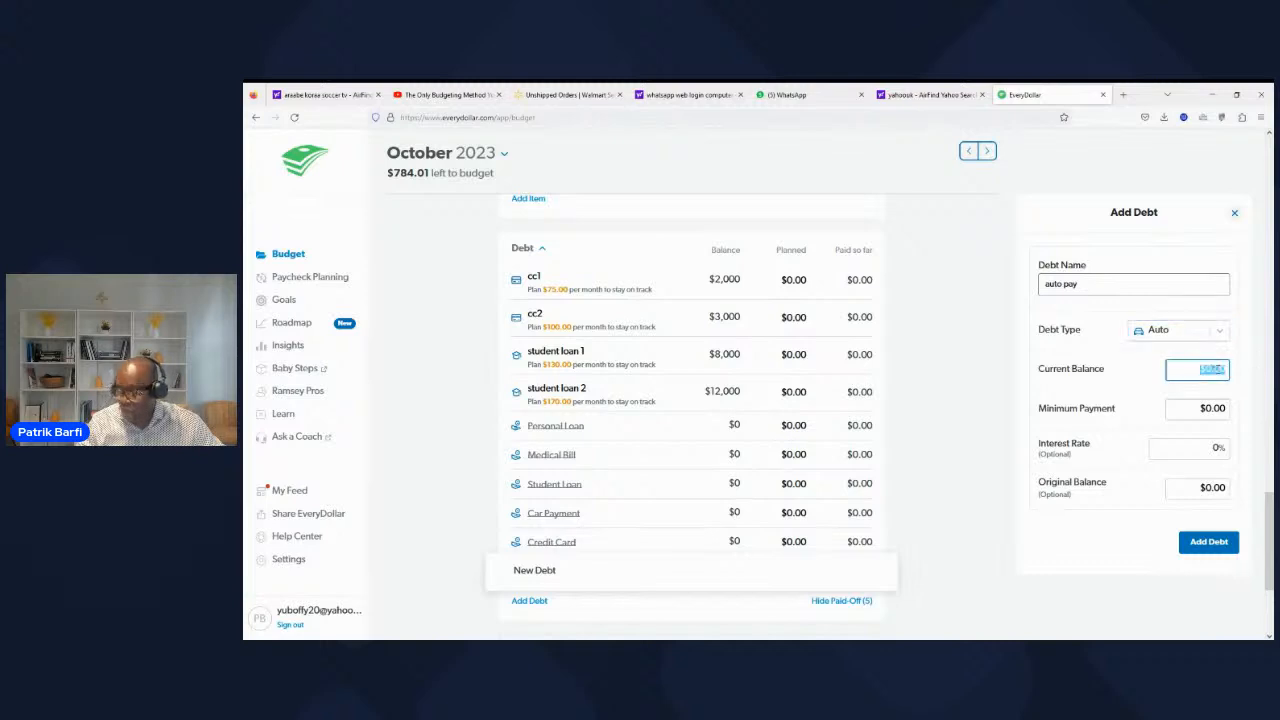
type("15000")
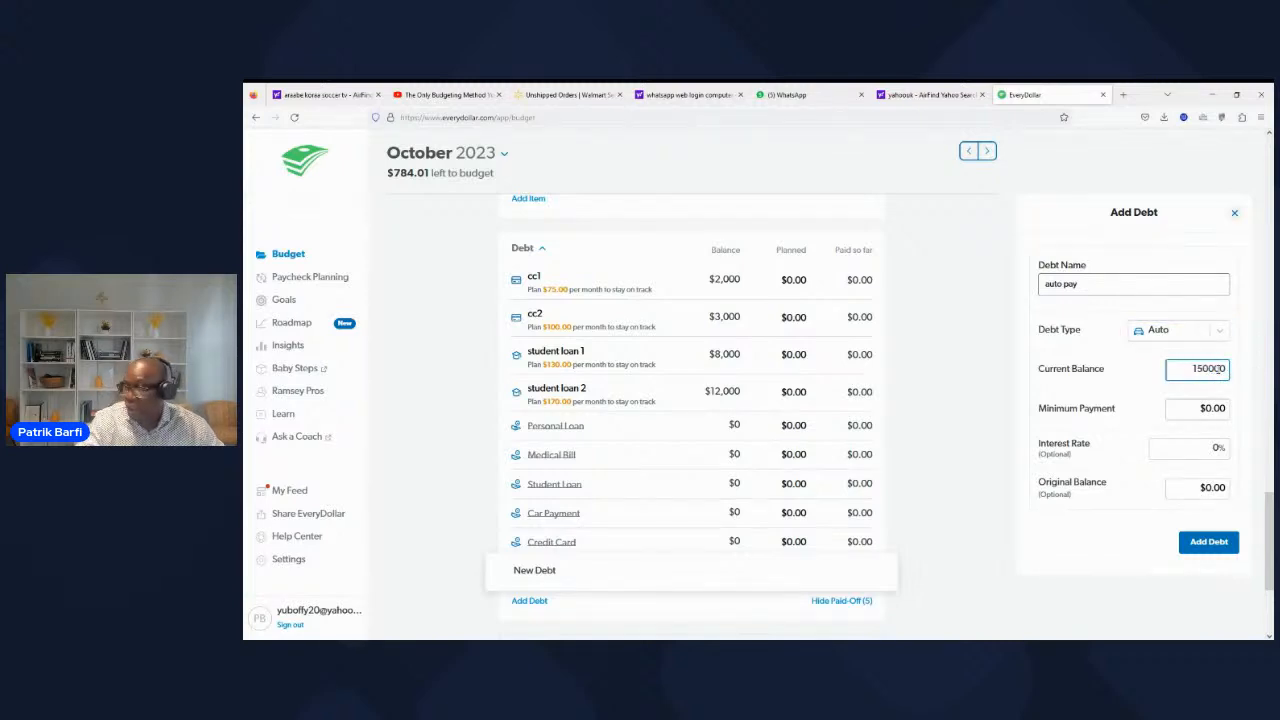
key("BackSpace")
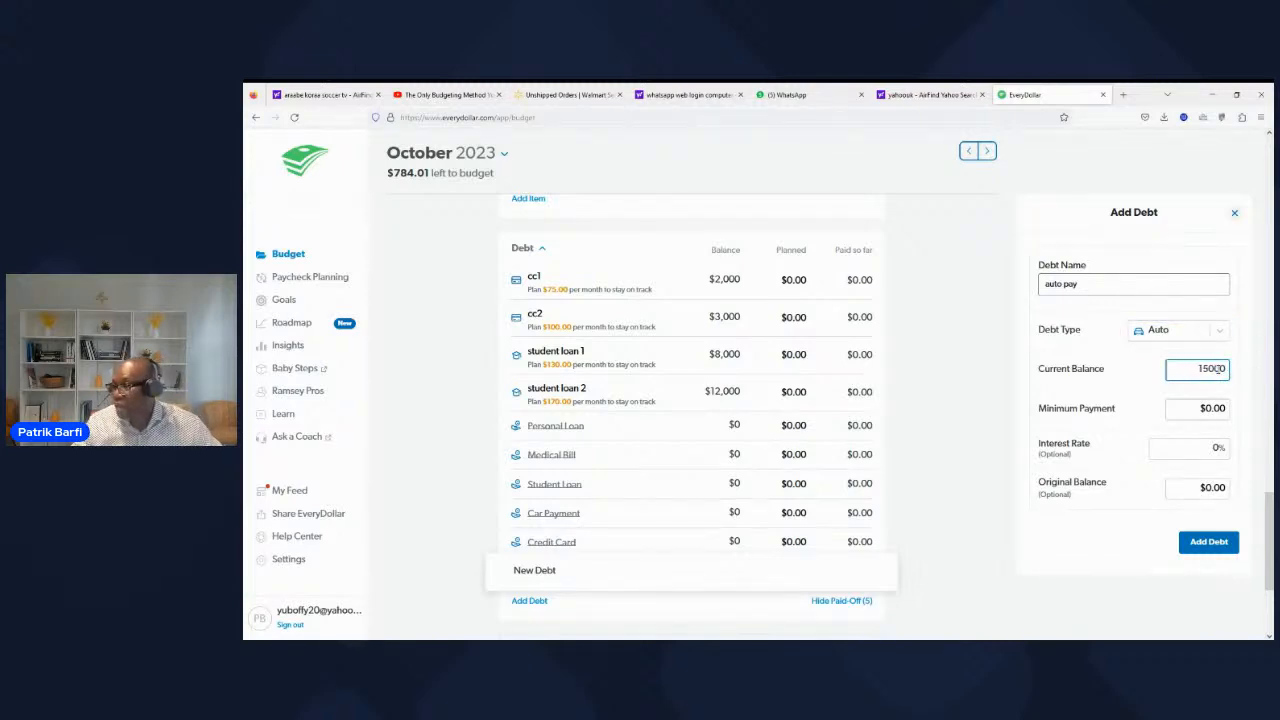
left_click(1189, 407)
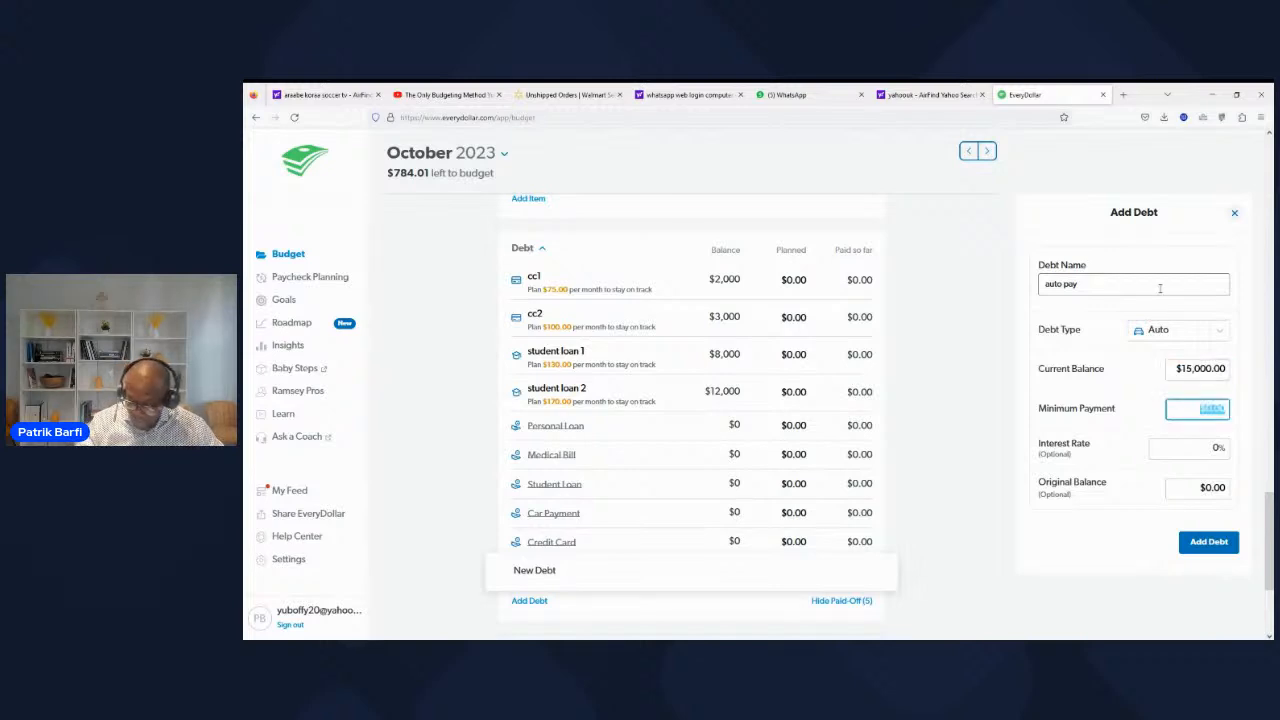
type("375")
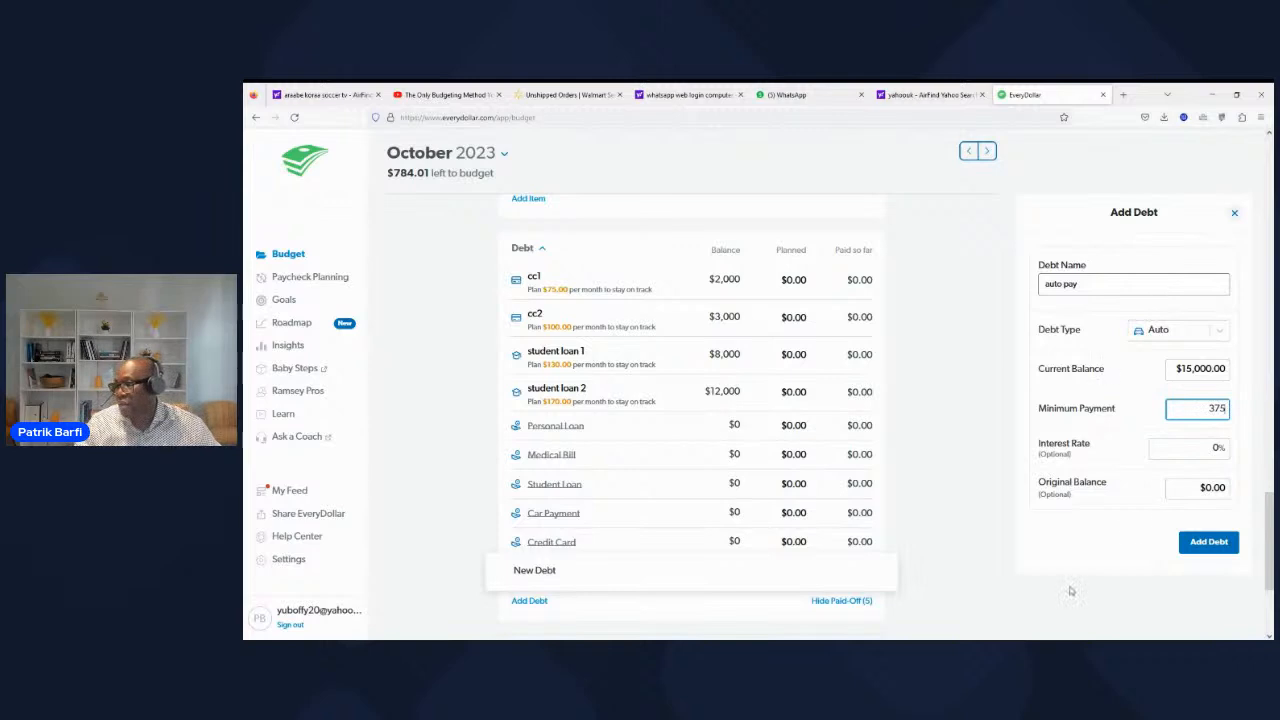
left_click(1195, 545)
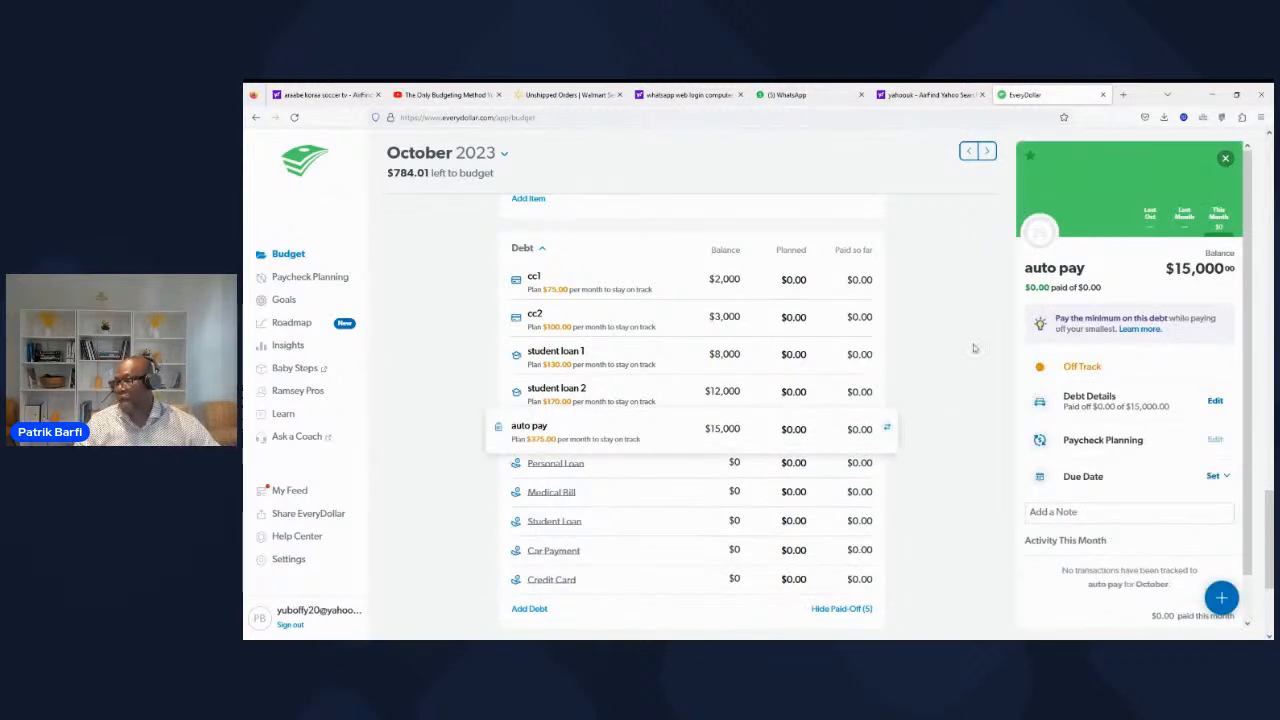
left_click(950, 378)
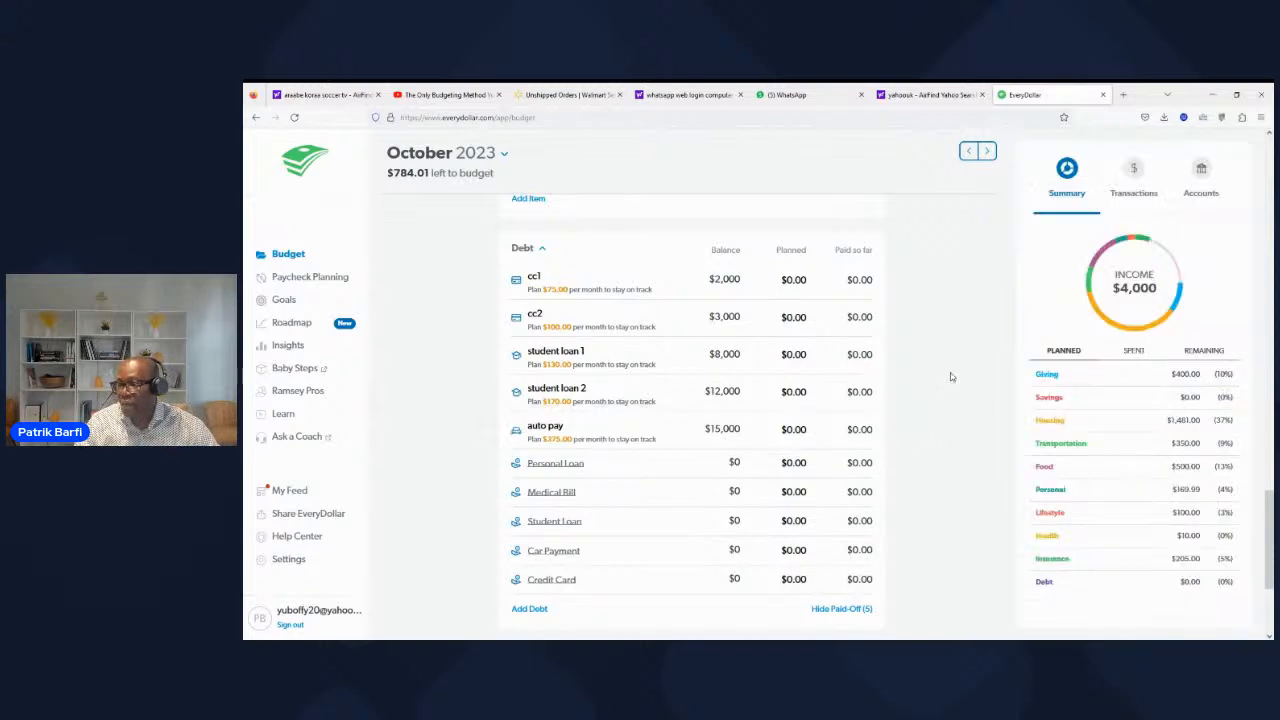
Step: Review the debt list with its suggested monthly payments and the planned amounts in the transportation, food, personal, lifestyle and insurance groups
scroll(951, 377, "down", 1)
scroll(950, 377, "up", 2)
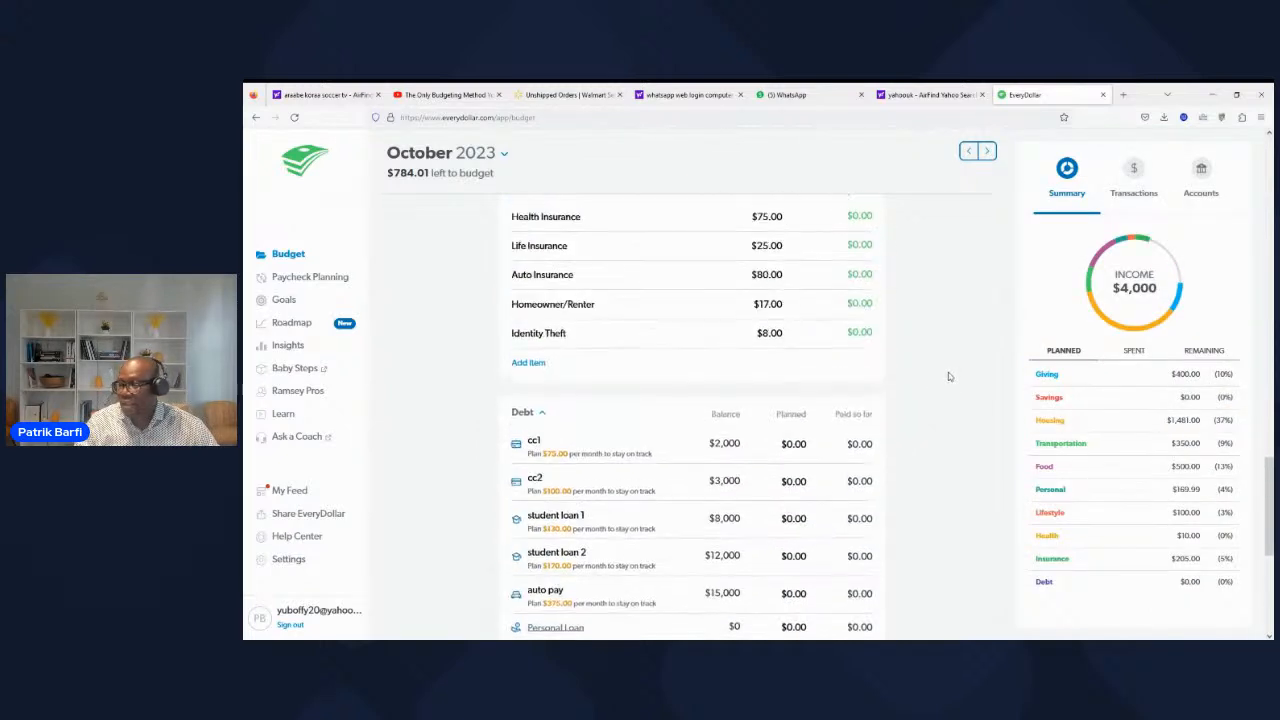
scroll(949, 377, "down", 3)
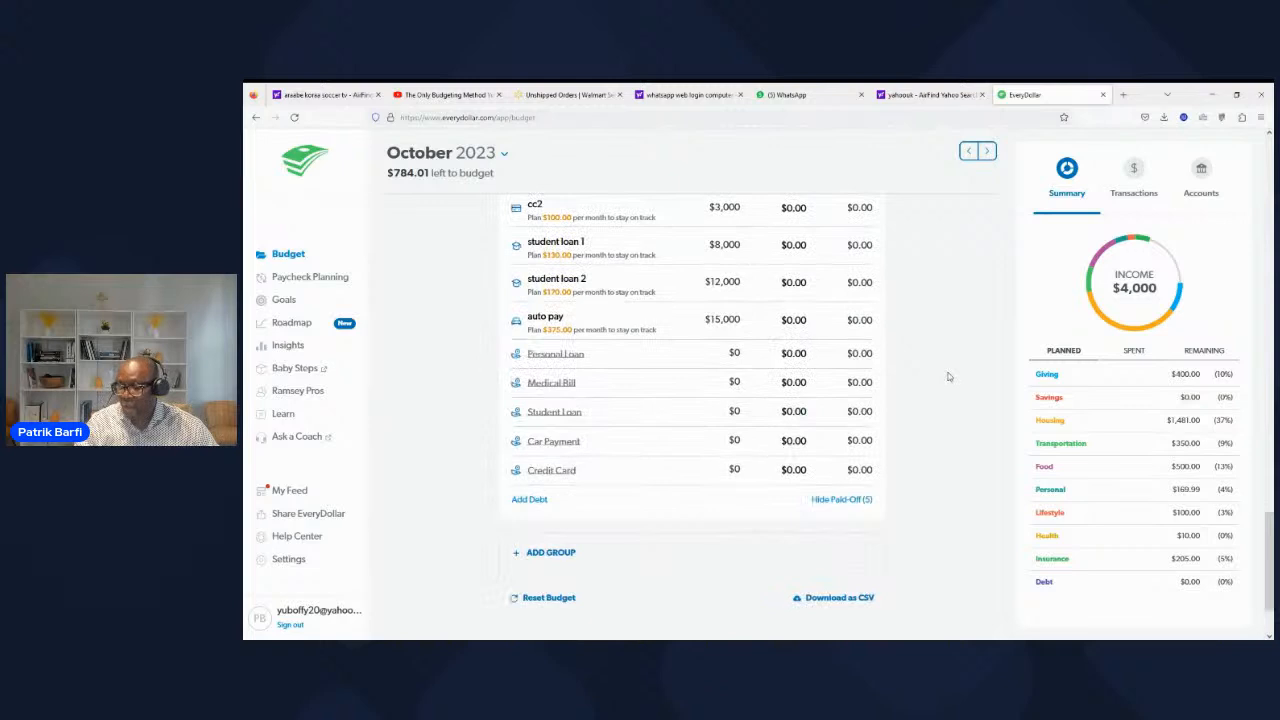
scroll(949, 377, "down", 1)
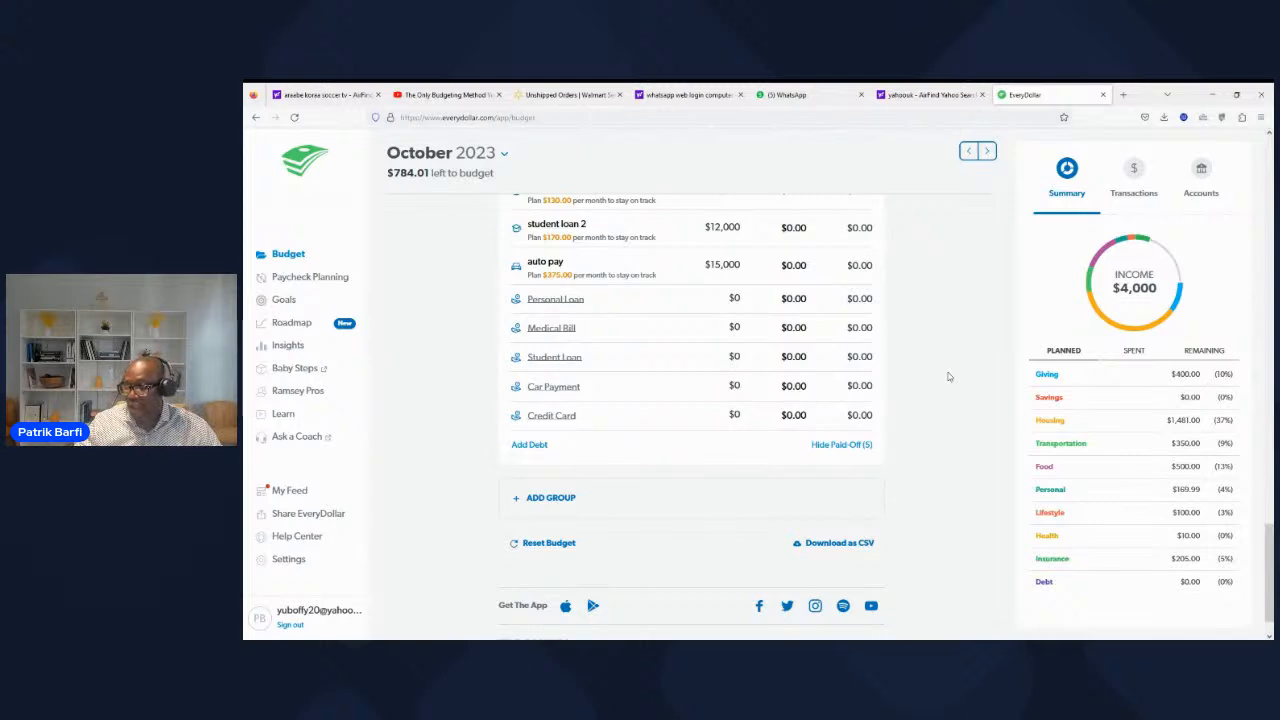
scroll(940, 370, "up", 2)
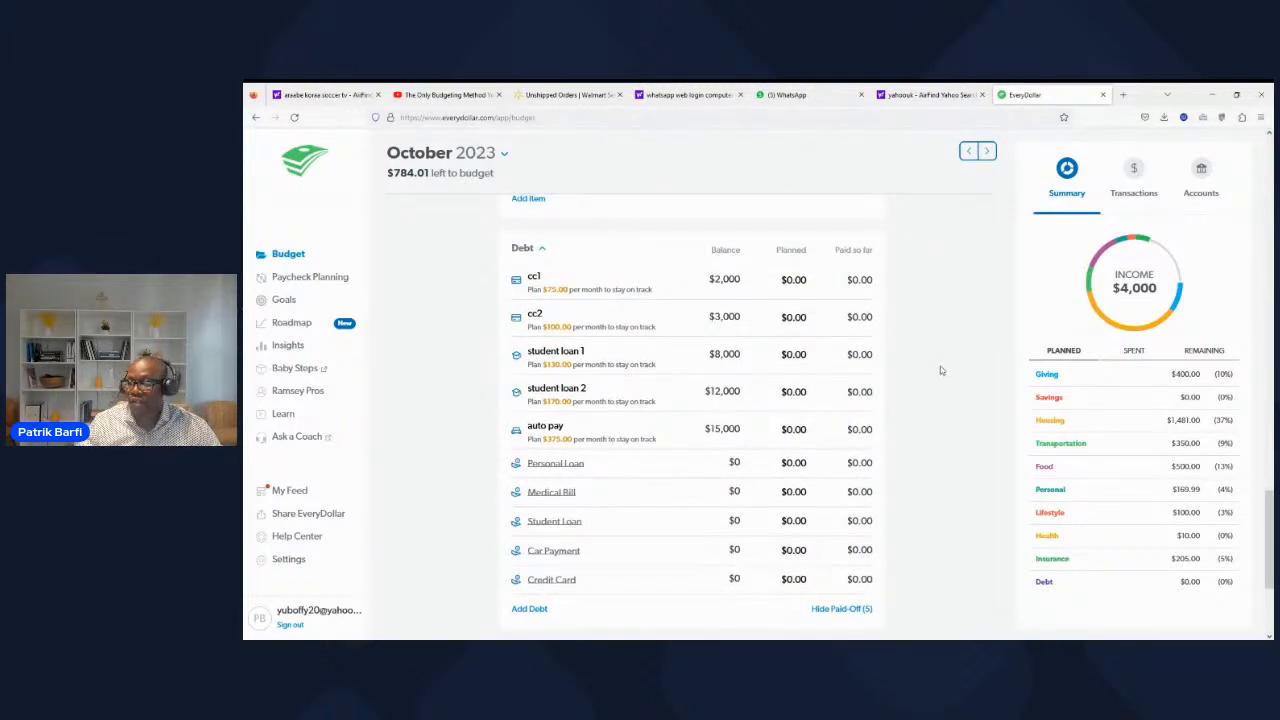
scroll(940, 370, "down", 1)
scroll(940, 370, "up", 10)
scroll(940, 370, "up", 3)
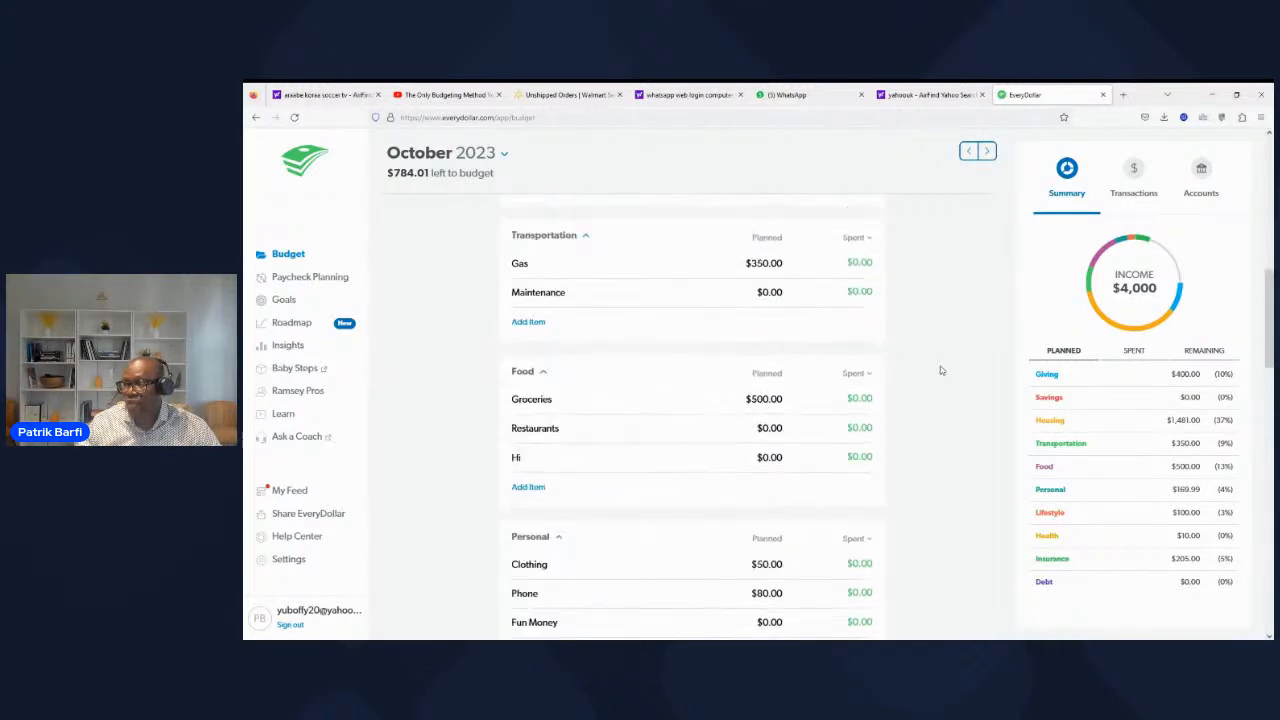
scroll(940, 370, "down", 10)
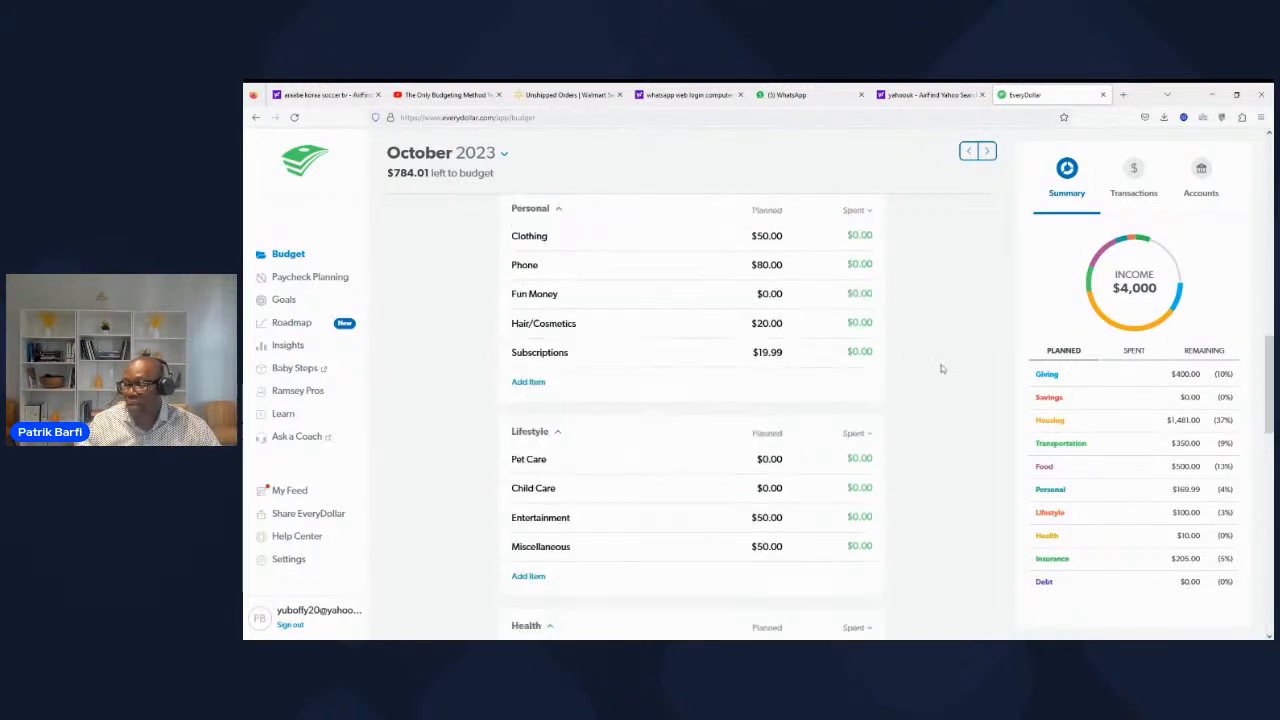
scroll(941, 369, "down", 4)
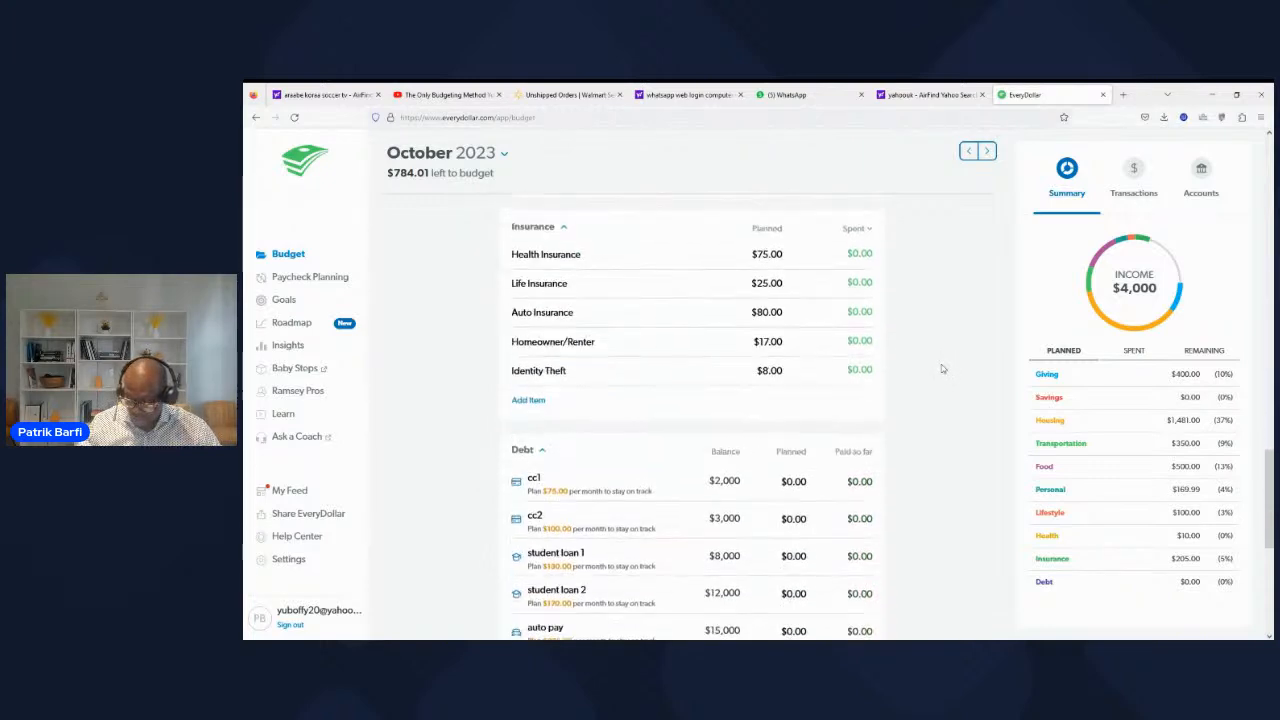
scroll(941, 369, "down", 3)
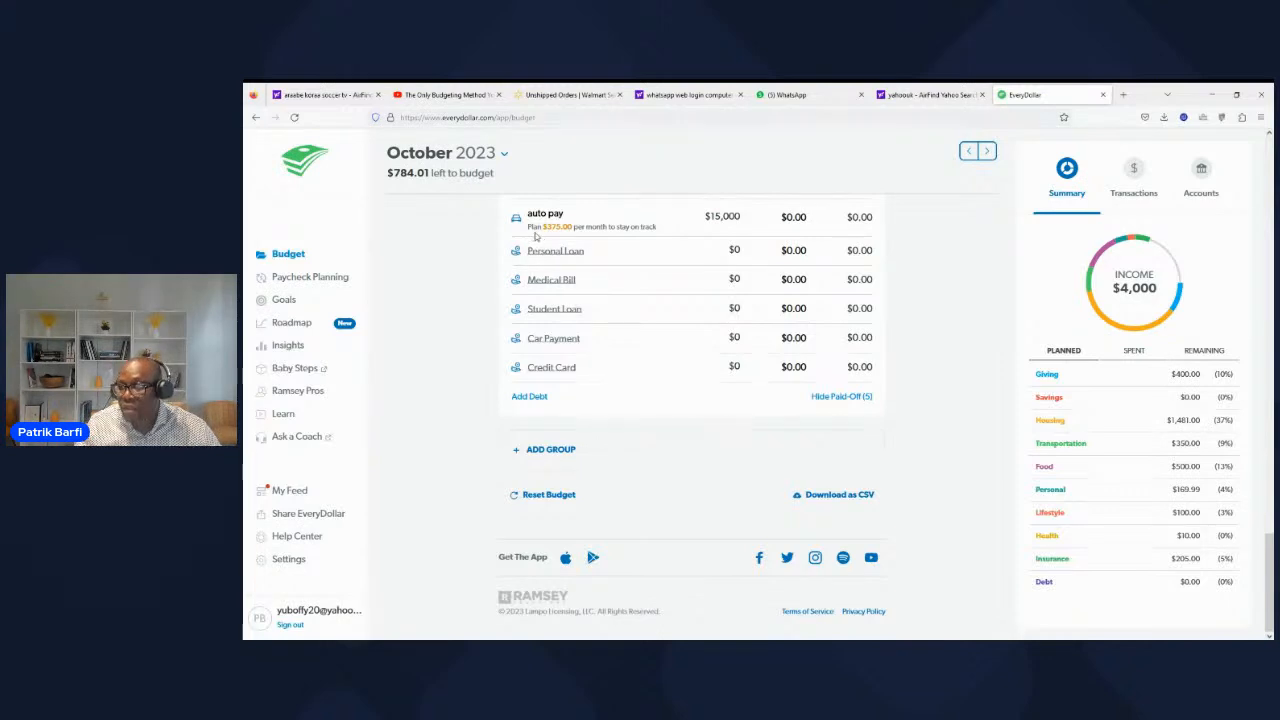
Step: Set the planned amount of the paycheck3 income to $200
scroll(642, 290, "up", 10)
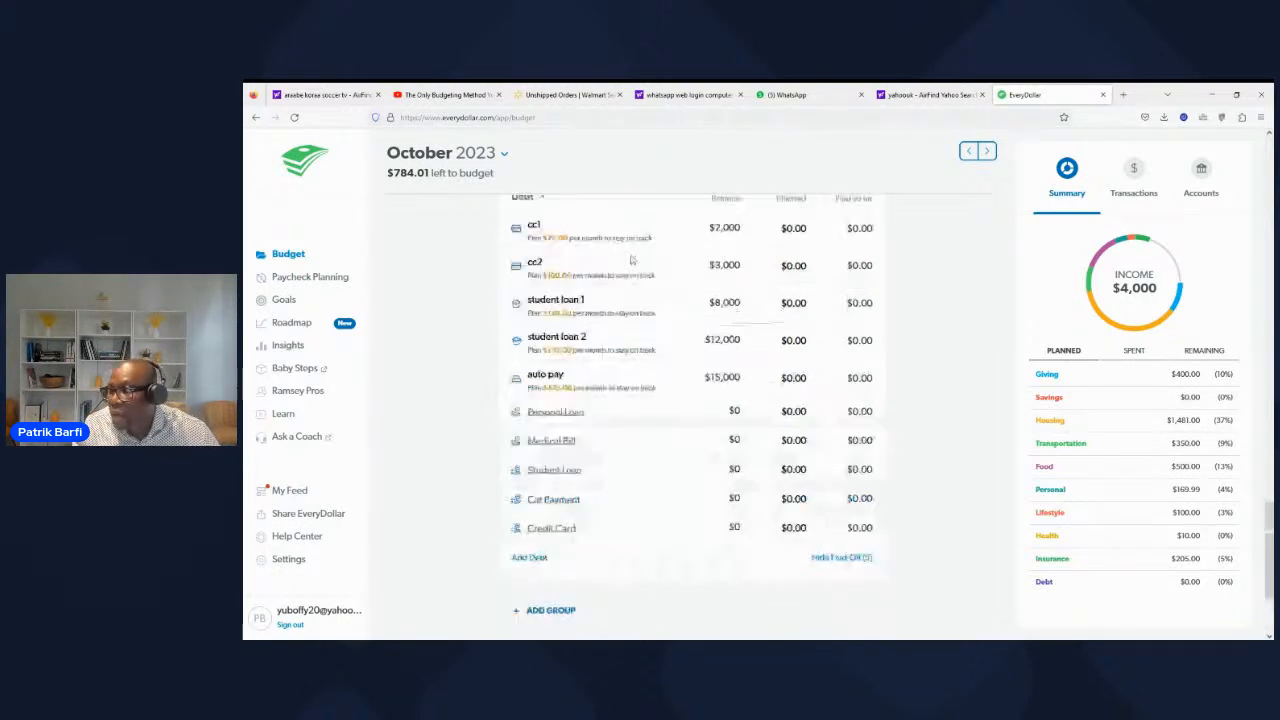
scroll(646, 341, "up", 5)
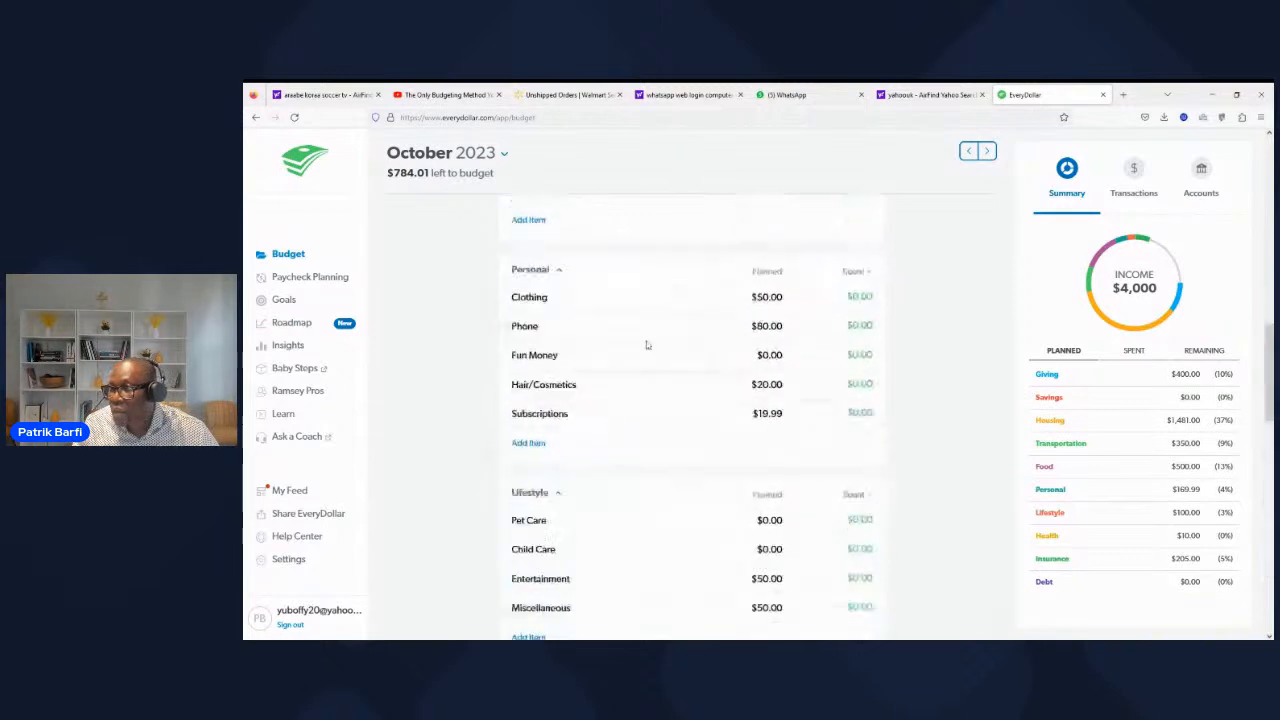
scroll(616, 378, "up", 10)
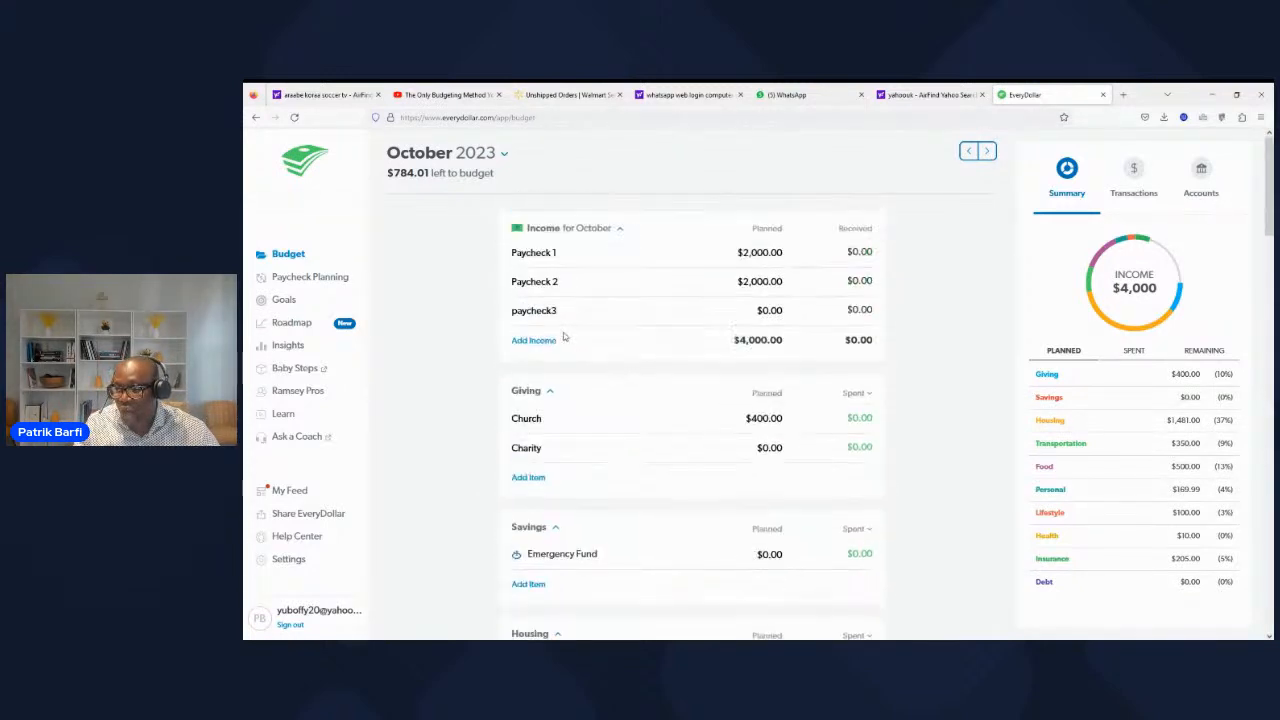
left_click(769, 311)
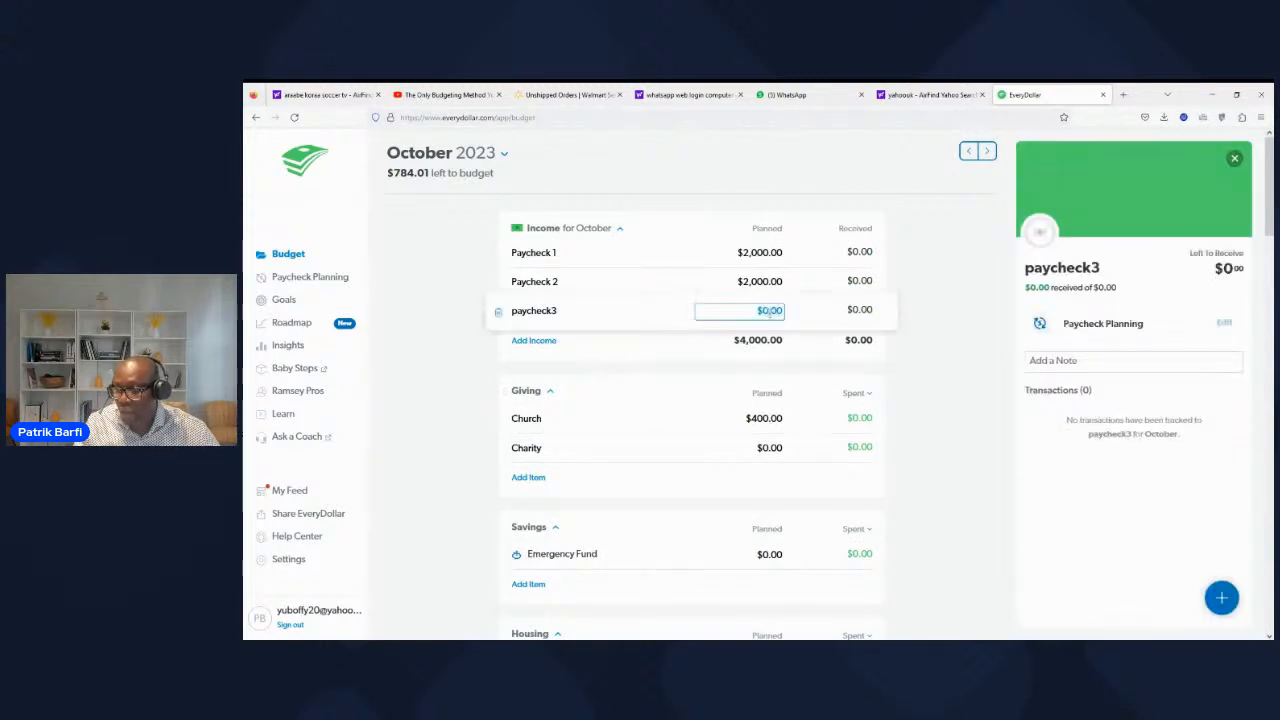
type("2000")
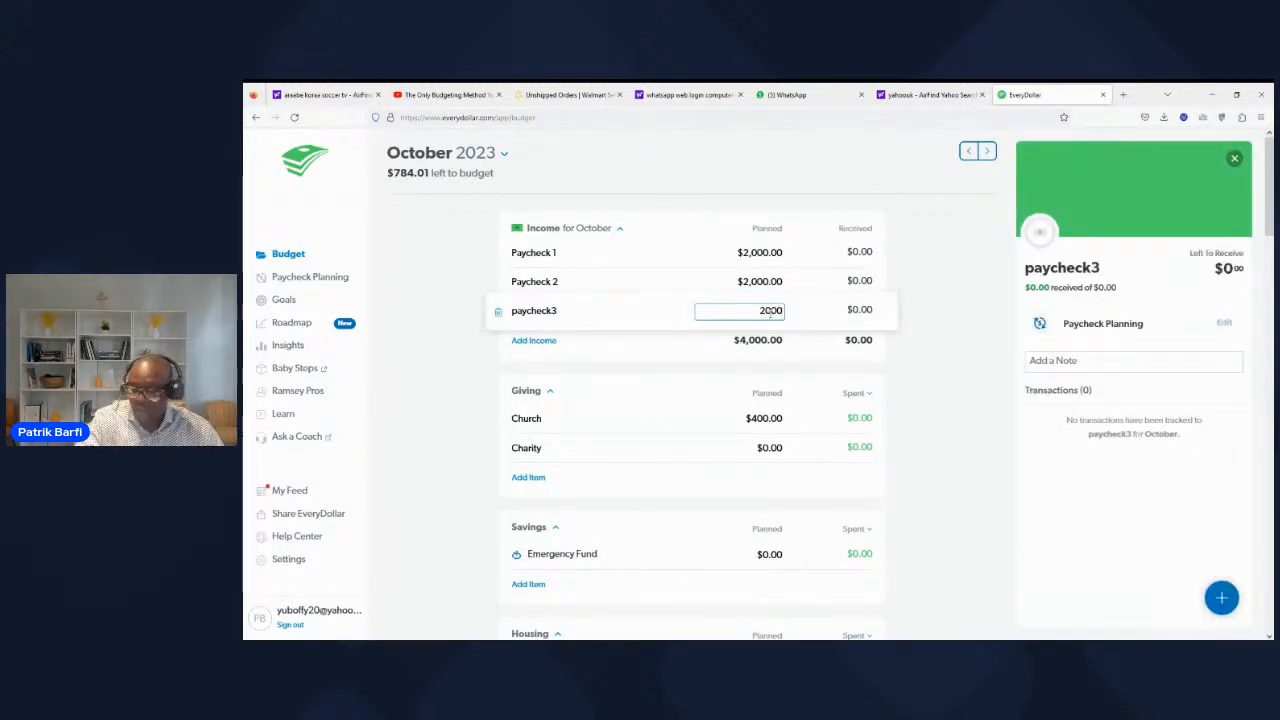
key("BackSpace")
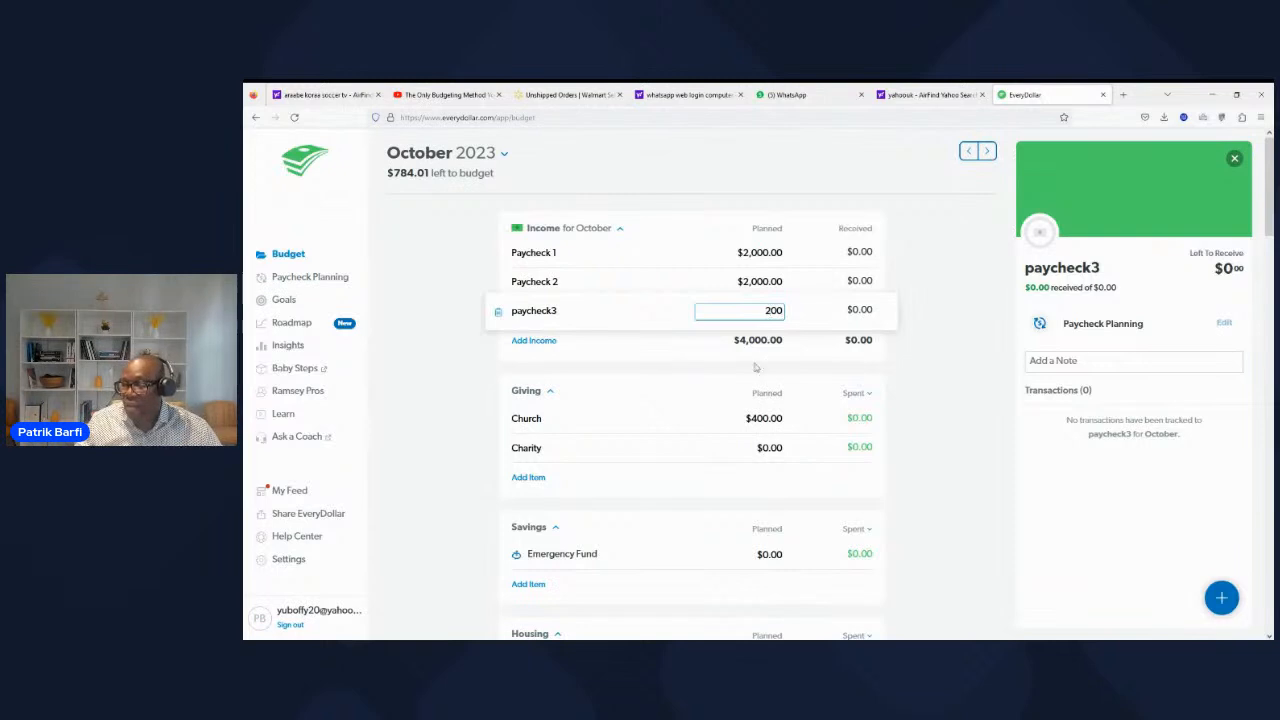
left_click(660, 356)
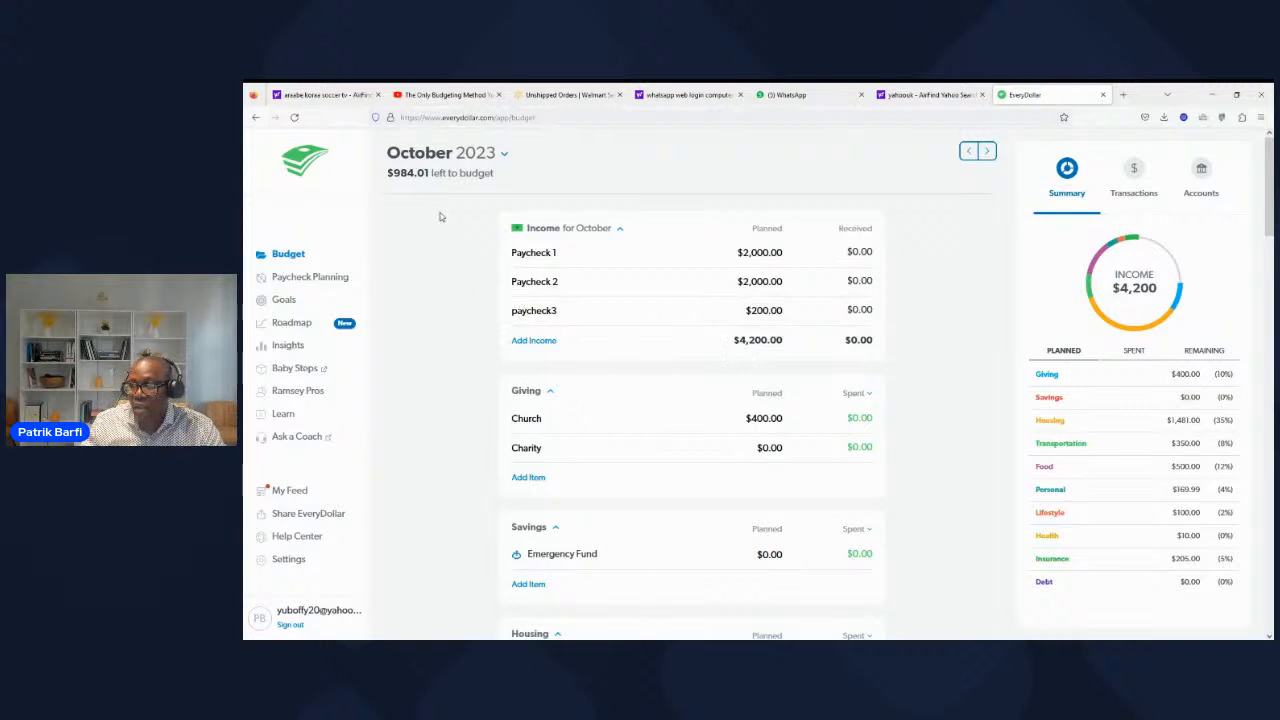
Step: Review the planned amounts in the giving, savings, housing, transportation, food and personal groups, including the details of the Church item
scroll(625, 435, "down", 3)
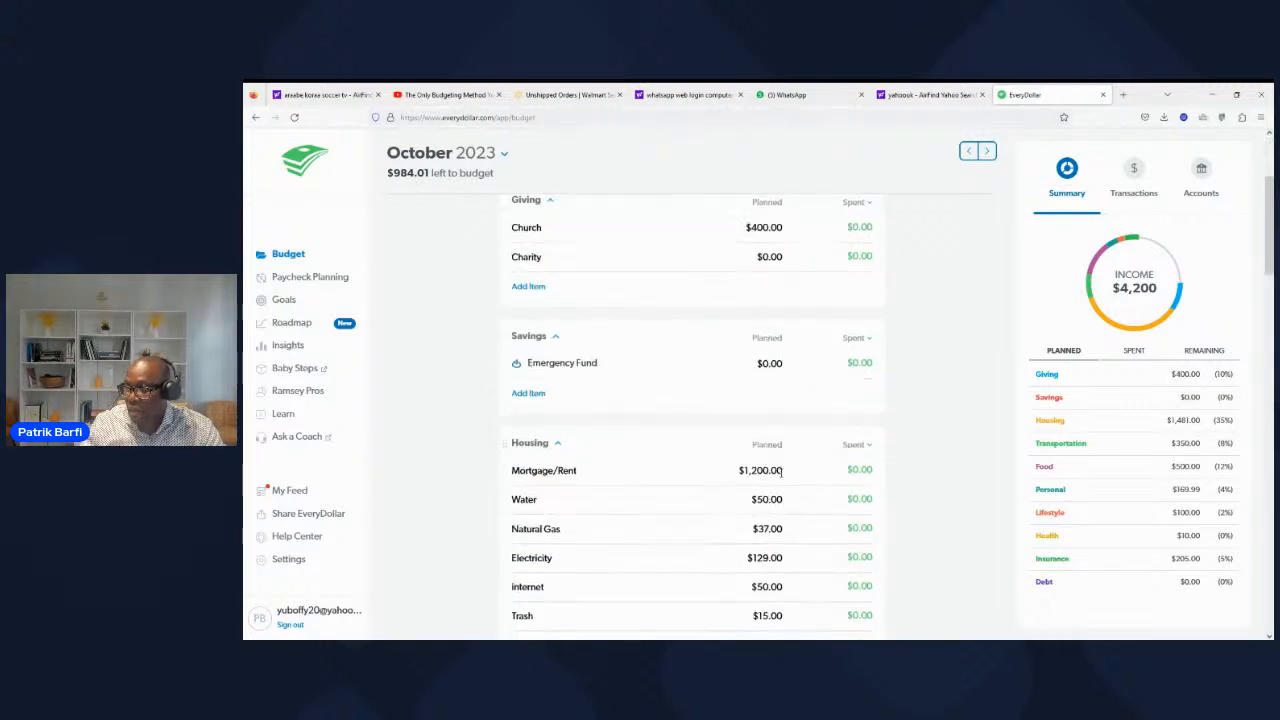
scroll(770, 400, "down", 3)
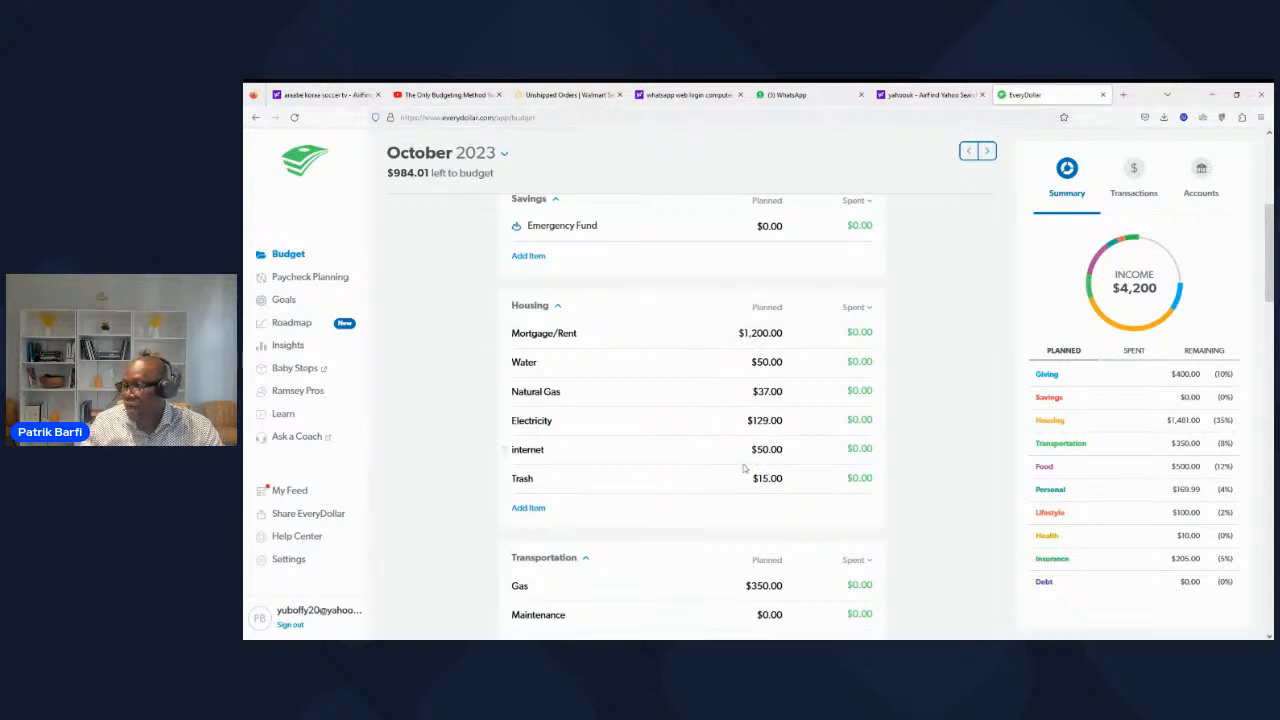
scroll(745, 469, "down", 4)
scroll(743, 468, "up", 8)
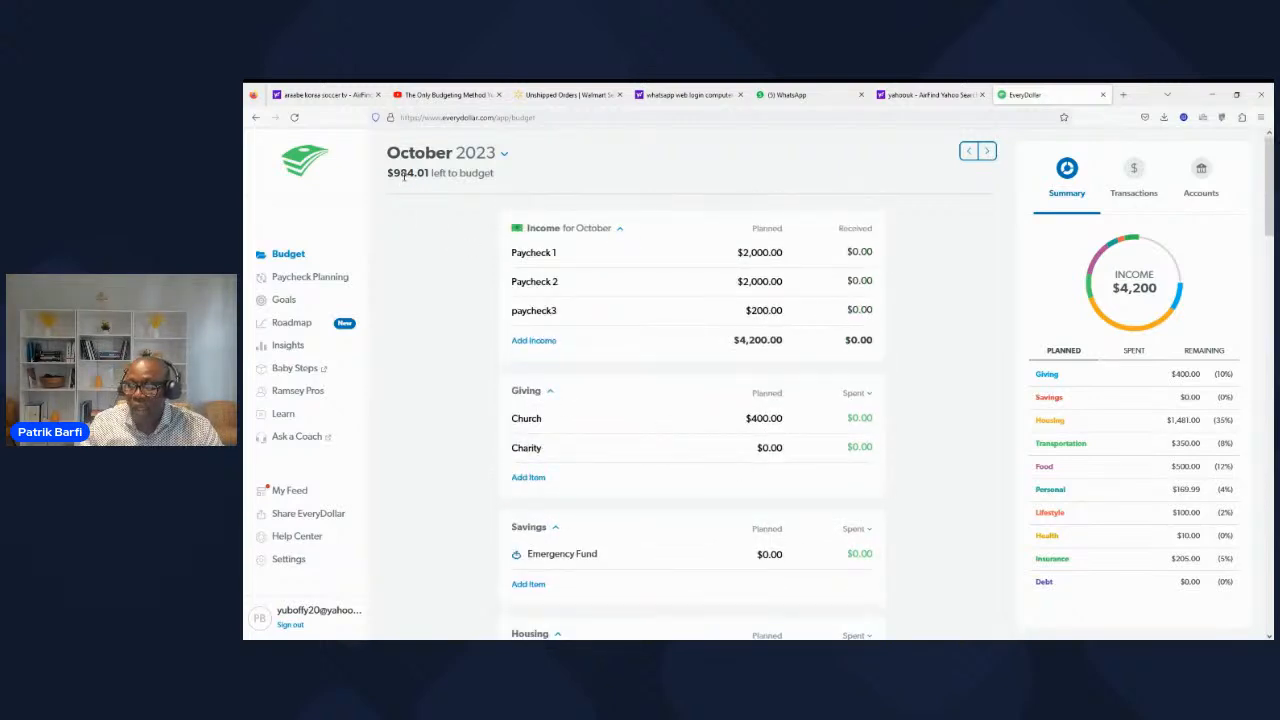
left_click(762, 421)
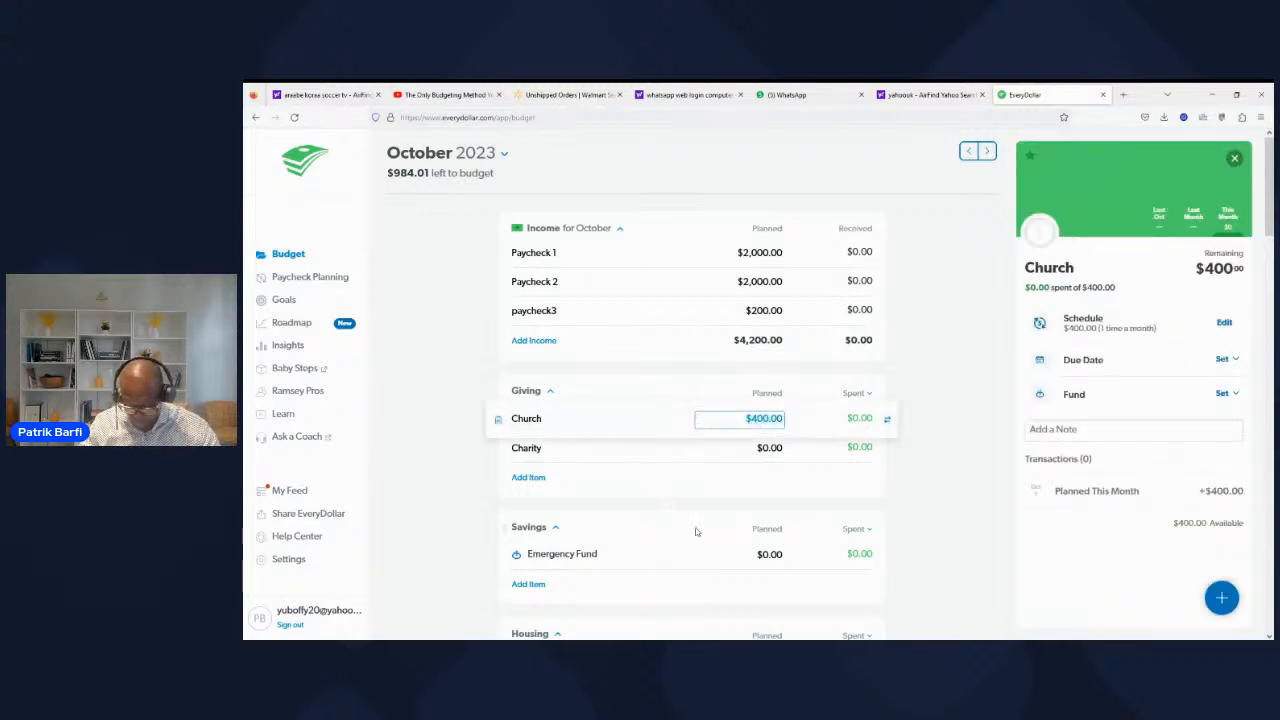
scroll(696, 530, "down", 1)
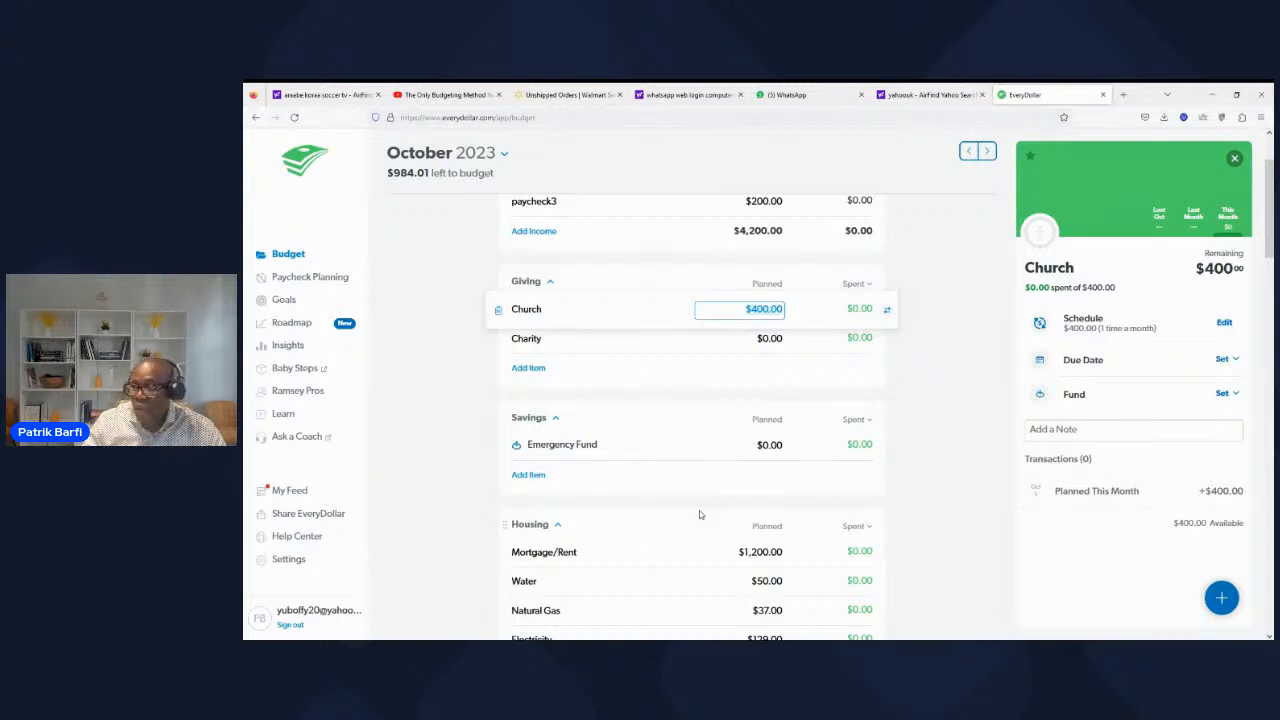
scroll(790, 560, "down", 4)
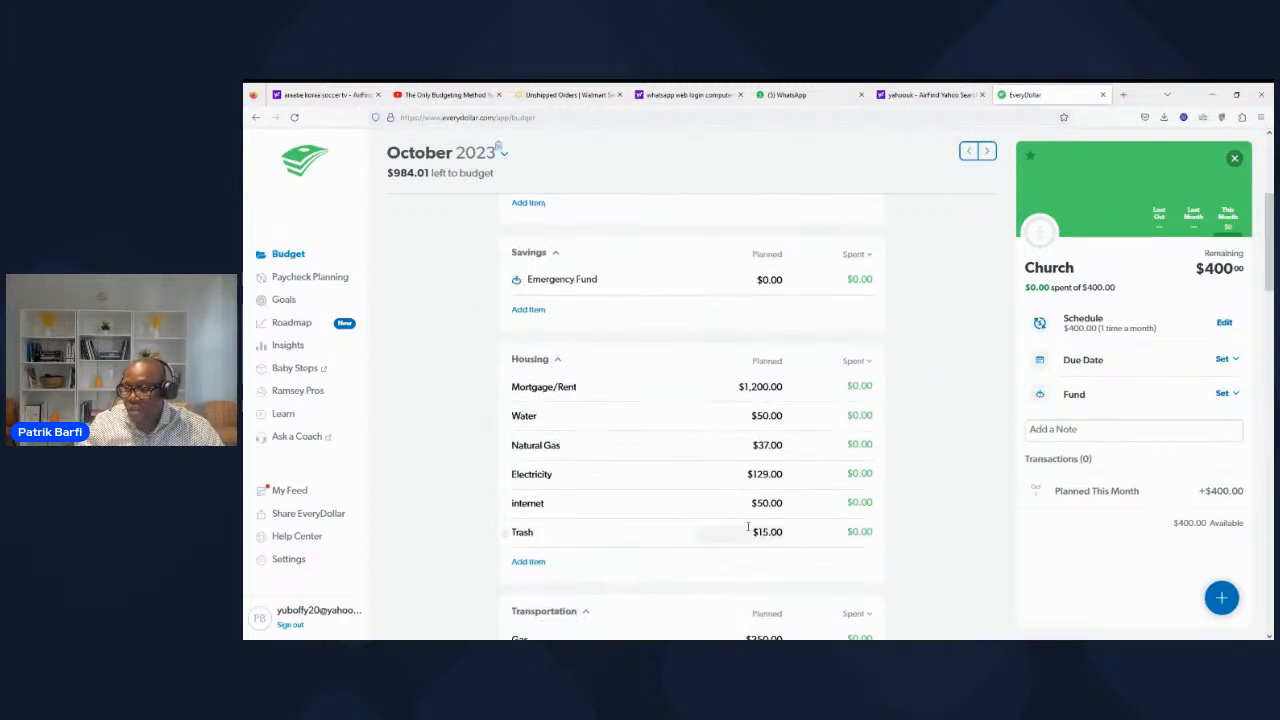
scroll(711, 519, "down", 1)
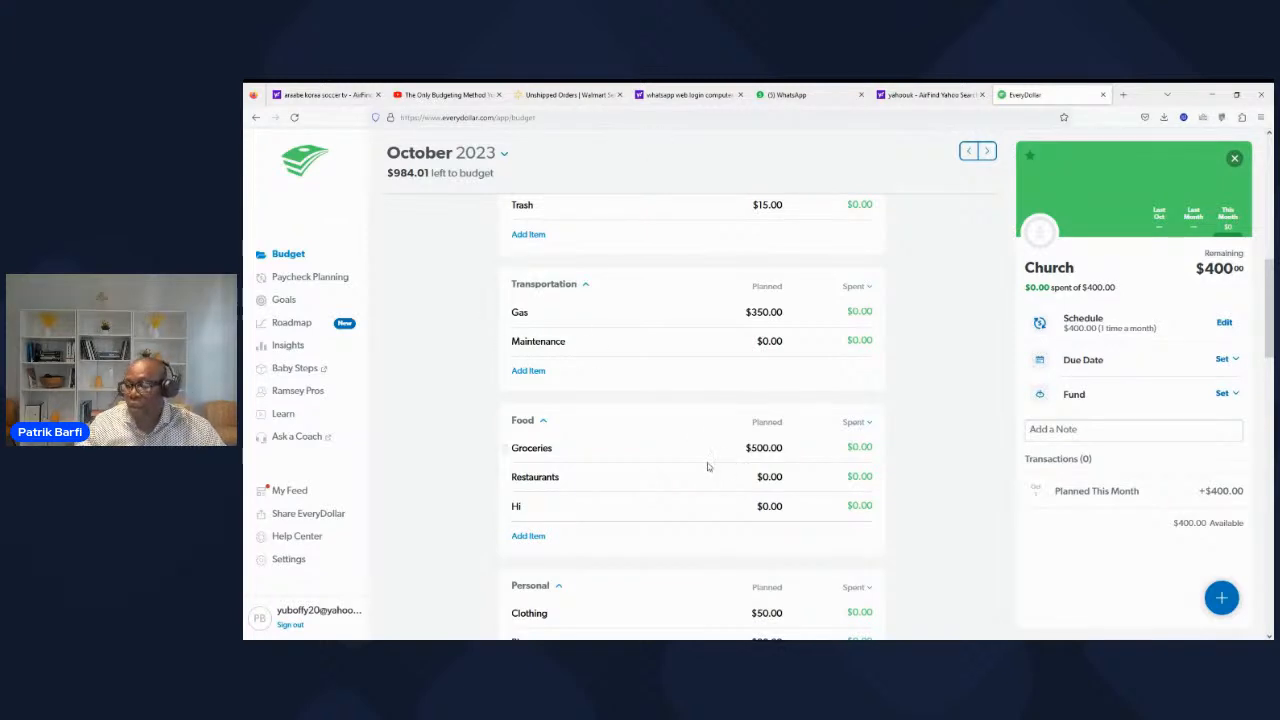
scroll(707, 467, "down", 3)
scroll(723, 466, "up", 1)
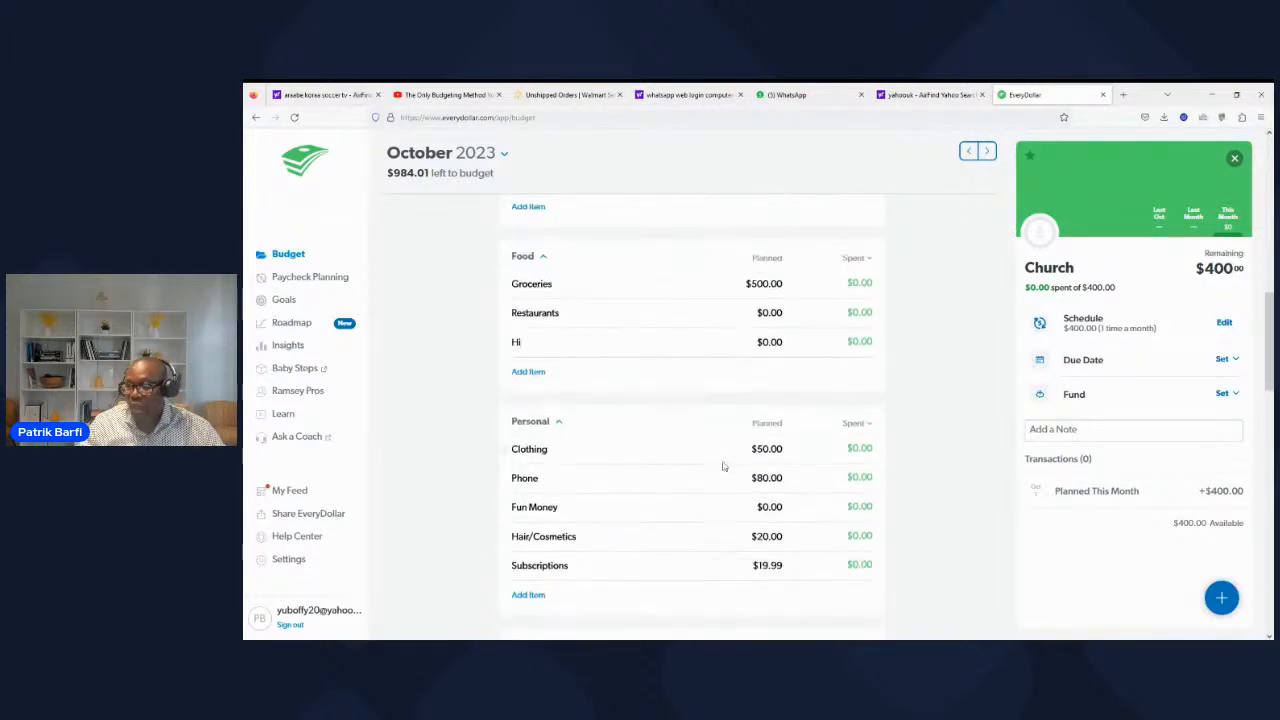
scroll(723, 466, "up", 10)
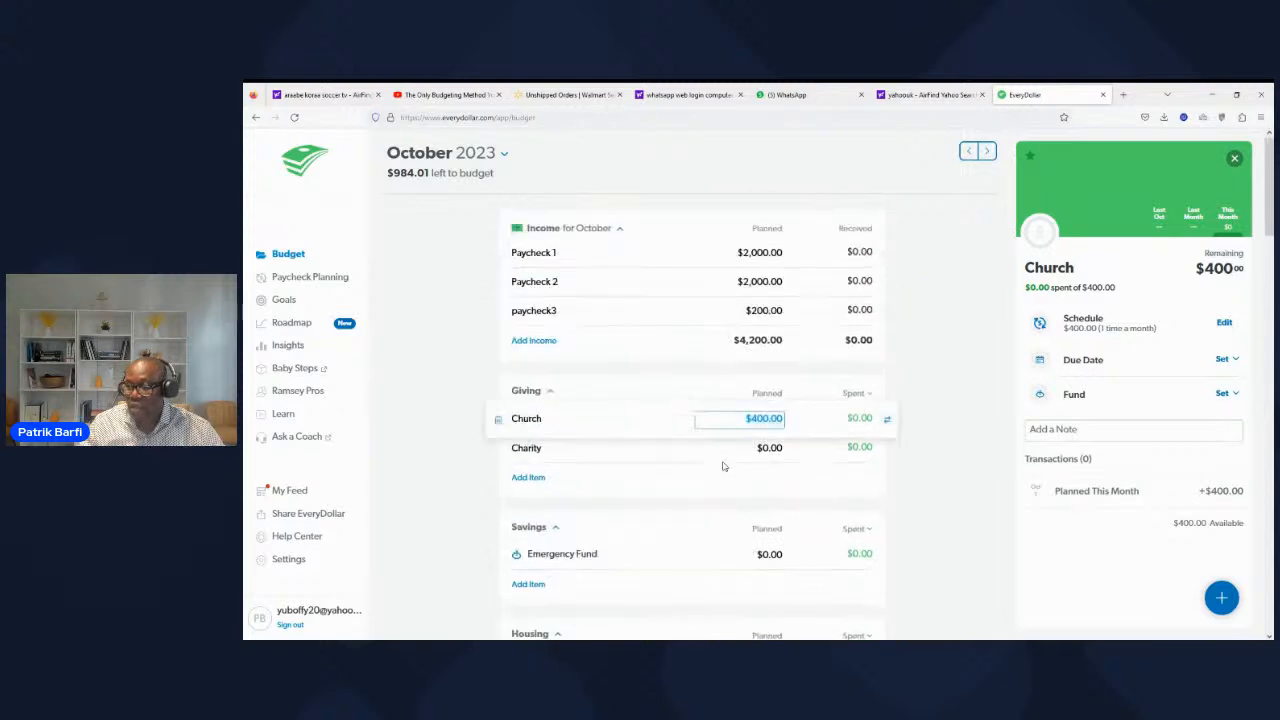
Step: Set the planned amount of the Emergency Fund in the savings group to $1,000
scroll(643, 456, "down", 5)
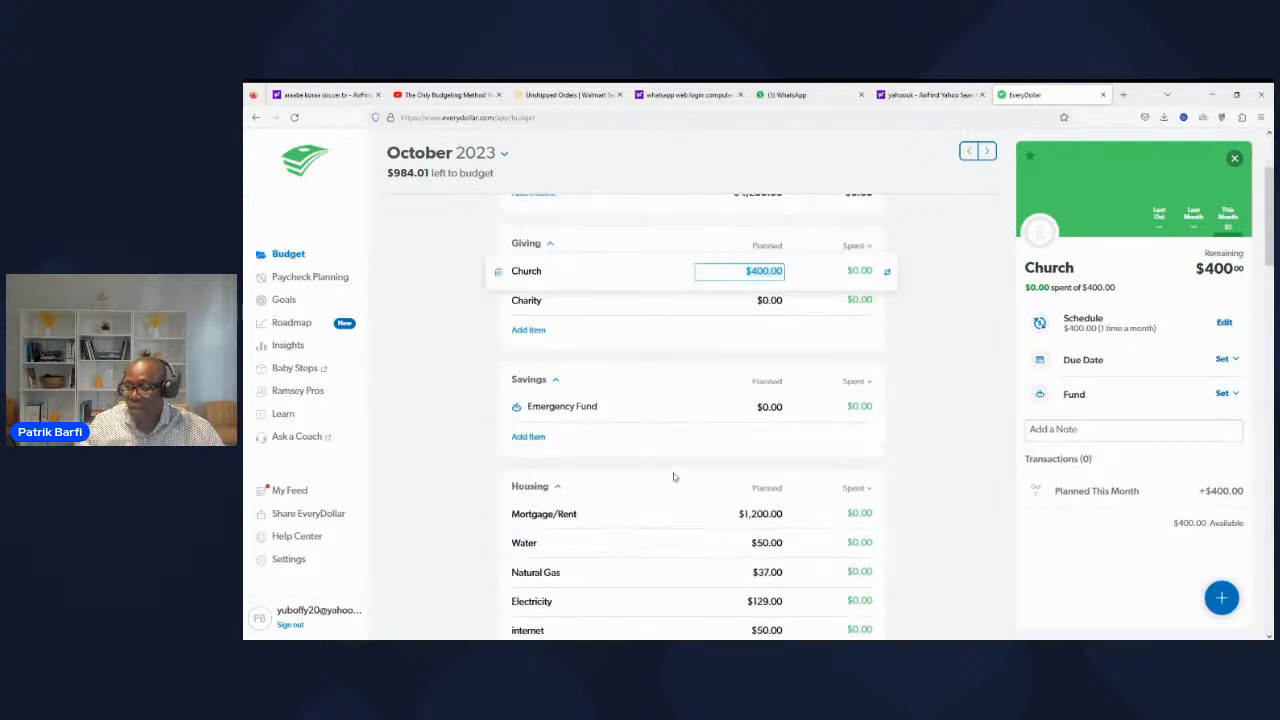
left_click(771, 336)
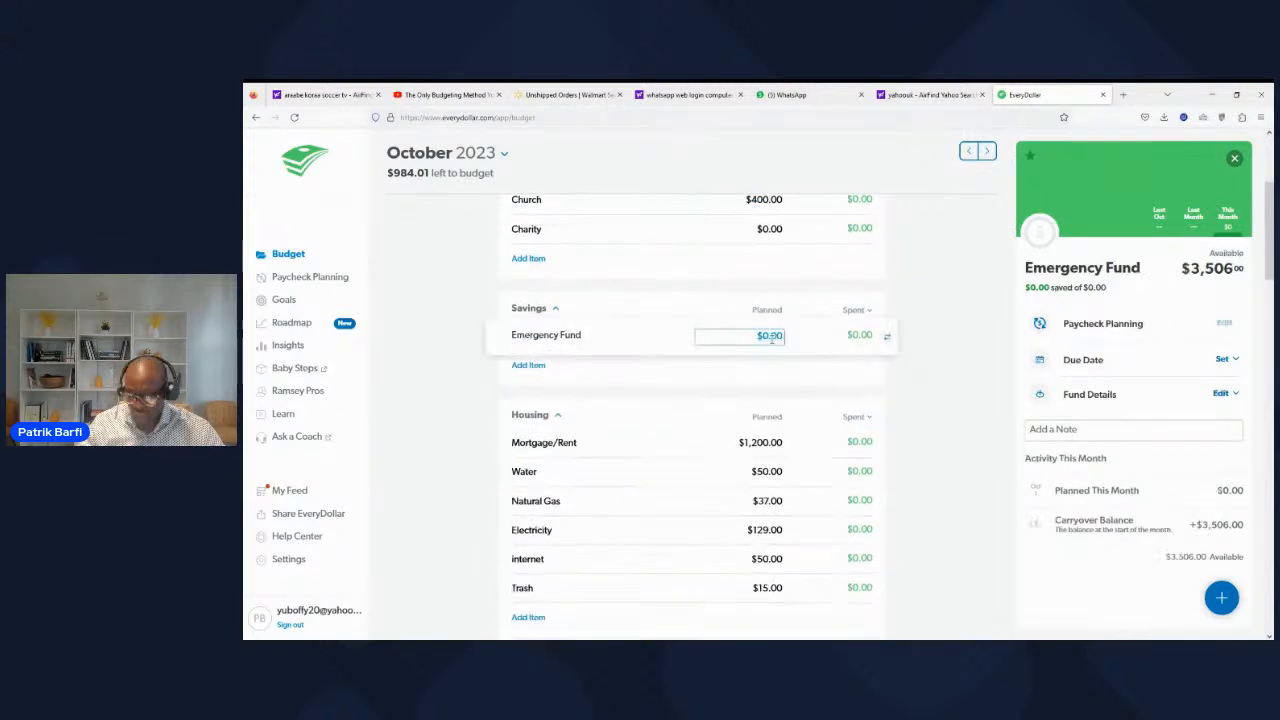
key("BackSpace")
type("1000")
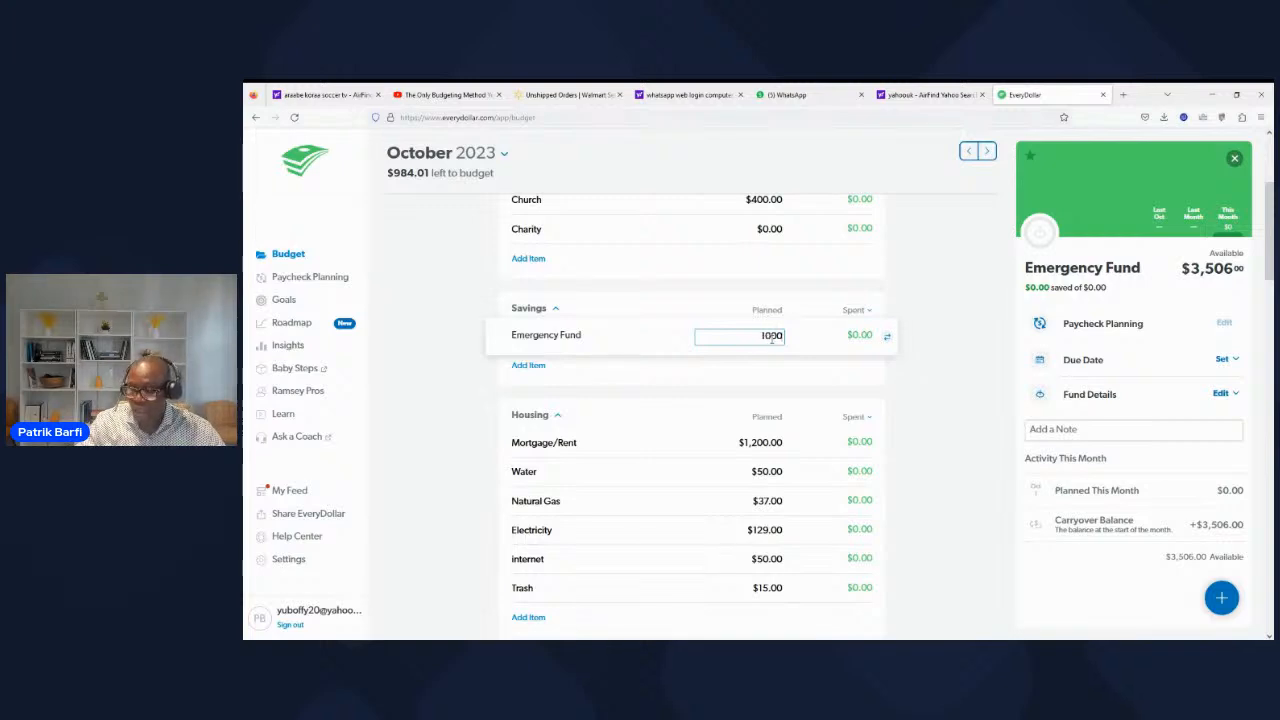
left_click(754, 391)
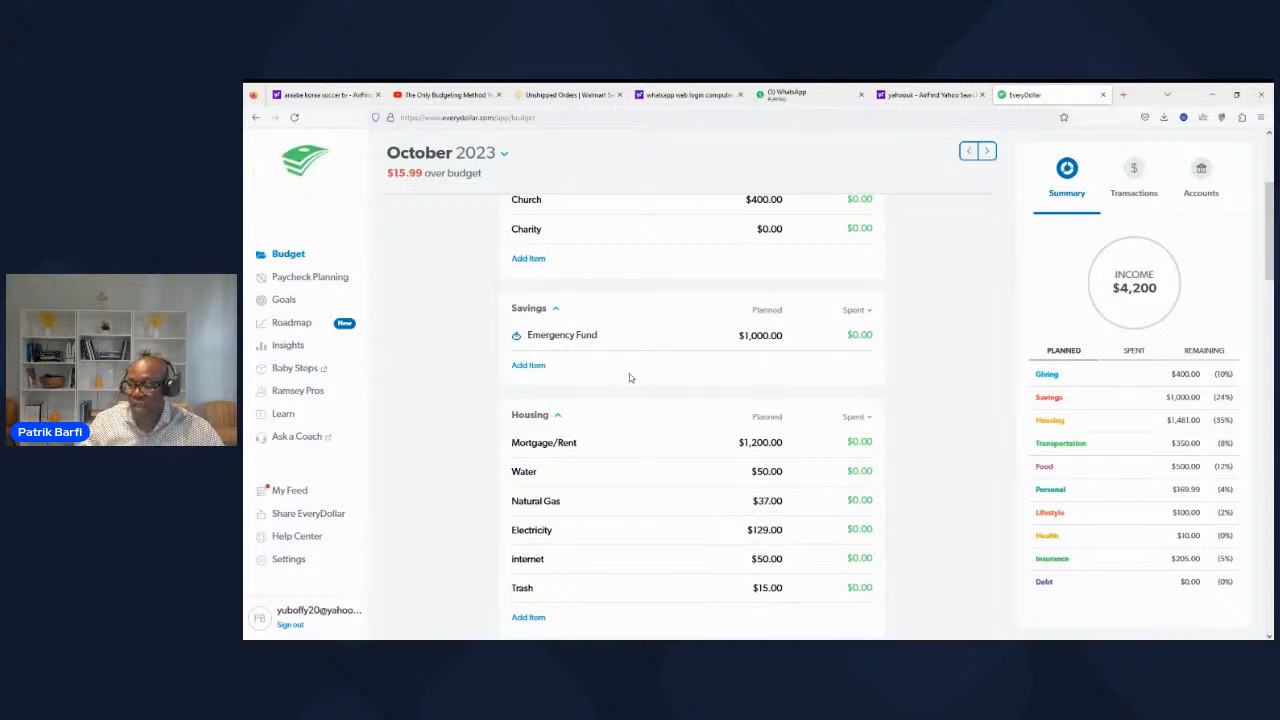
Step: Set the planned amount of the paycheck3 income to $215.99
scroll(630, 377, "up", 1)
scroll(630, 377, "up", 3)
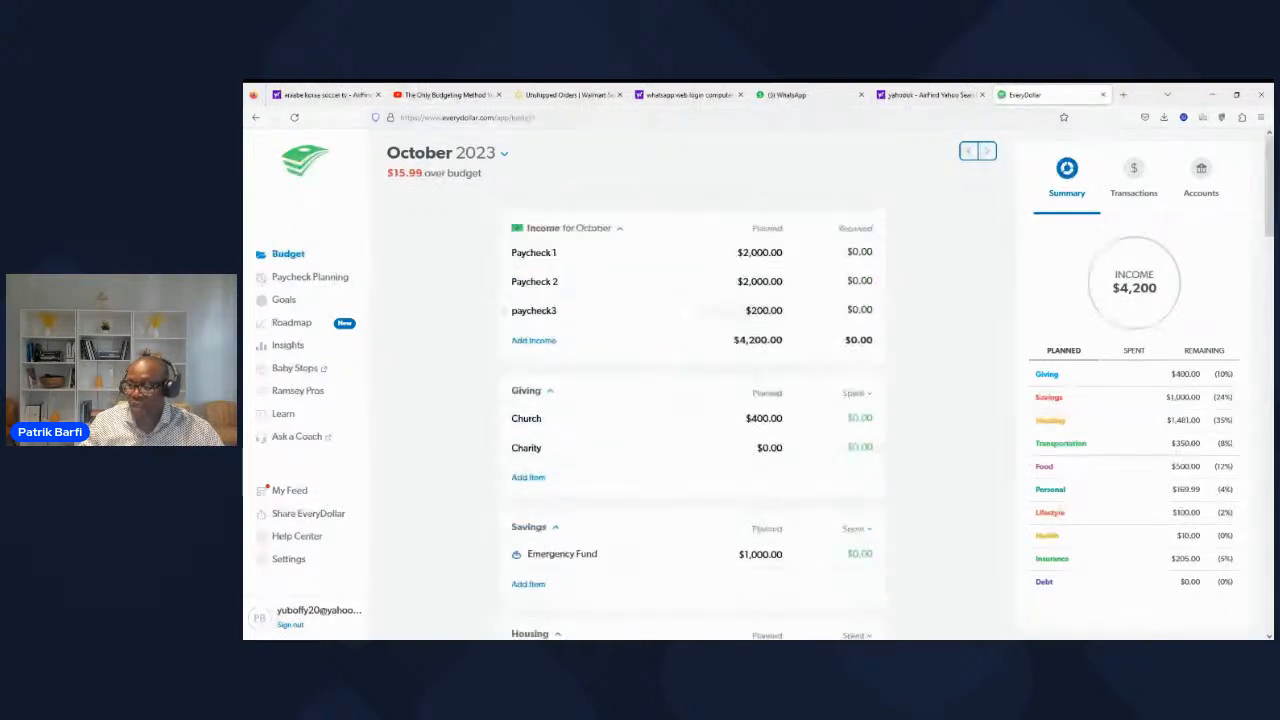
left_click(760, 310)
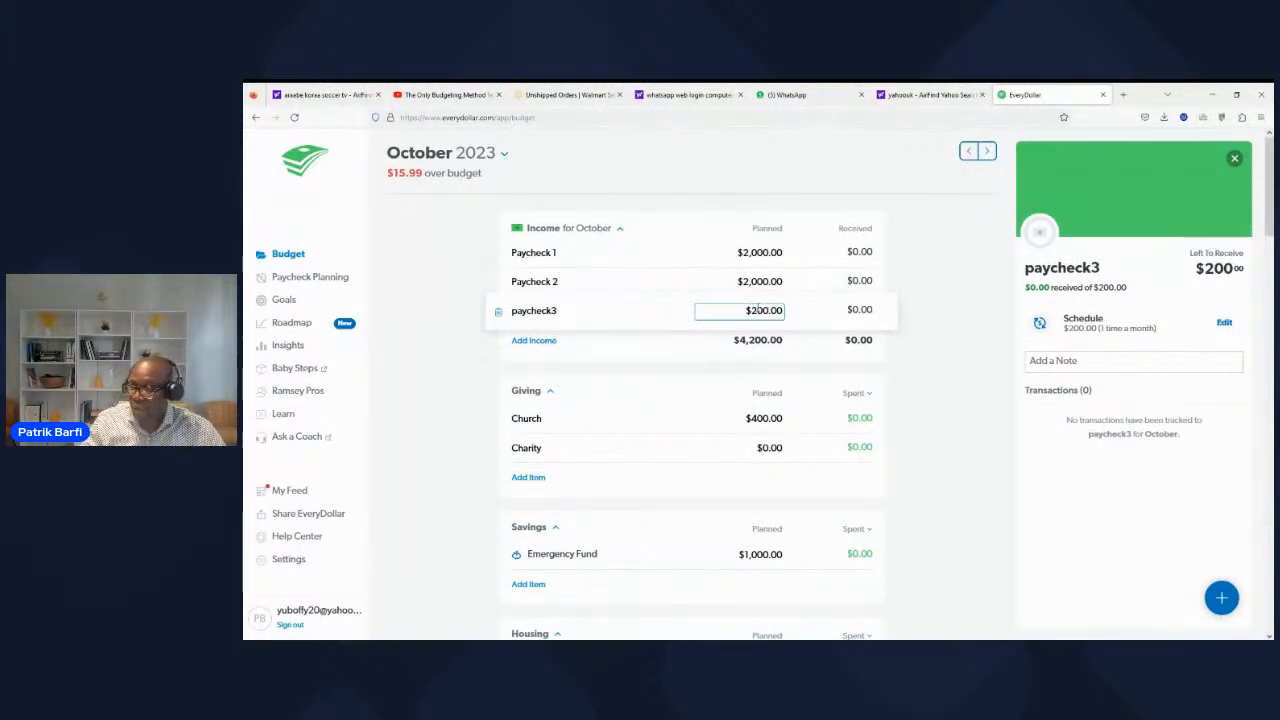
key("BackSpace")
key("BackSpace")
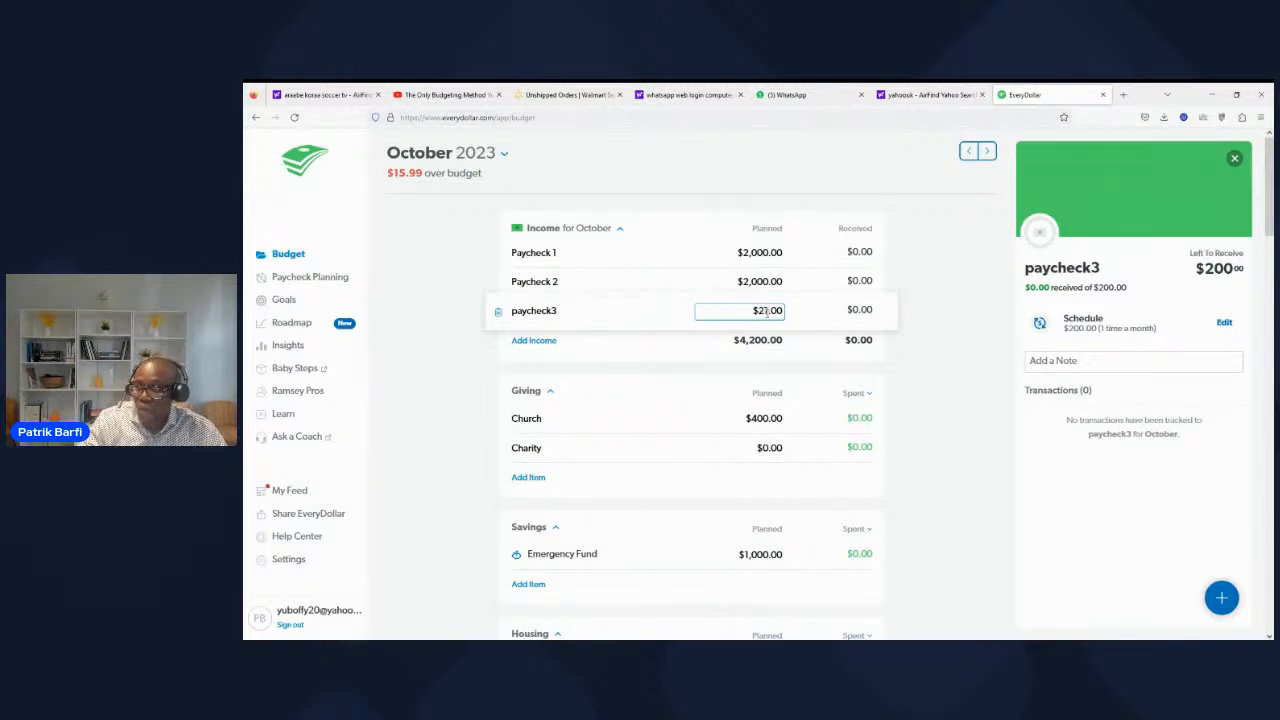
type("5")
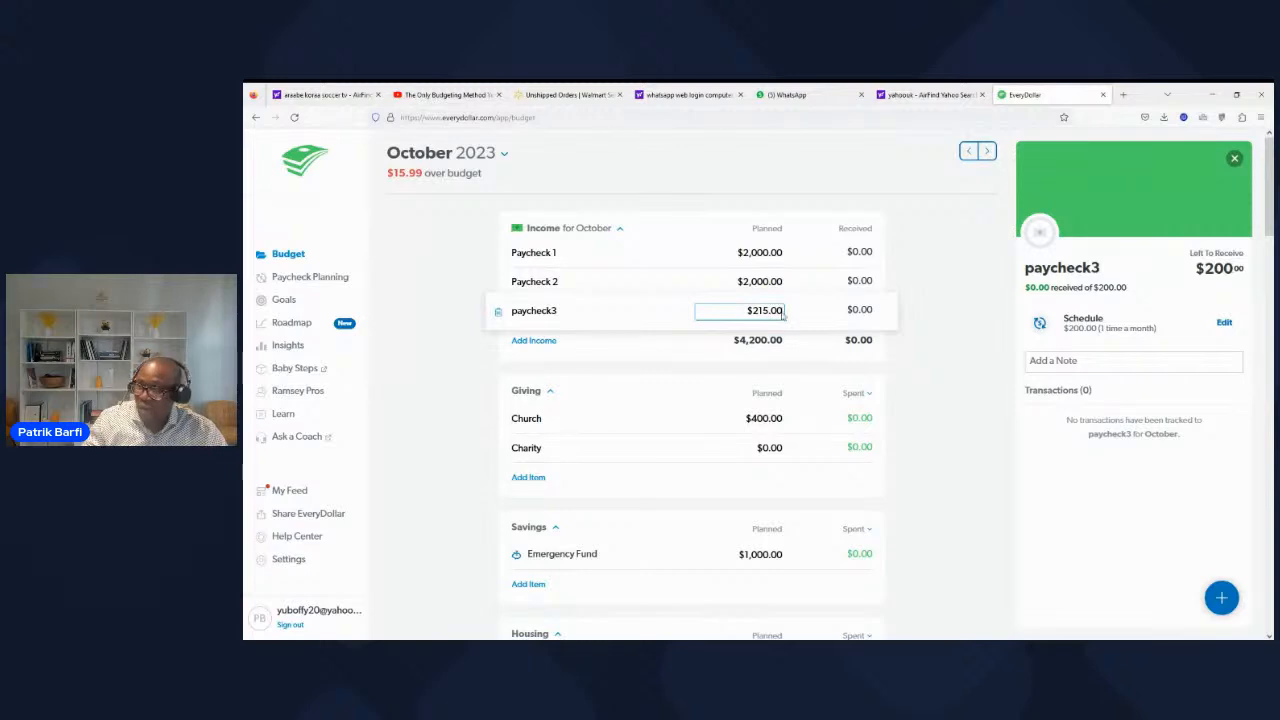
key("BackSpace")
key("BackSpace")
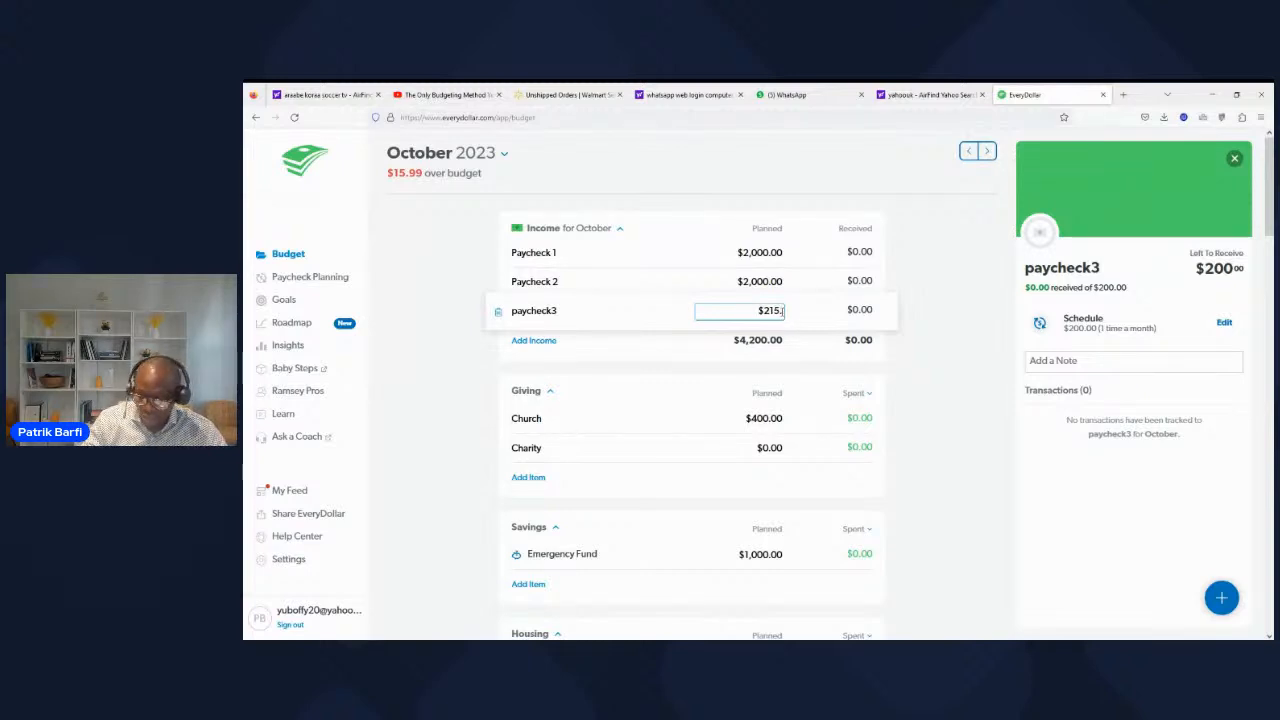
type("99")
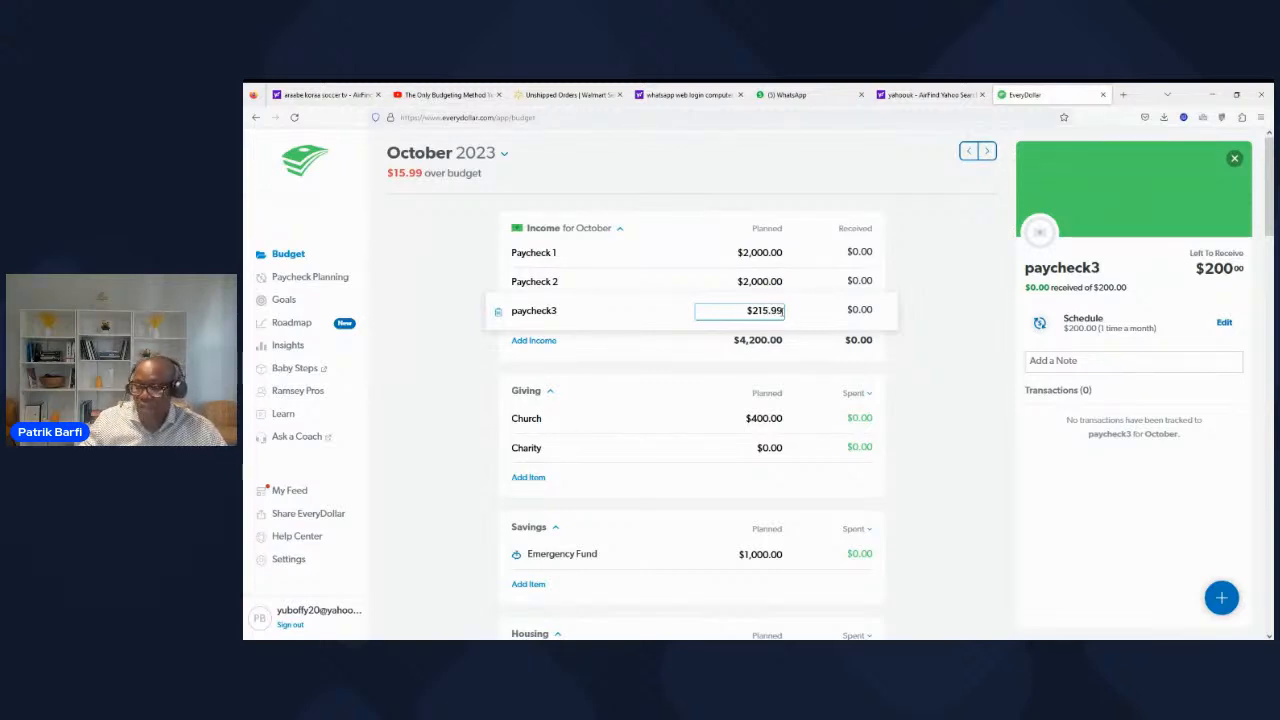
left_click(395, 383)
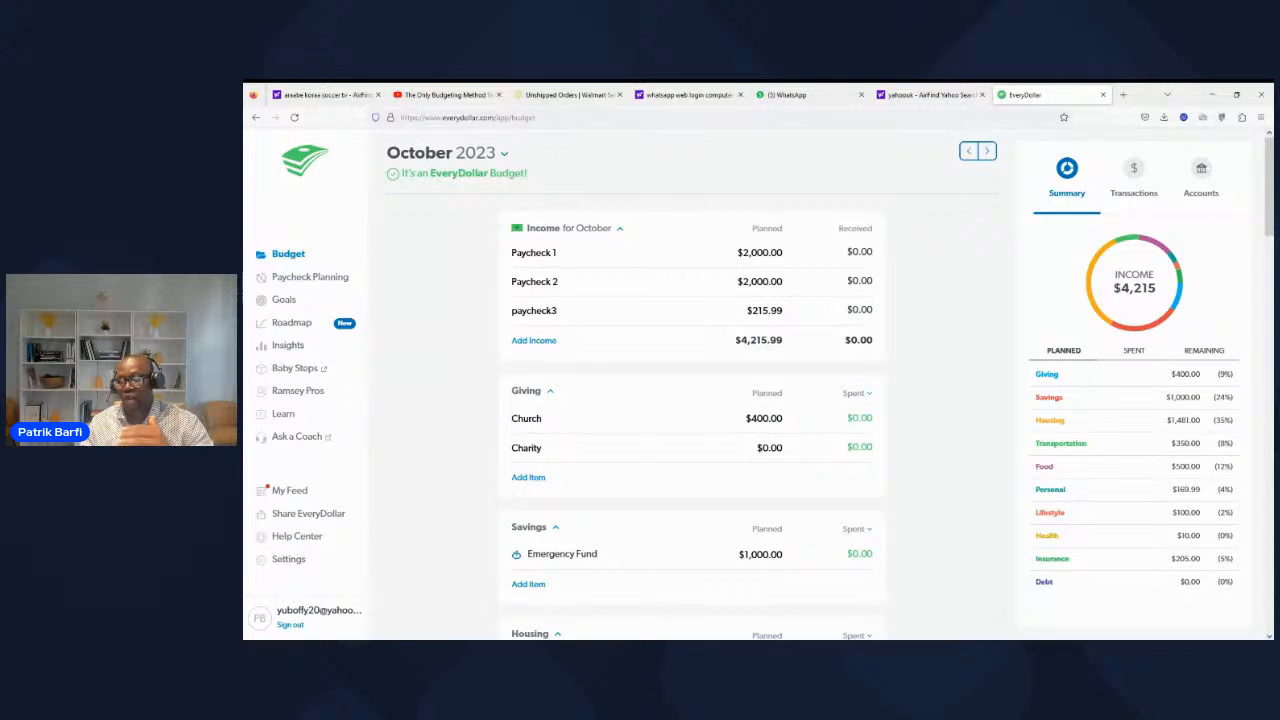
Step: Review the budget from transportation through insurance, the debts with their balances and suggested monthly payments, and the savings and housing groups
scroll(610, 535, "down", 3)
scroll(607, 549, "down", 5)
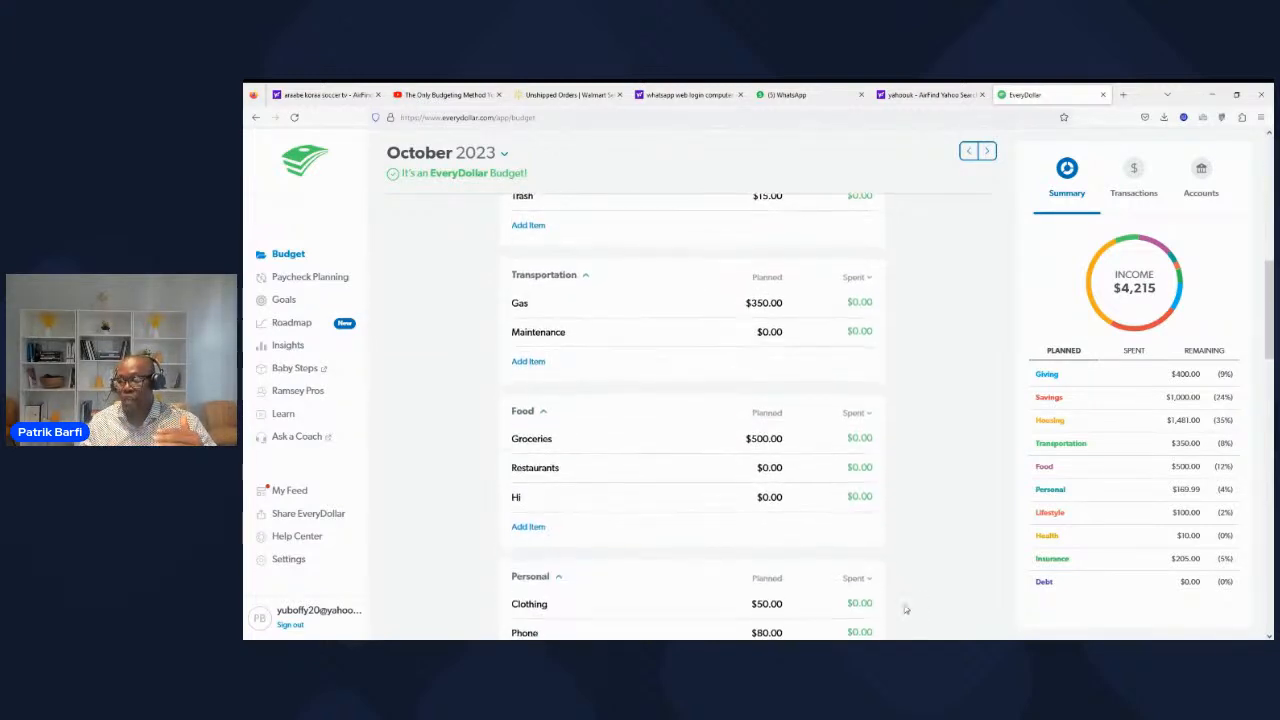
scroll(905, 609, "down", 1)
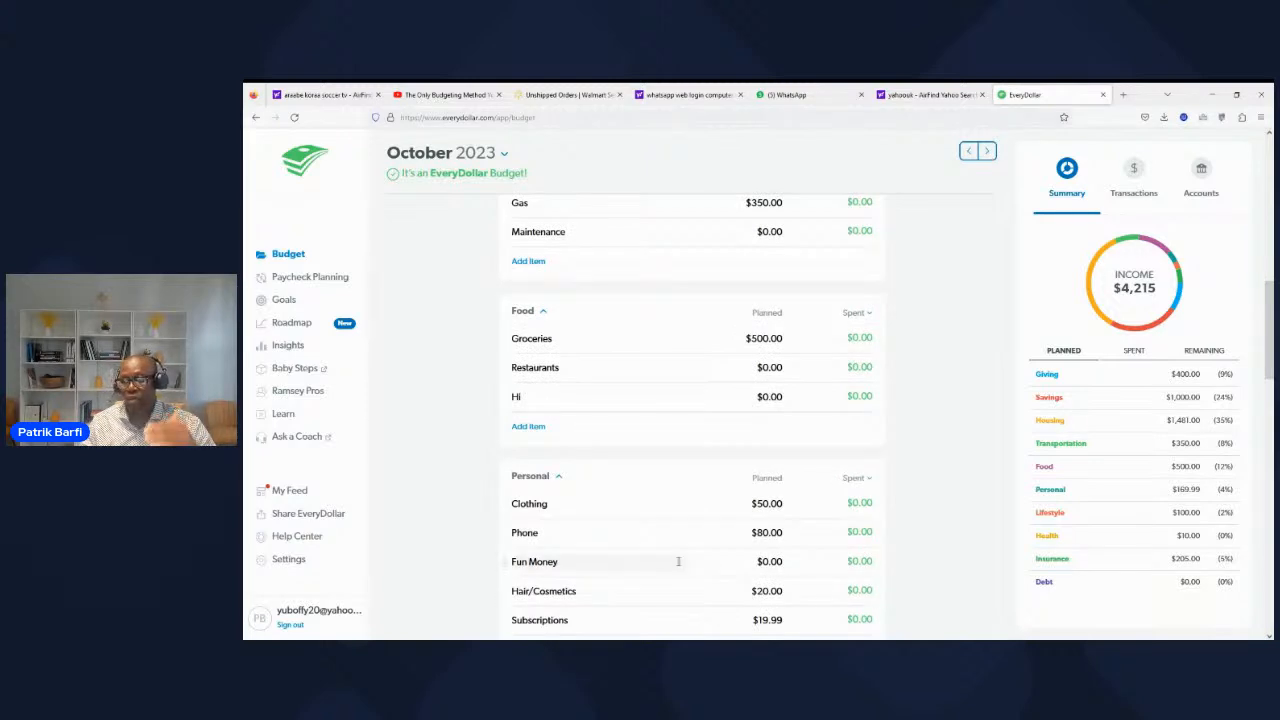
scroll(678, 561, "down", 2)
scroll(674, 563, "down", 1)
scroll(434, 563, "down", 5)
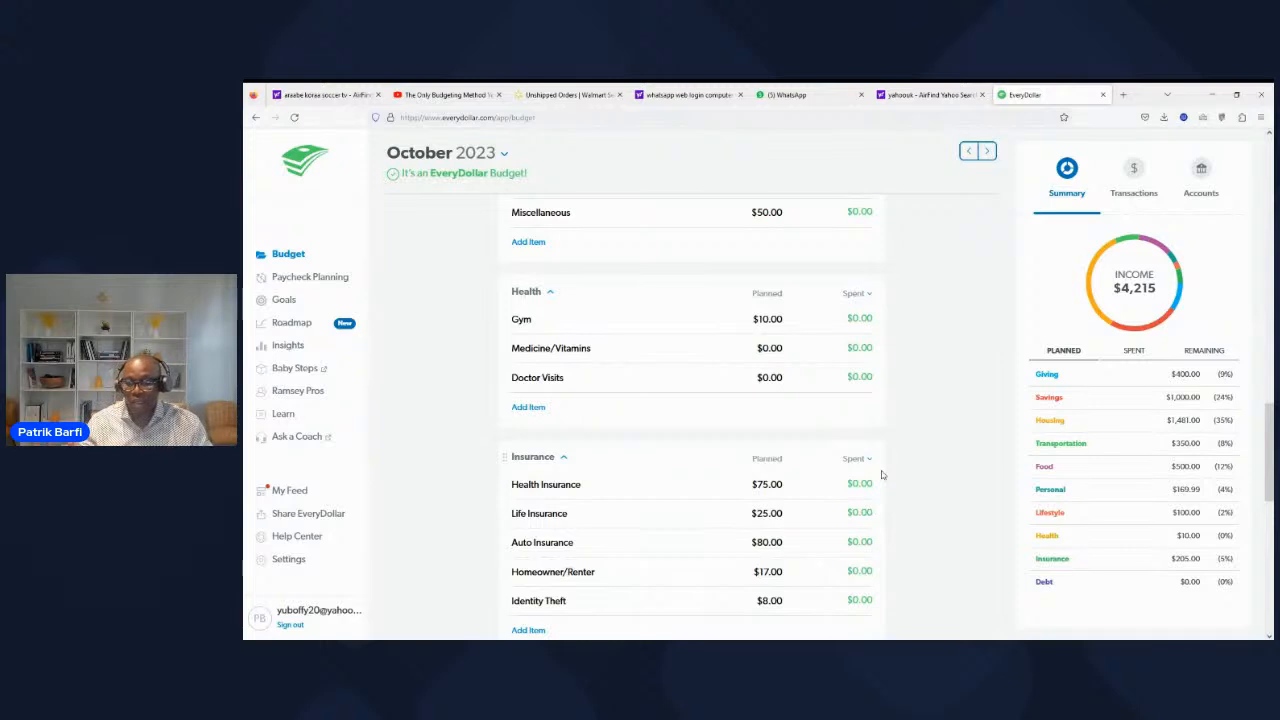
scroll(826, 517, "down", 3)
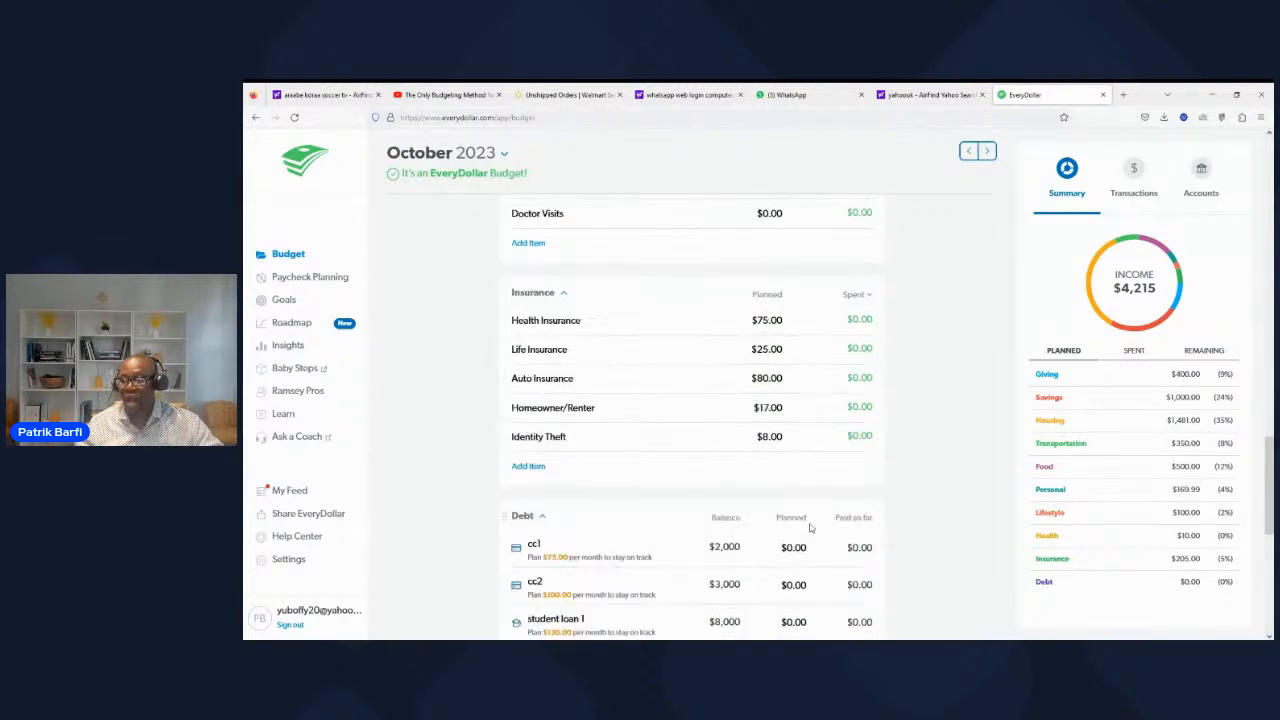
scroll(809, 538, "down", 3)
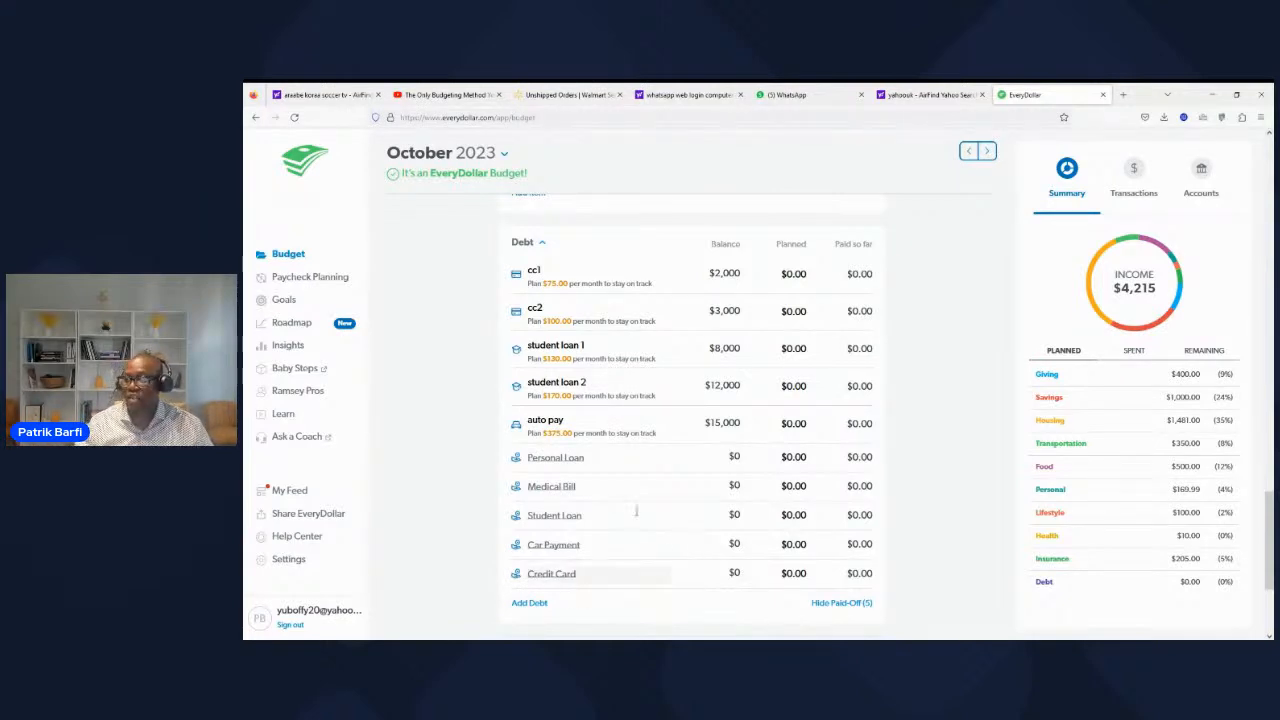
scroll(700, 450, "up", 8)
scroll(710, 397, "up", 8)
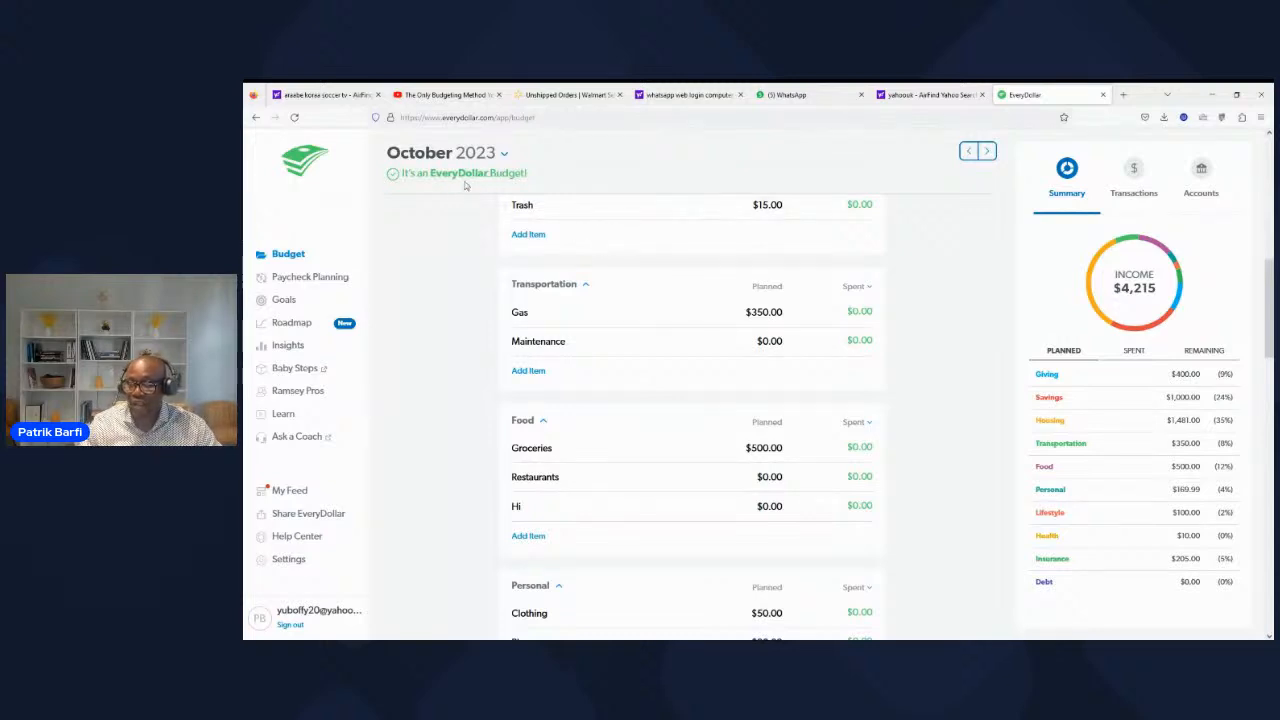
scroll(700, 445, "down", 4)
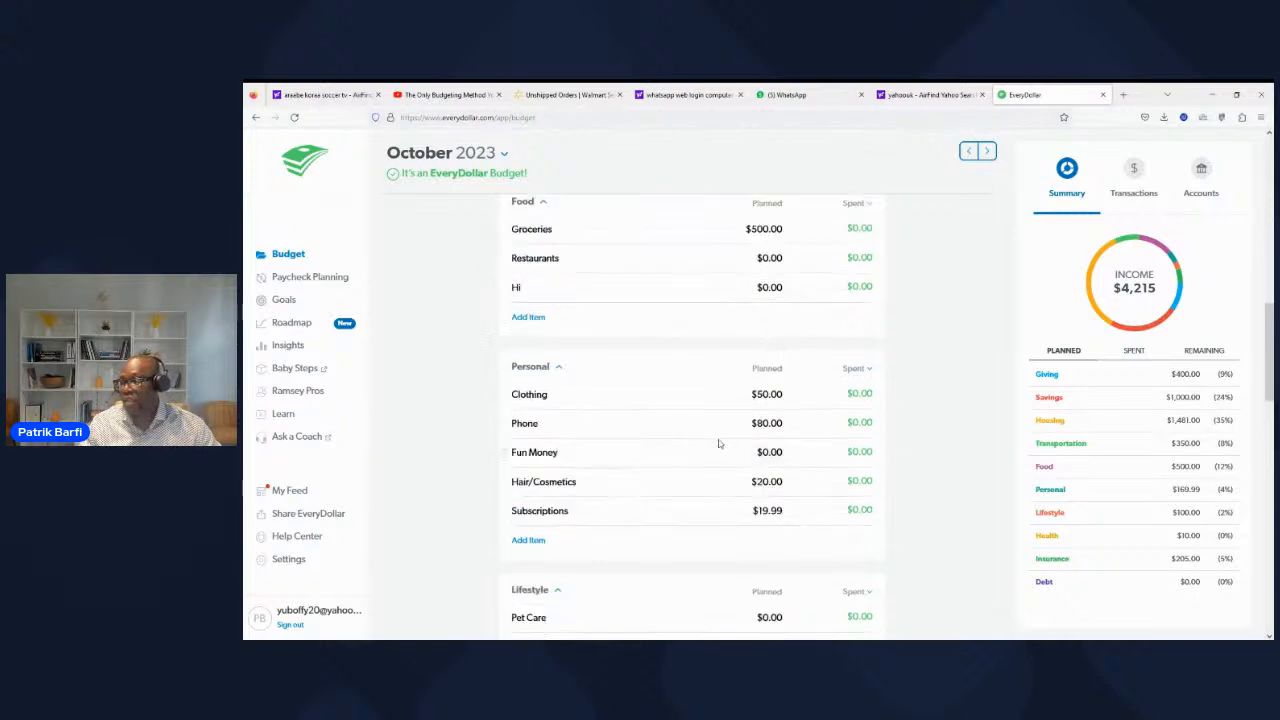
scroll(697, 455, "down", 5)
scroll(660, 448, "up", 3)
scroll(645, 445, "up", 10)
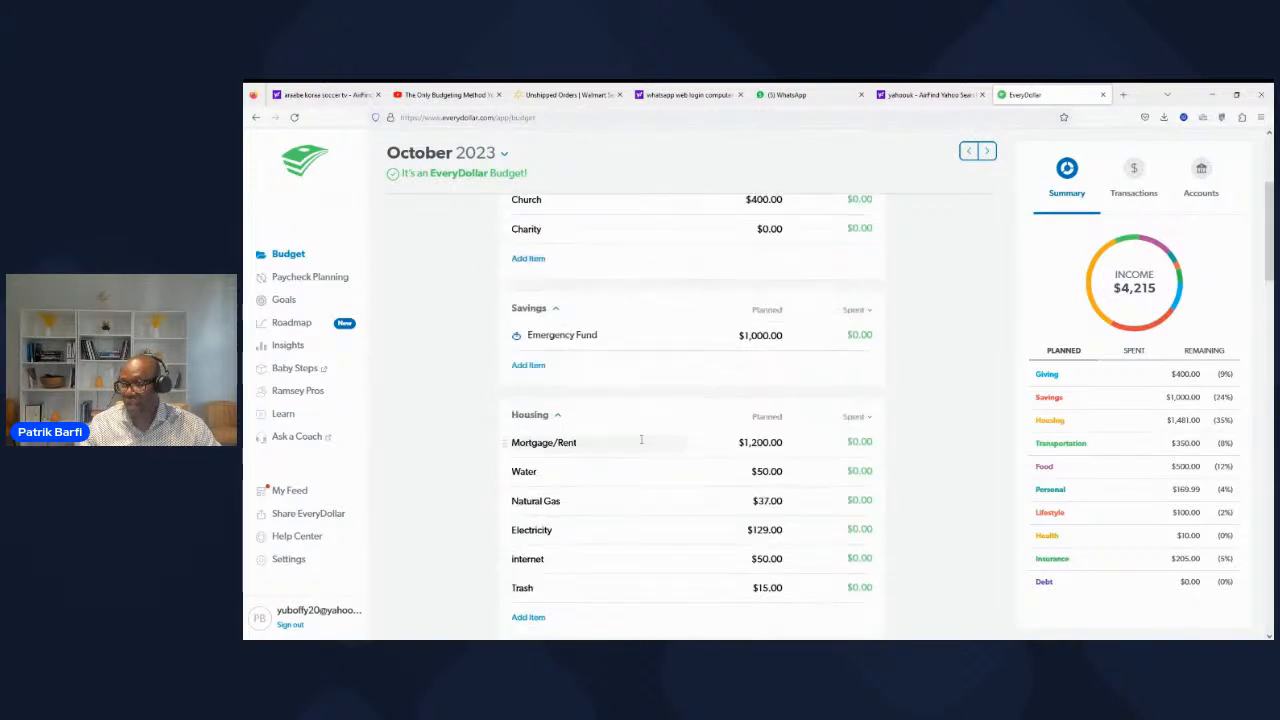